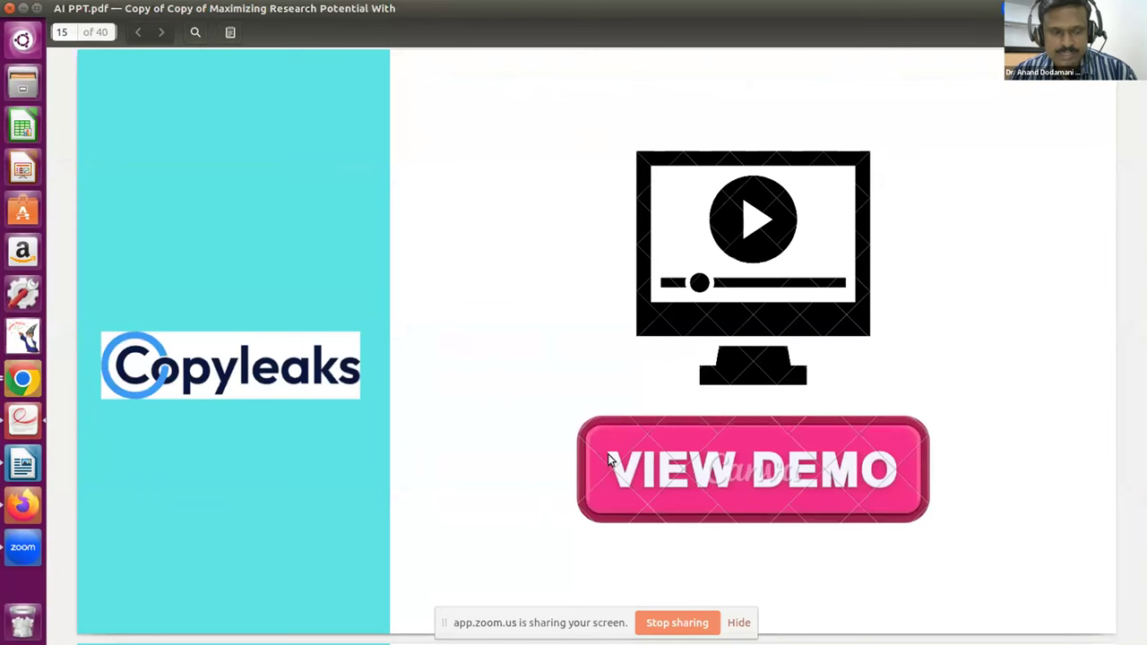
Advance the slides through the Grammarly introduction and features to the page 18 Grammarly demo slide
{"action": "key", "text": "Page_Down"}
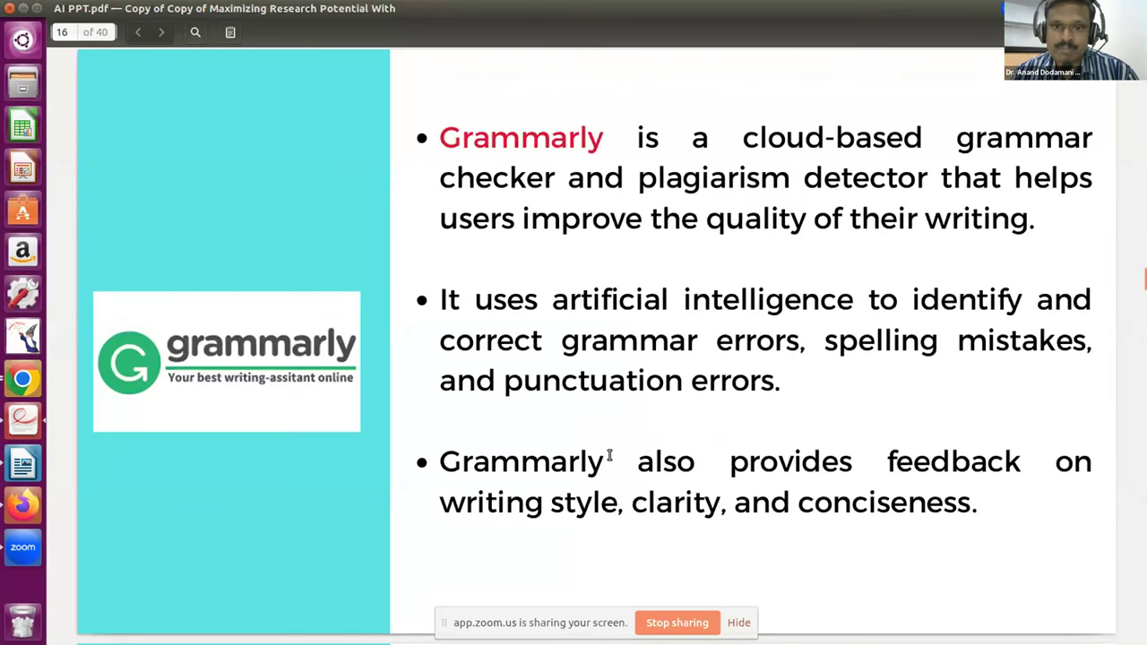
{"action": "key", "text": "Page_Down"}
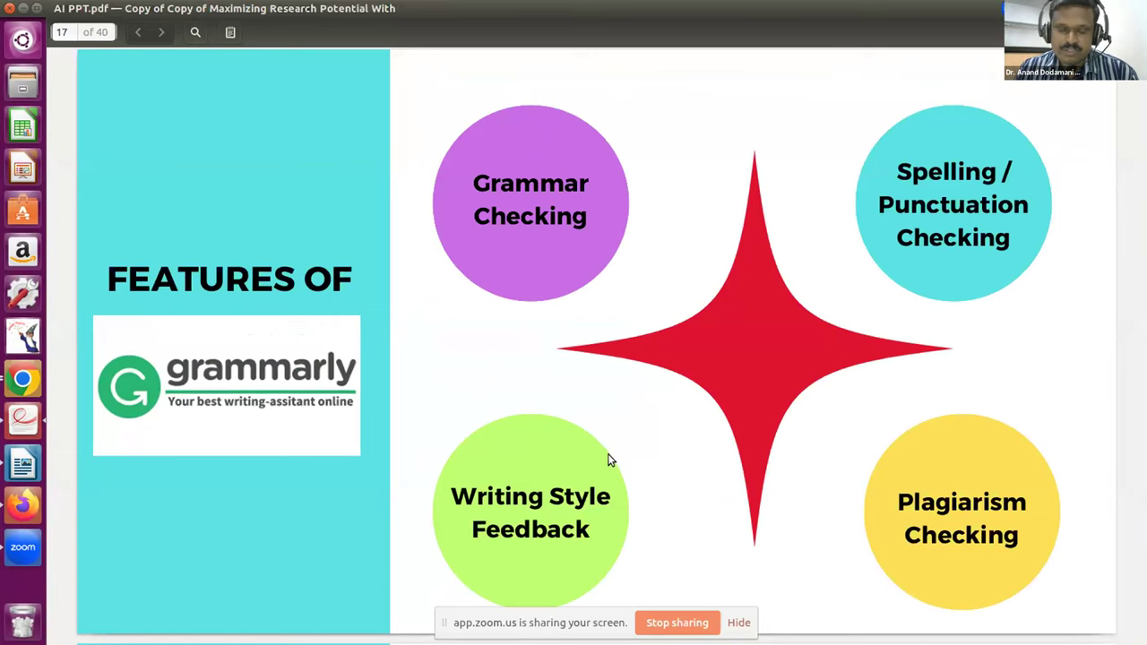
{"action": "key", "text": "Page_Down"}
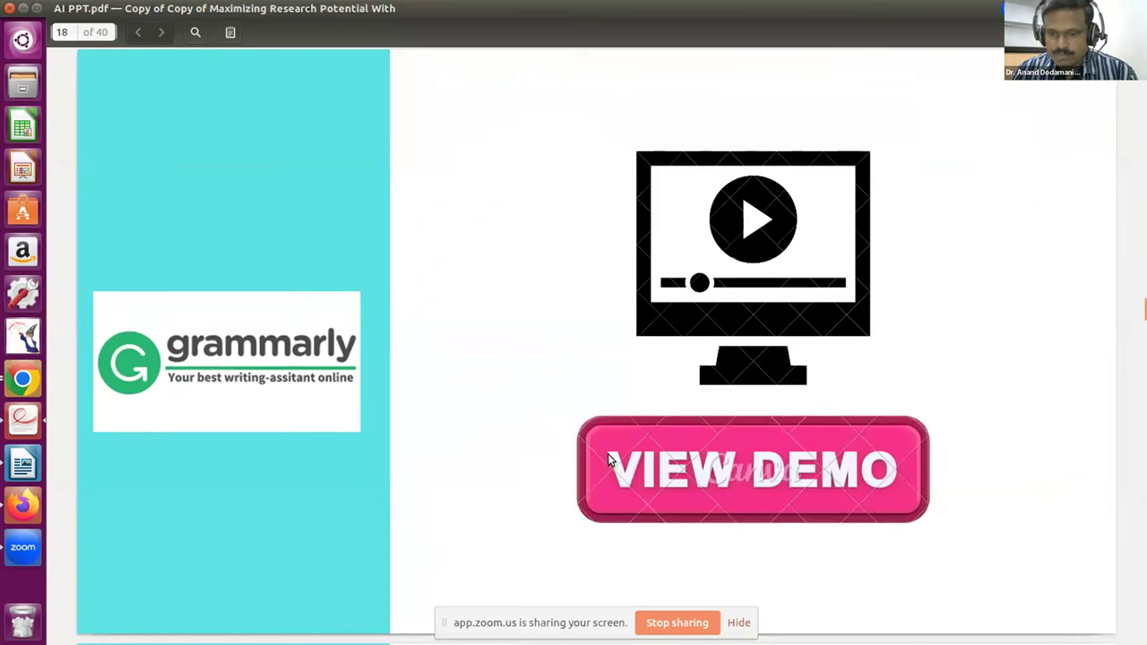
Leave Document Viewer for the desktop using the launcher icon
{"action": "left_click", "coordinate": [23, 381]}
{"action": "left_click", "coordinate": [23, 380]}
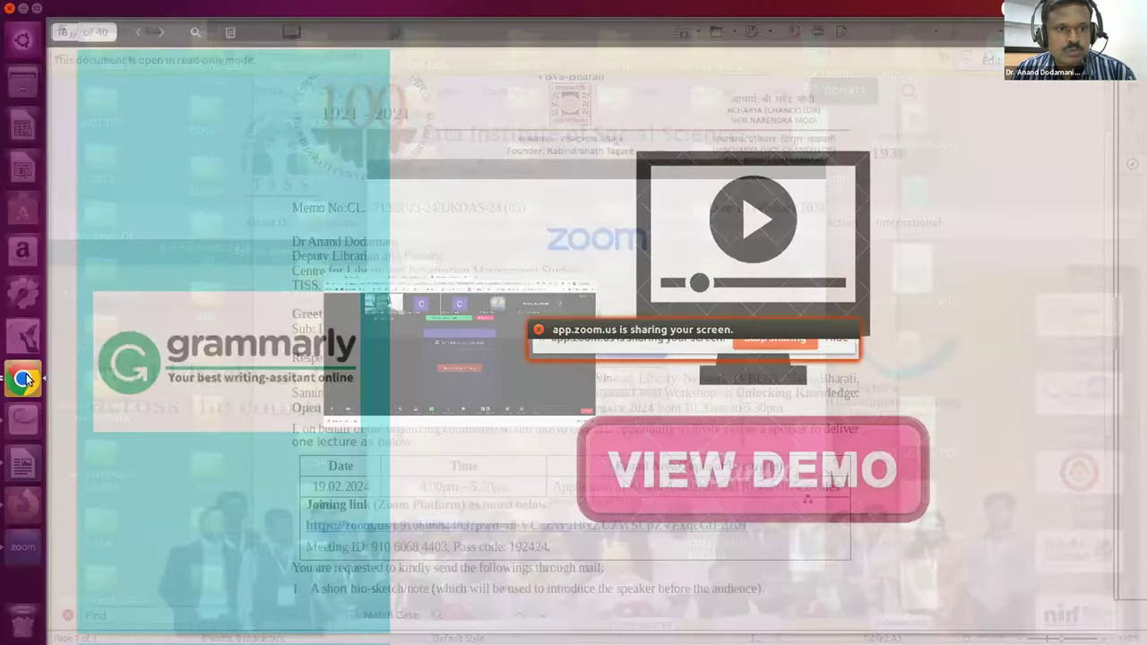
{"action": "left_click", "coordinate": [23, 380]}
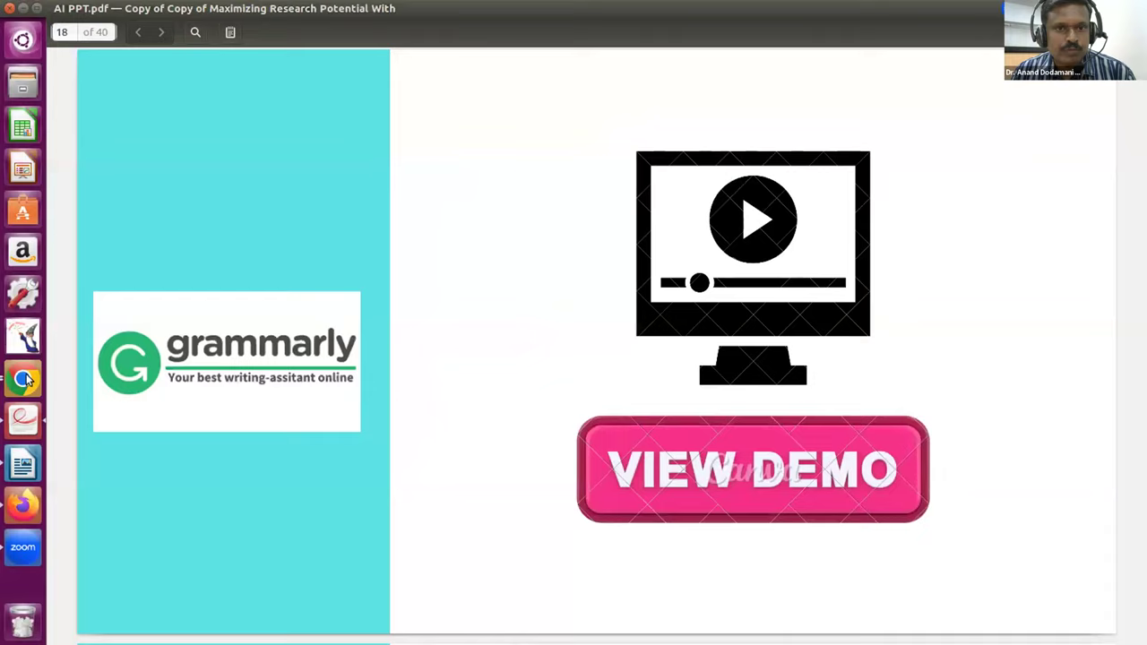
{"action": "left_click", "coordinate": [23, 380]}
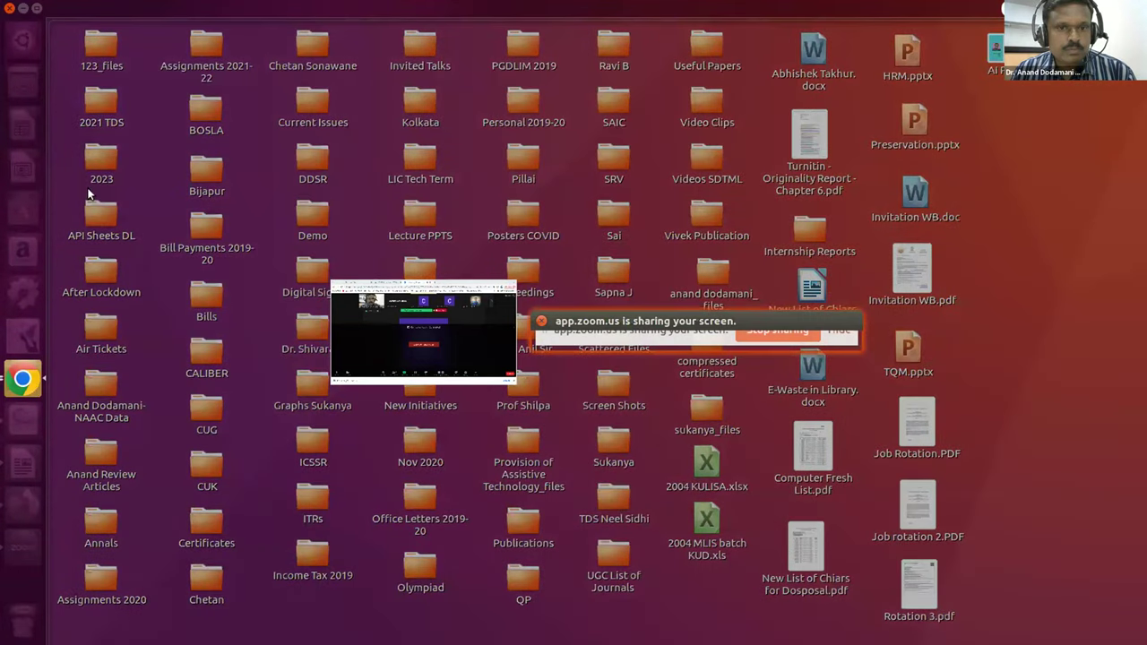
Search 'grammarly' in Firefox and go from grammarly.com via contact support to the sign-in page
{"action": "left_click", "coordinate": [22, 507]}
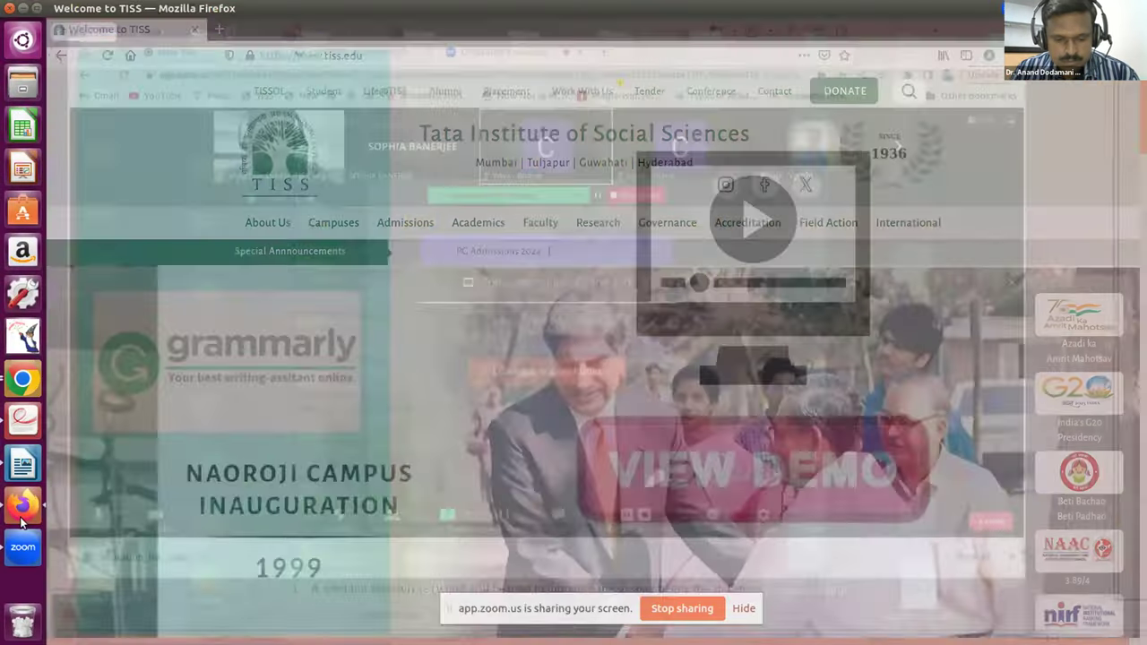
{"action": "left_click", "coordinate": [384, 56]}
{"action": "type", "text": "grammarly"}
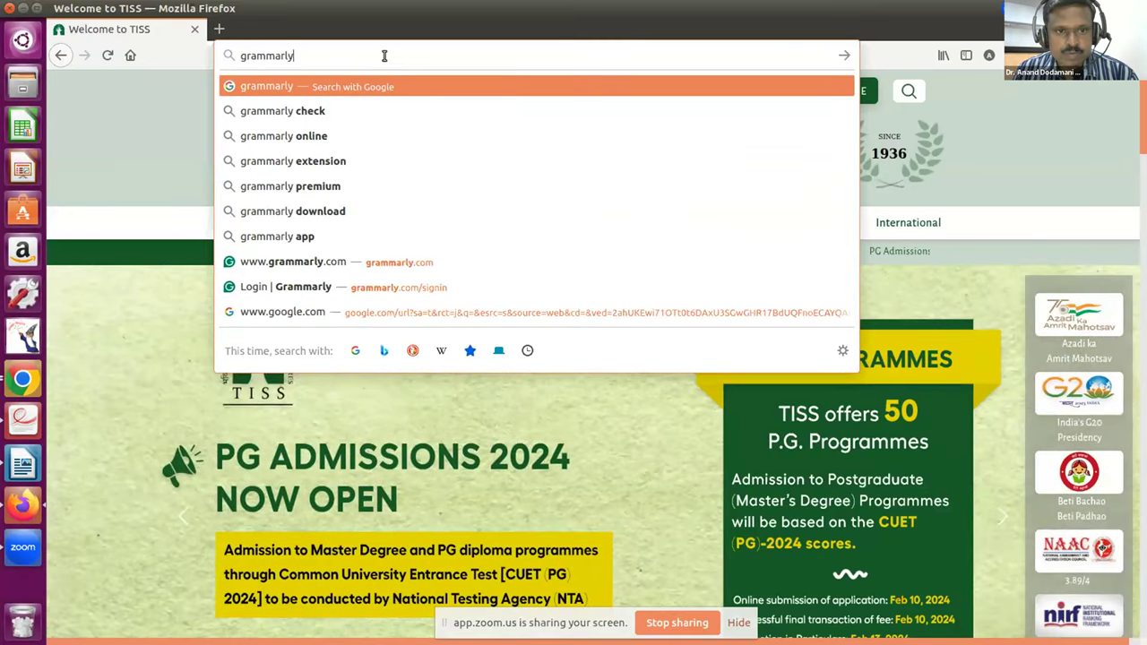
{"action": "key", "text": "Return"}
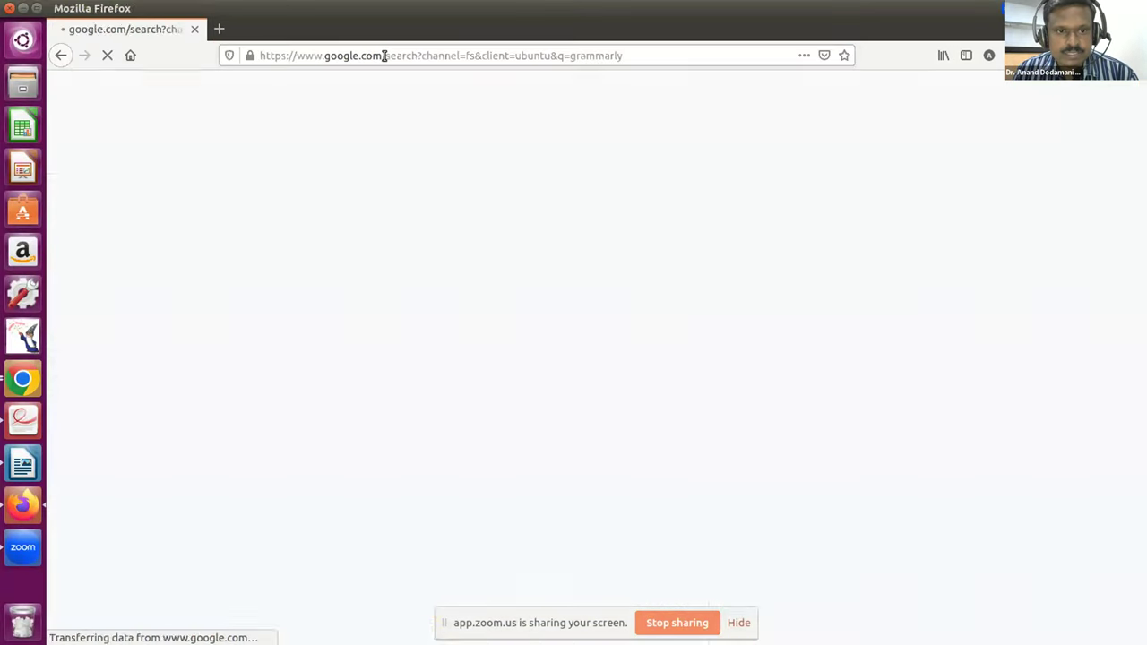
{"action": "left_click", "coordinate": [260, 235]}
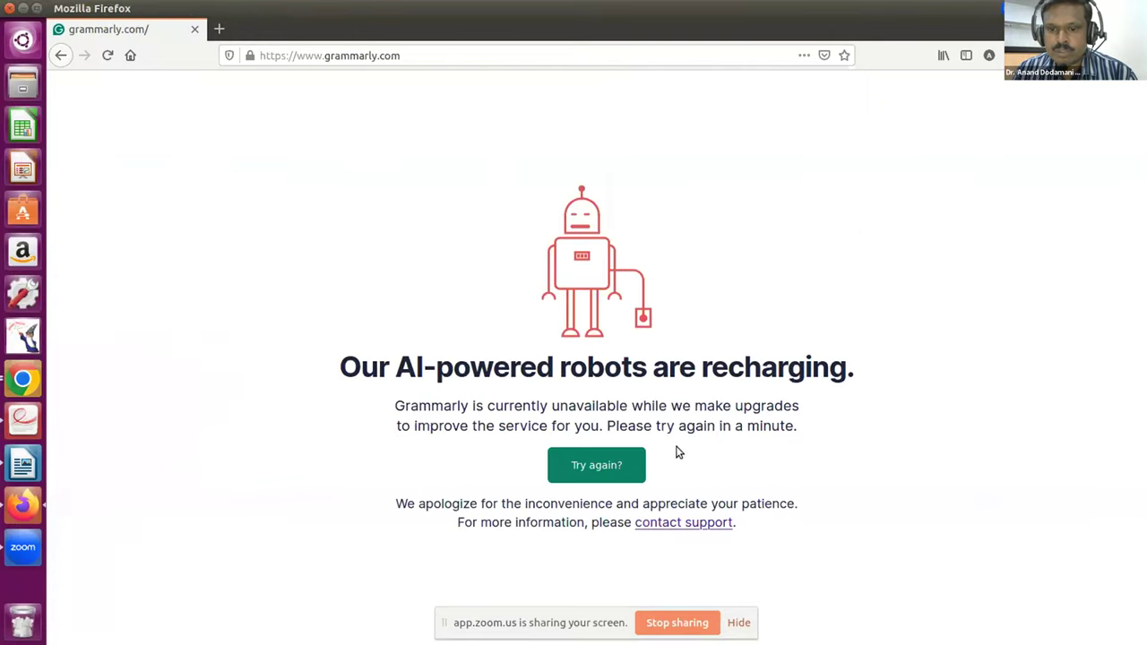
{"action": "left_click", "coordinate": [681, 524]}
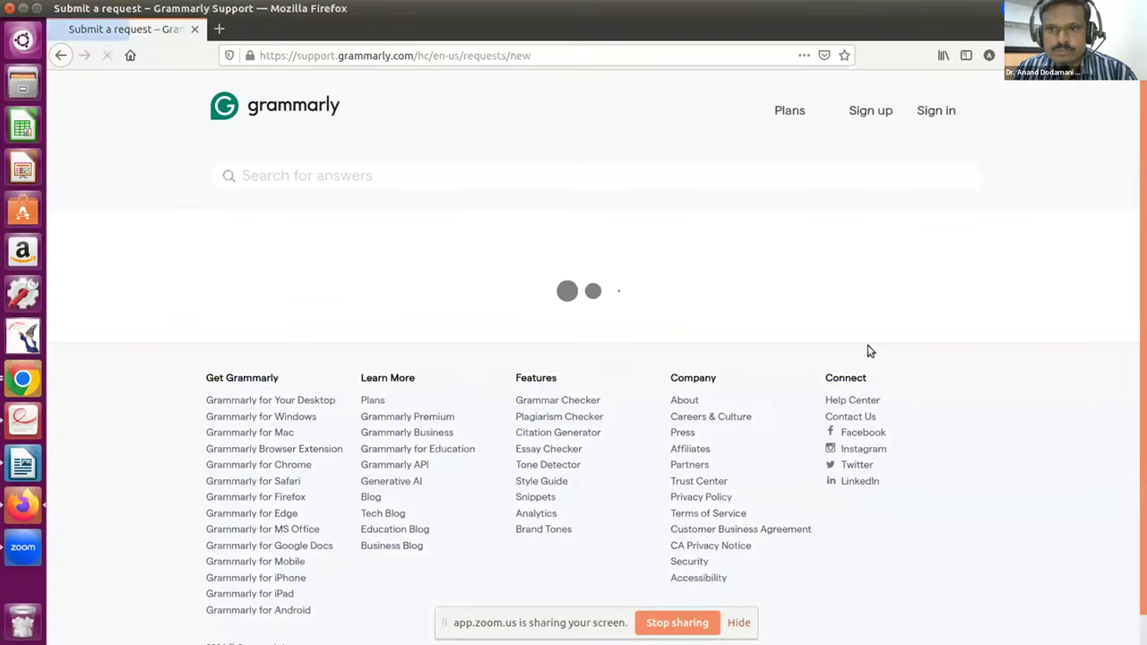
{"action": "left_click", "coordinate": [937, 112]}
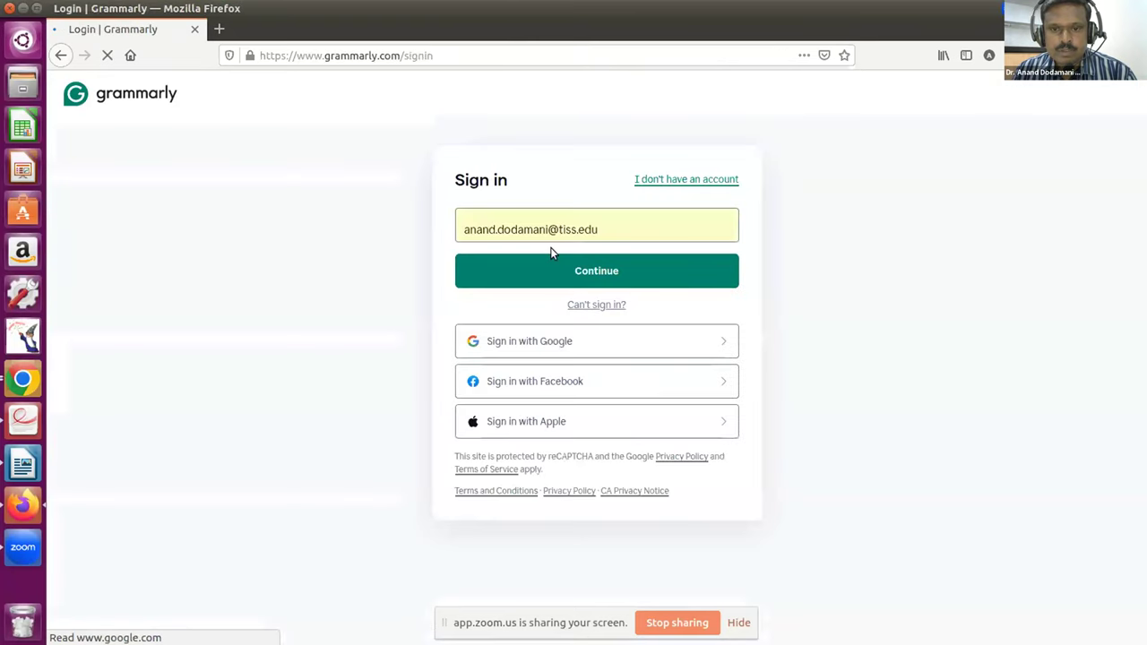
Sign in with the account e-mail and a retyped password, declining Firefox's saved-login update
{"action": "left_click", "coordinate": [556, 262]}
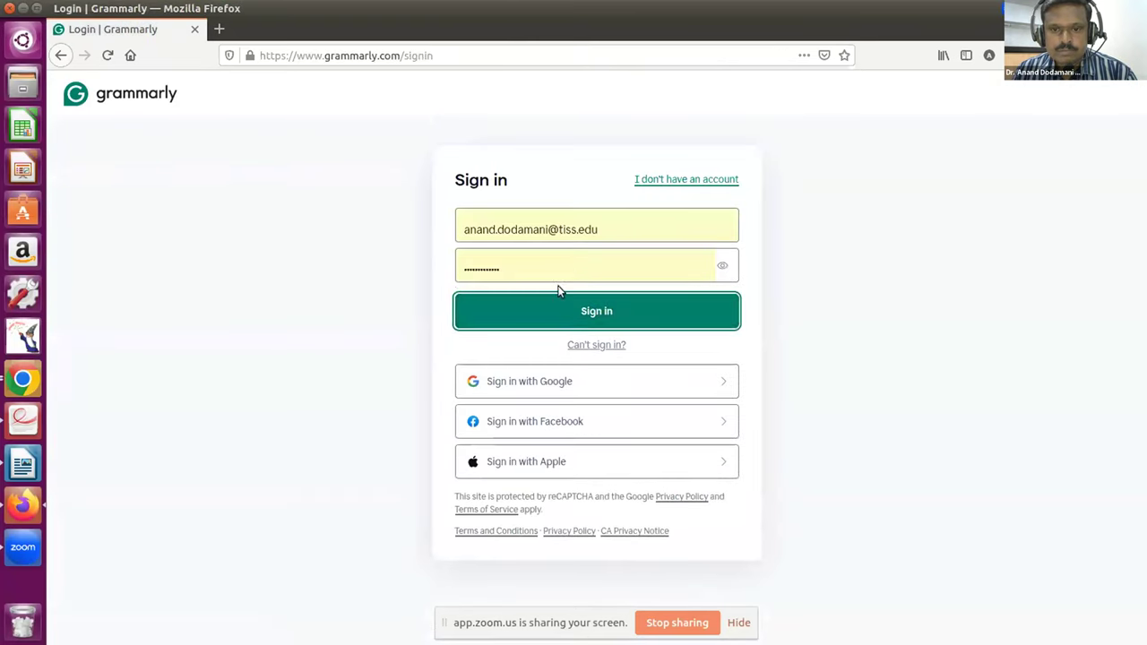
{"action": "left_click", "coordinate": [583, 307]}
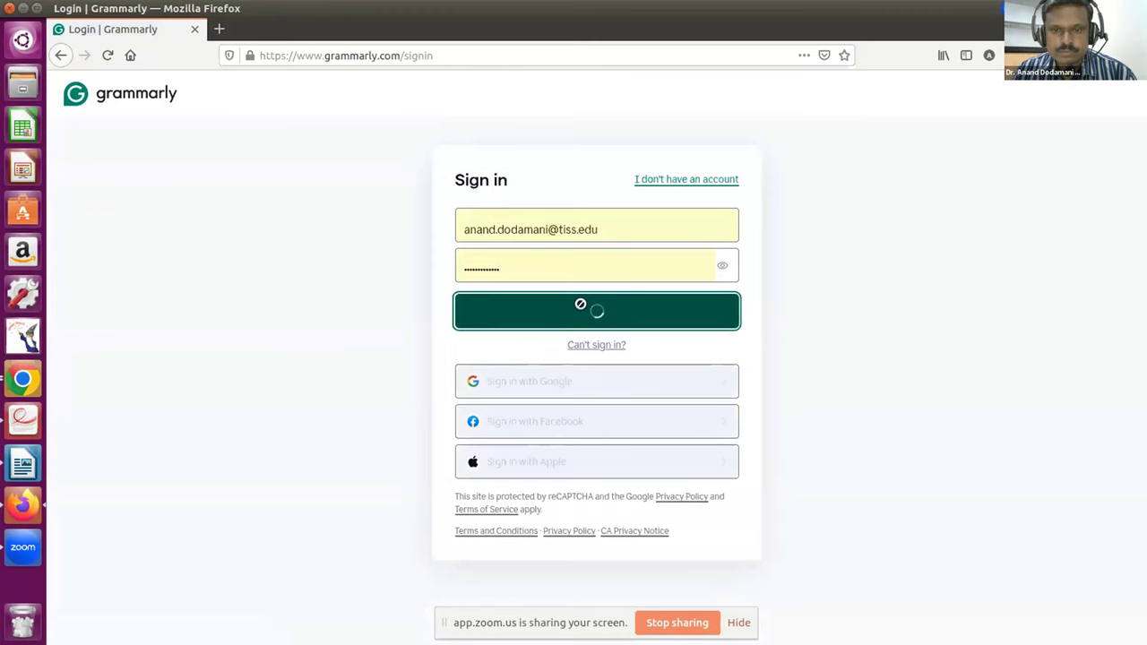
{"action": "left_click", "coordinate": [554, 281]}
{"action": "key", "text": "ctrl+a"}
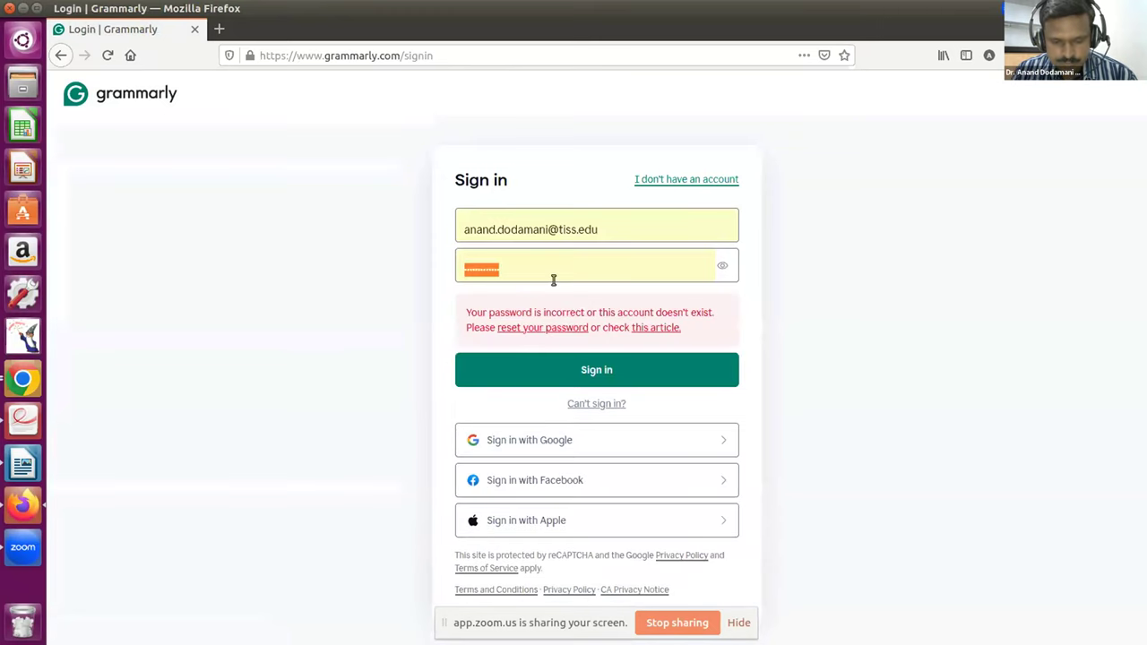
{"action": "type", "text": "a"}
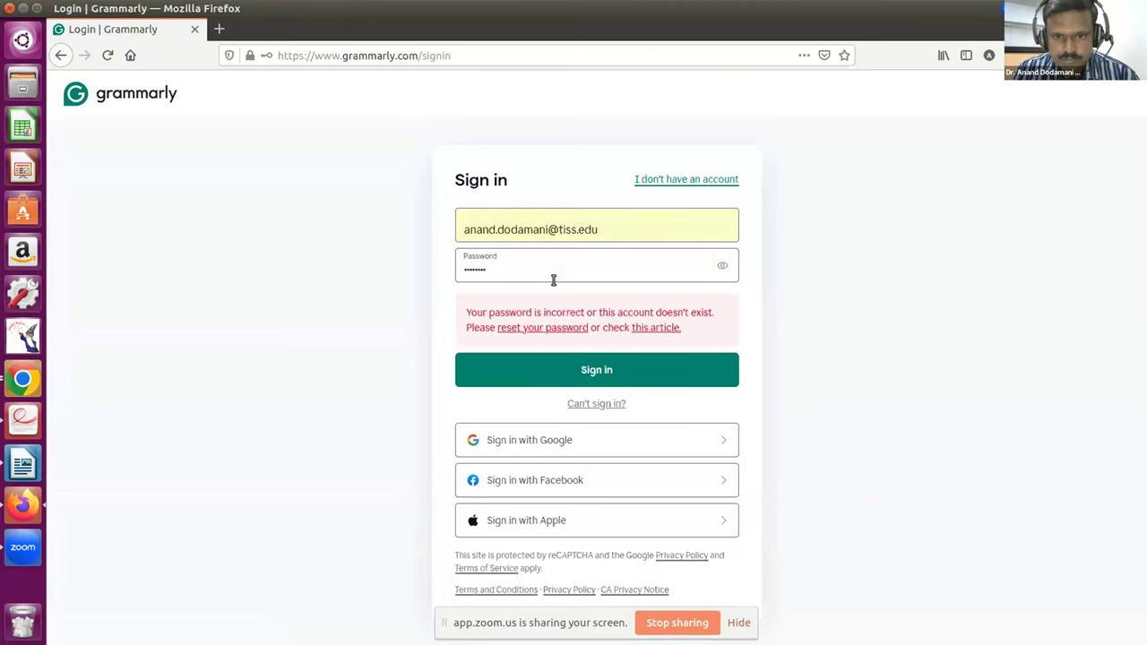
{"action": "key", "text": "Return"}
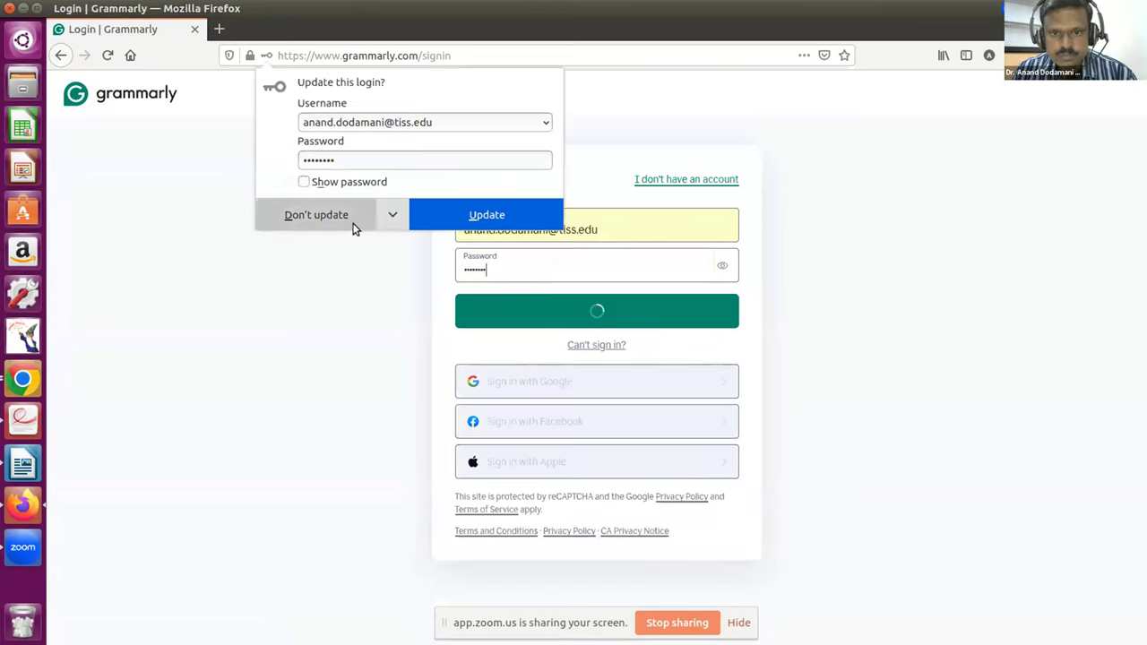
{"action": "left_click", "coordinate": [350, 220]}
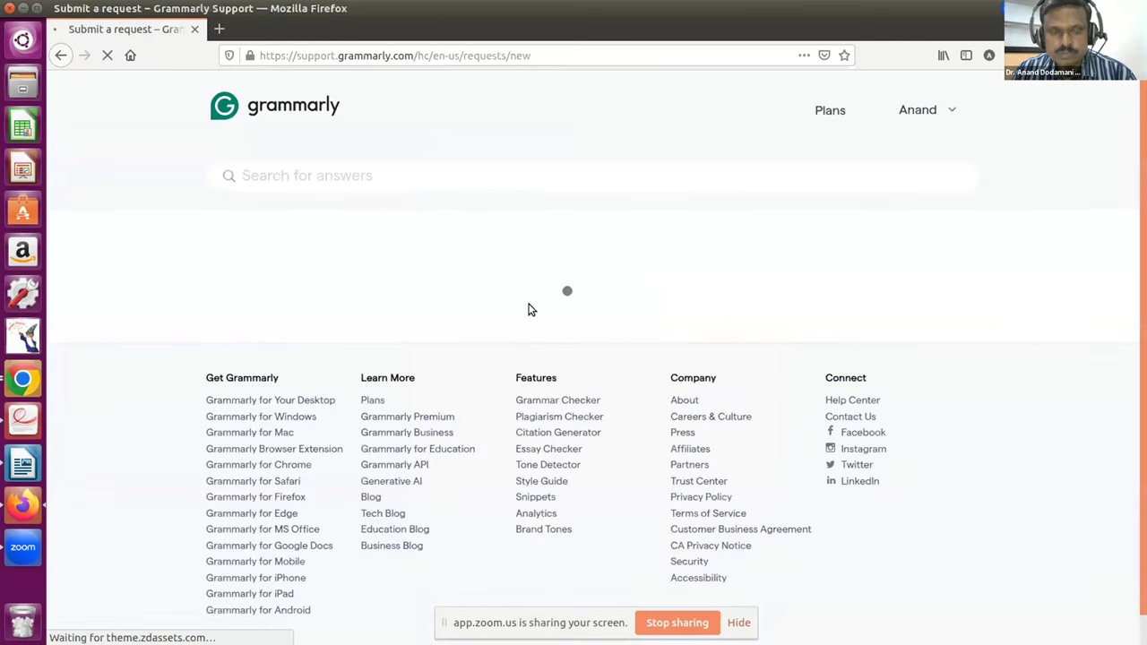
Check My activities from the account menu, then go through Plans to the My Grammarly dashboard
{"action": "left_click", "coordinate": [923, 112]}
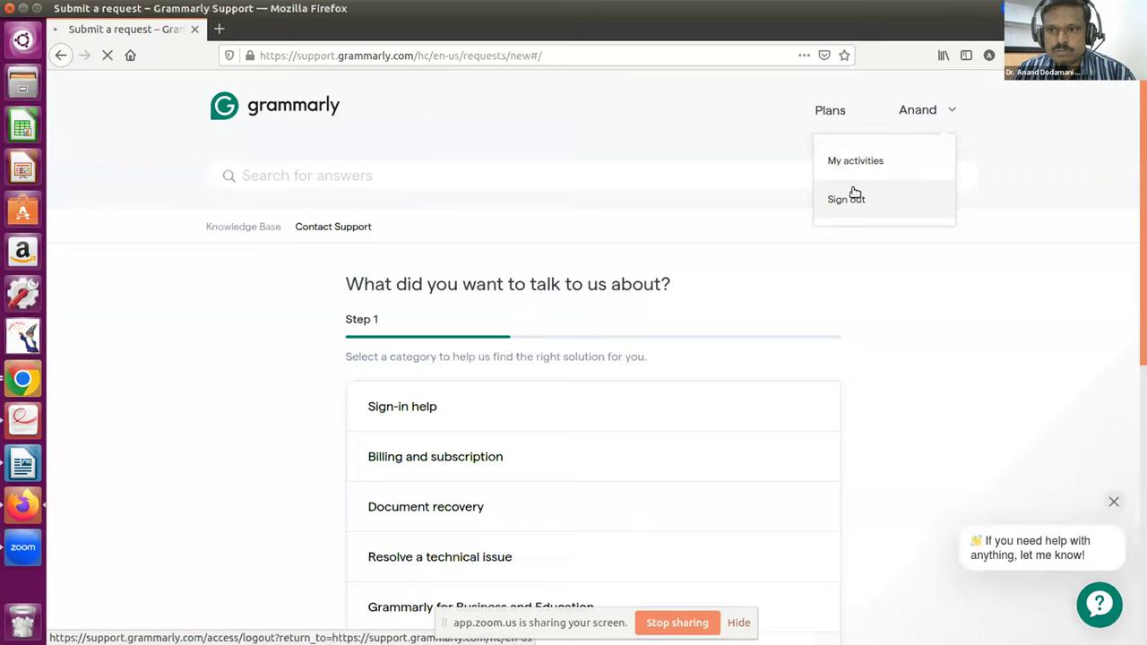
{"action": "left_click", "coordinate": [855, 161]}
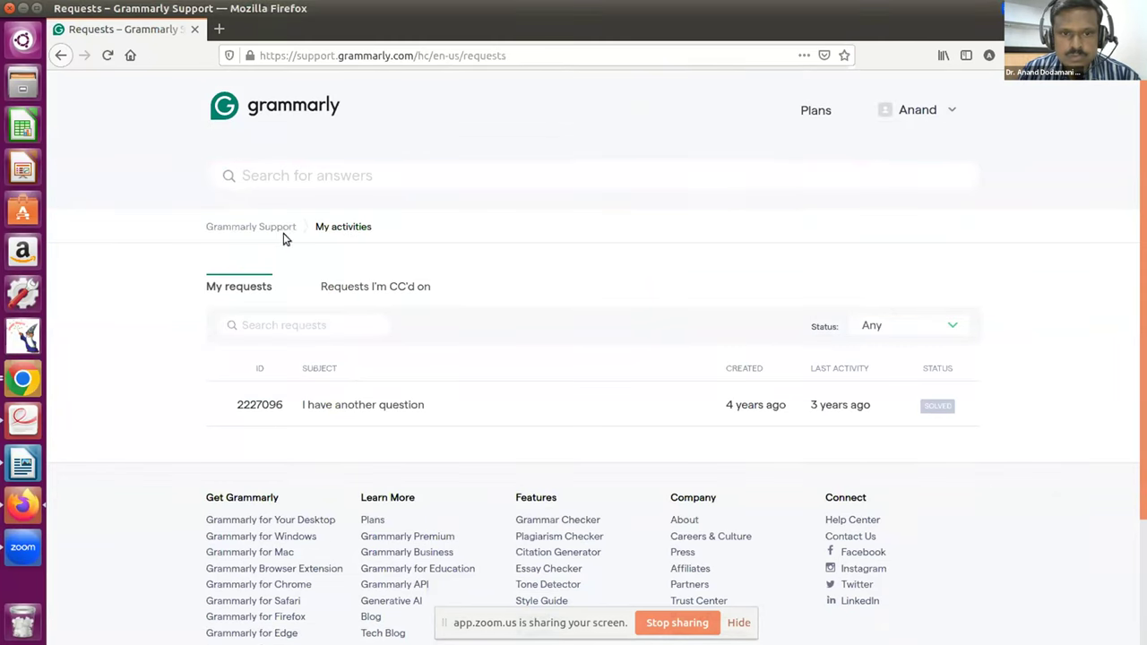
{"action": "scroll", "coordinate": [838, 367], "scroll_direction": "down", "scroll_amount": 3}
{"action": "scroll", "coordinate": [838, 367], "scroll_direction": "up", "scroll_amount": 3}
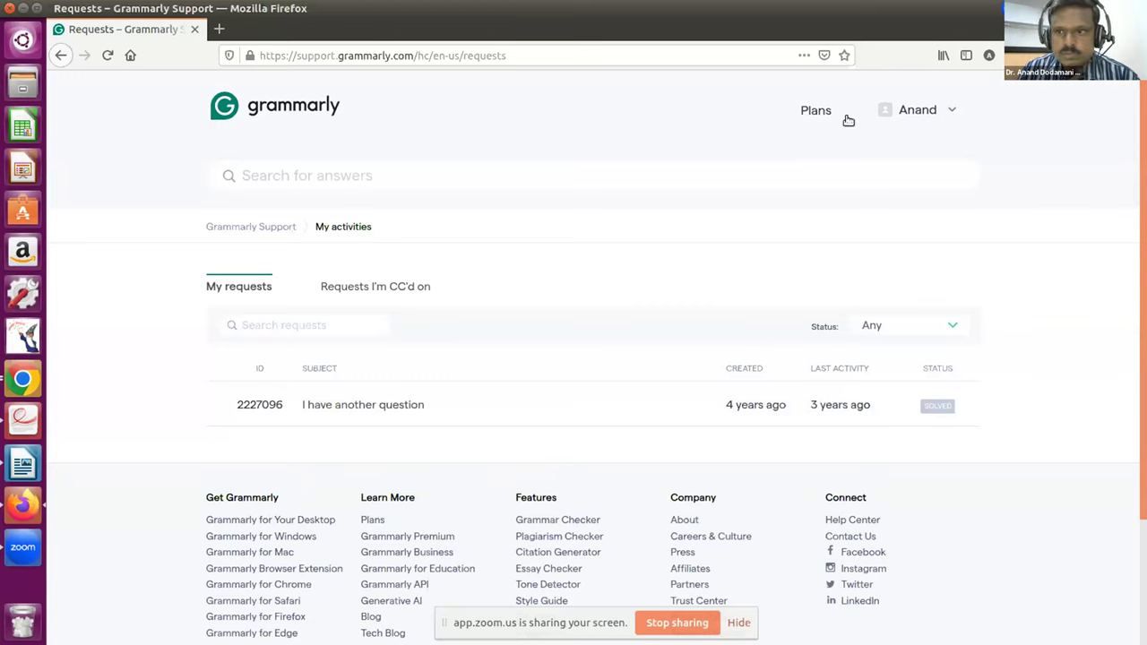
{"action": "left_click", "coordinate": [945, 111]}
{"action": "left_click", "coordinate": [843, 169]}
{"action": "left_click", "coordinate": [831, 117]}
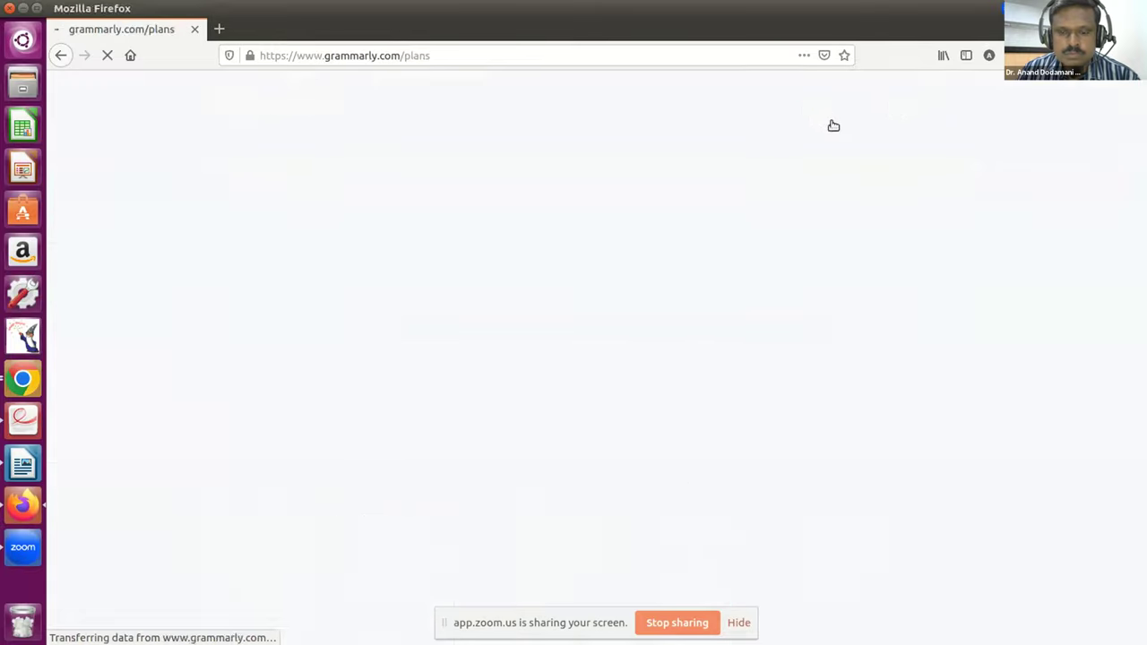
{"action": "left_click", "coordinate": [1058, 95]}
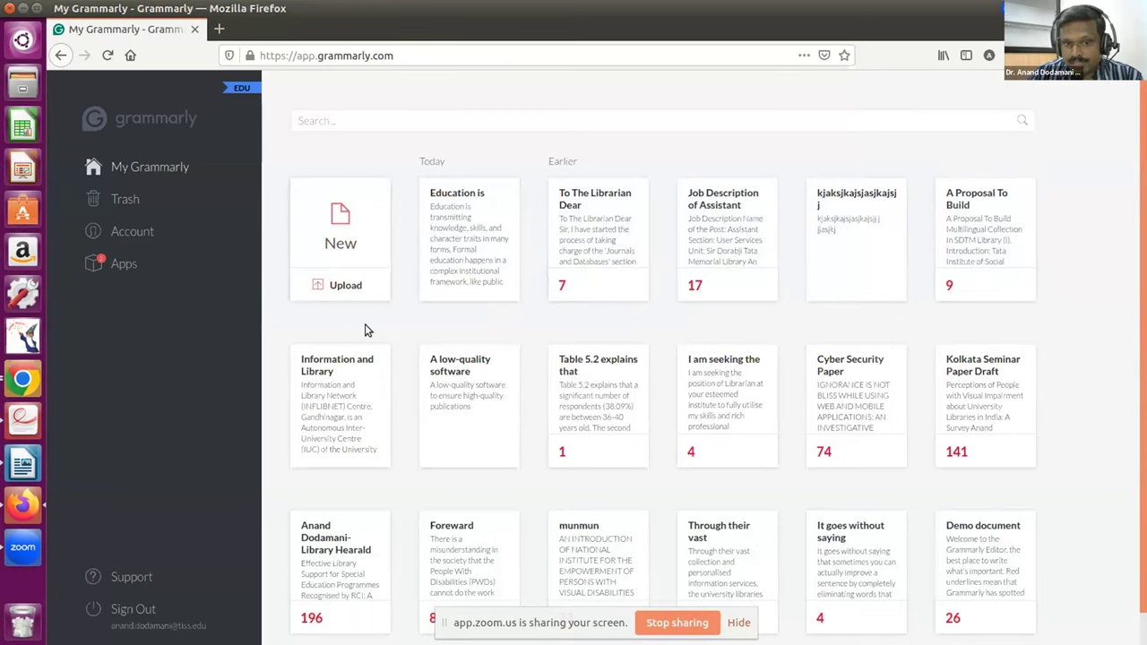
{"action": "left_click", "coordinate": [340, 244]}
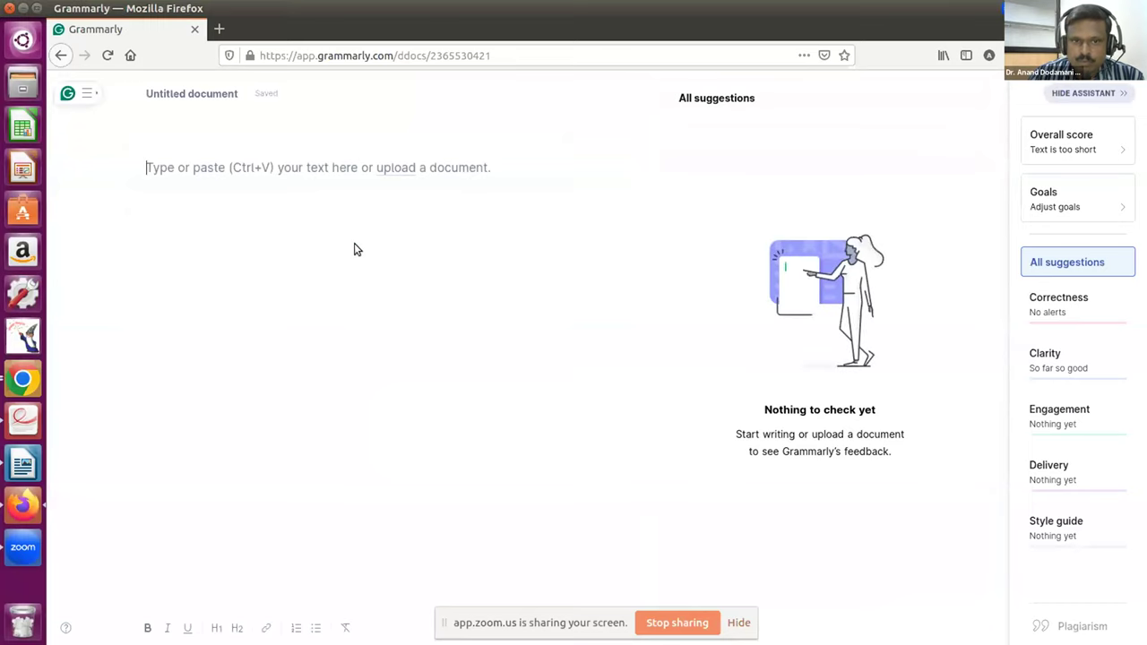
{"action": "left_click", "coordinate": [222, 176]}
{"action": "type", "text": "kjaksjkajskjasjkl j"}
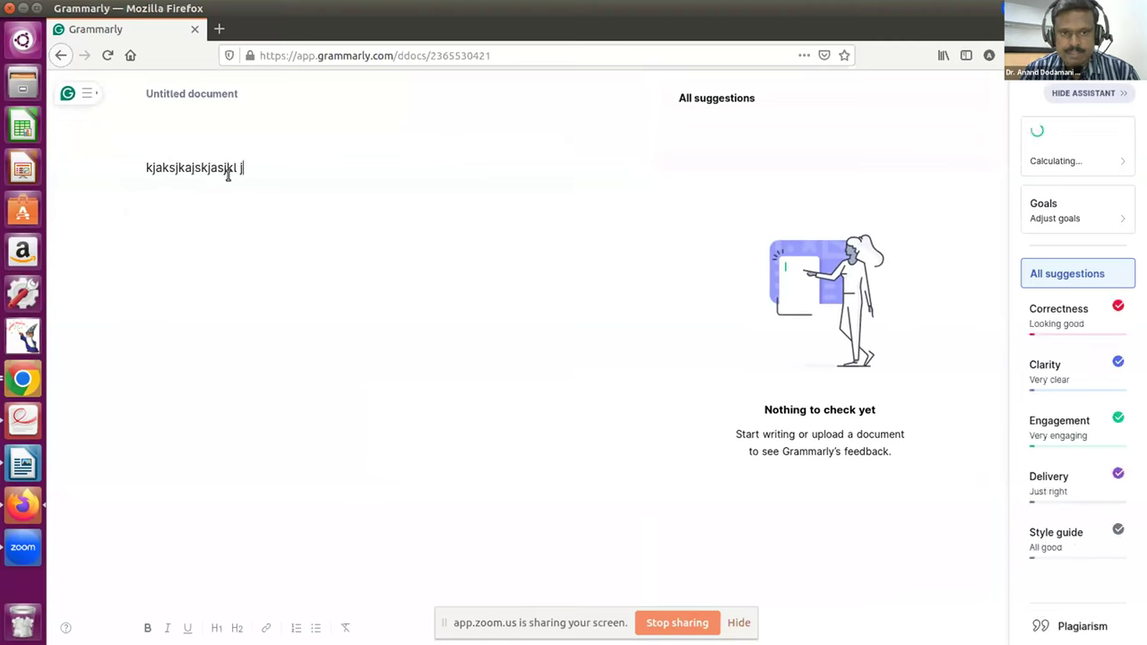
{"action": "type", "text": "jaSKLJKLAJSKJAKJSKLJ KJKJKJAskj"}
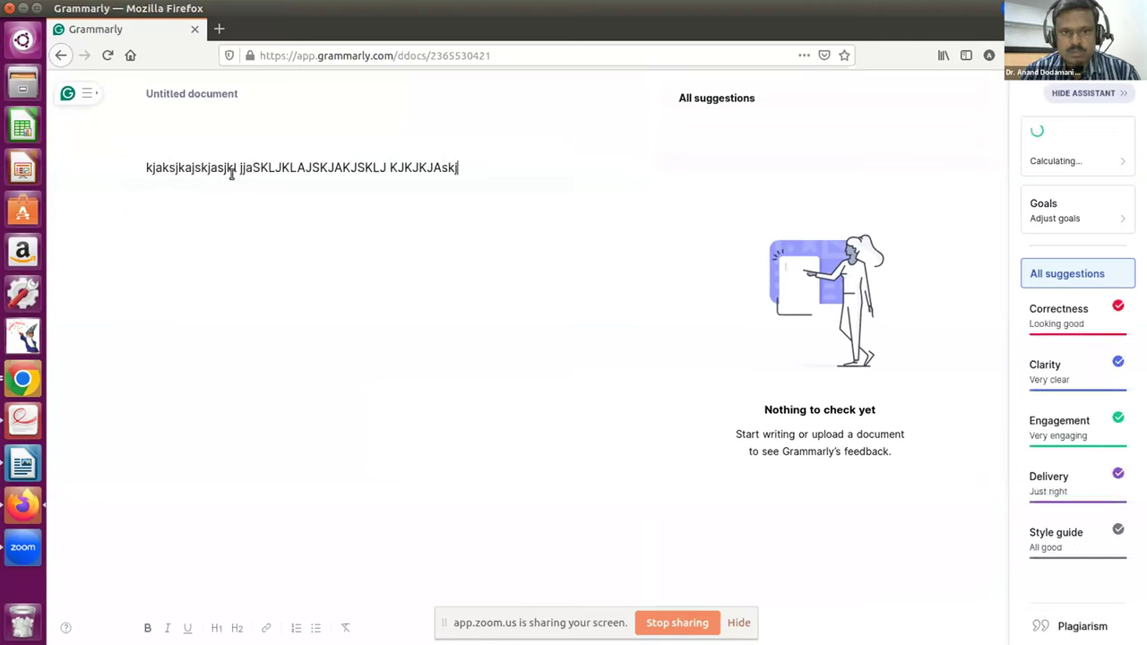
{"action": "type", "text": "kajsk jkjkajskjasj"}
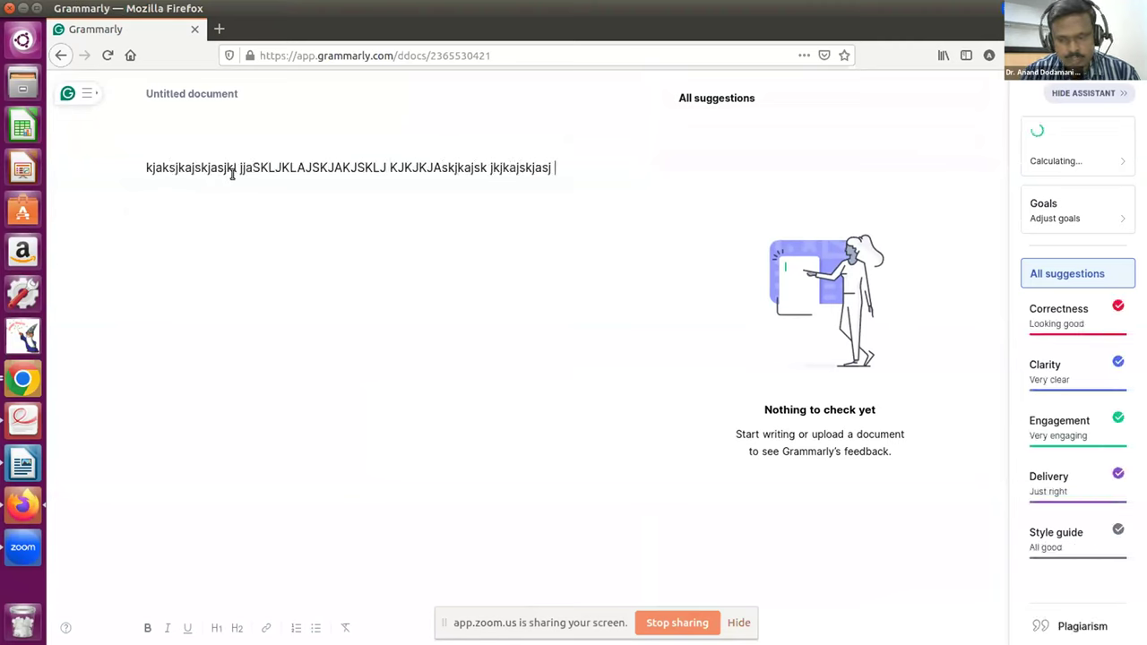
{"action": "key", "text": "BackSpace"}
{"action": "key", "text": "BackSpace"}
{"action": "key", "text": "BackSpace"}
{"action": "key", "text": "BackSpace"}
{"action": "key", "text": "BackSpace"}
{"action": "key", "text": "BackSpace"}
{"action": "key", "text": "BackSpace"}
{"action": "key", "text": "BackSpace"}
{"action": "key", "text": "BackSpace"}
{"action": "key", "text": "BackSpace"}
{"action": "key", "text": "BackSpace"}
{"action": "key", "text": "BackSpace"}
{"action": "key", "text": "BackSpace"}
{"action": "key", "text": "BackSpace"}
{"action": "key", "text": "BackSpace"}
{"action": "key", "text": "BackSpace"}
{"action": "key", "text": "BackSpace"}
{"action": "key", "text": "BackSpace"}
{"action": "key", "text": "BackSpace"}
{"action": "key", "text": "BackSpace"}
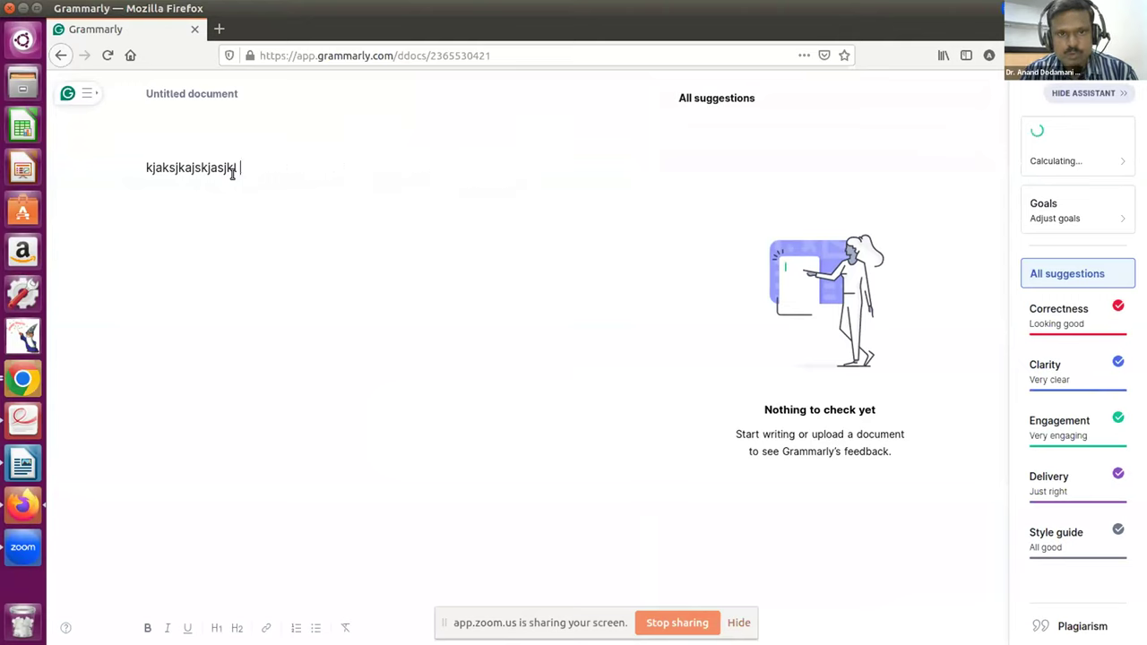
{"action": "key", "text": "BackSpace"}
{"action": "key", "text": "BackSpace"}
{"action": "key", "text": "BackSpace"}
{"action": "key", "text": "BackSpace"}
{"action": "key", "text": "BackSpace"}
{"action": "key", "text": "BackSpace"}
{"action": "key", "text": "BackSpace"}
{"action": "key", "text": "BackSpace"}
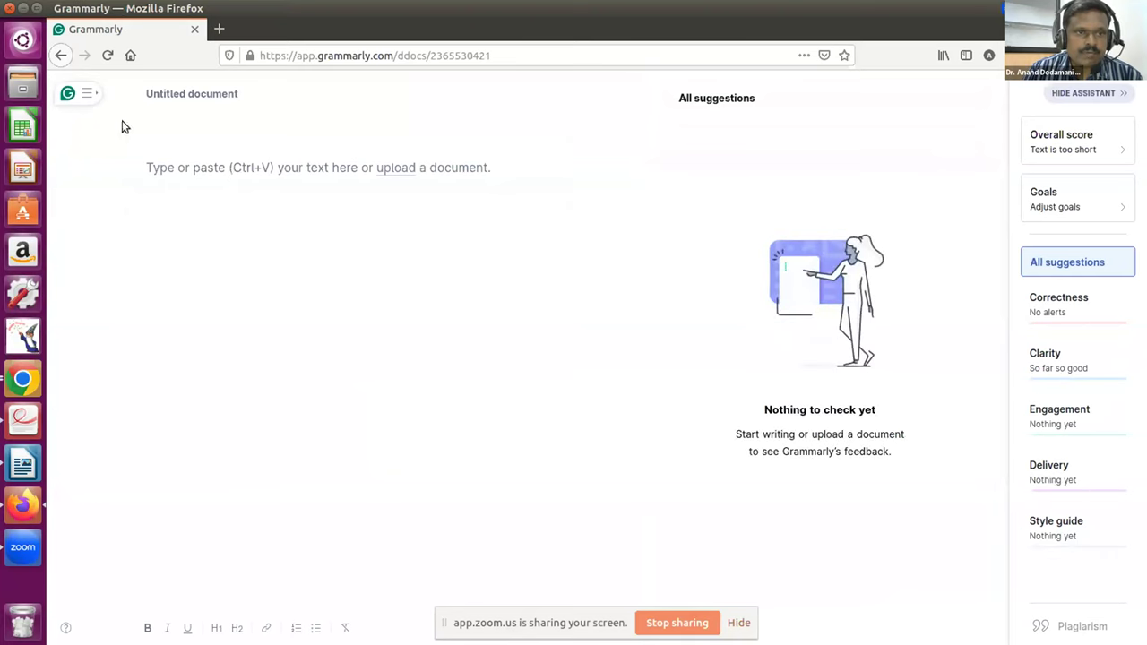
{"action": "left_click", "coordinate": [88, 94]}
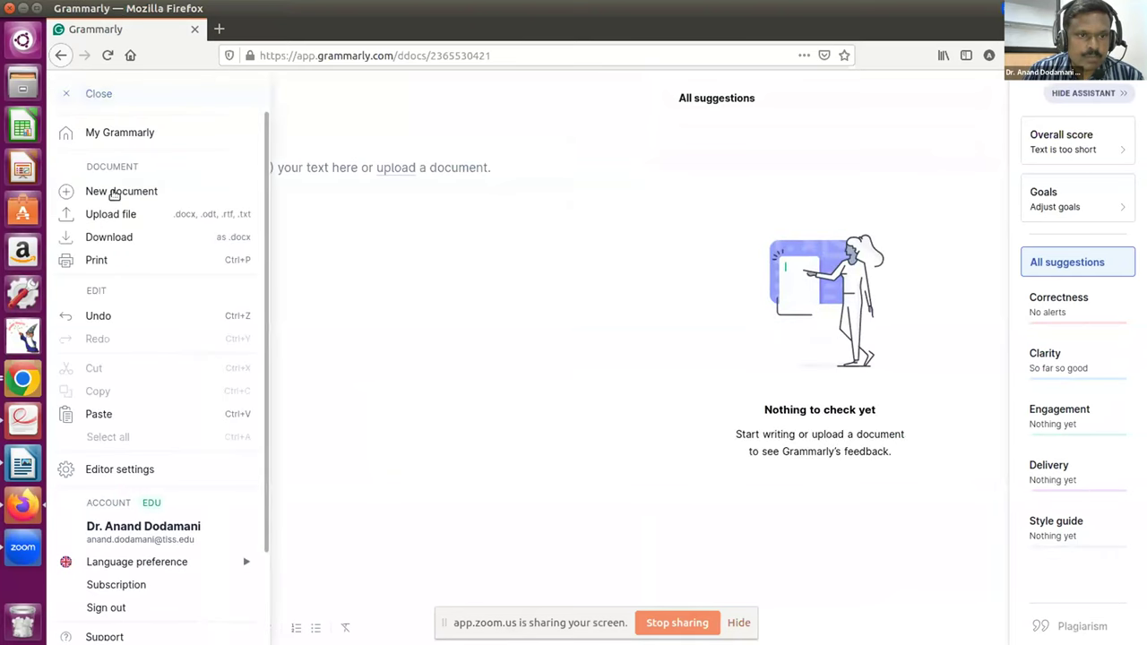
{"action": "left_click", "coordinate": [445, 251]}
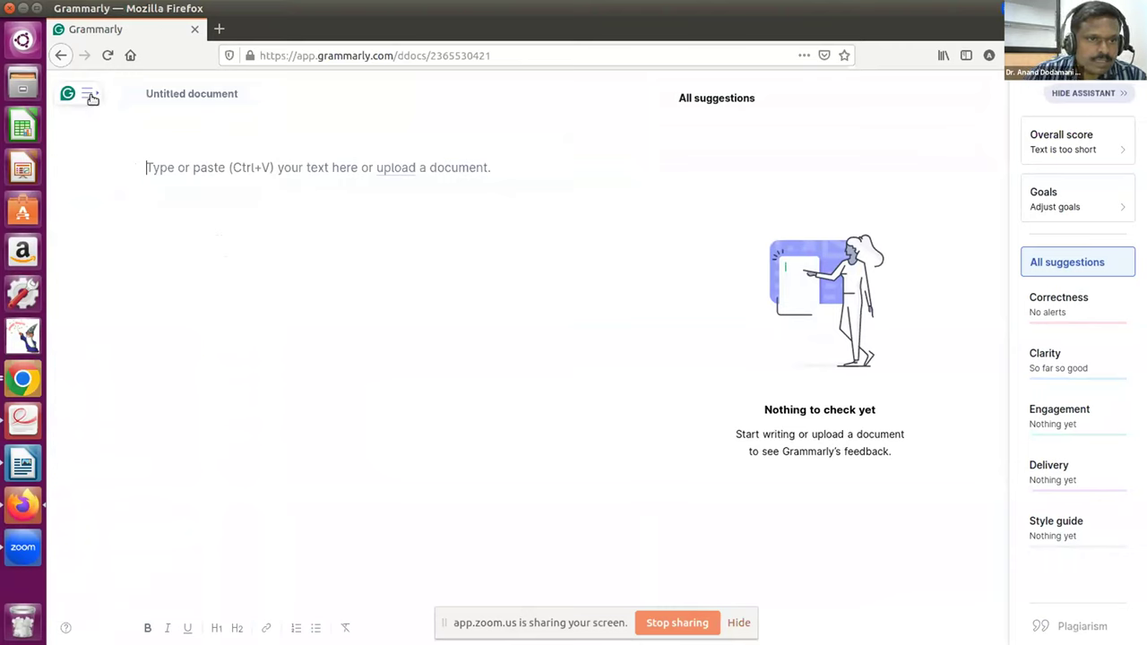
{"action": "left_click", "coordinate": [88, 95]}
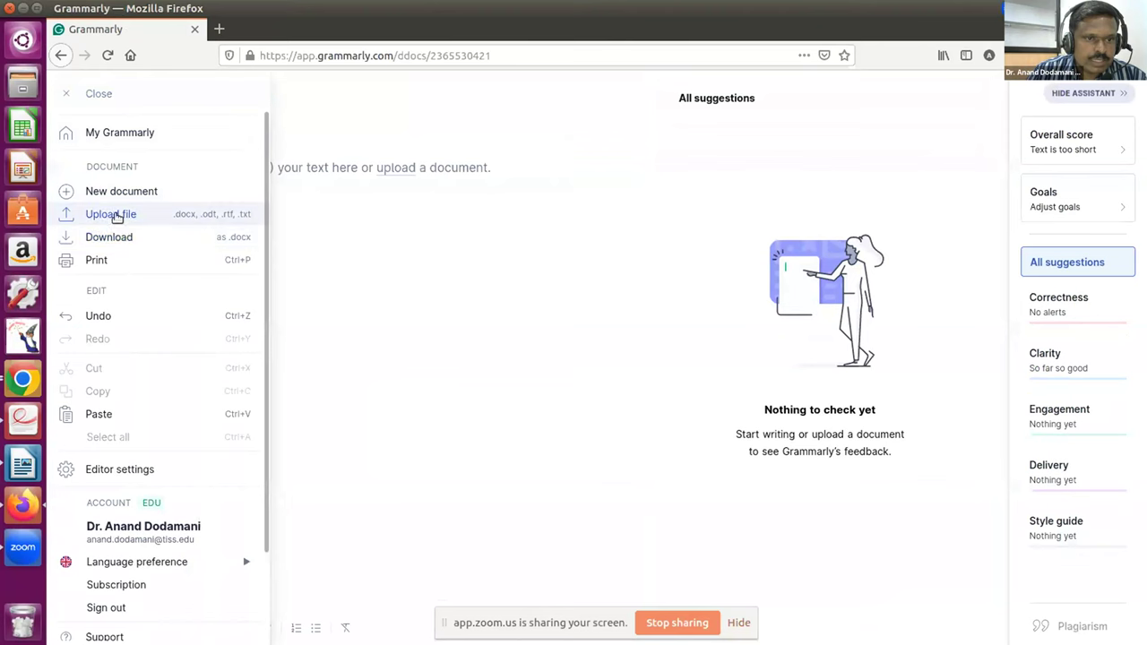
{"action": "left_click", "coordinate": [115, 215]}
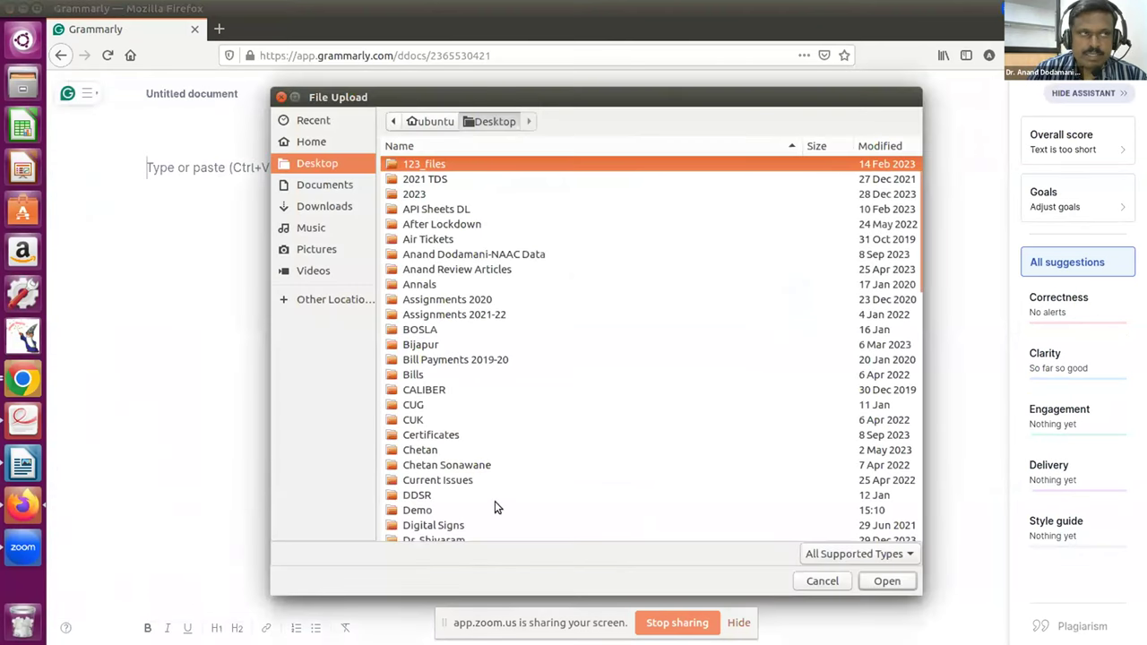
{"action": "scroll", "coordinate": [545, 365], "scroll_direction": "down", "scroll_amount": 4}
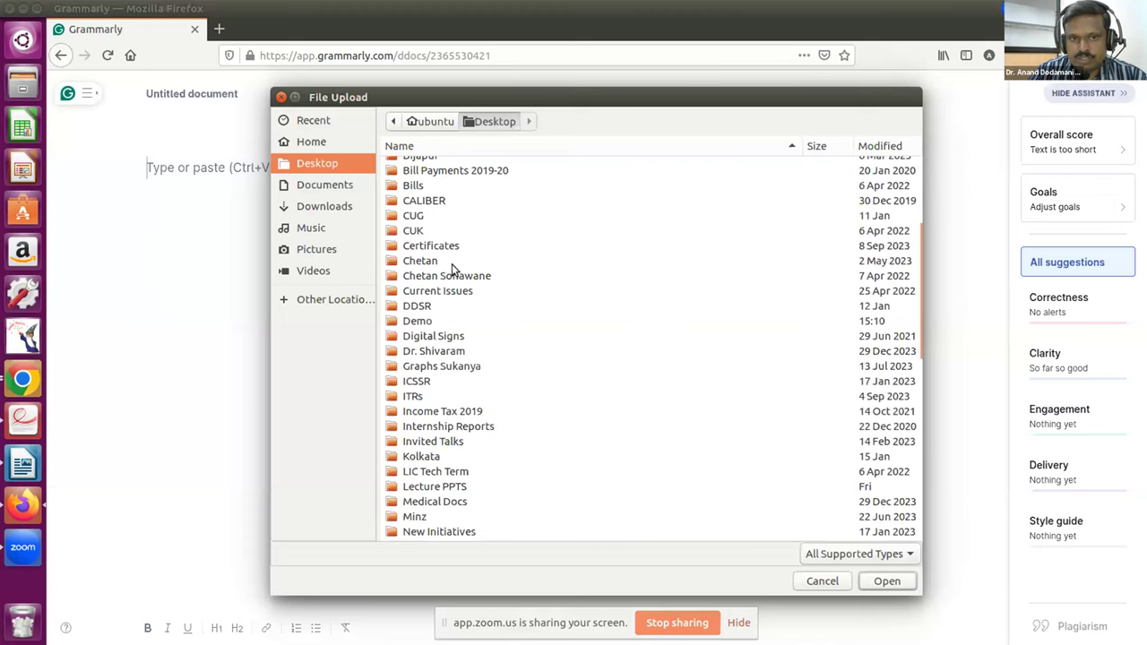
{"action": "left_click", "coordinate": [281, 96]}
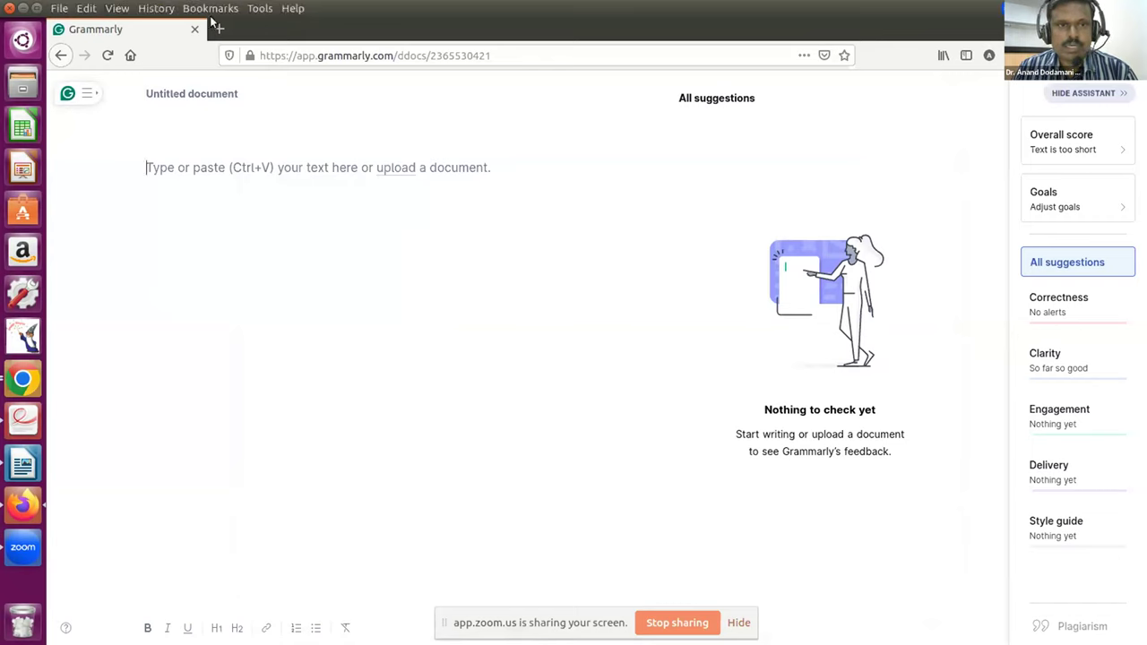
Minimise Firefox, the slides and the Writer document, then drag the Zoom window down-left
{"action": "left_click", "coordinate": [24, 9]}
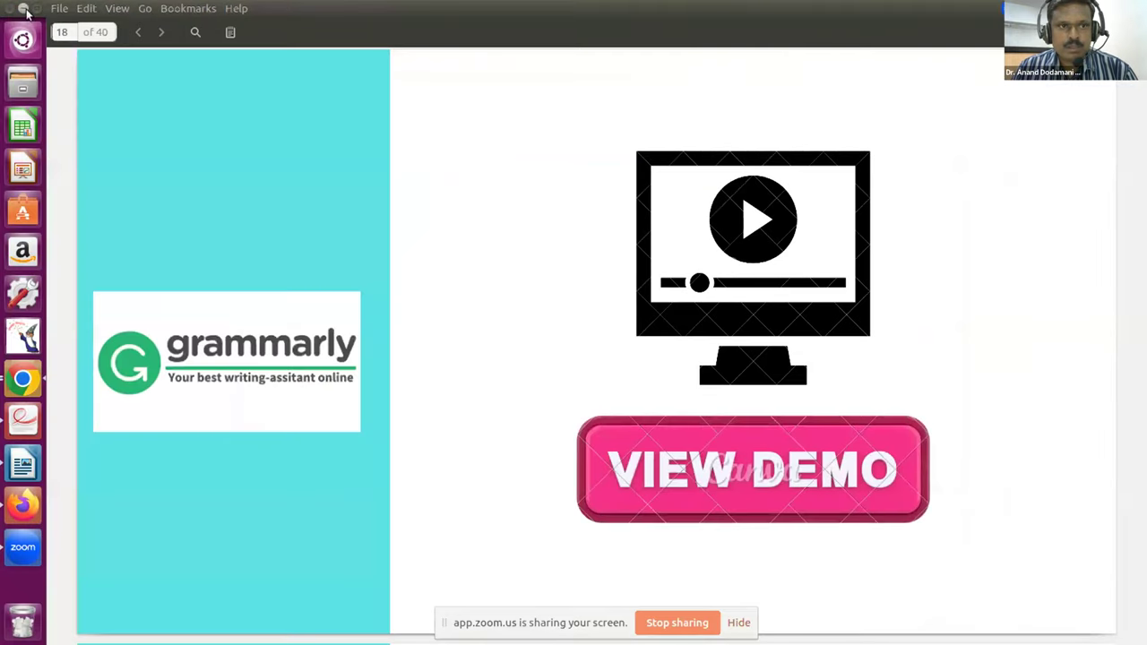
{"action": "left_click", "coordinate": [25, 9]}
{"action": "left_click", "coordinate": [25, 8]}
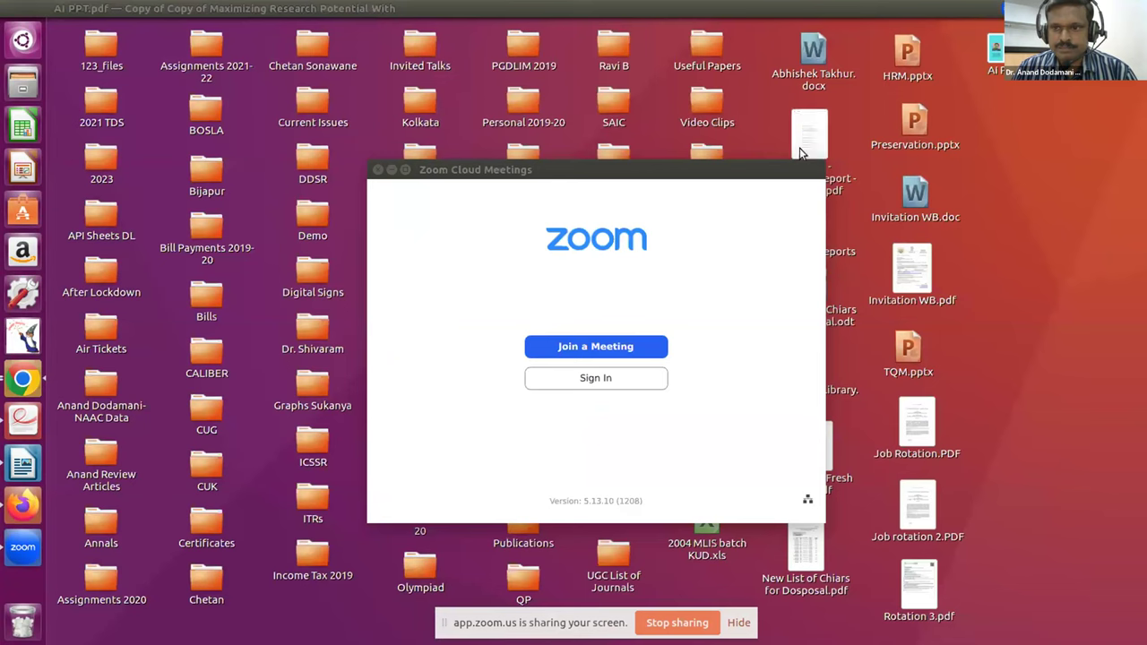
{"action": "left_click_drag", "start_coordinate": [699, 179], "coordinate": [467, 276]}
Close the Sai folder window and open the Demo folder on the desktop
{"action": "double_click", "coordinate": [614, 162]}
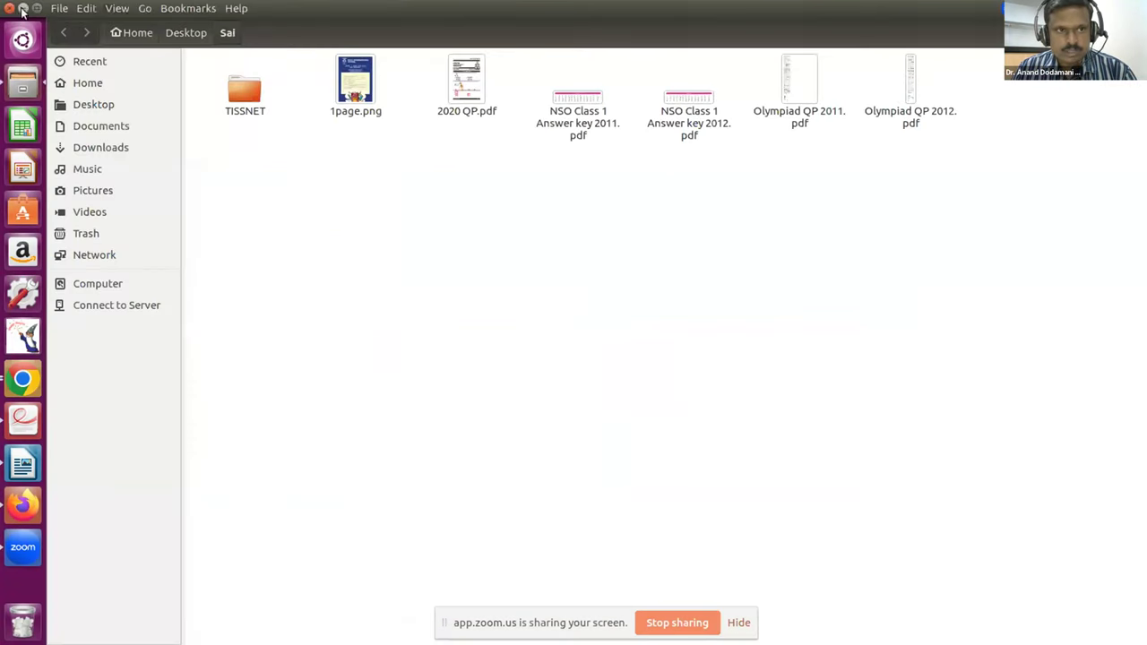
{"action": "left_click", "coordinate": [9, 8]}
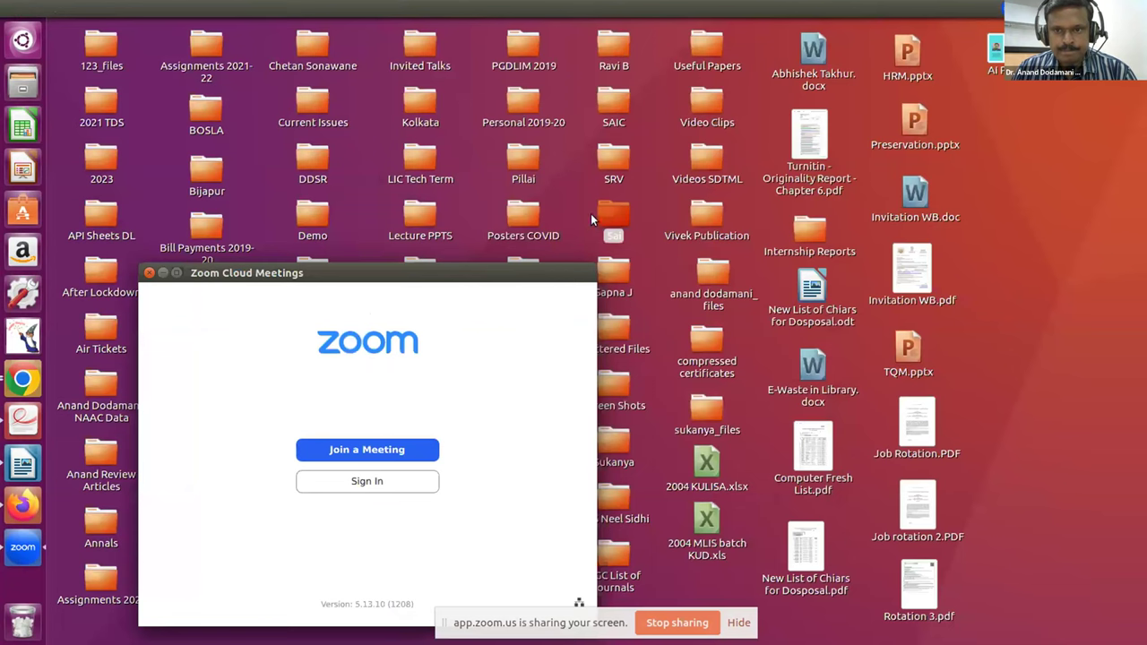
{"action": "left_click", "coordinate": [701, 219]}
{"action": "type", "text": "d"}
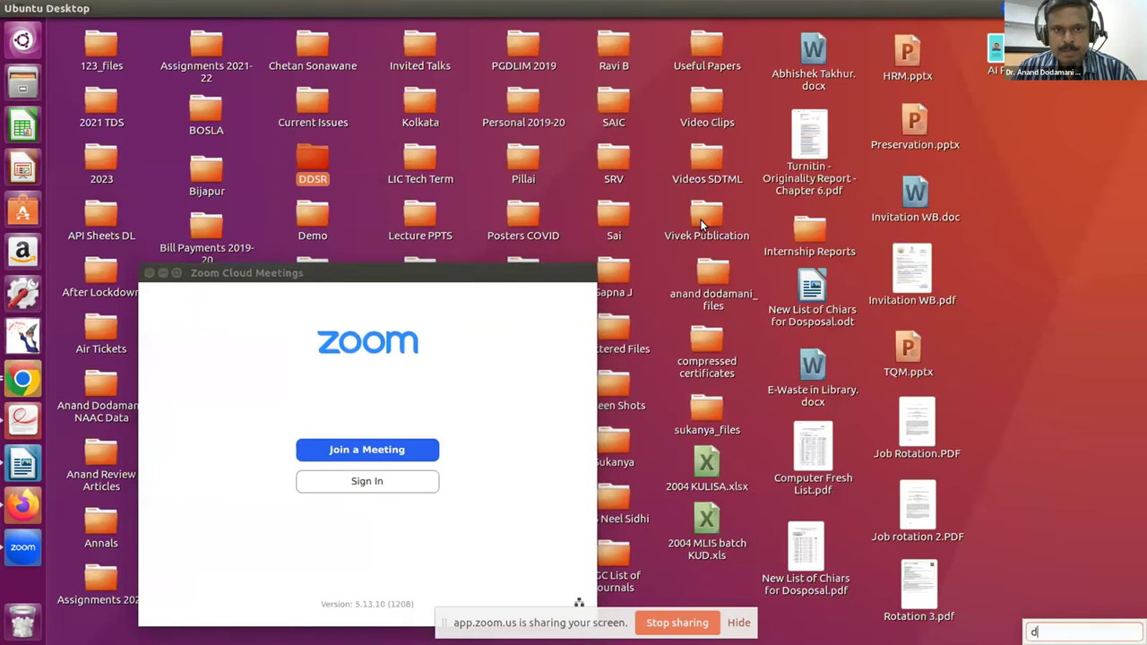
{"action": "double_click", "coordinate": [305, 219]}
Open Testing paper for Abstract Generation.doc and copy its entire abstract paragraph
{"action": "left_click", "coordinate": [352, 75]}
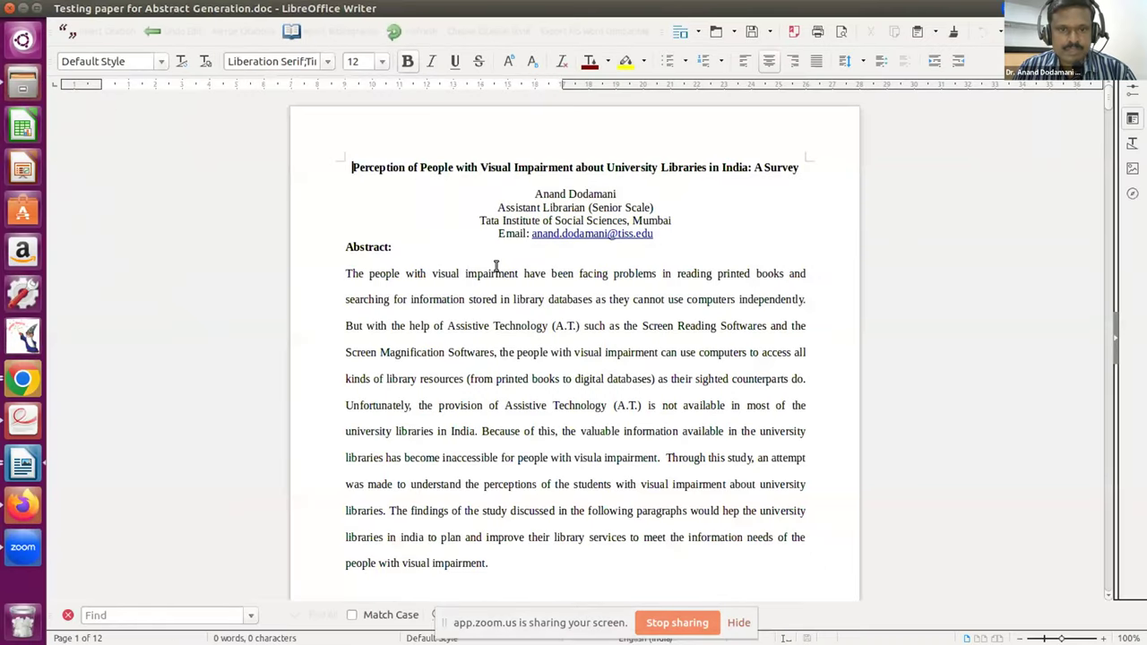
{"action": "scroll", "coordinate": [358, 260], "scroll_direction": "down", "scroll_amount": 2}
{"action": "left_click_drag", "start_coordinate": [338, 205], "coordinate": [535, 415]}
{"action": "left_click_drag", "start_coordinate": [346, 204], "coordinate": [565, 493]}
{"action": "right_click", "coordinate": [565, 400]}
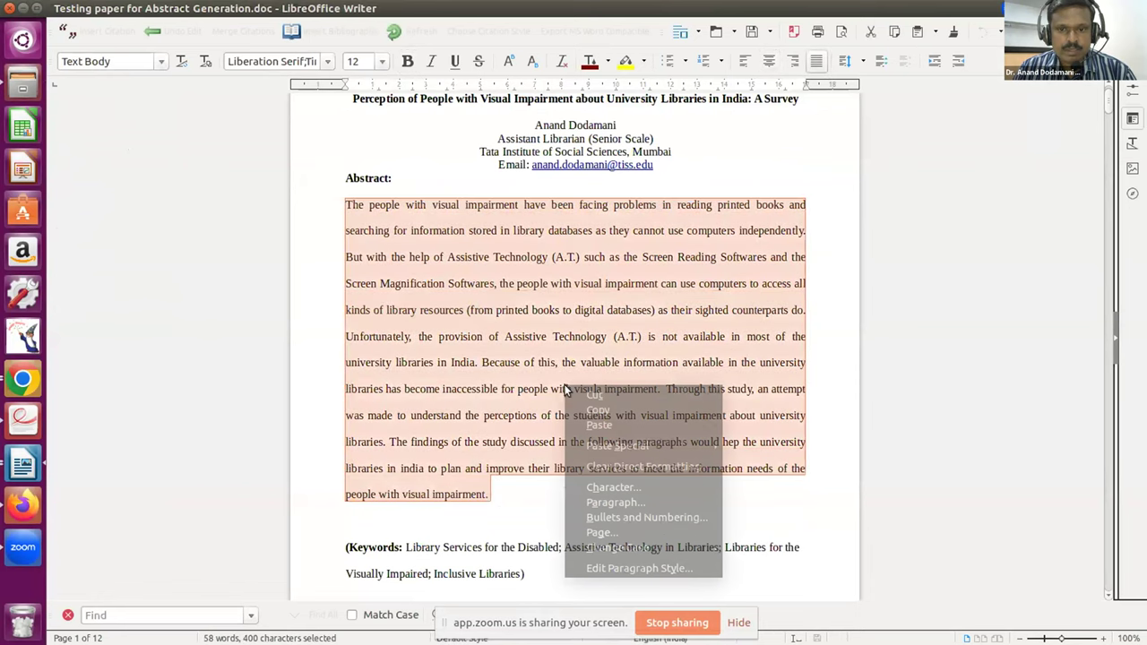
{"action": "left_click", "coordinate": [583, 410]}
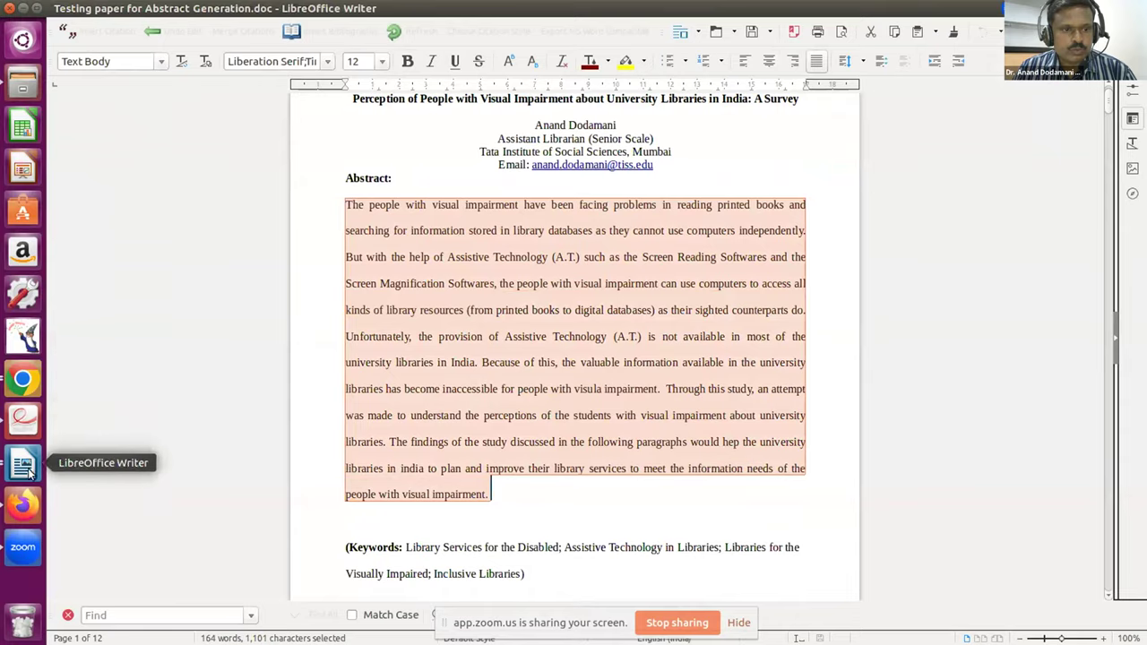
{"action": "left_click", "coordinate": [23, 505]}
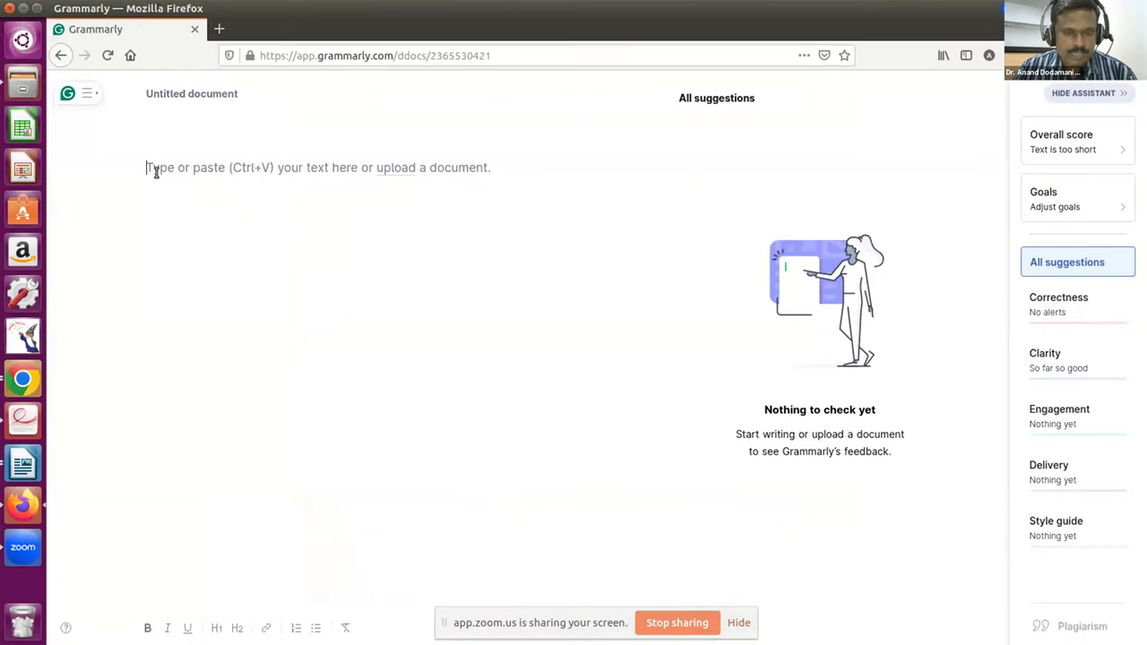
Paste the copied abstract into Grammarly's empty Untitled document with Ctrl+V
{"action": "key", "text": "ctrl+v"}
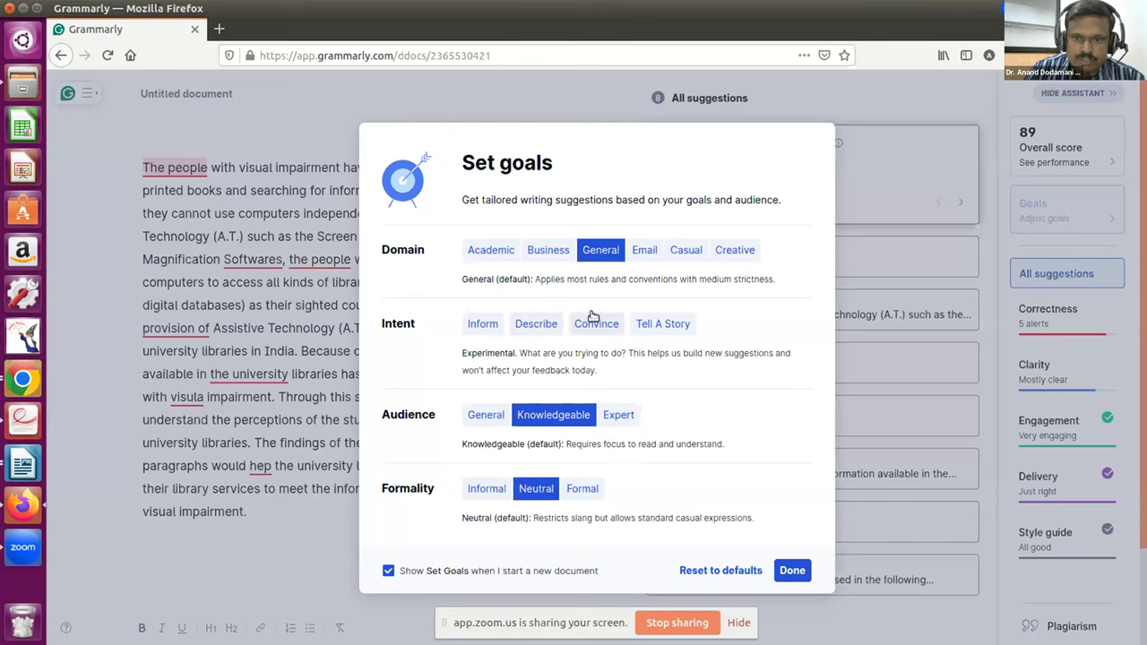
Set the goals to Academic domain, Other document type and APA format, and apply them
{"action": "left_click", "coordinate": [508, 254]}
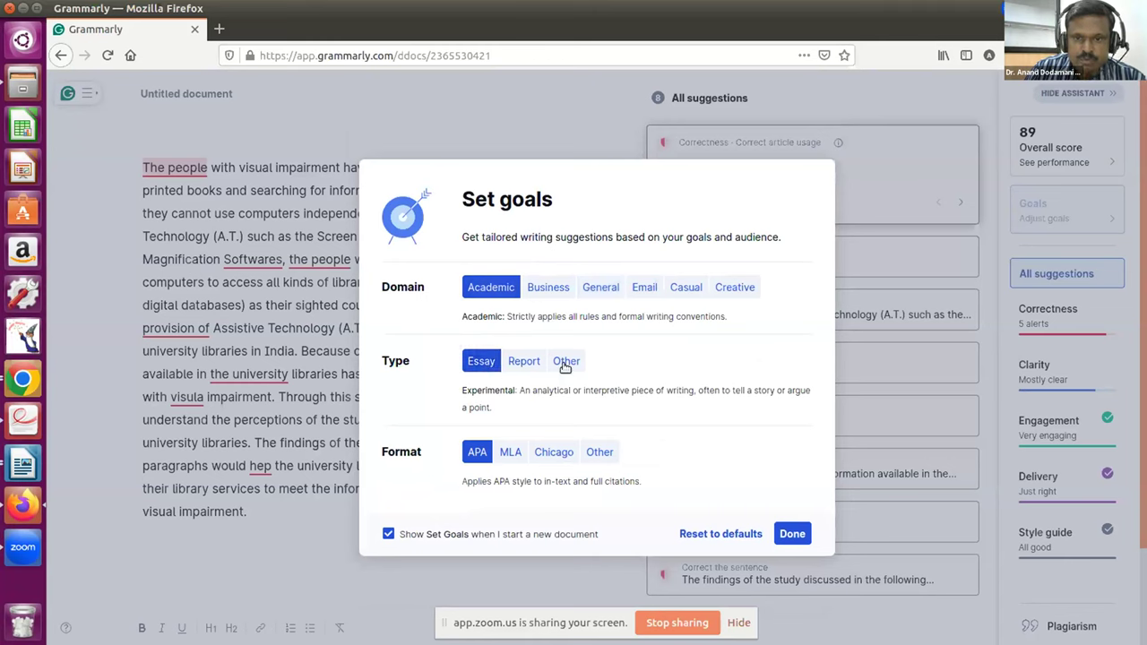
{"action": "left_click", "coordinate": [569, 363]}
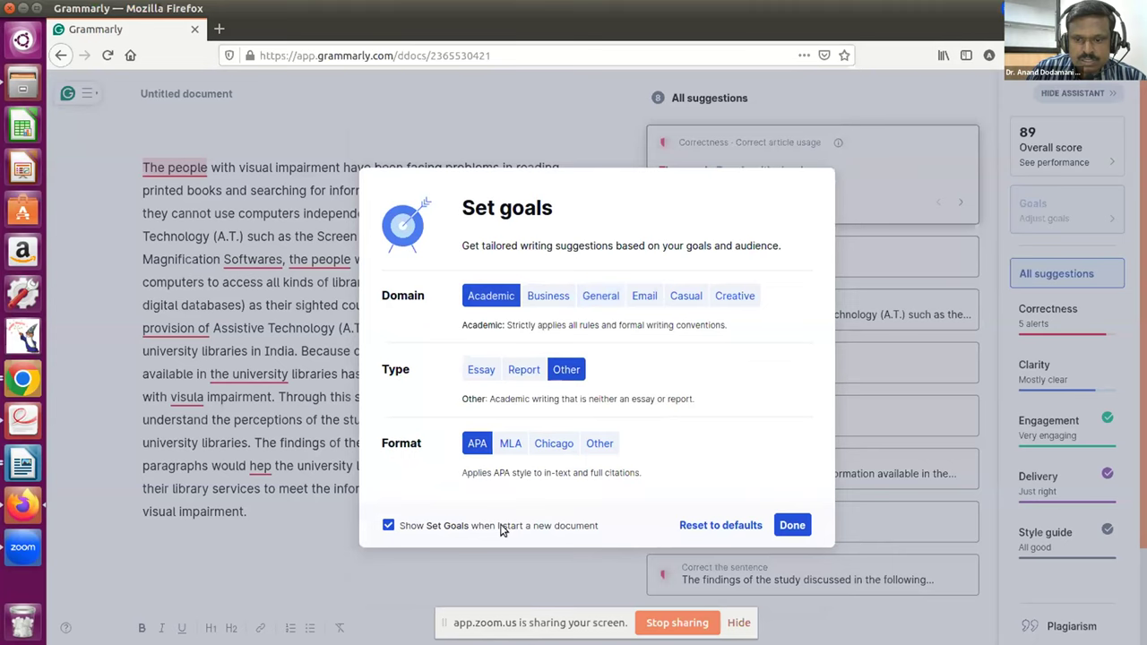
{"action": "left_click", "coordinate": [772, 525]}
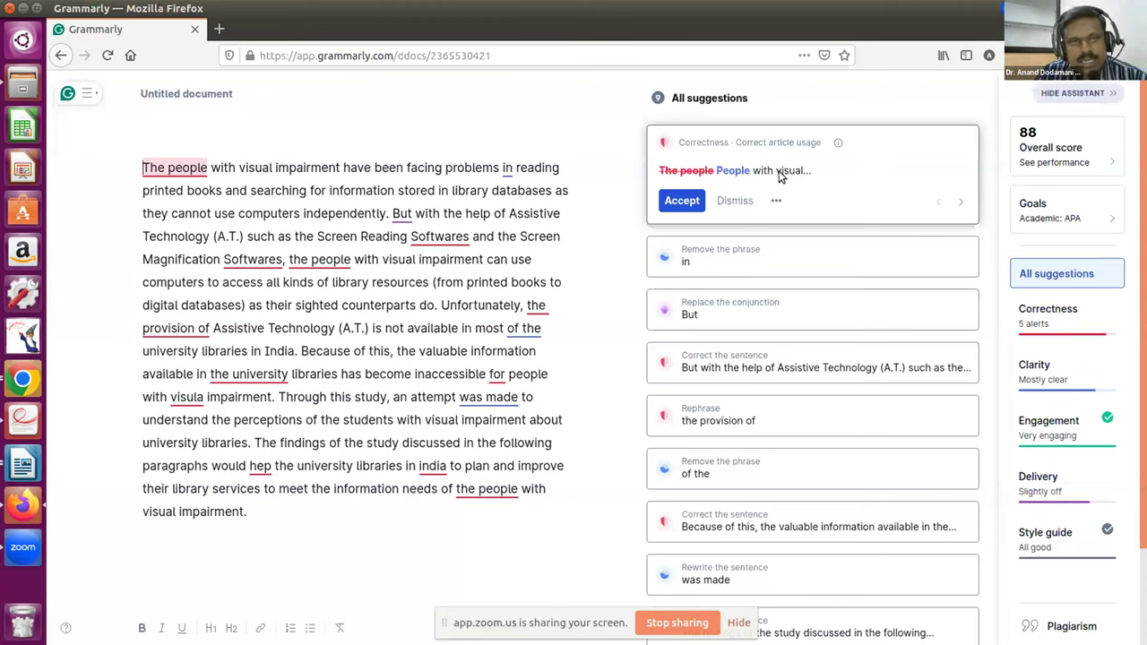
Accept the article fixes, changing 'The people' to 'People', and remove the extra 'in' before reading
{"action": "left_click", "coordinate": [693, 206]}
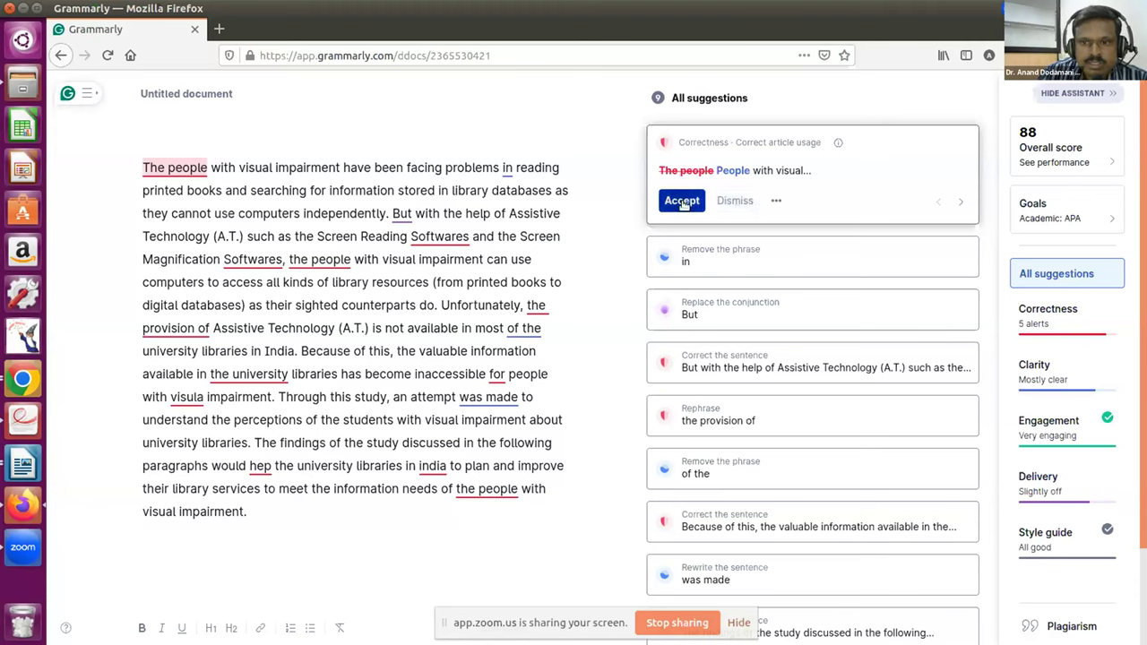
{"action": "left_click", "coordinate": [683, 202]}
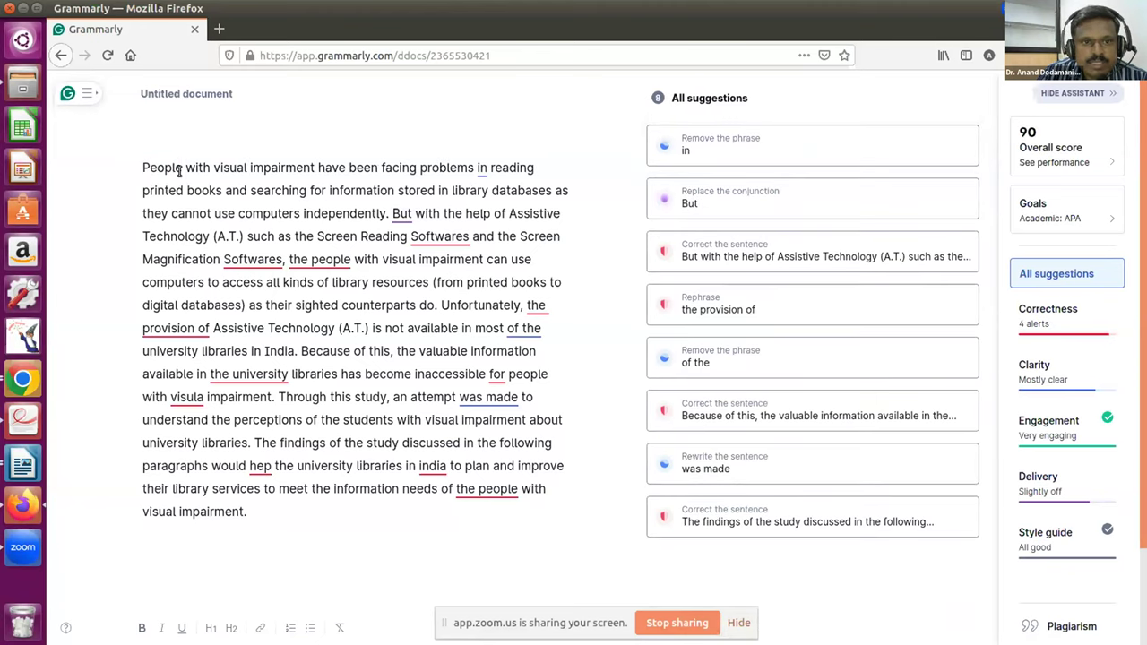
{"action": "mouse_move", "coordinate": [184, 166]}
{"action": "left_mouse_down"}
{"action": "mouse_move", "coordinate": [141, 163]}
{"action": "mouse_move", "coordinate": [183, 168]}
{"action": "left_mouse_up"}
{"action": "left_click", "coordinate": [140, 167]}
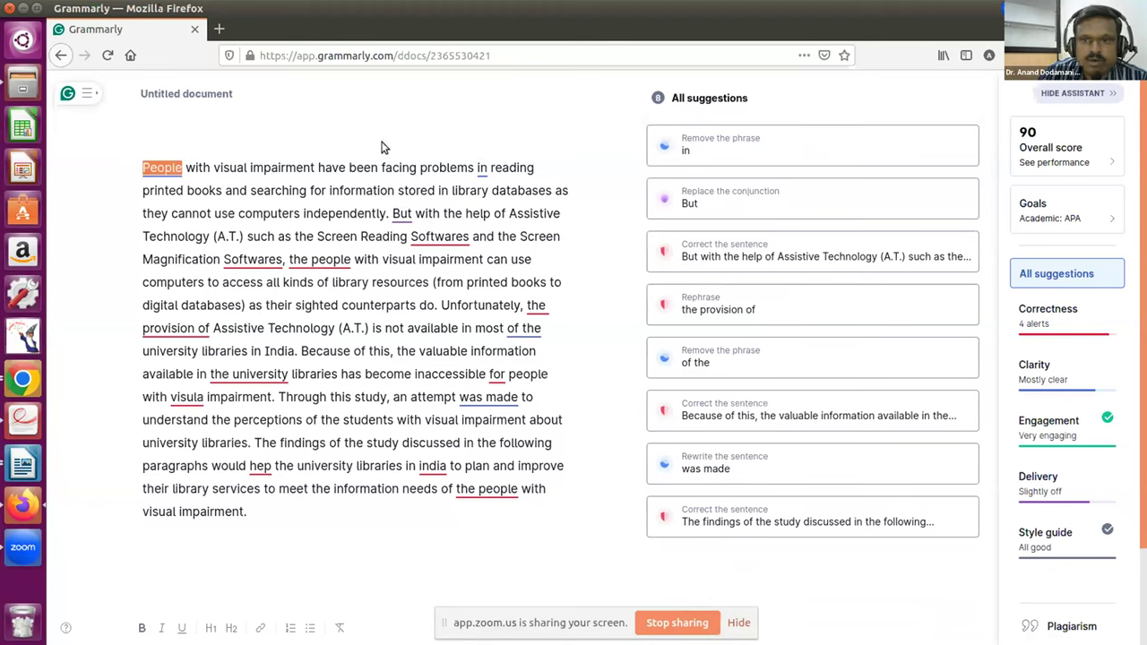
{"action": "left_click", "coordinate": [724, 157]}
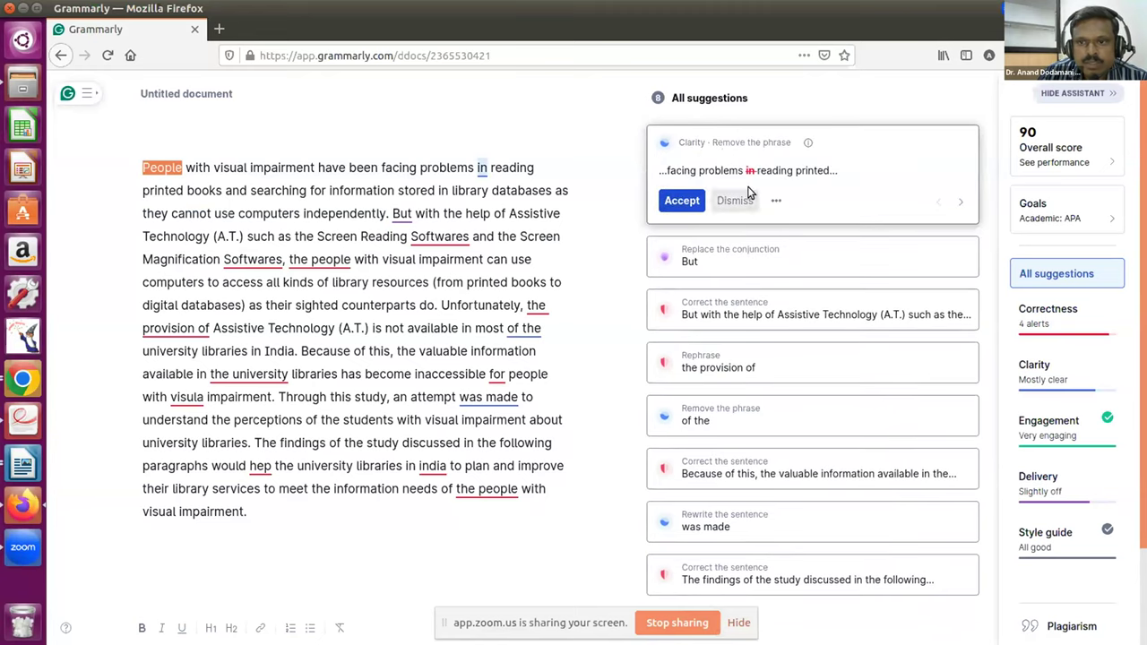
{"action": "left_click", "coordinate": [681, 201]}
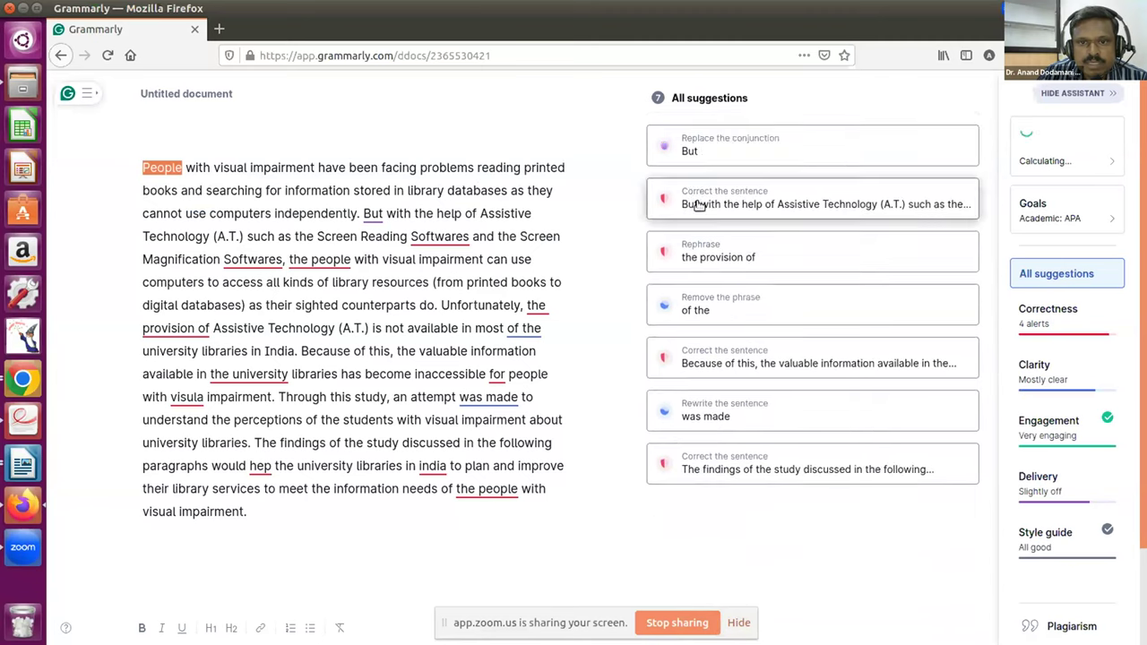
Accept Softwares→Software, (A.T.)→(AI), removal of 'the provision of', and dropping 'the' before Screen software names
{"action": "left_click", "coordinate": [703, 204]}
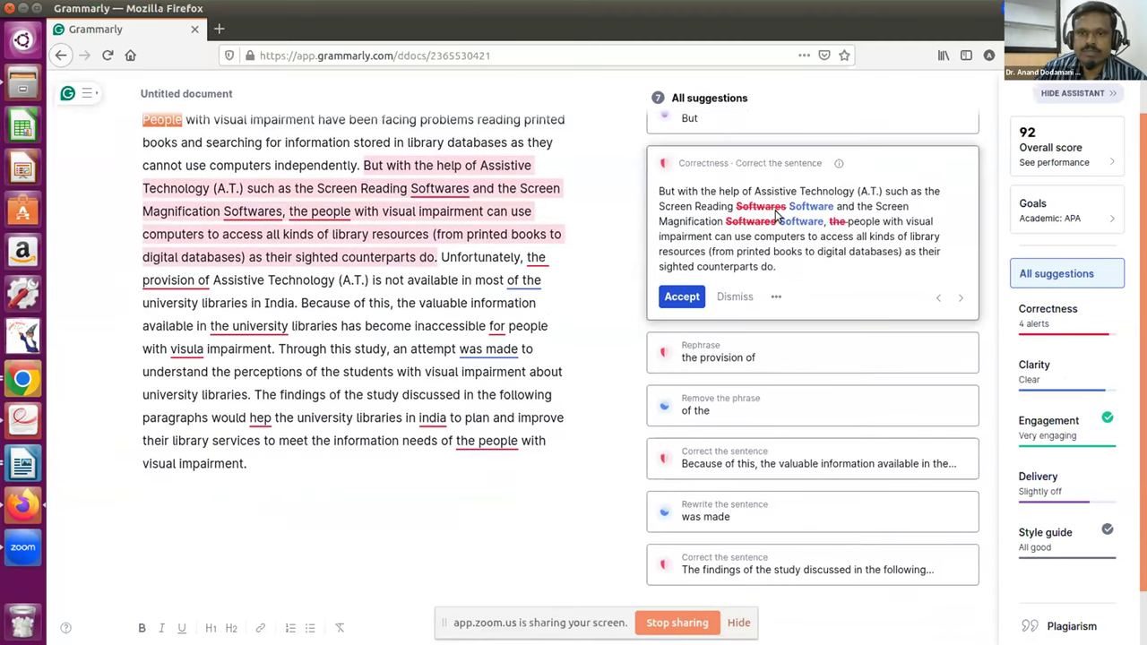
{"action": "left_click", "coordinate": [687, 298]}
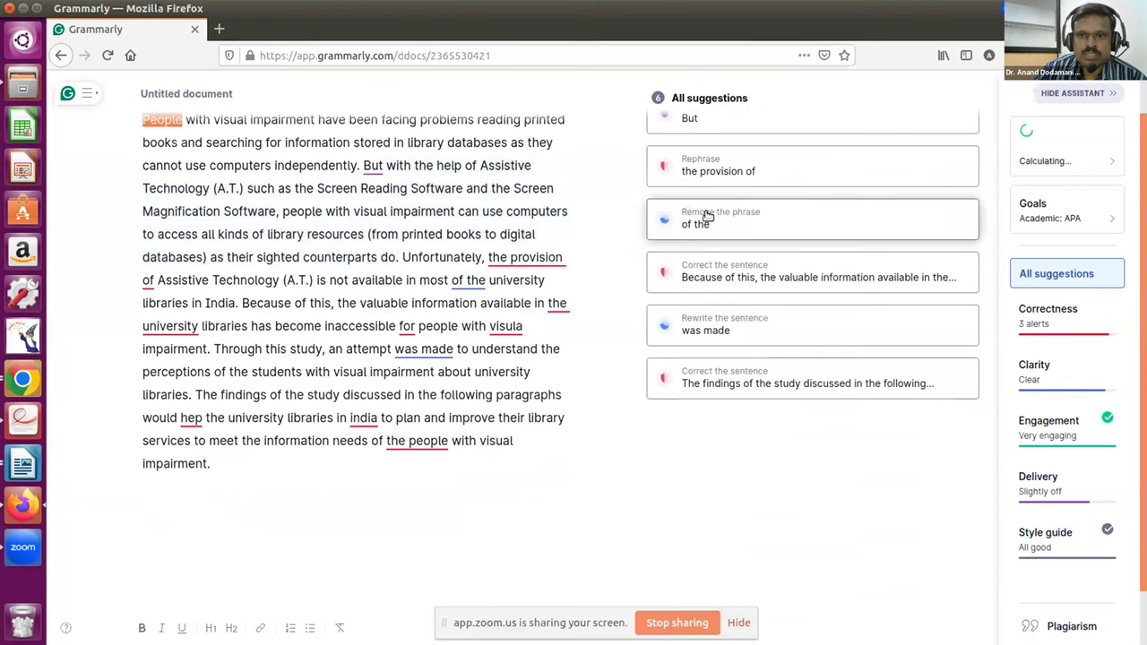
{"action": "left_click", "coordinate": [703, 179]}
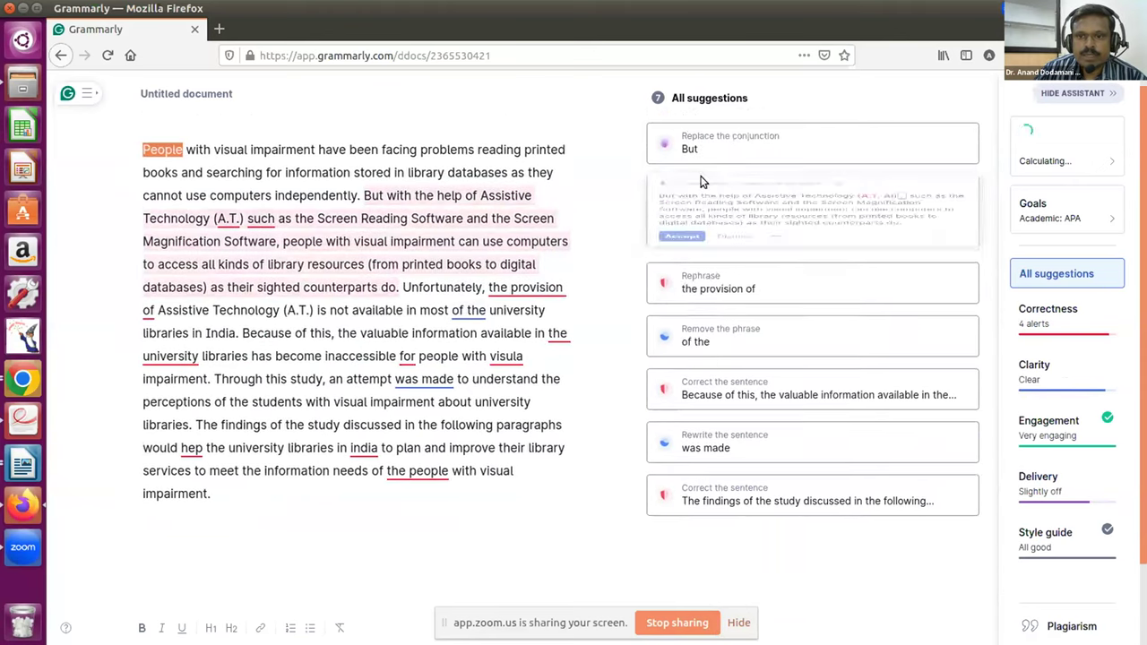
{"action": "left_click", "coordinate": [681, 310]}
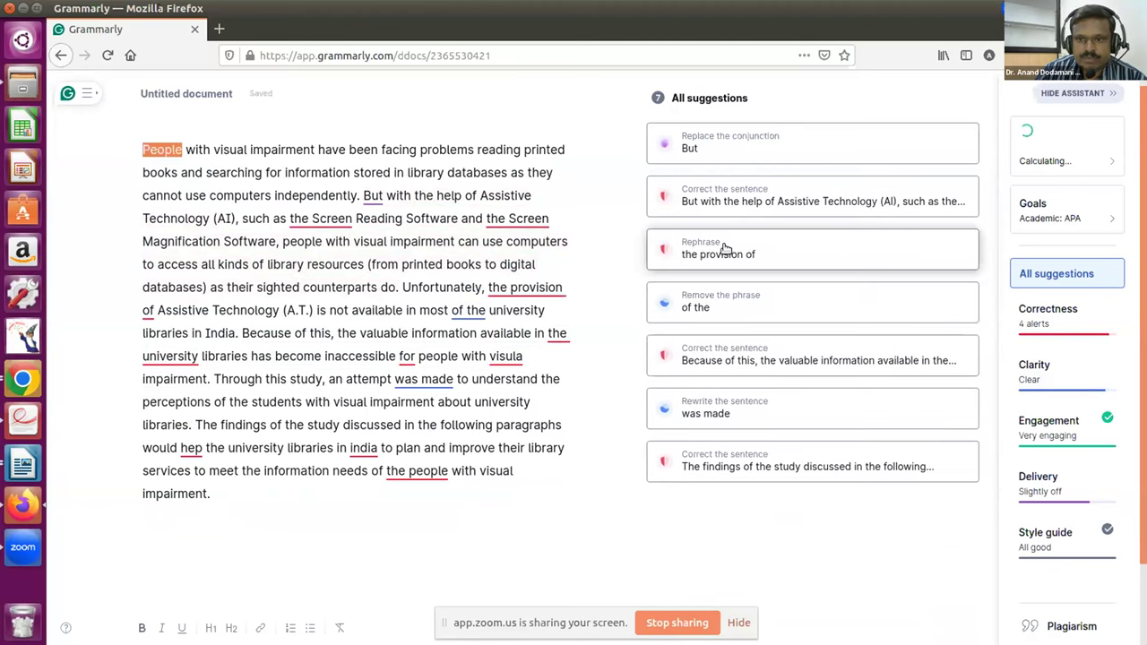
{"action": "left_click", "coordinate": [725, 250]}
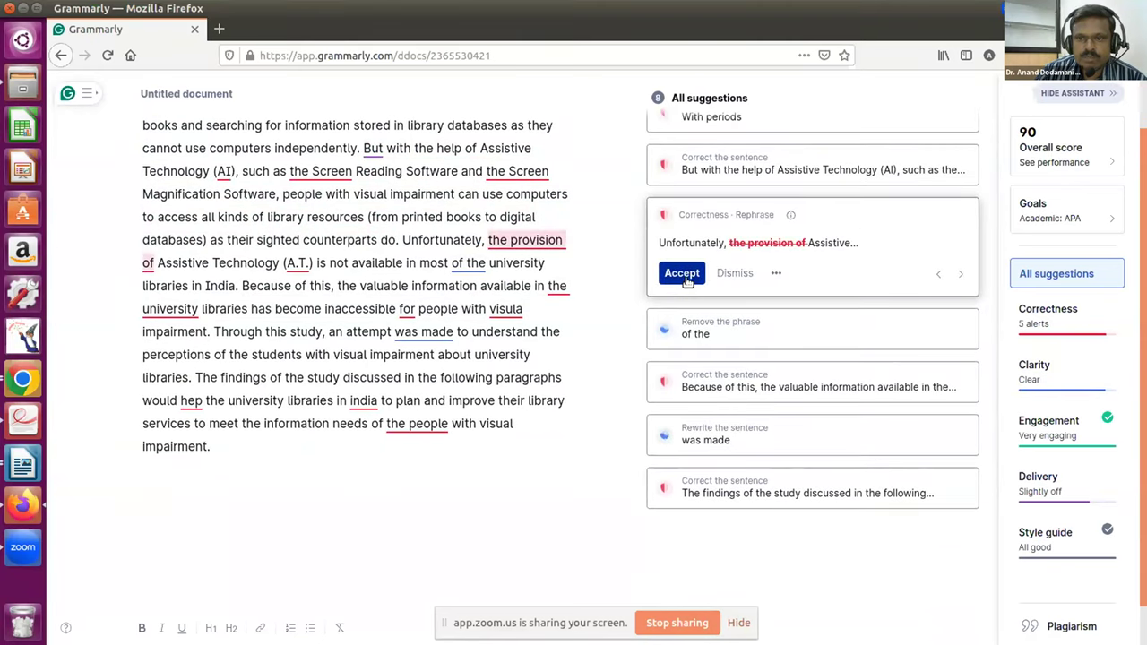
{"action": "left_click", "coordinate": [686, 276]}
{"action": "left_click", "coordinate": [686, 175]}
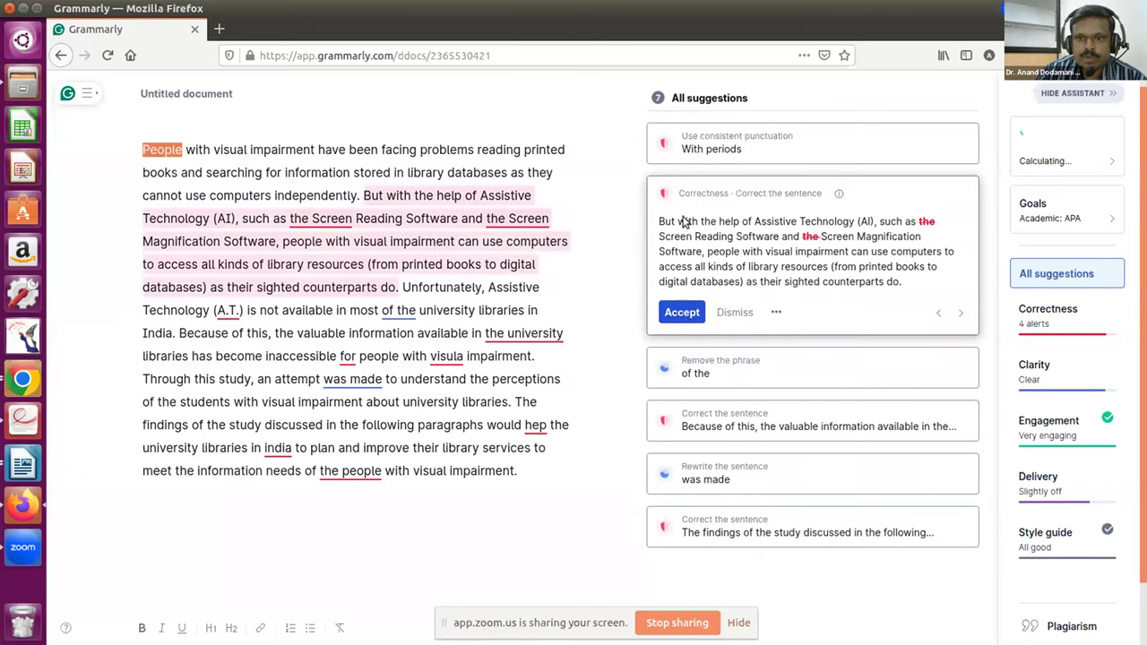
{"action": "left_click", "coordinate": [682, 312]}
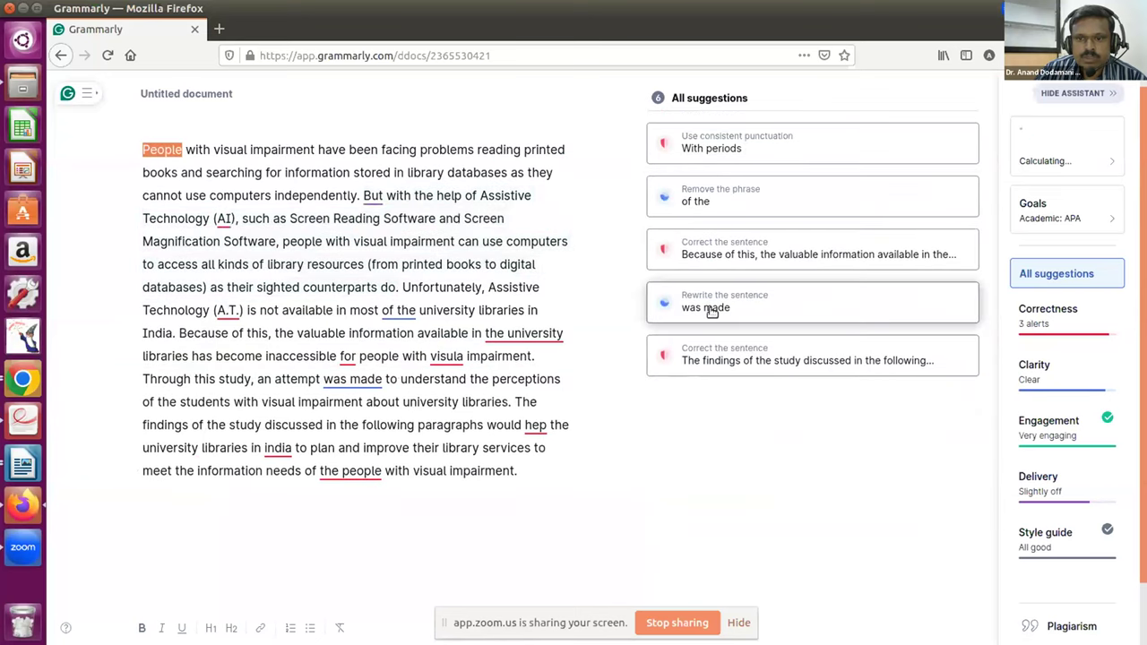
Review the passive-voice note on 'was made' and correct 'hep' to 'help' and 'india' to 'India'
{"action": "left_click", "coordinate": [711, 311]}
{"action": "scroll", "coordinate": [691, 296], "scroll_direction": "down", "scroll_amount": 1}
{"action": "left_click", "coordinate": [708, 354]}
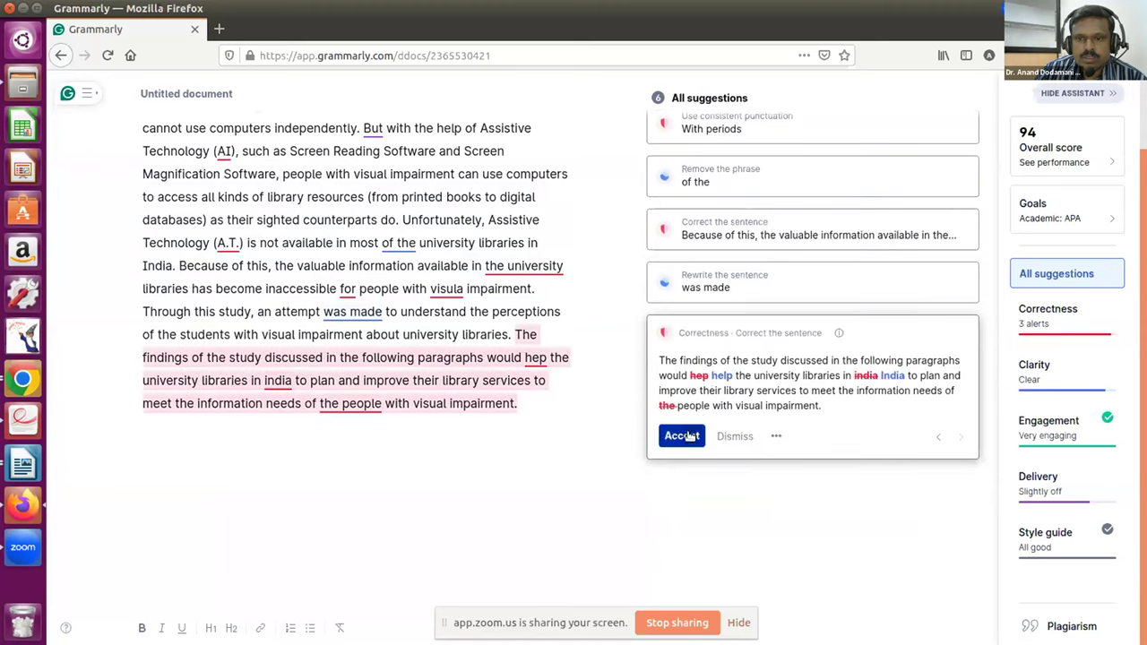
{"action": "left_click", "coordinate": [683, 435]}
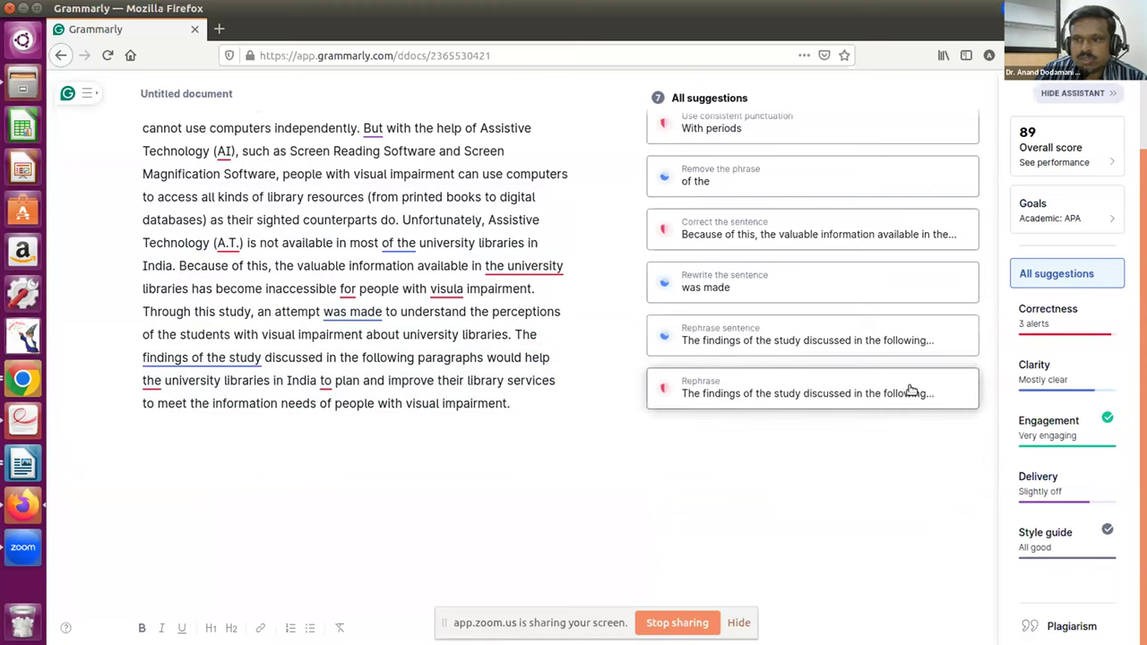
Write every abbreviation as A.I. with periods and drop 'the' before university libraries
{"action": "left_click", "coordinate": [1048, 318]}
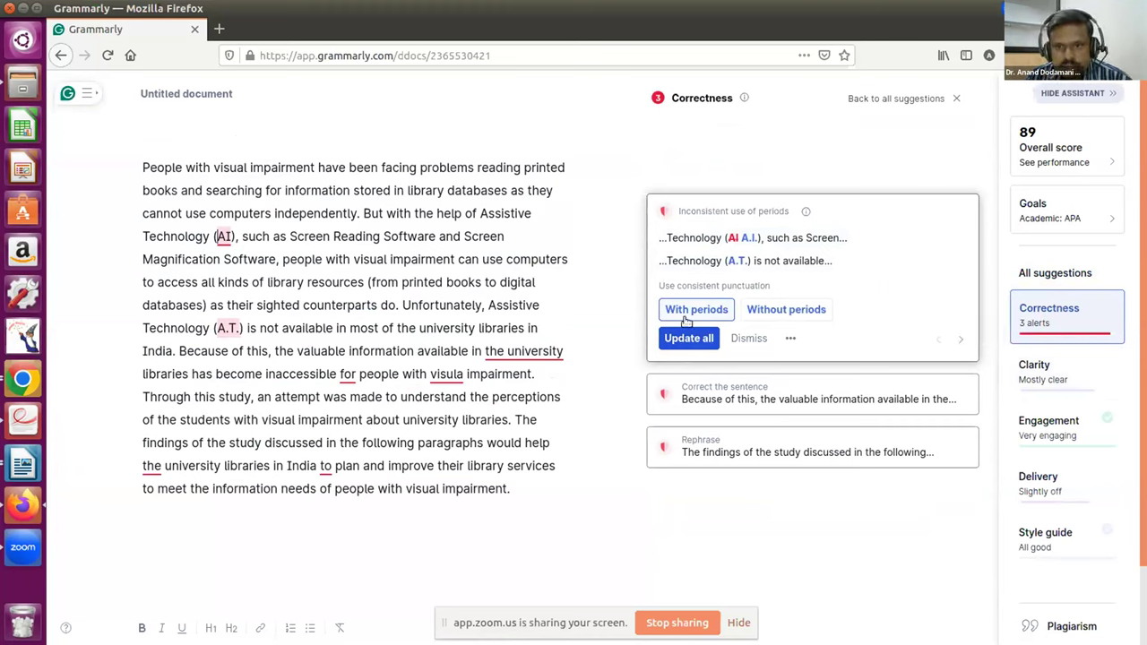
{"action": "left_click", "coordinate": [698, 340]}
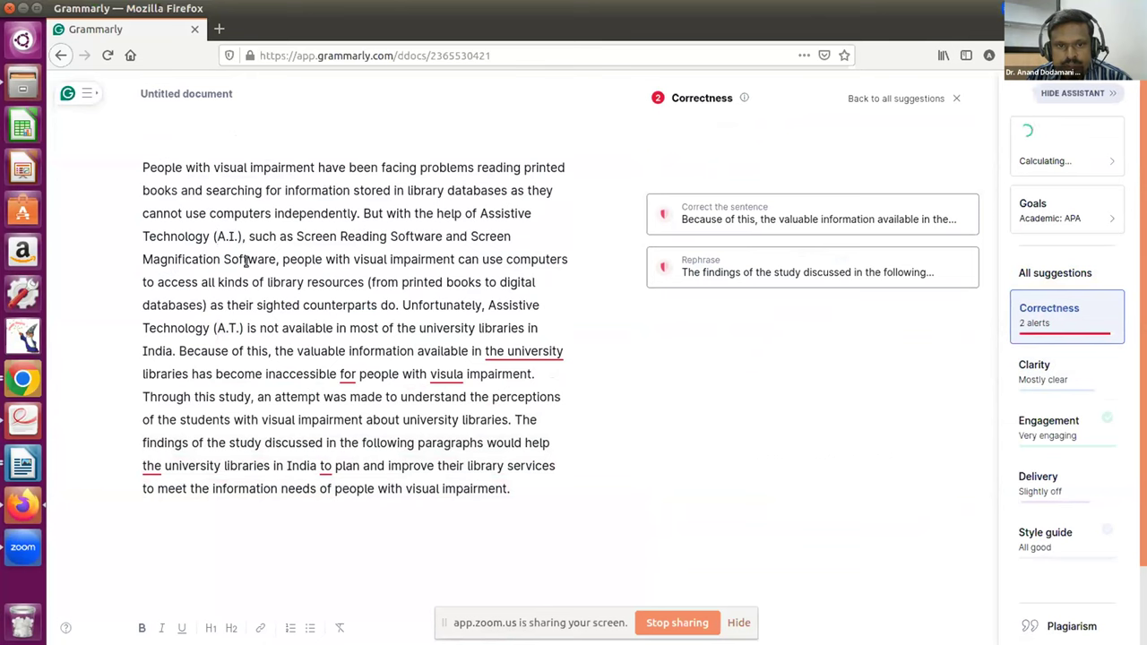
{"action": "left_click", "coordinate": [1053, 324]}
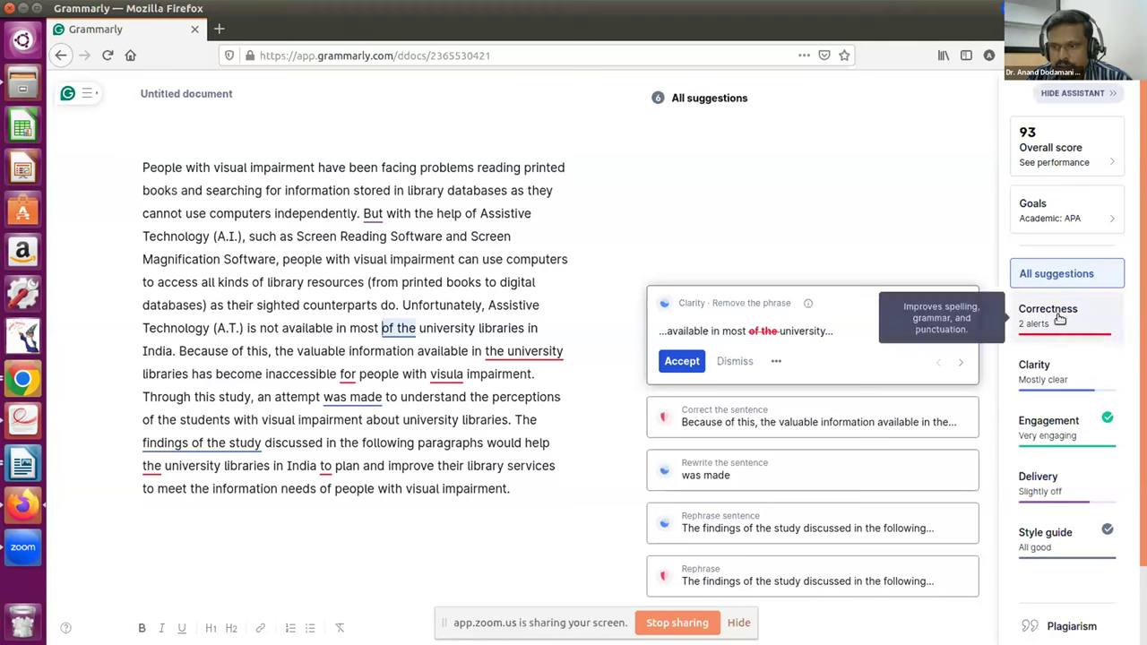
{"action": "left_click", "coordinate": [689, 363]}
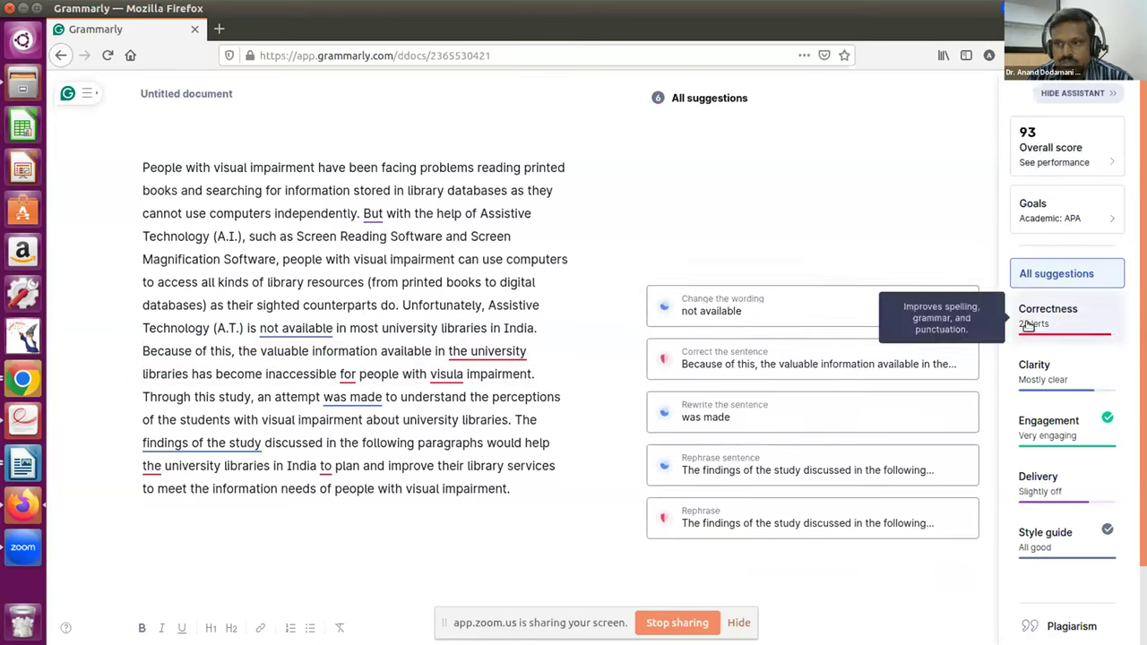
{"action": "left_click", "coordinate": [1062, 376]}
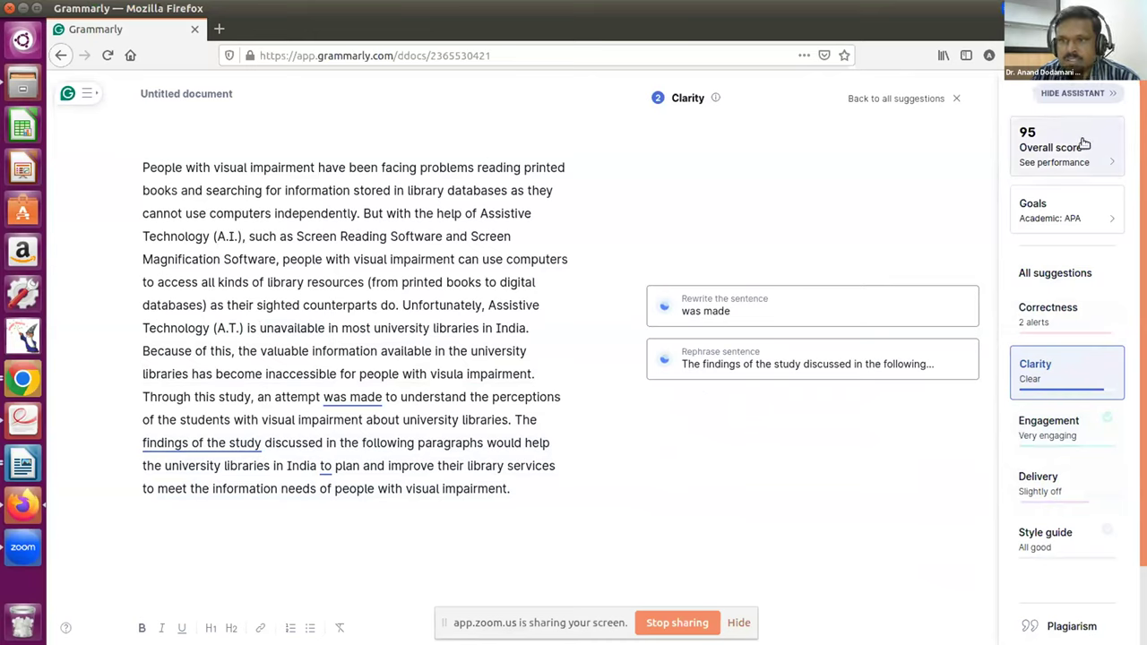
Apply the clarity rewrite so the findings sentence begins 'The study's findings'
{"action": "left_click", "coordinate": [351, 399]}
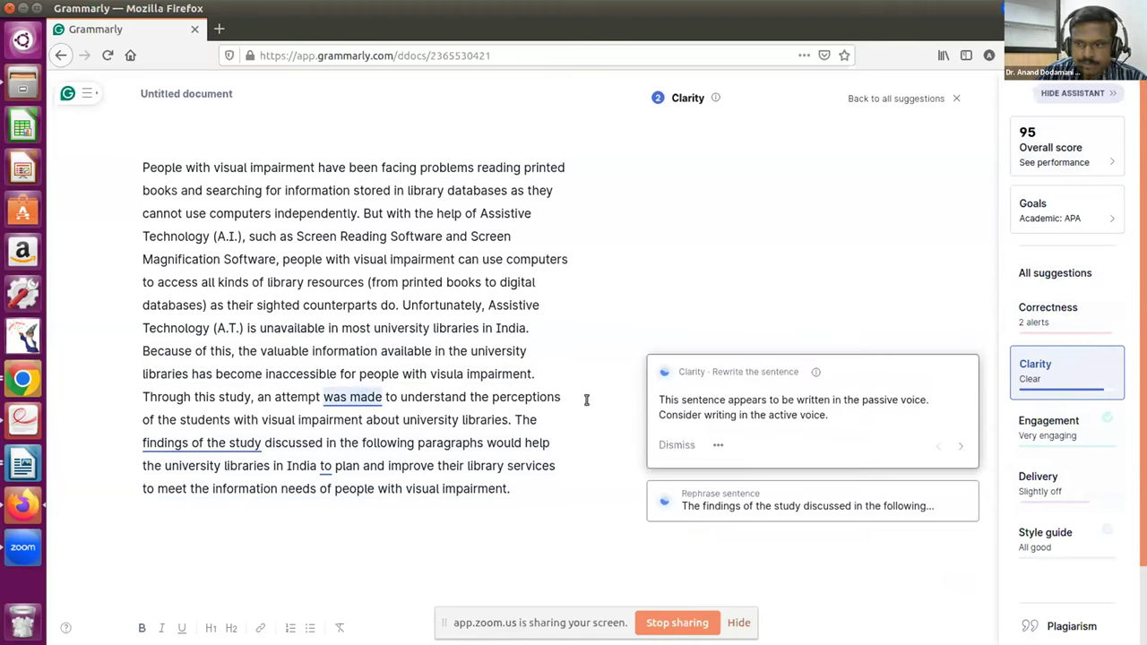
{"action": "left_click", "coordinate": [251, 445]}
{"action": "left_click", "coordinate": [687, 502]}
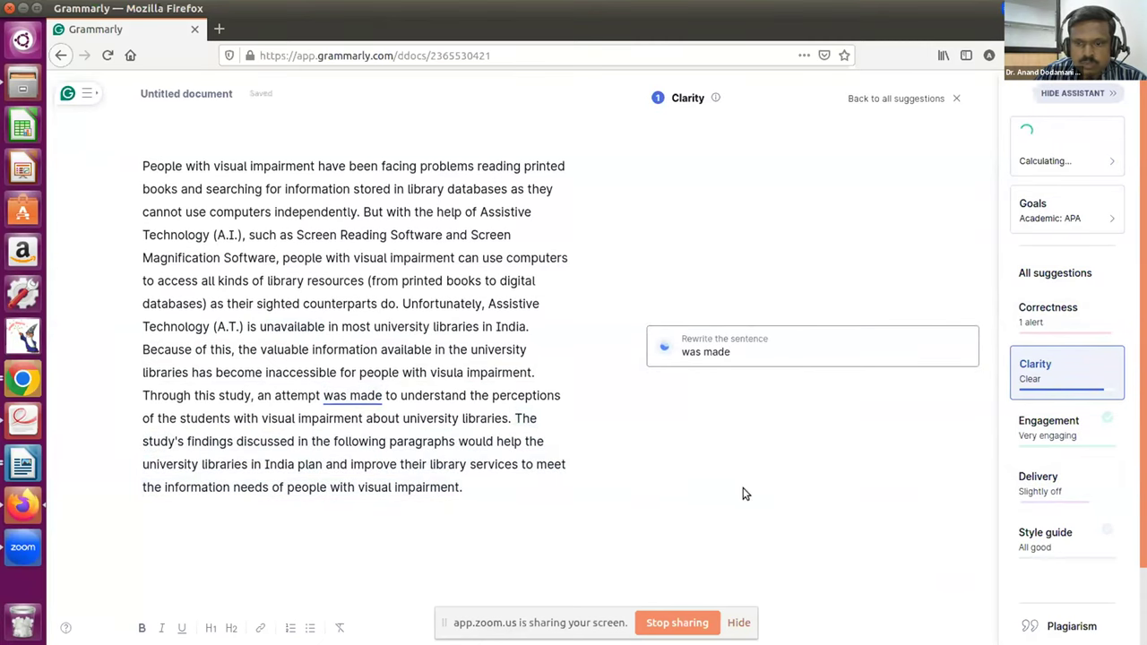
{"action": "scroll", "coordinate": [742, 498], "scroll_direction": "down", "scroll_amount": 2}
{"action": "scroll", "coordinate": [448, 421], "scroll_direction": "up", "scroll_amount": 1}
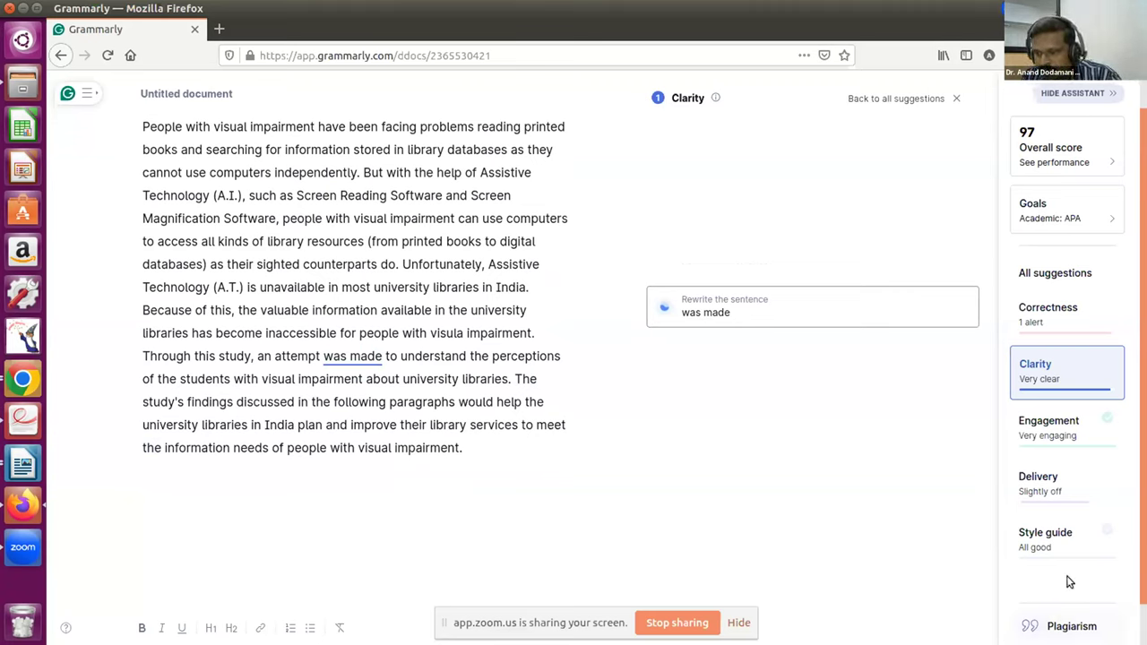
Verify the abstract is 100% original, then move the slides to page 19 on ChatGPT
{"action": "left_click", "coordinate": [1064, 628]}
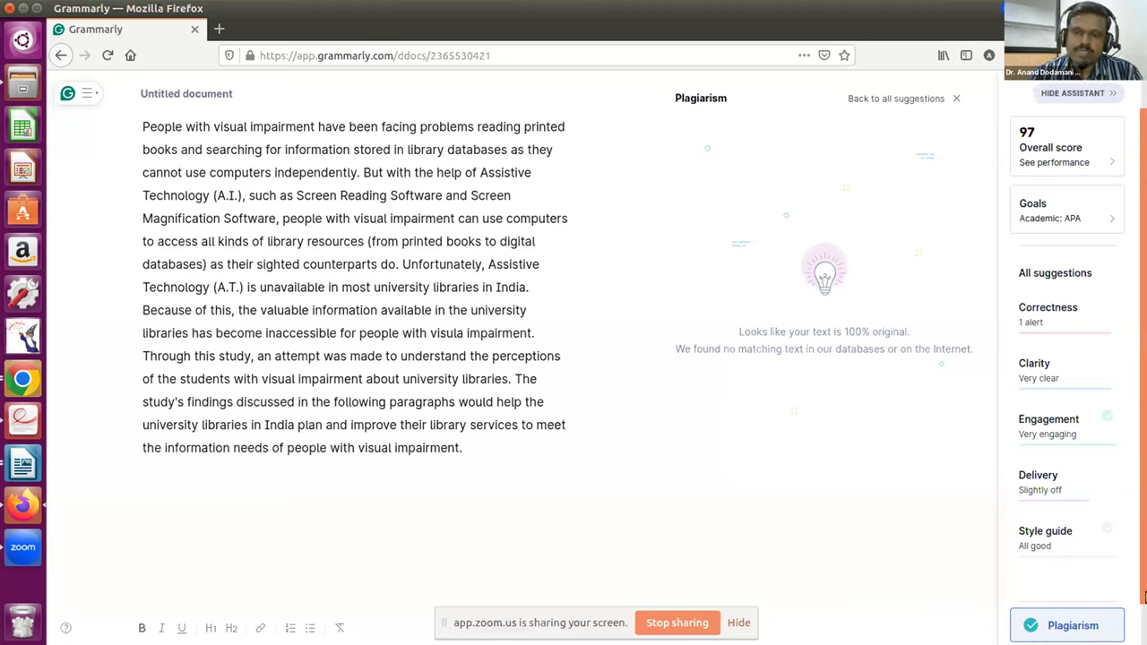
{"action": "left_click", "coordinate": [464, 447]}
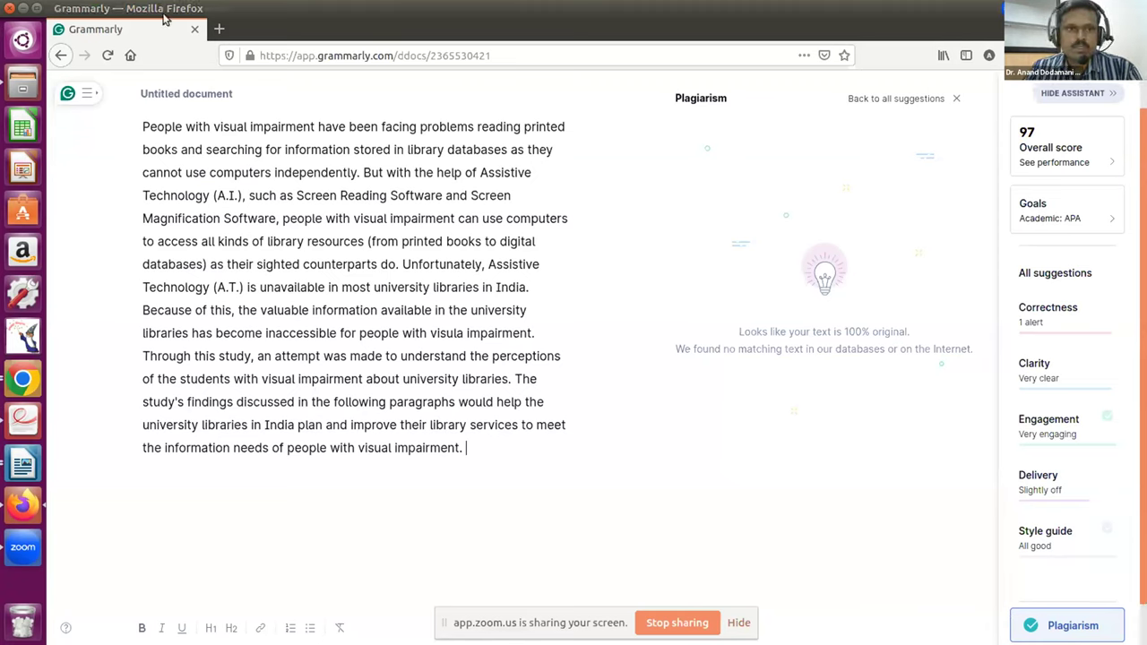
{"action": "key", "text": "alt+Tab"}
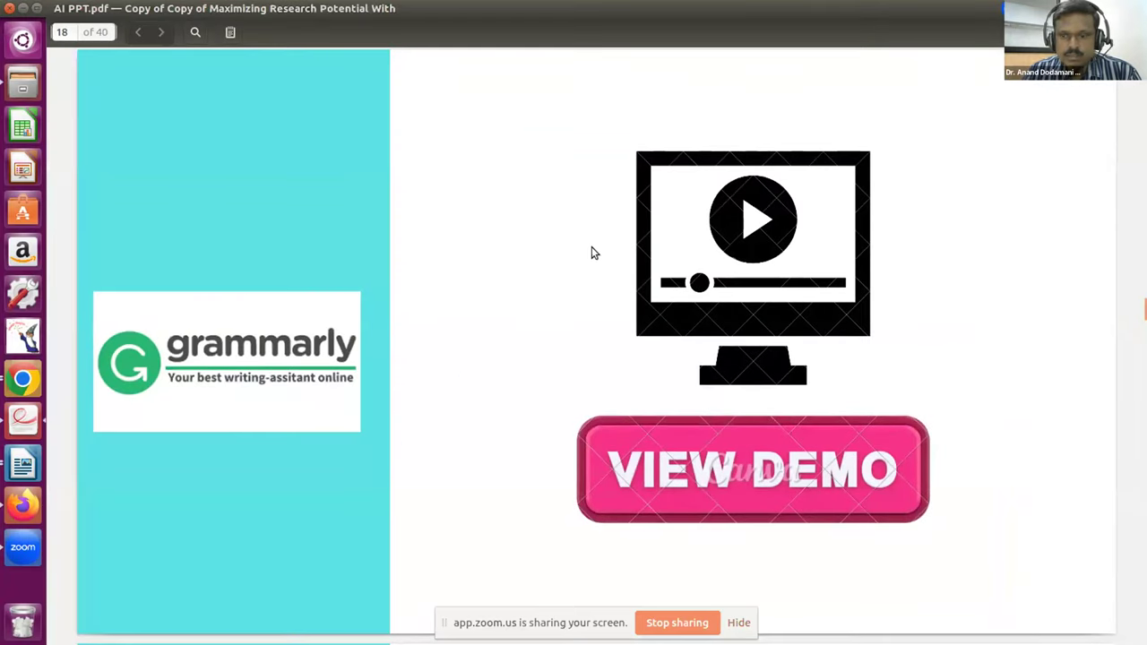
{"action": "key", "text": "Page_Down"}
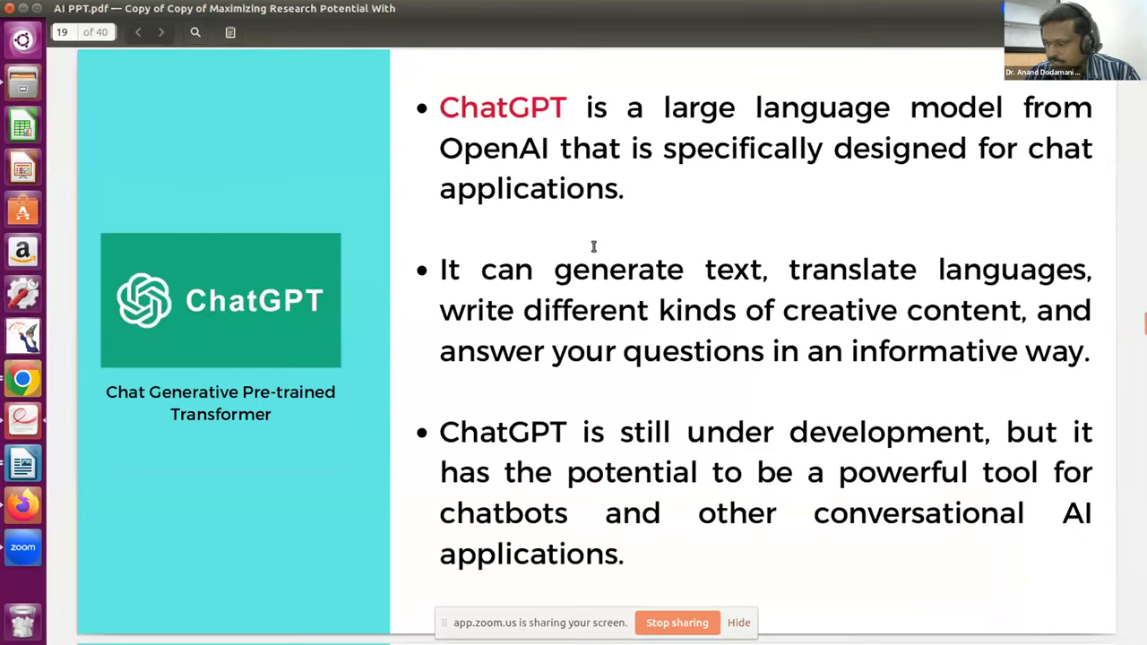
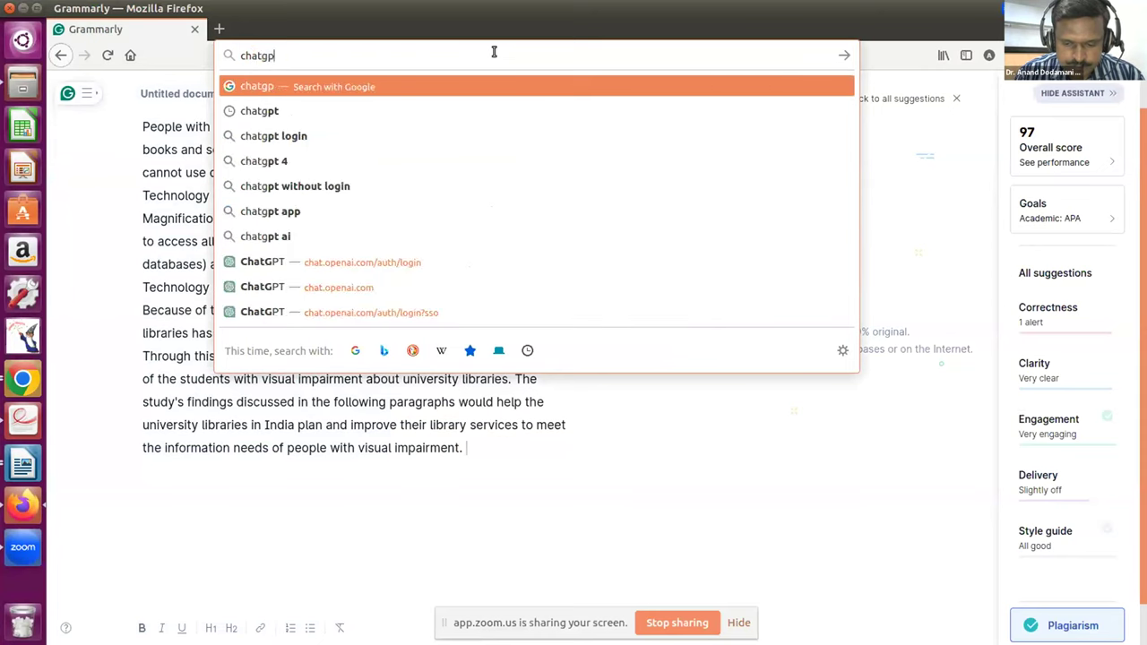
Search for chatgpt and open the ChatGPT site, first in Firefox and then again in Chrome
{"action": "key", "text": "Return"}
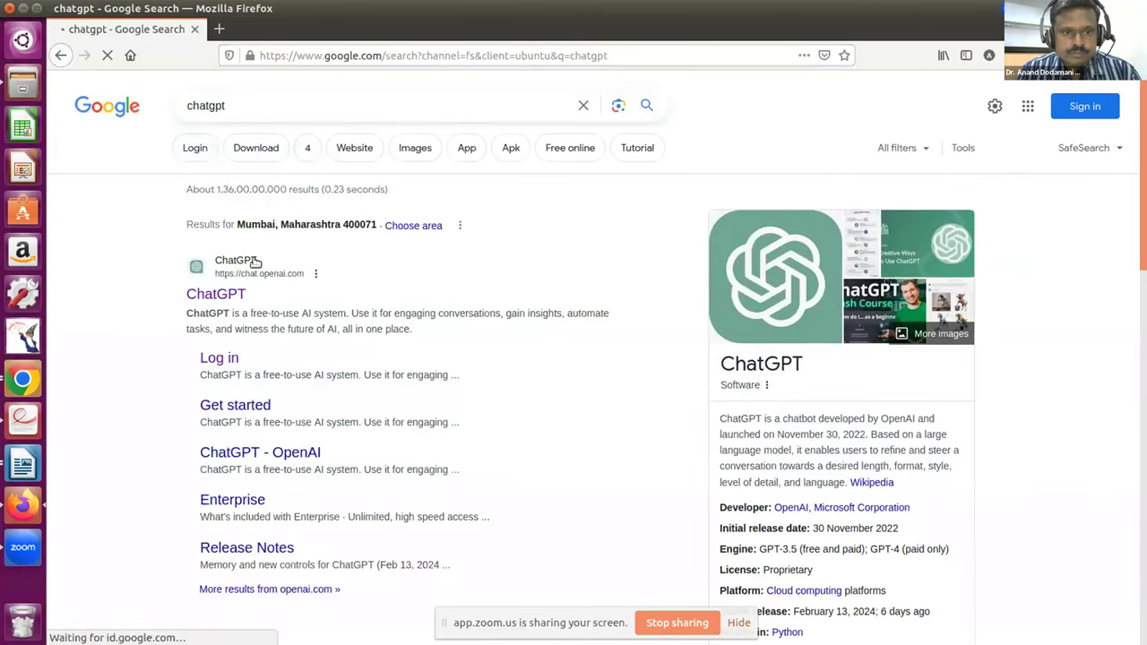
{"action": "left_click", "coordinate": [220, 294]}
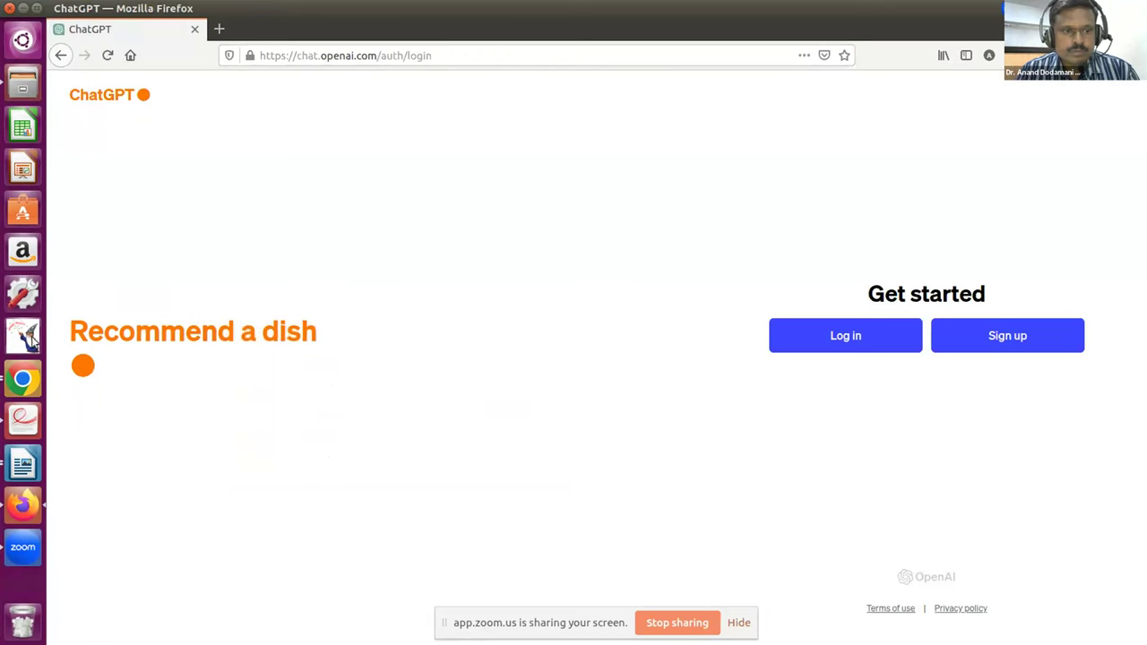
{"action": "left_click", "coordinate": [30, 381]}
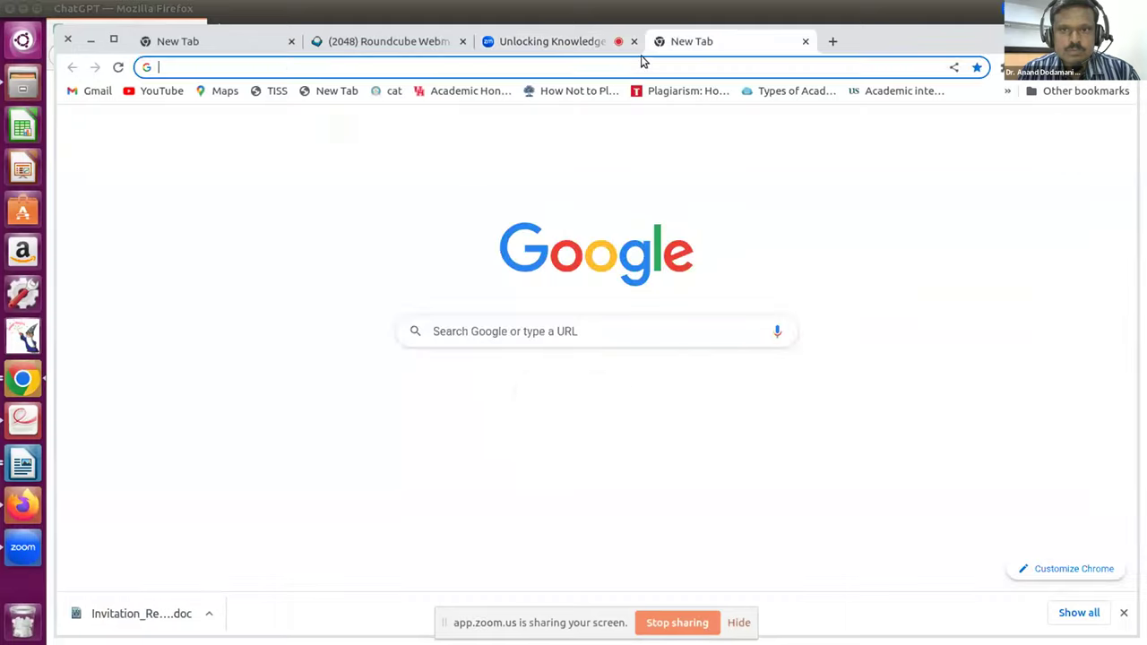
{"action": "left_click", "coordinate": [619, 66]}
{"action": "type", "text": "chatgpt"}
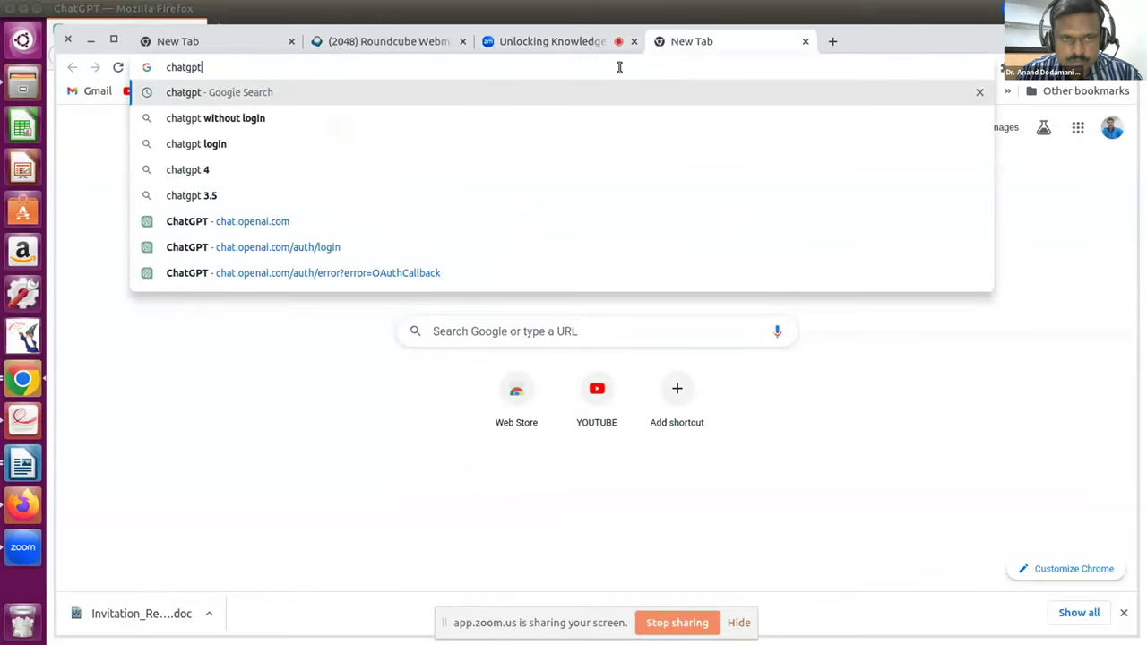
{"action": "key", "text": "Return"}
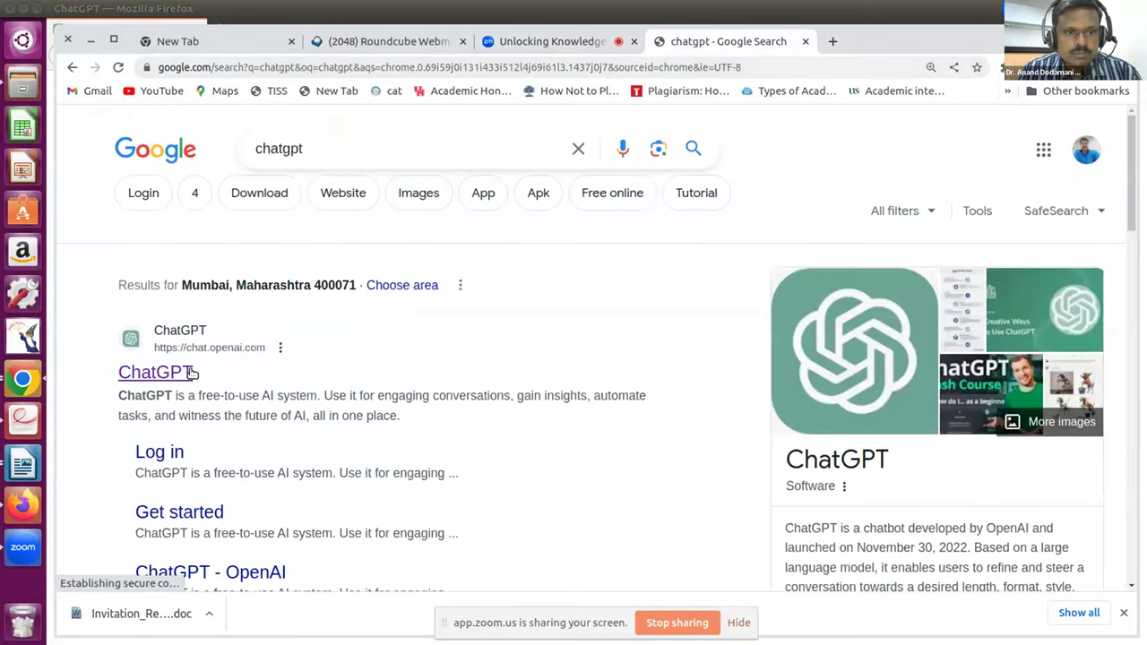
{"action": "left_click", "coordinate": [183, 375]}
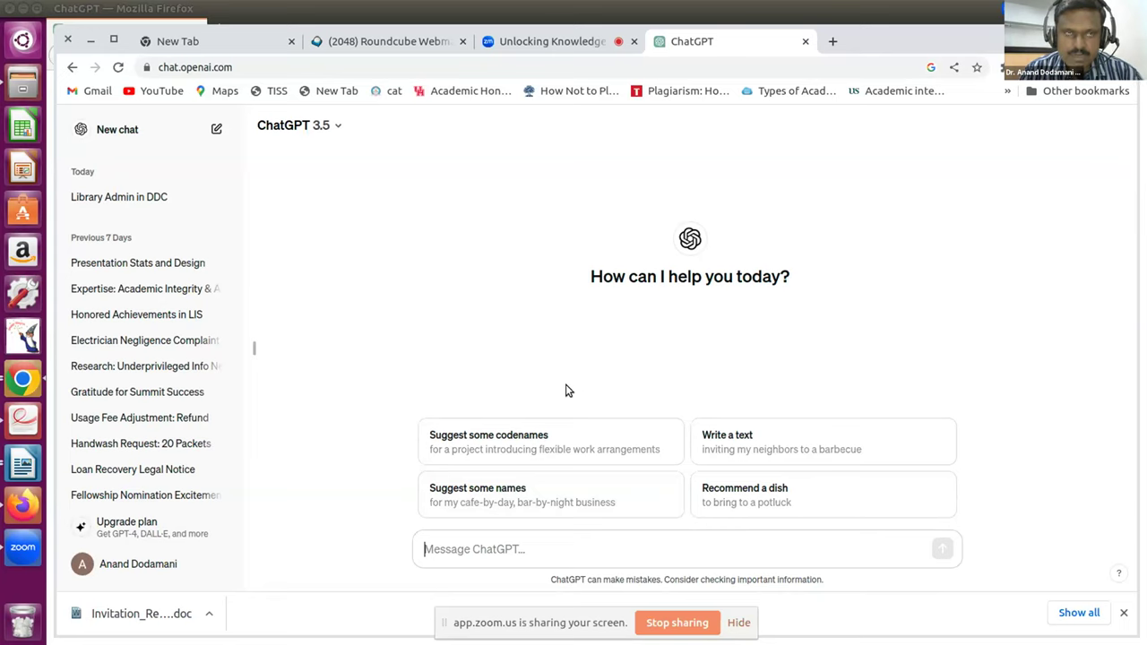
Send ChatGPT the prompt 'Classify the title "Indian History"'
{"action": "type", "text": "Indian"}
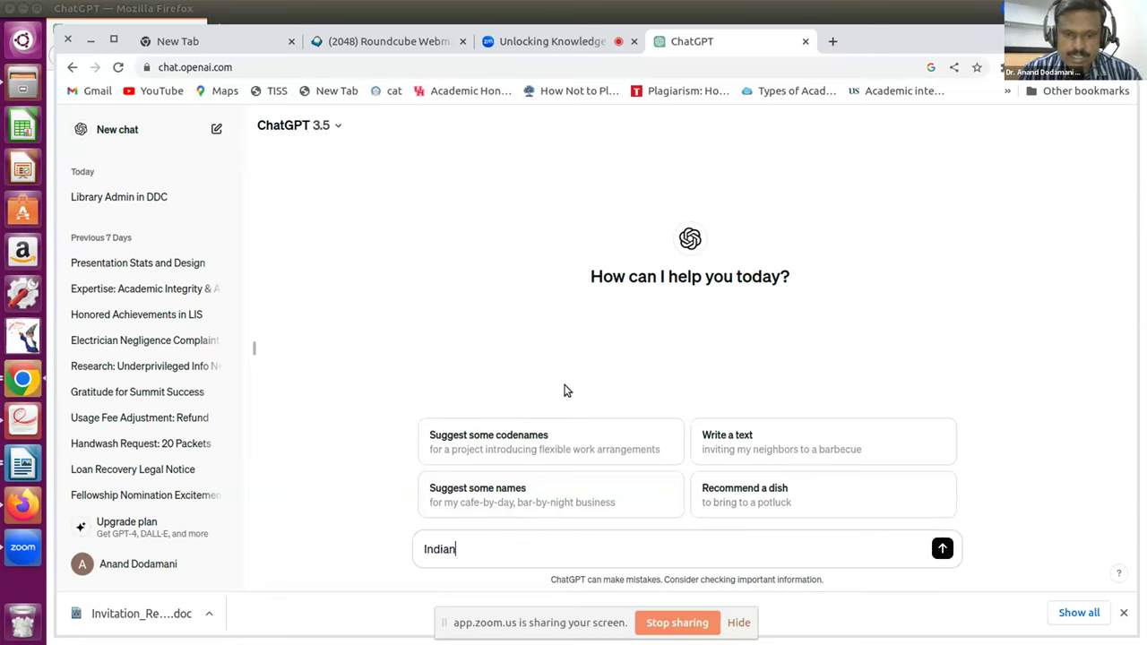
{"action": "type", "text": " History"}
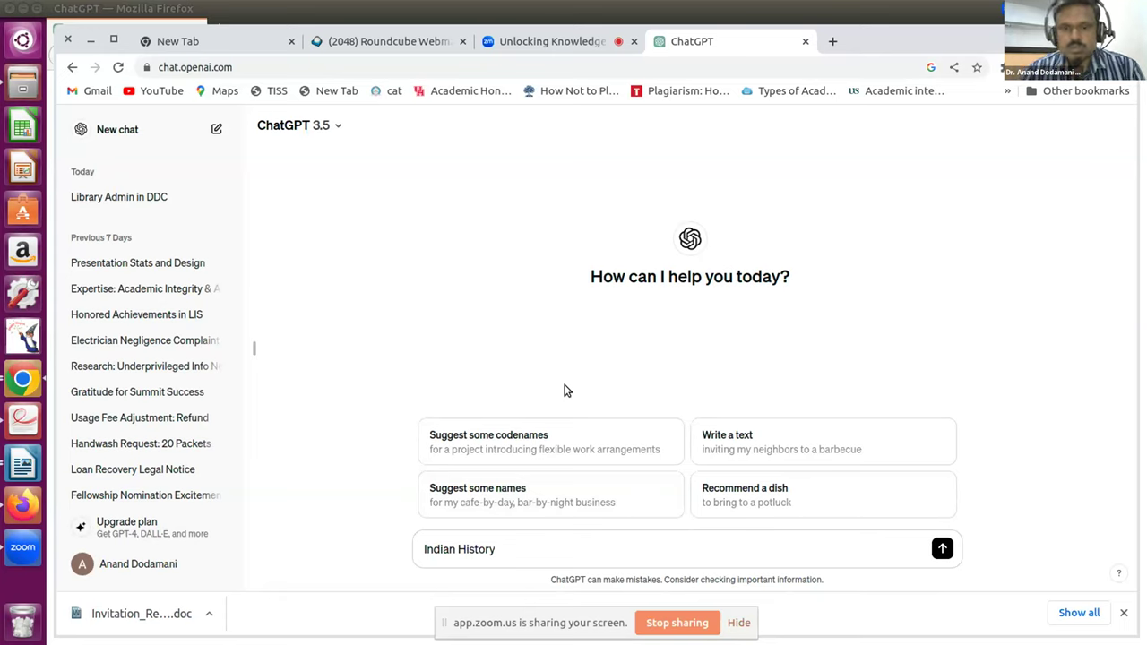
{"action": "key", "text": "BackSpace"}
{"action": "key", "text": "BackSpace"}
{"action": "key", "text": "BackSpace"}
{"action": "key", "text": "BackSpace"}
{"action": "key", "text": "BackSpace"}
{"action": "key", "text": "BackSpace"}
{"action": "key", "text": "BackSpace"}
{"action": "key", "text": "BackSpace"}
{"action": "key", "text": "BackSpace"}
{"action": "key", "text": "BackSpace"}
{"action": "key", "text": "BackSpace"}
{"action": "key", "text": "BackSpace"}
{"action": "key", "text": "BackSpace"}
{"action": "key", "text": "BackSpace"}
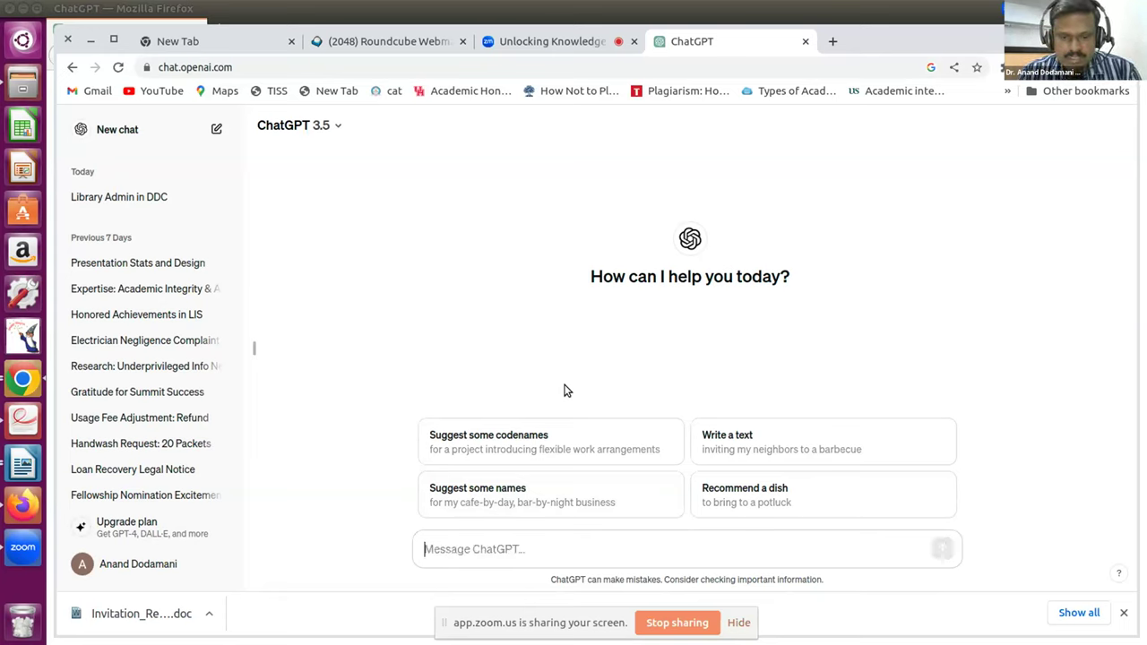
{"action": "type", "text": "Classi"}
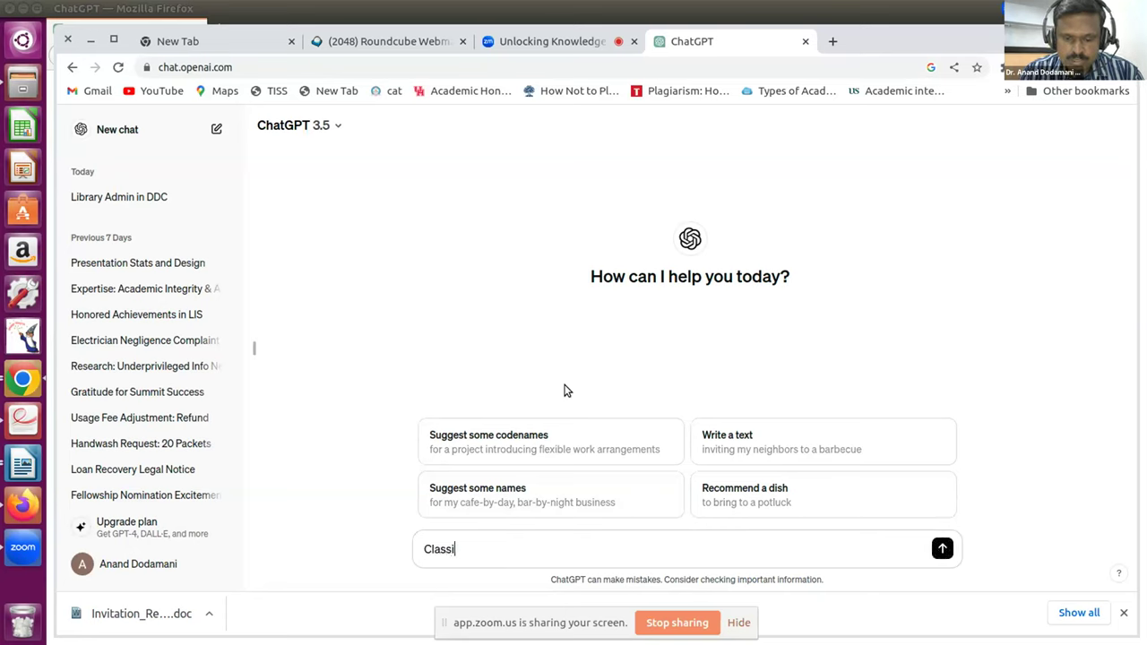
{"action": "type", "text": "fy the tit"}
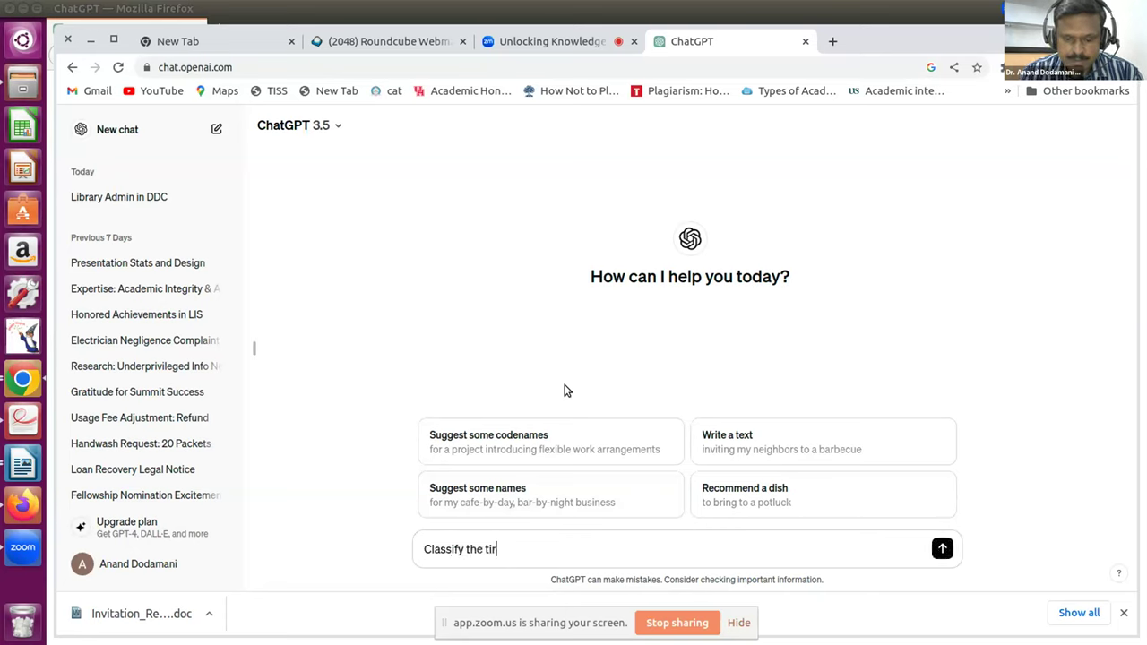
{"action": "type", "text": "tl"}
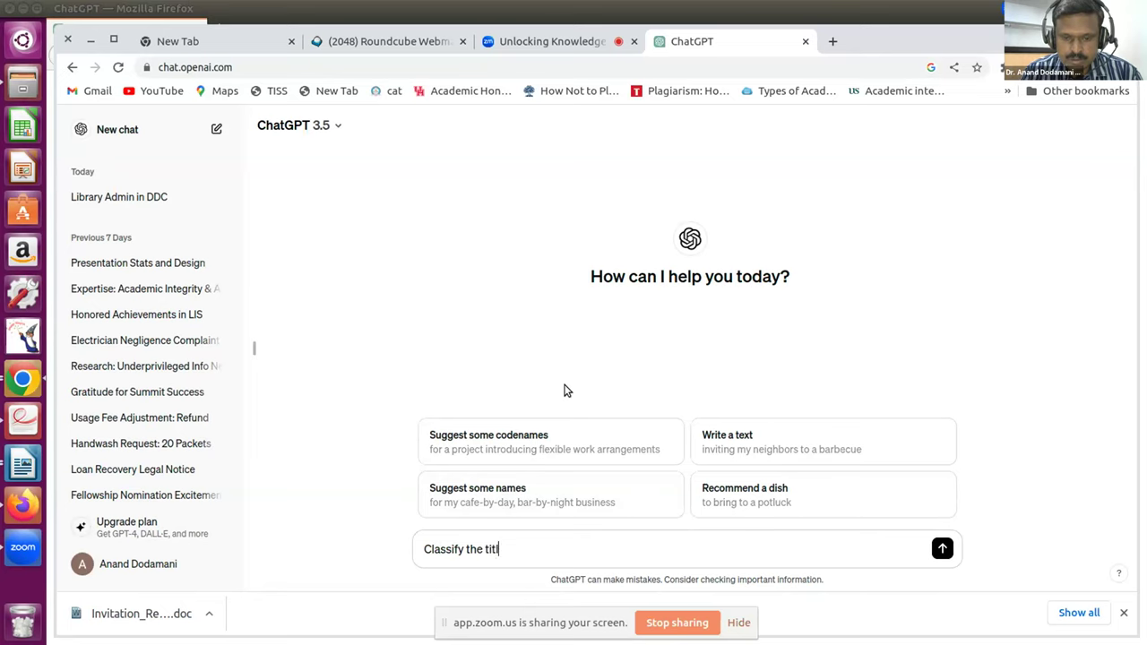
{"action": "type", "text": "e \"Indian Hi"}
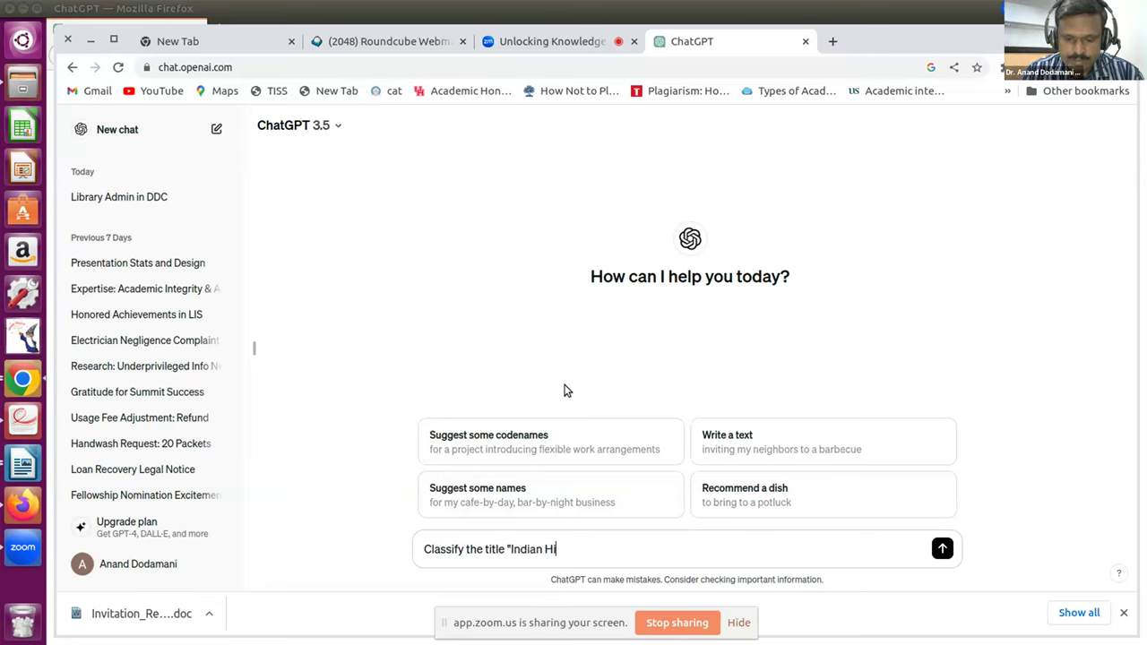
{"action": "type", "text": "story"}
{"action": "type", "text": "\""}
{"action": "key", "text": "Return"}
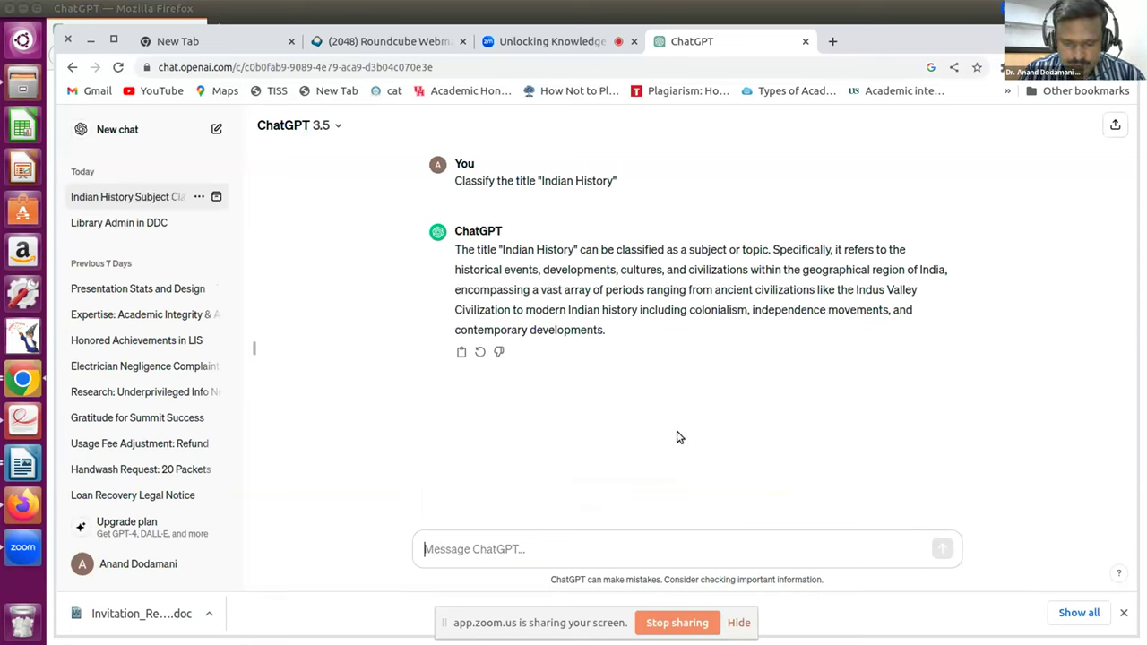
Ask ChatGPT to classify the book titled Indian History as per DDC and read the 954 answer
{"action": "type", "text": "Classify"}
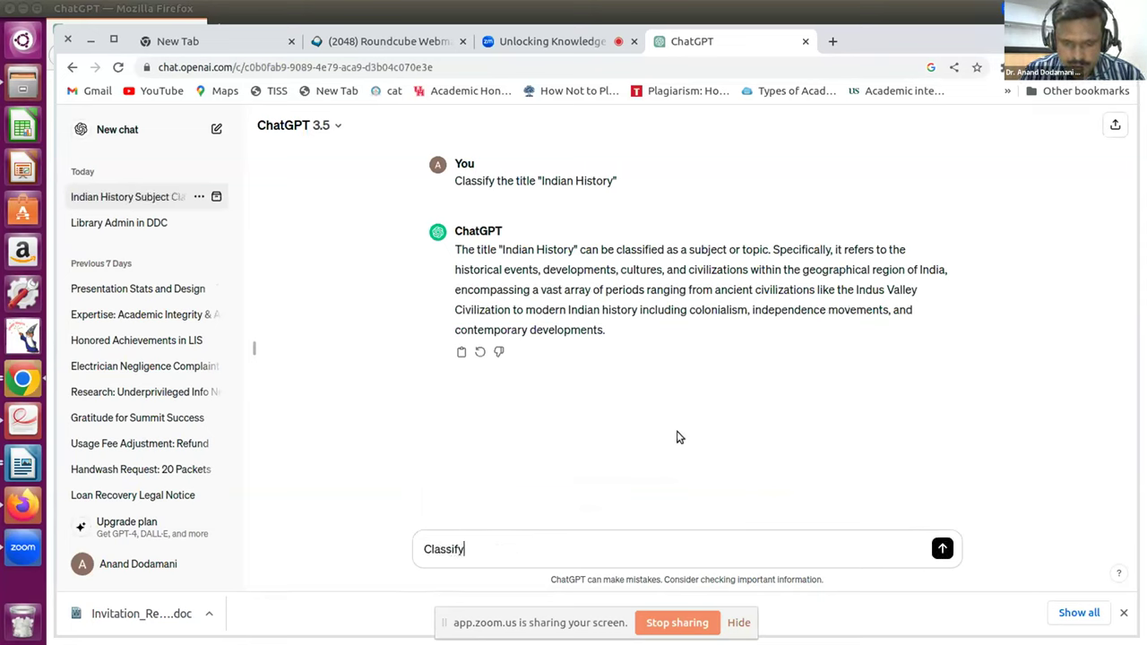
{"action": "type", "text": " the book "}
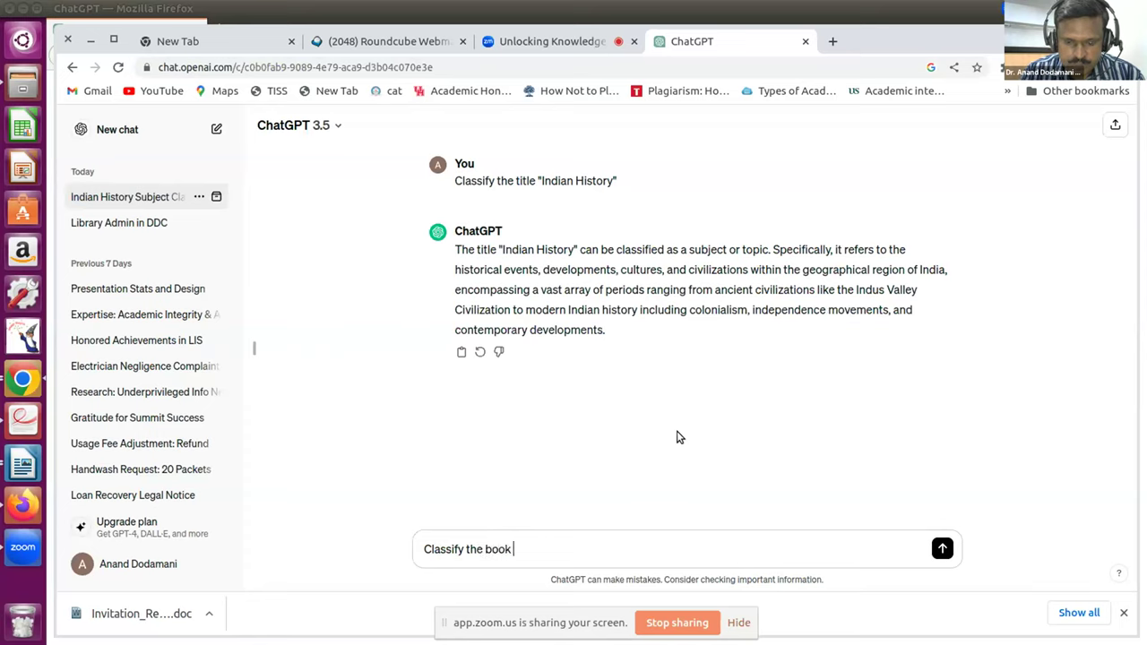
{"action": "type", "text": "titled"}
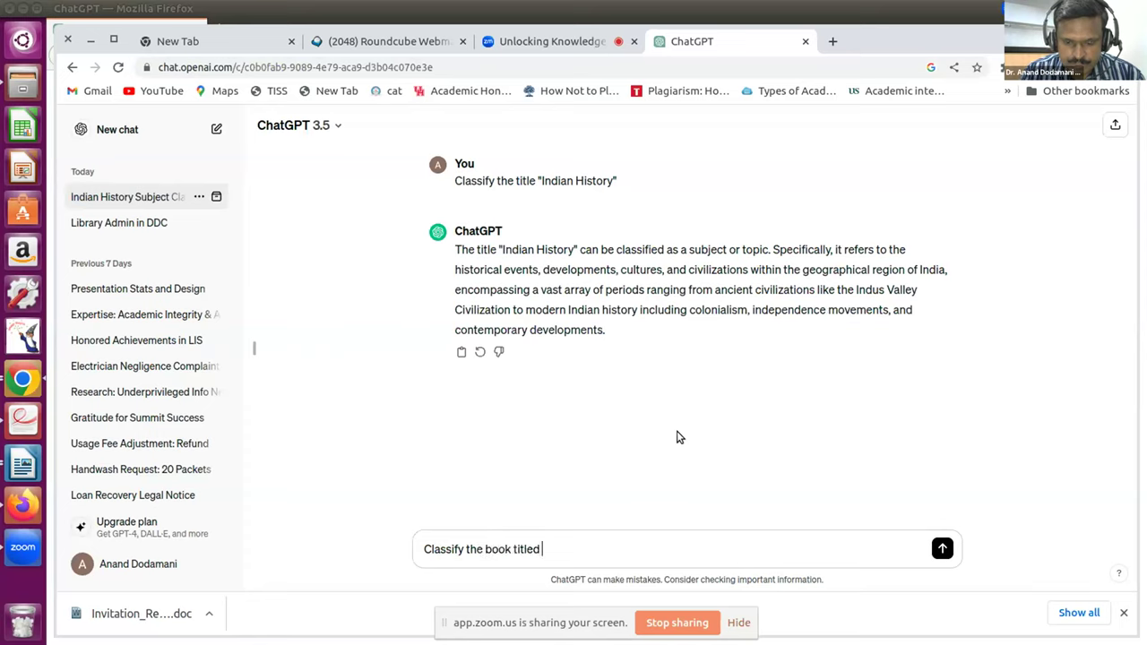
{"action": "type", "text": " Indian History "}
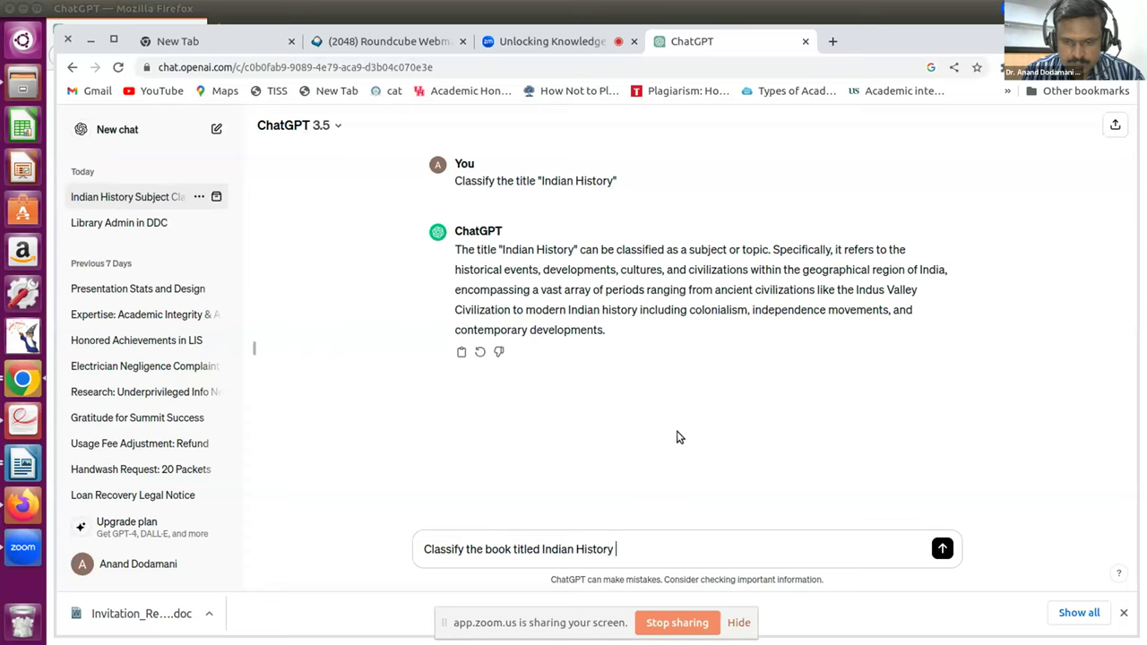
{"action": "type", "text": "as per "}
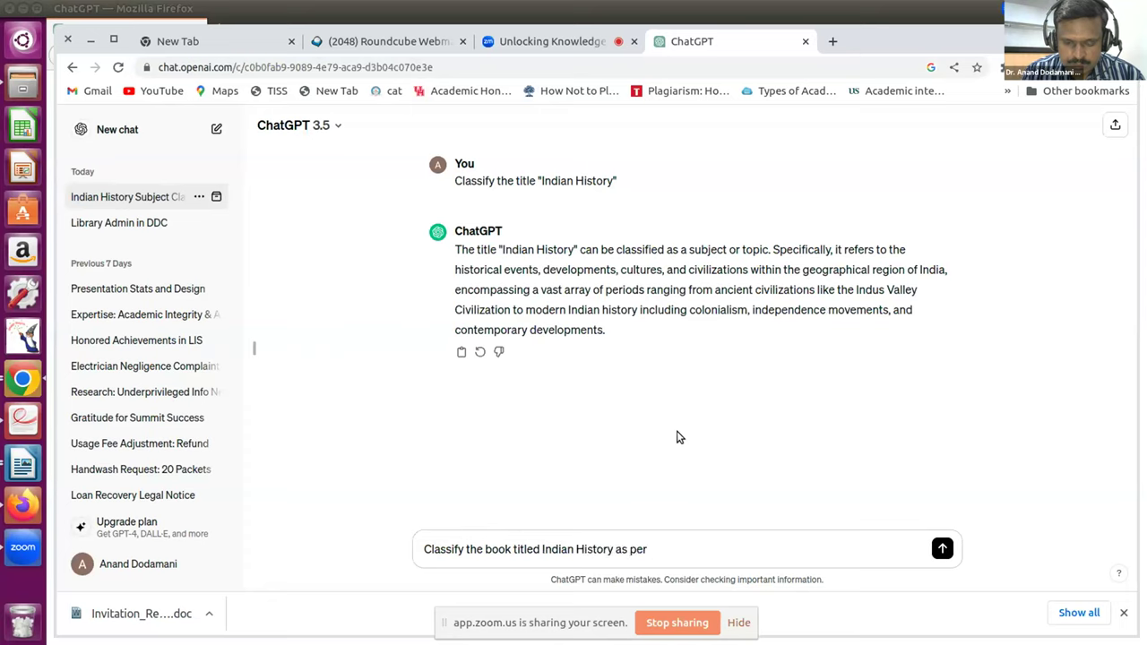
{"action": "type", "text": "DDC"}
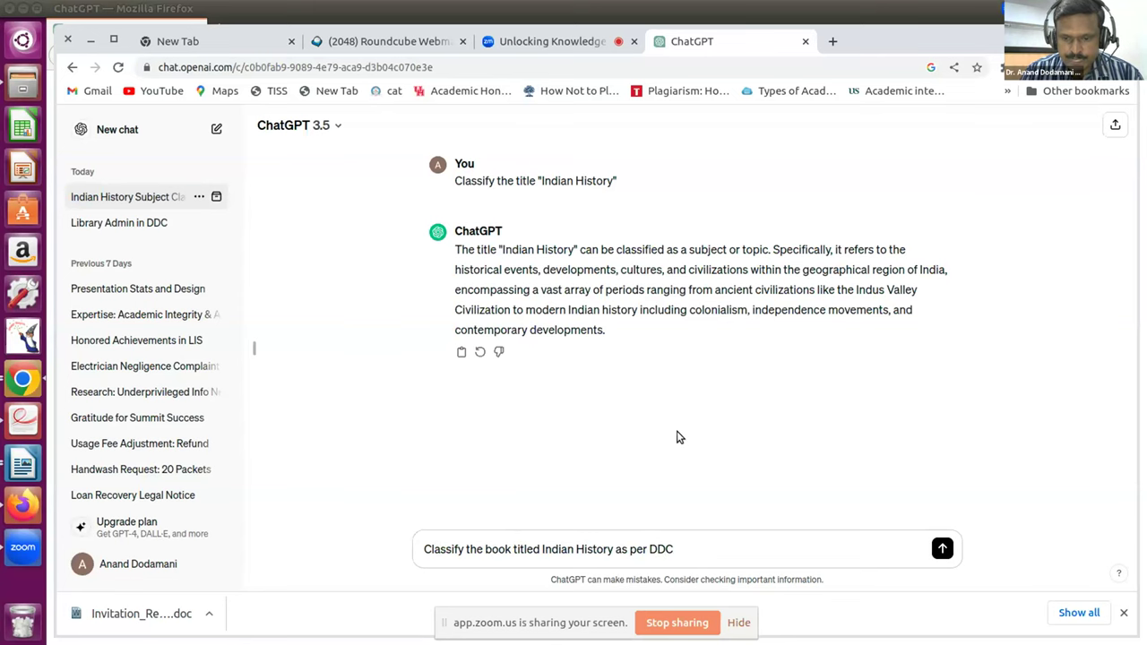
{"action": "key", "text": "Return"}
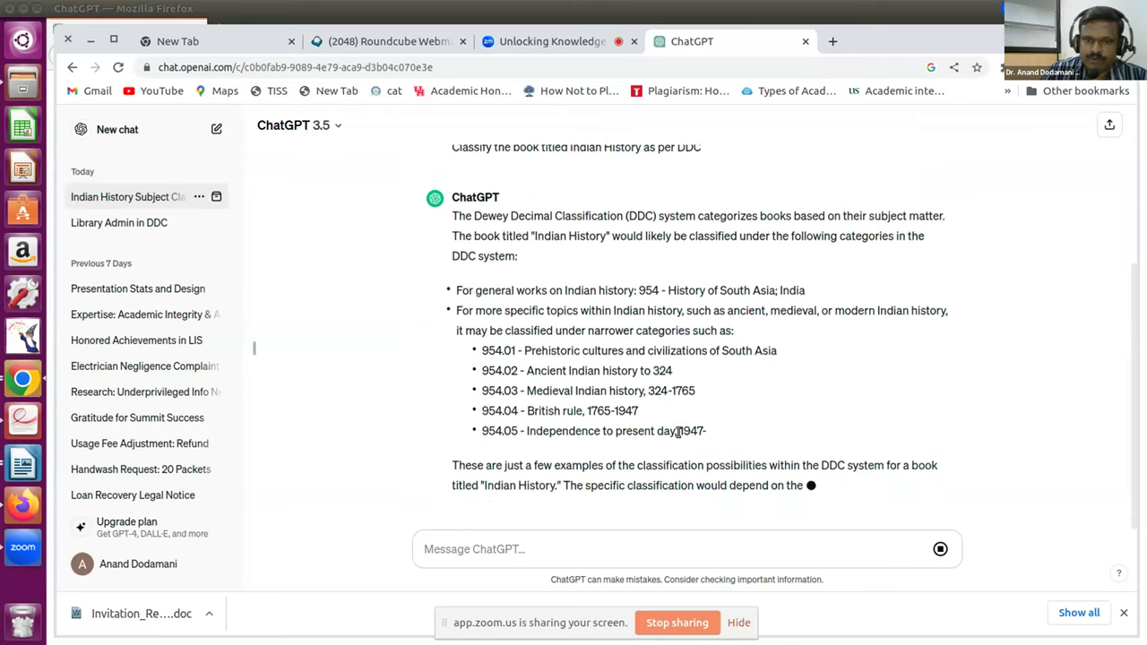
{"action": "scroll", "coordinate": [627, 380], "scroll_direction": "up", "scroll_amount": 1}
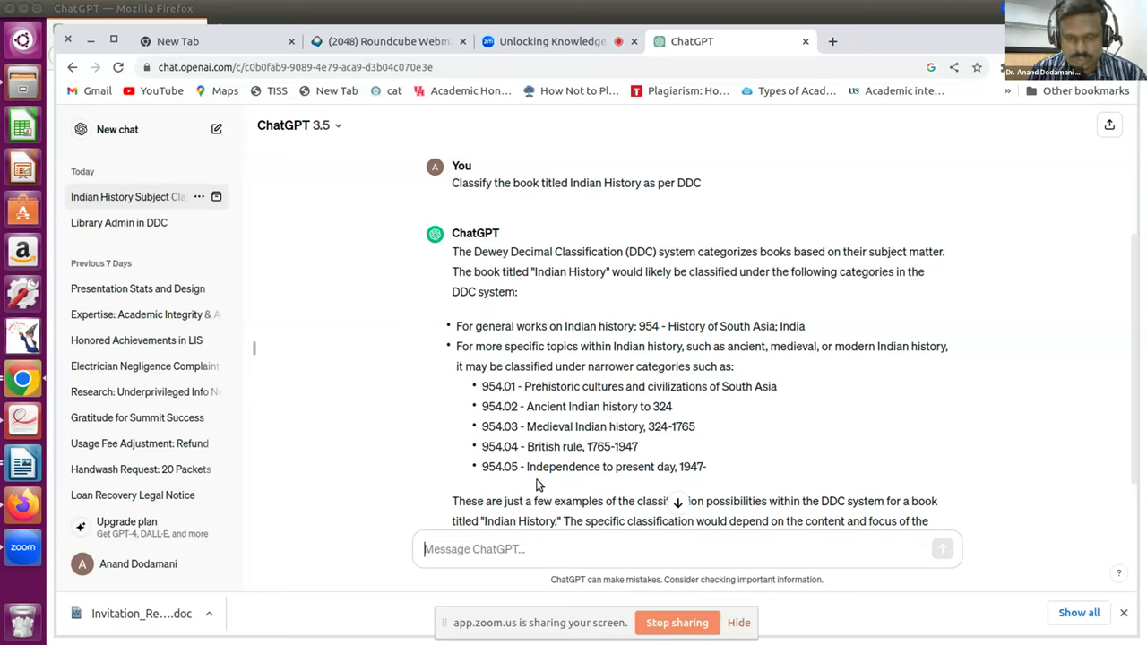
Request an AACR2 catalogue record for Indian History with its author, Mumbai, TISS and 120 pages
{"action": "type", "text": "I wanto"}
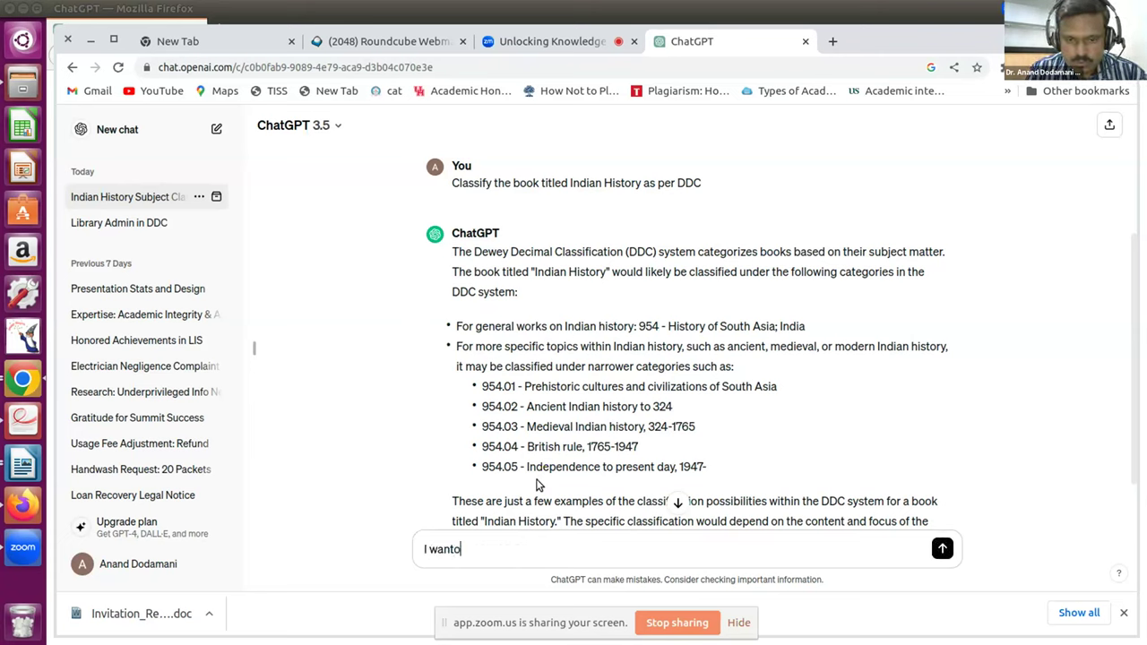
{"action": "key", "text": "BackSpace"}
{"action": "key", "text": "BackSpace"}
{"action": "key", "text": "BackSpace"}
{"action": "key", "text": "BackSpace"}
{"action": "key", "text": "BackSpace"}
{"action": "key", "text": "BackSpace"}
{"action": "key", "text": "BackSpace"}
{"action": "key", "text": "BackSpace"}
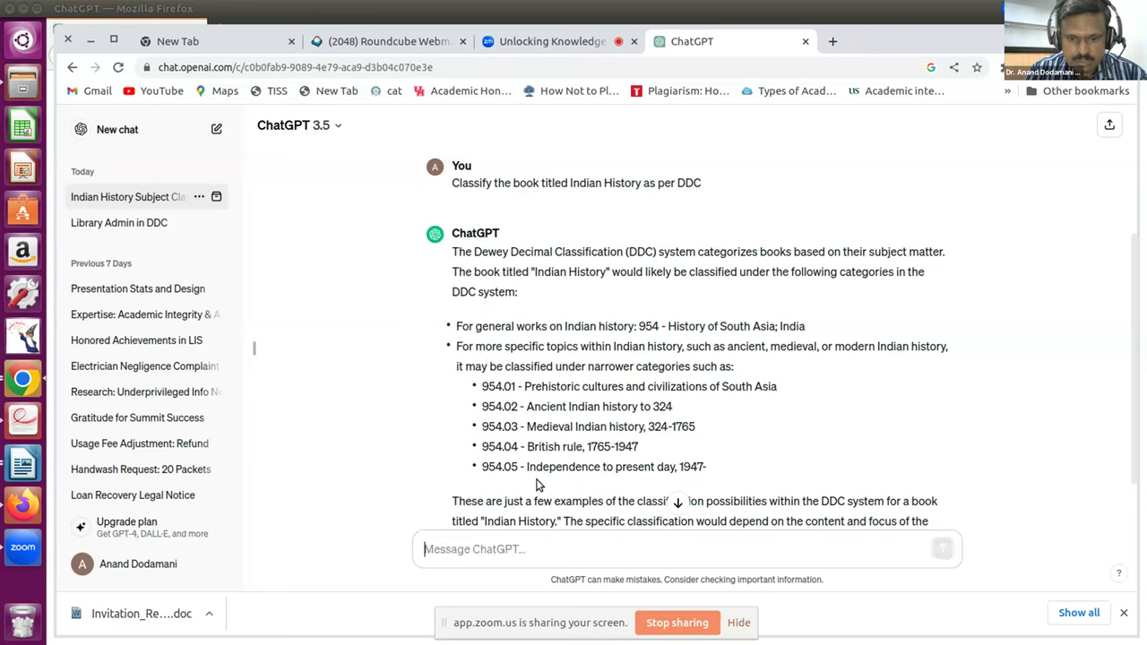
{"action": "type", "text": "Just"}
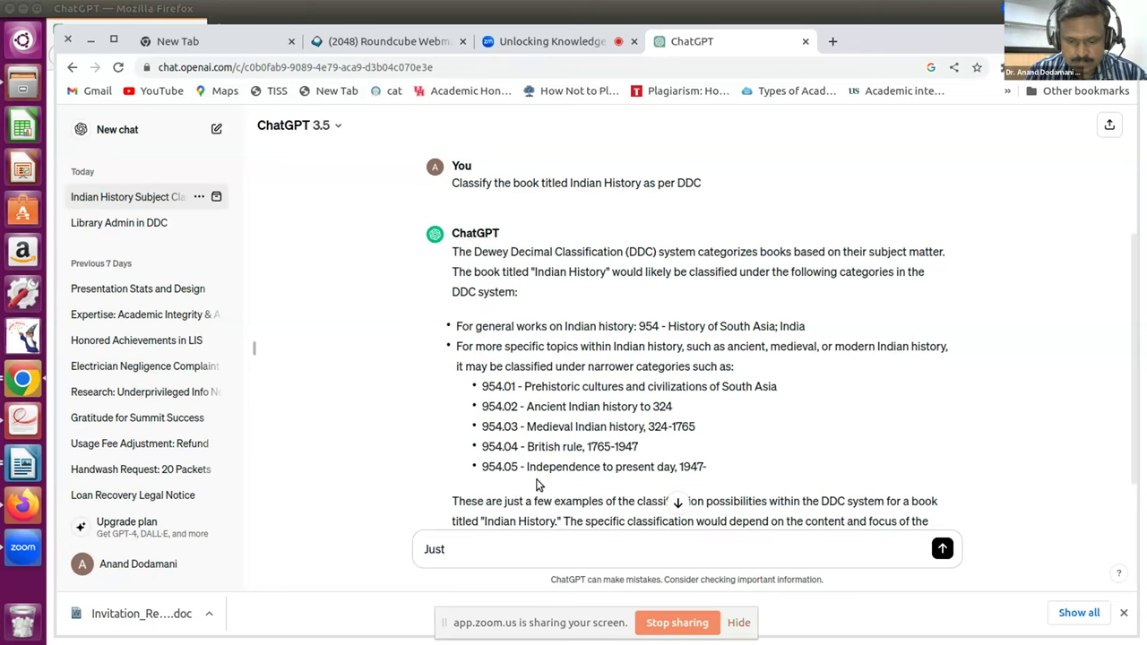
{"action": "key", "text": "BackSpace"}
{"action": "key", "text": "BackSpace"}
{"action": "key", "text": "BackSpace"}
{"action": "key", "text": "BackSpace"}
{"action": "key", "text": "BackSpace"}
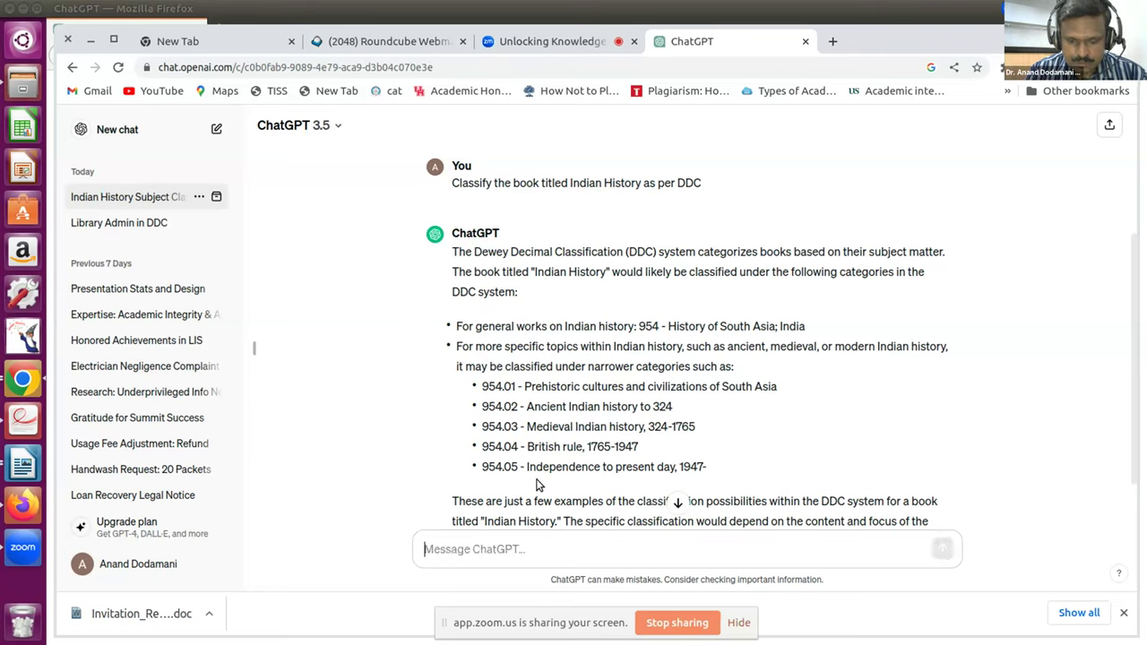
{"action": "type", "text": "Catalogue"}
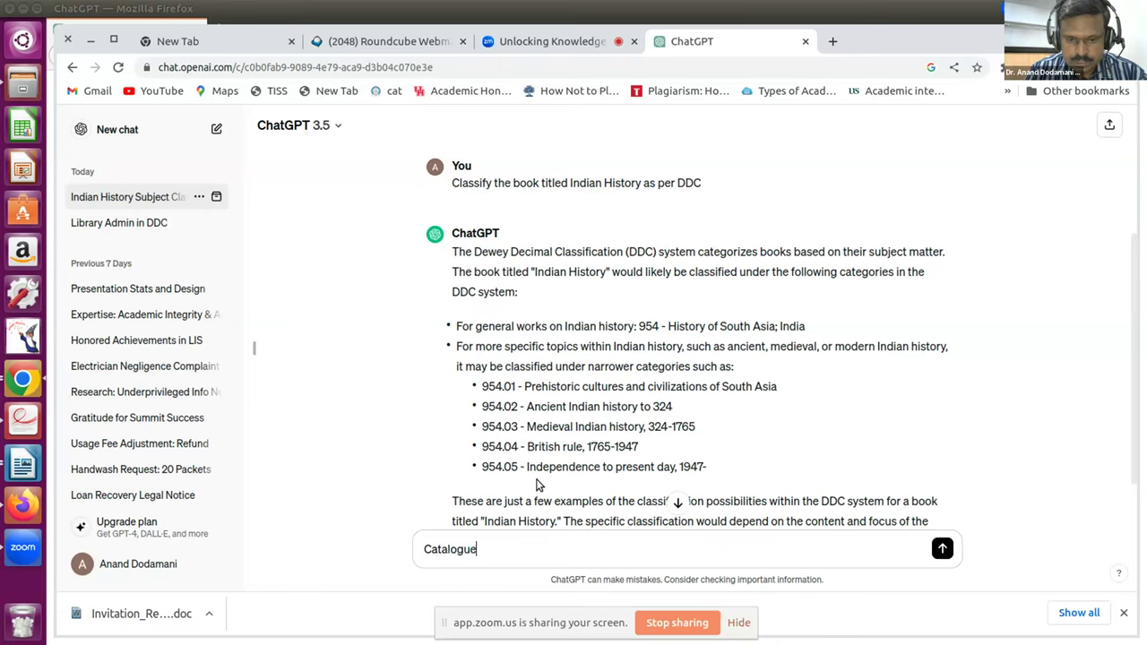
{"action": "type", "text": " the following book. Title: Indian History"}
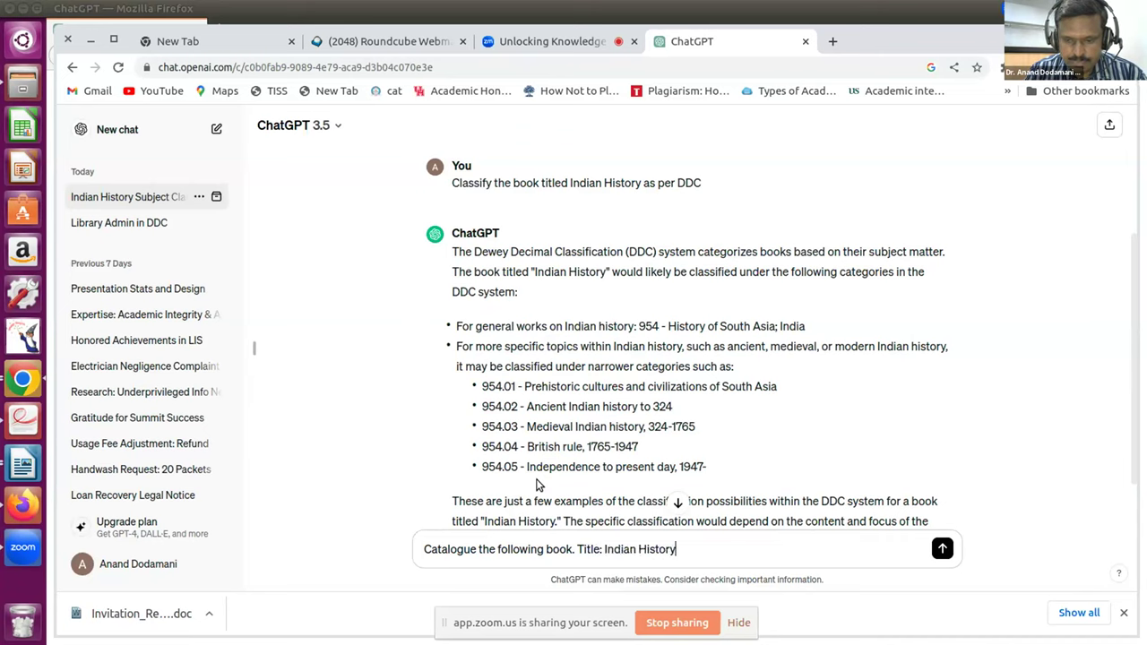
{"action": "type", "text": ". "}
{"action": "type", "text": "Au"}
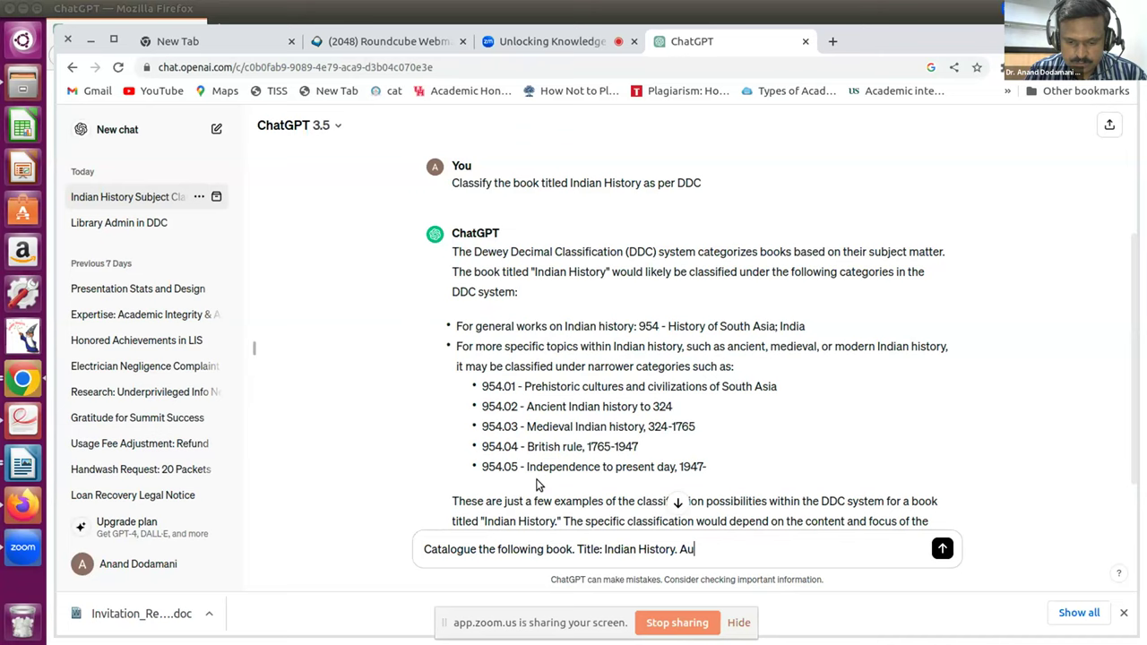
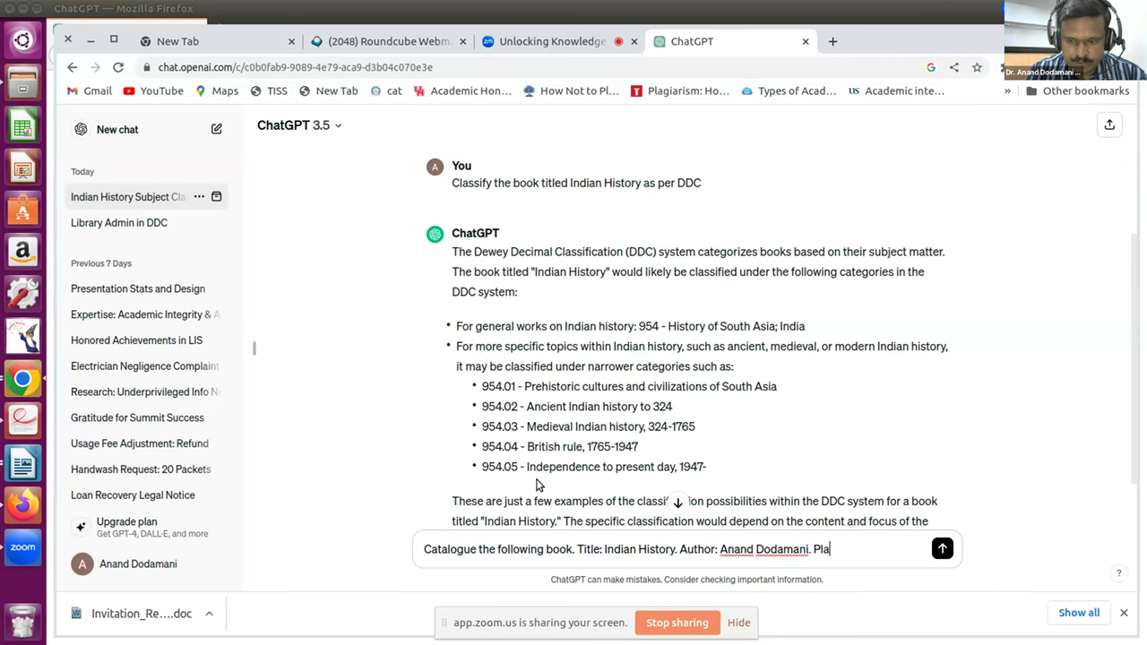
{"action": "type", "text": "ce of P"}
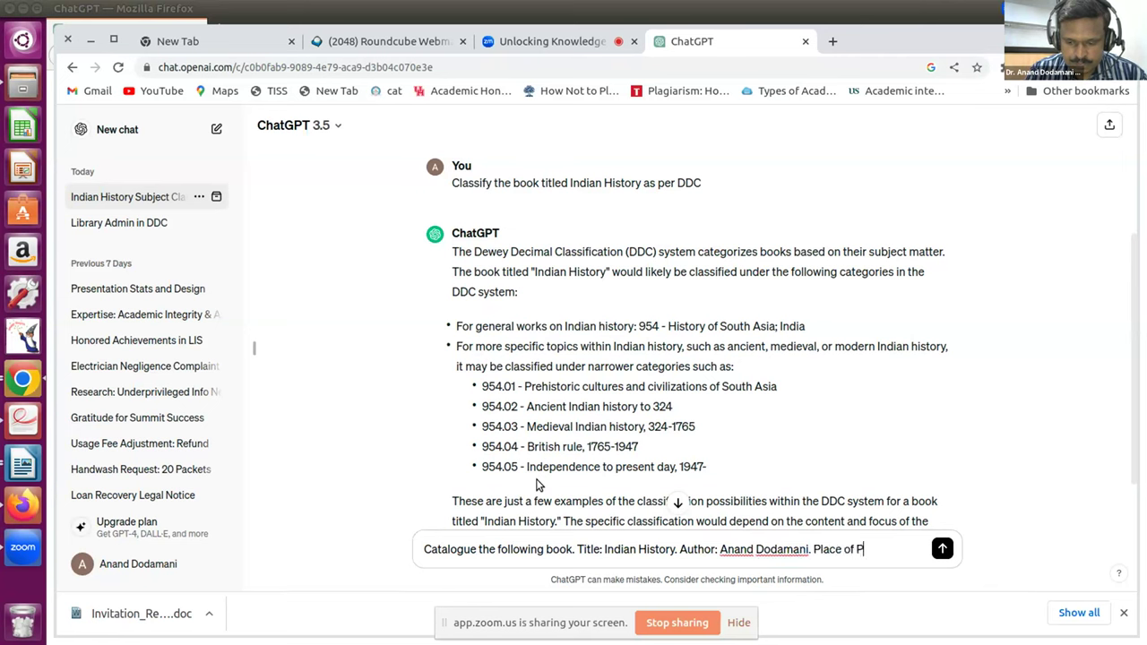
{"action": "type", "text": "ublcication"}
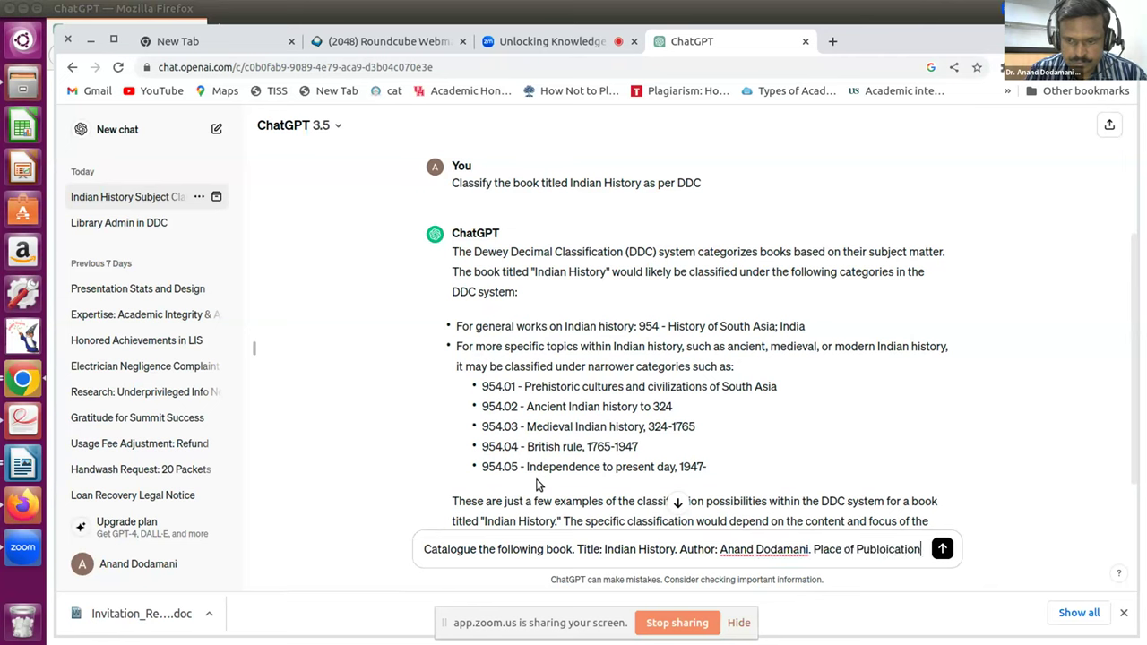
{"action": "type", "text": ": Mumba"}
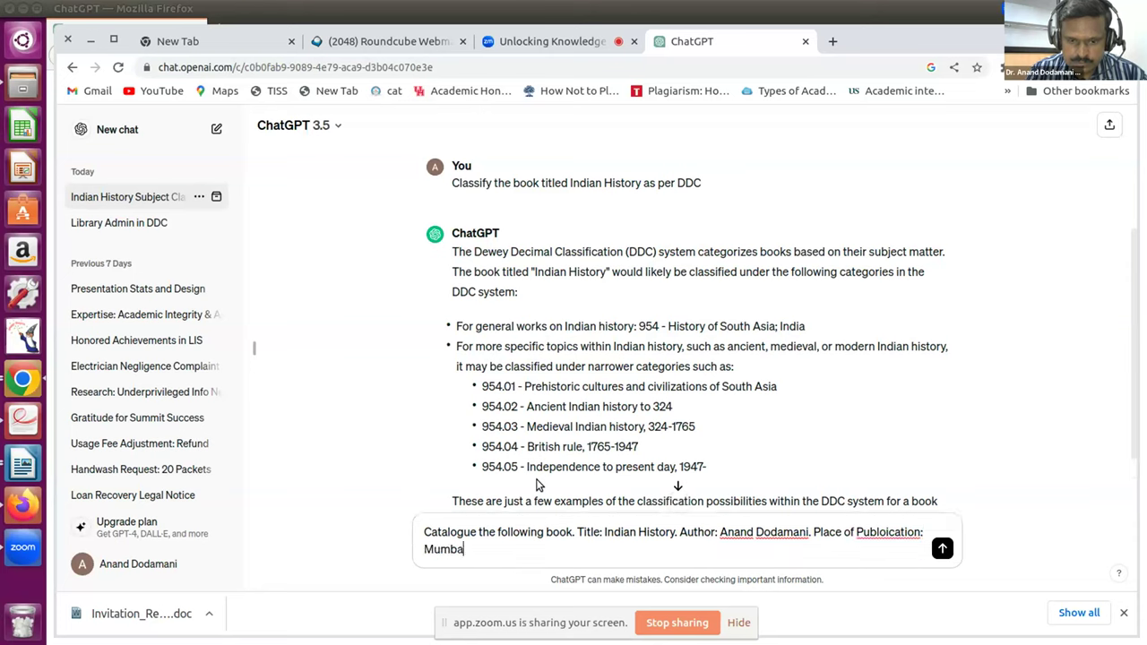
{"action": "type", "text": "i. Publis"}
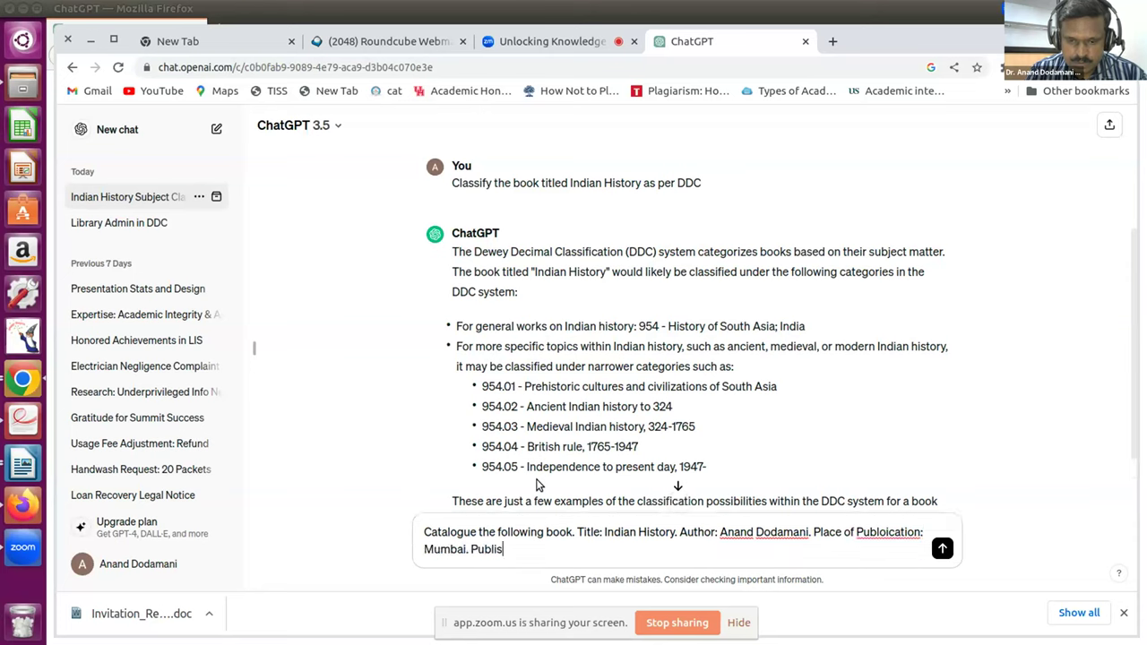
{"action": "type", "text": "her: TISS"}
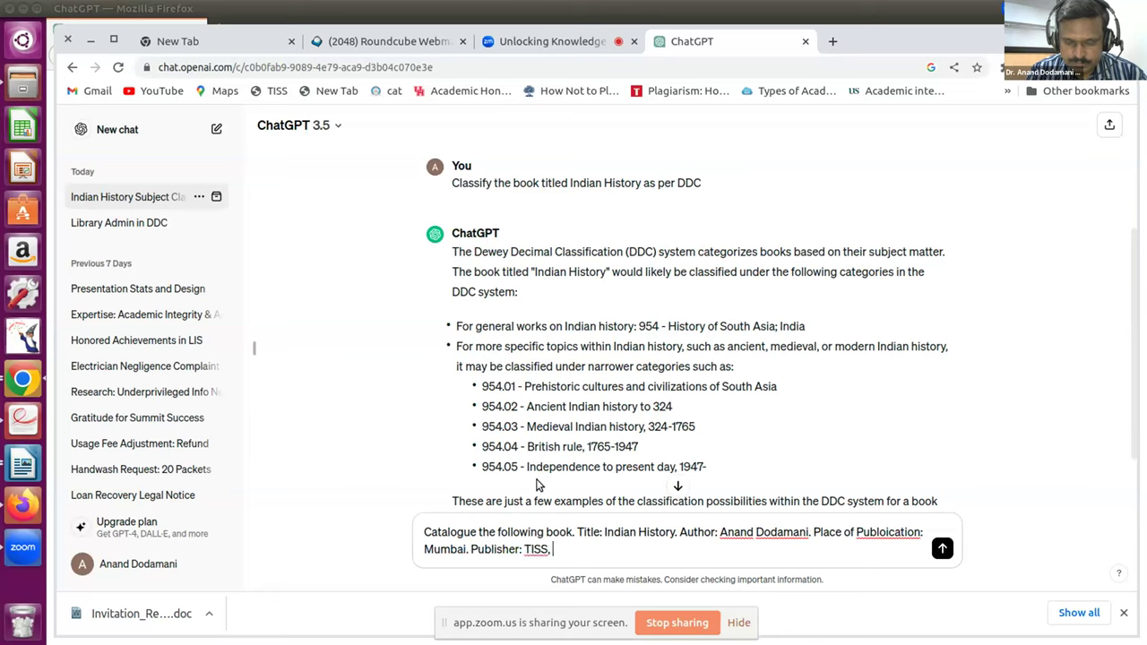
{"action": "type", "text": ", Page"}
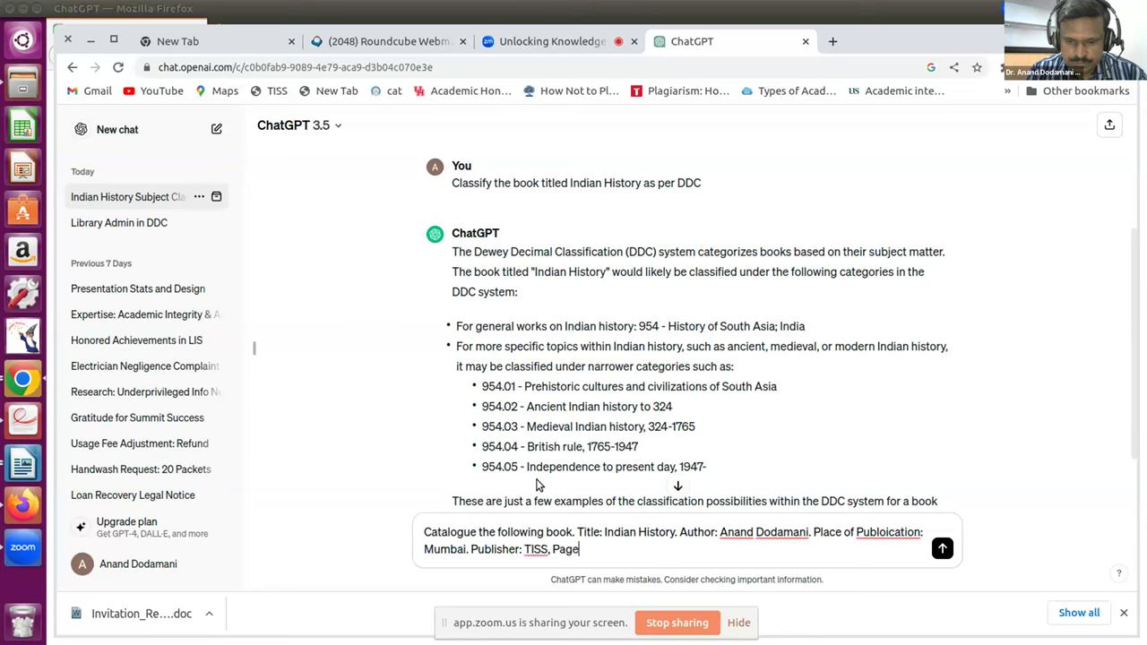
{"action": "type", "text": "s 120p."}
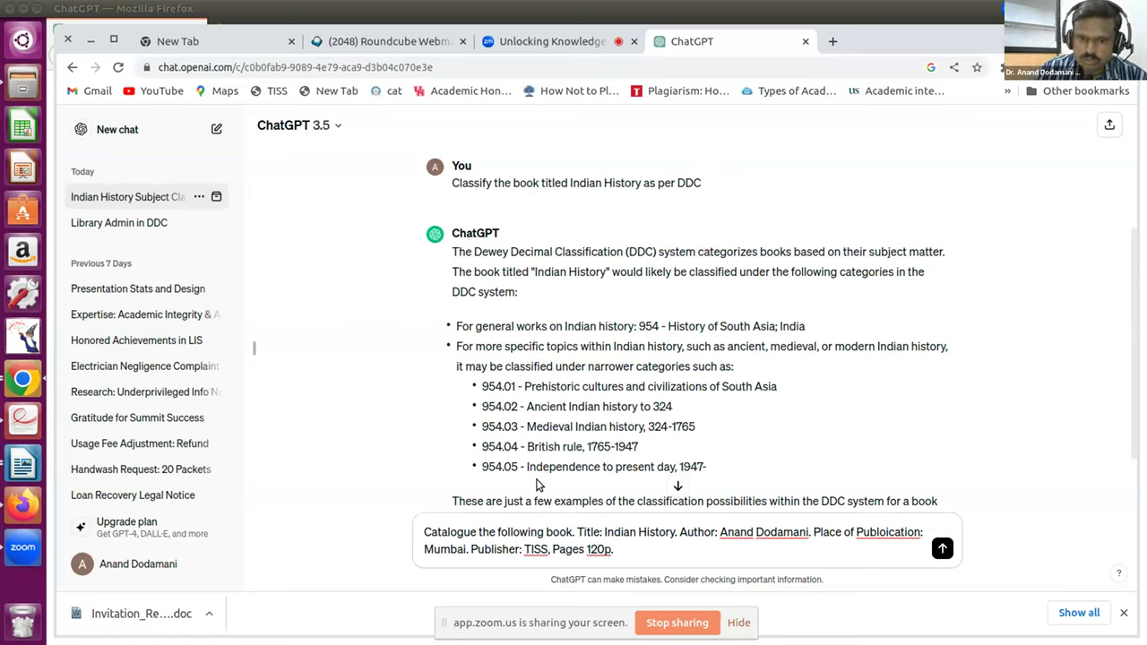
{"action": "type", "text": "Catalogue ot"}
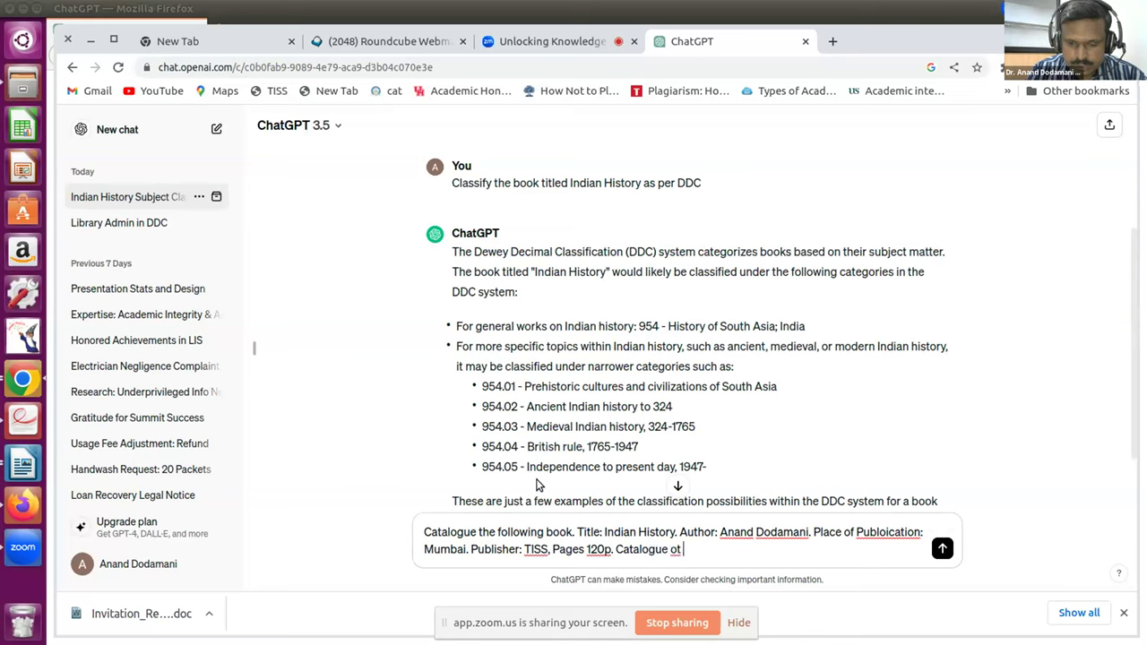
{"action": "type", "text": " it as "}
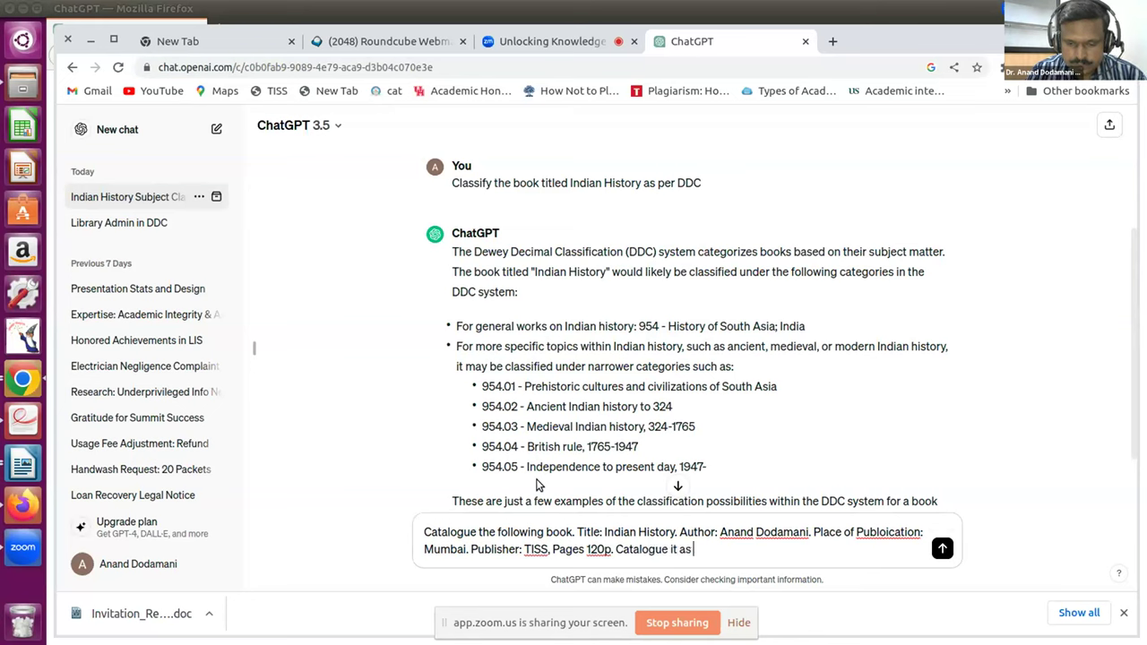
{"action": "type", "text": "per AACR2"}
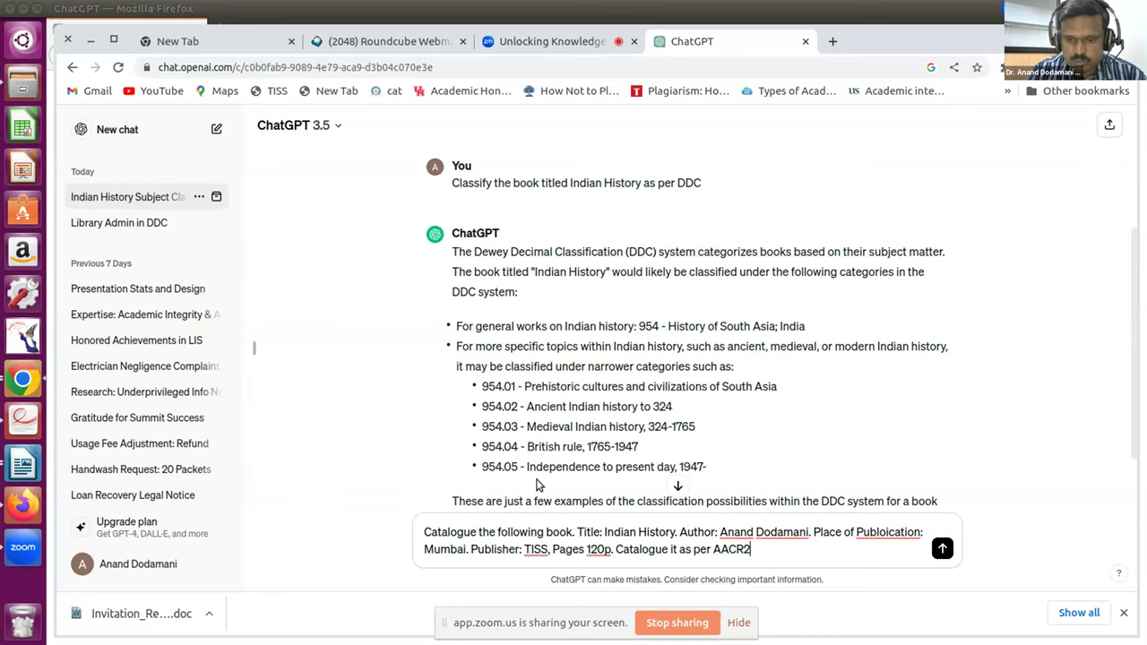
{"action": "key", "text": "Return"}
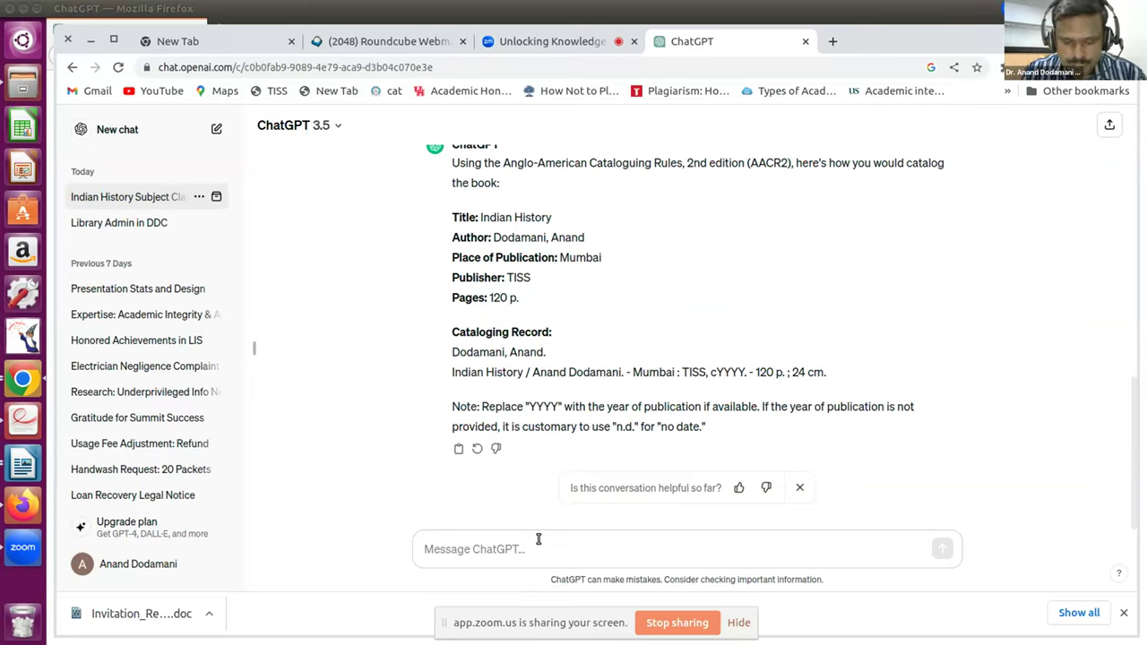
Ask ChatGPT to draft a letter to the publisher renewing the Database Manupatra subscription with payment details
{"action": "type", "text": "I want"}
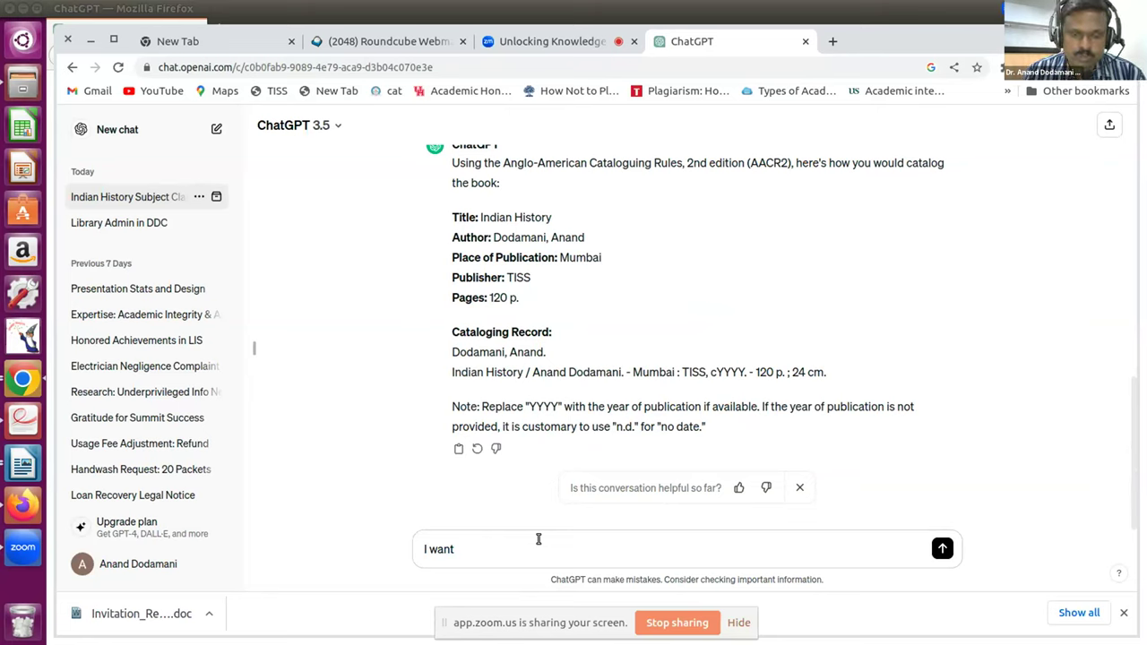
{"action": "type", "text": "to renew my s"}
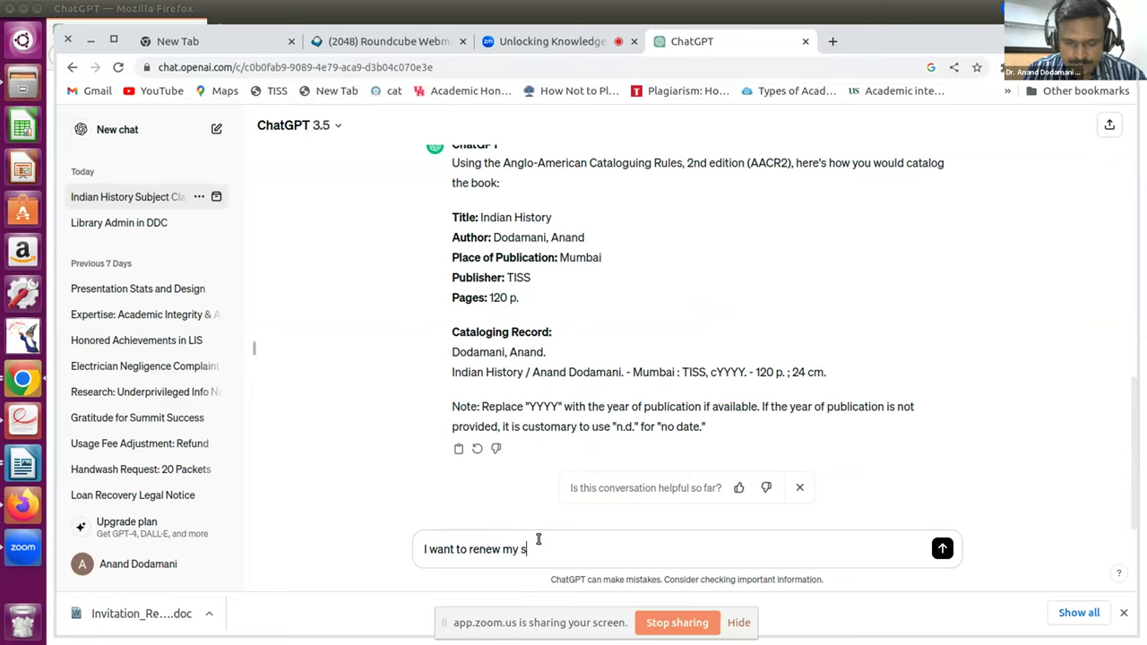
{"action": "type", "text": "ubscription "}
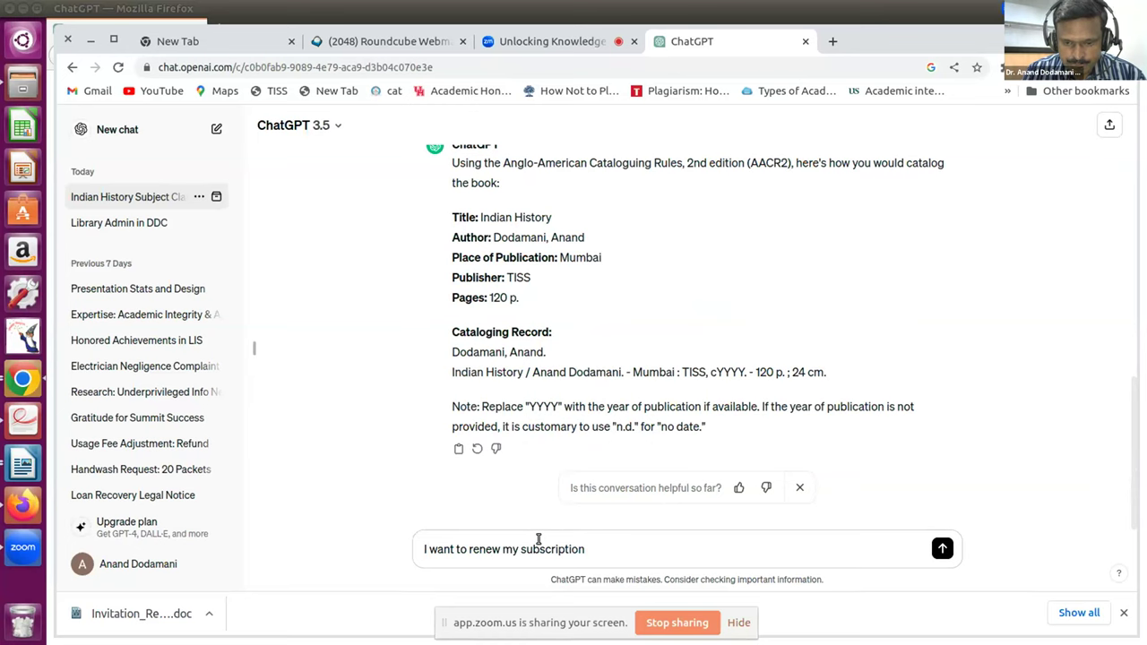
{"action": "type", "text": "for the y"}
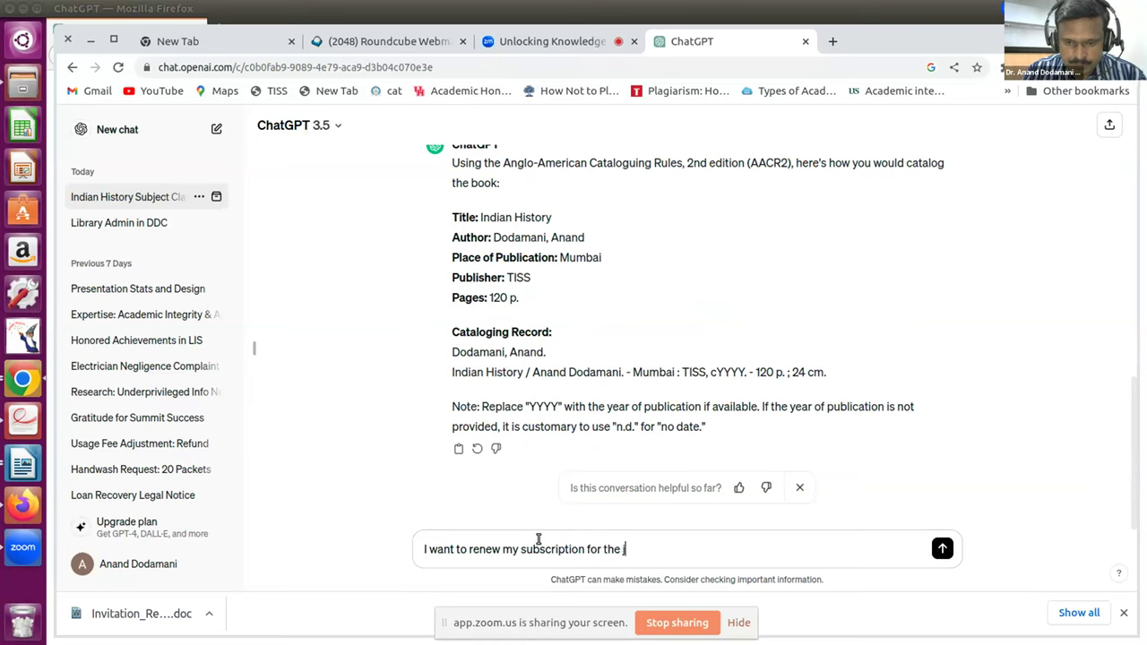
{"action": "key", "text": "BackSpace"}
{"action": "type", "text": "Data"}
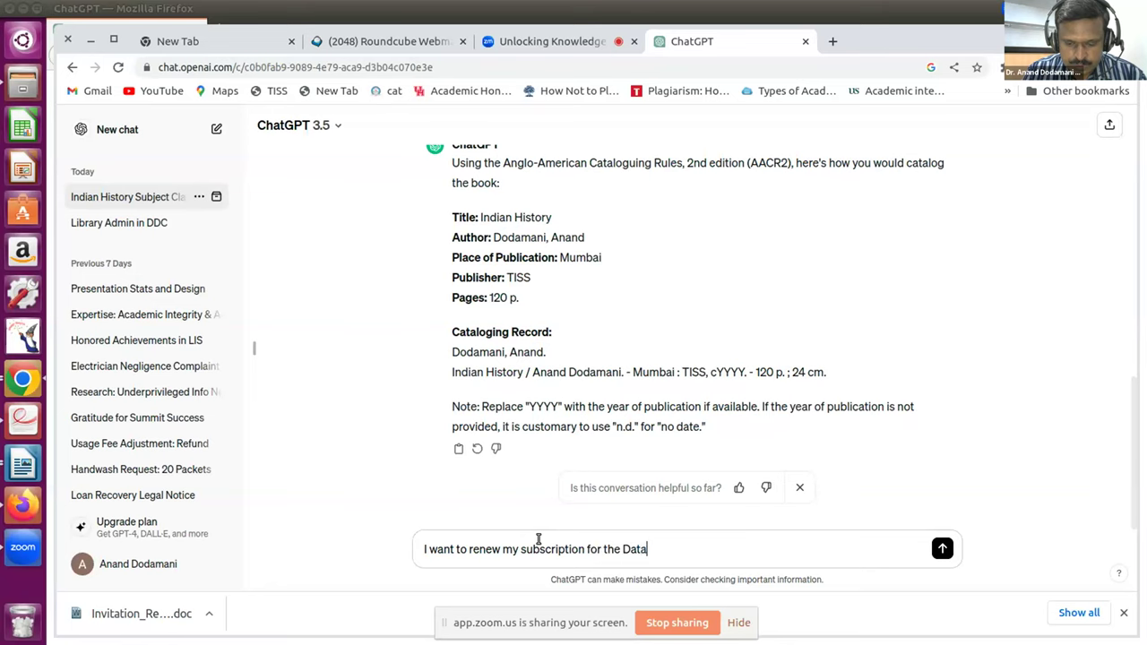
{"action": "type", "text": "base "}
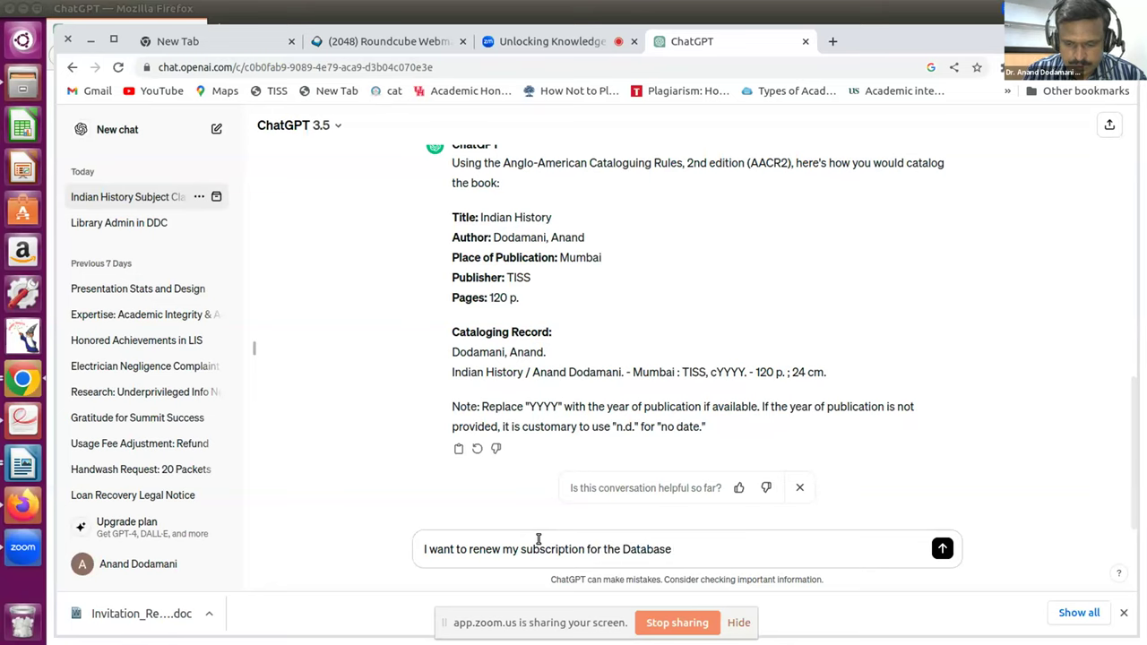
{"action": "type", "text": "Manupat"}
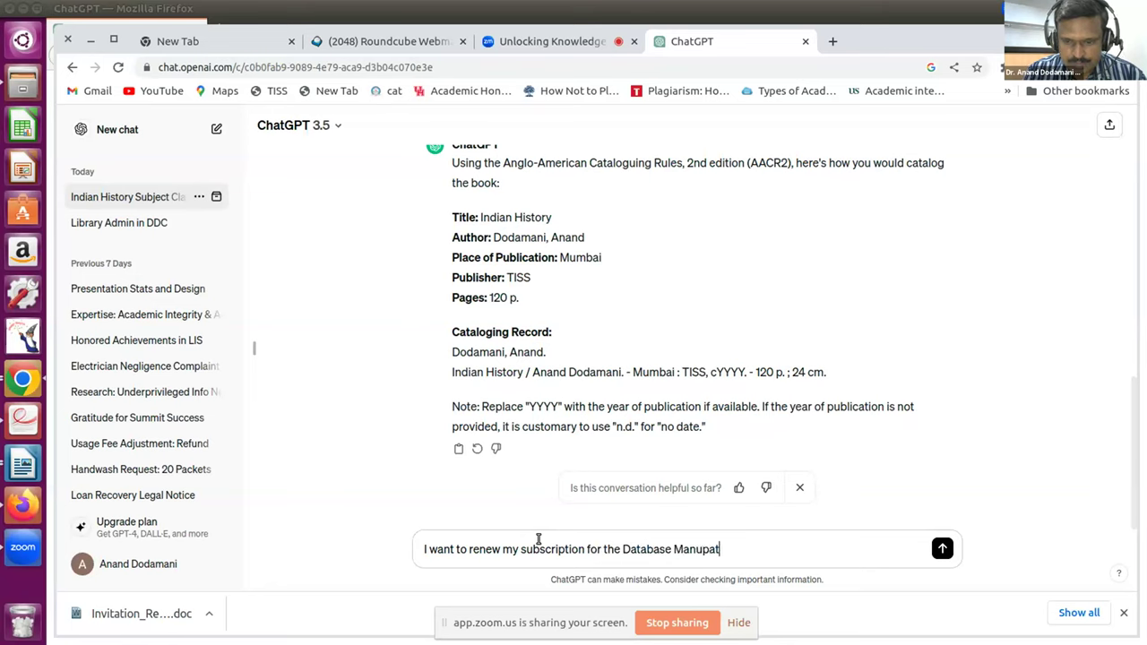
{"action": "type", "text": "ra. Draft a let"}
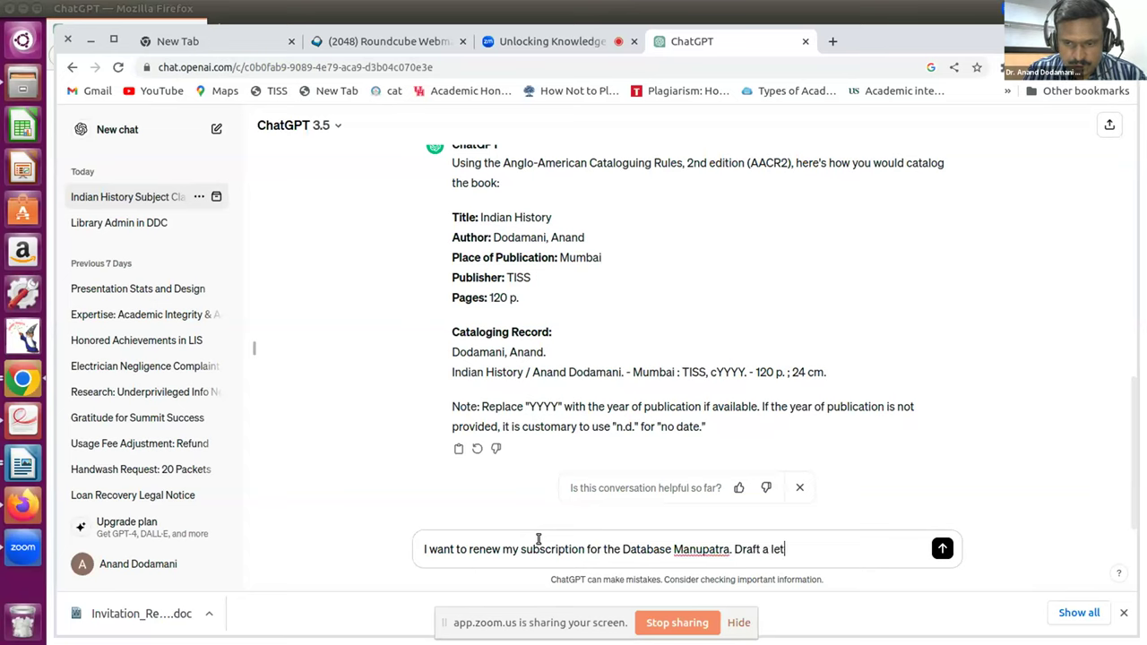
{"action": "type", "text": "ter to the pu"}
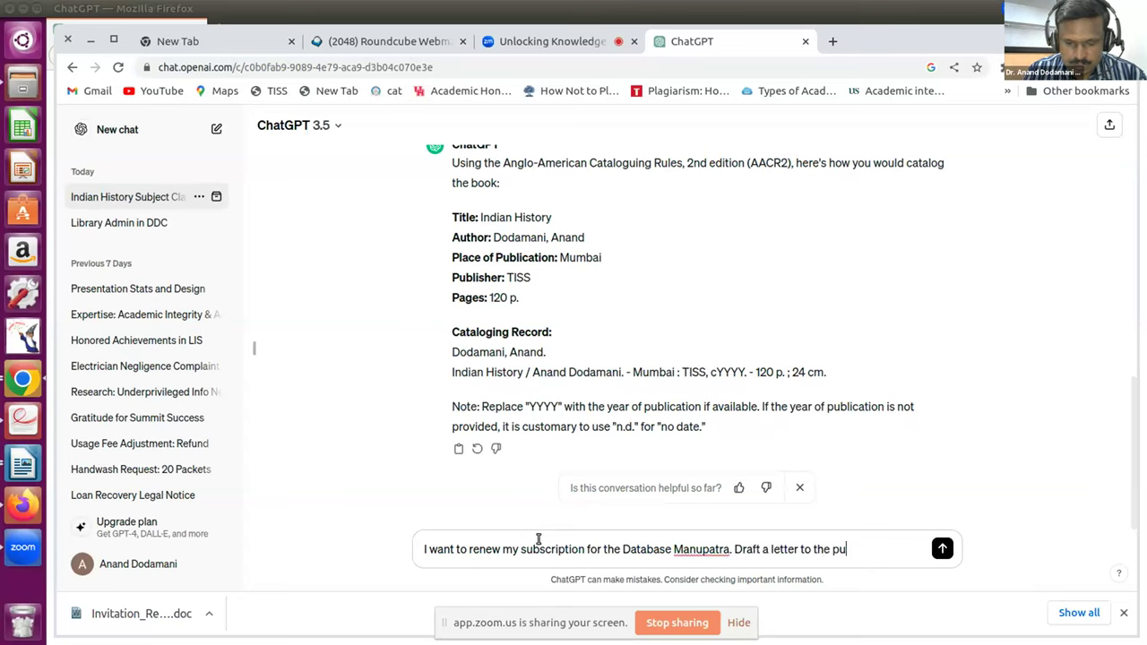
{"action": "type", "text": "blisher wi"}
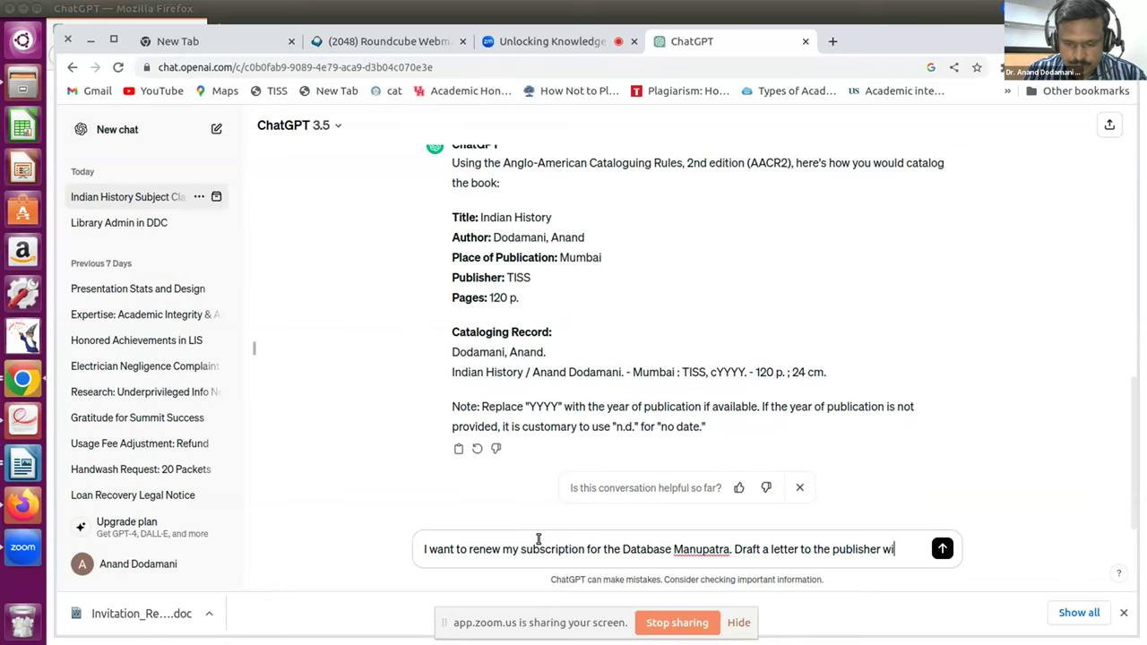
{"action": "type", "text": "th payment details"}
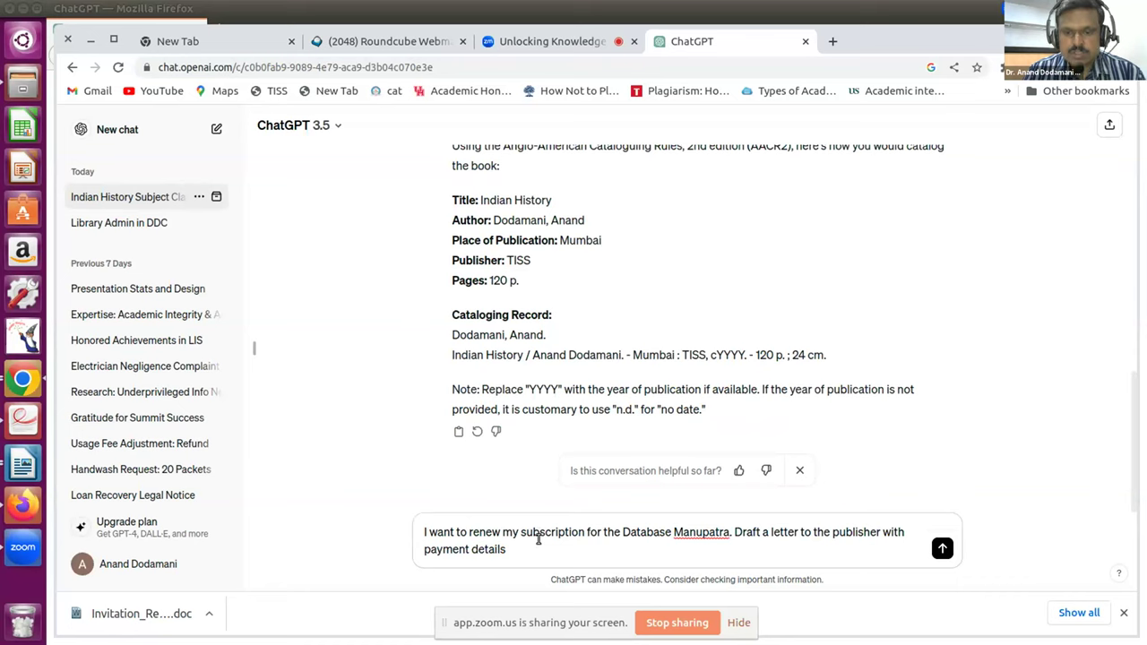
{"action": "key", "text": "Return"}
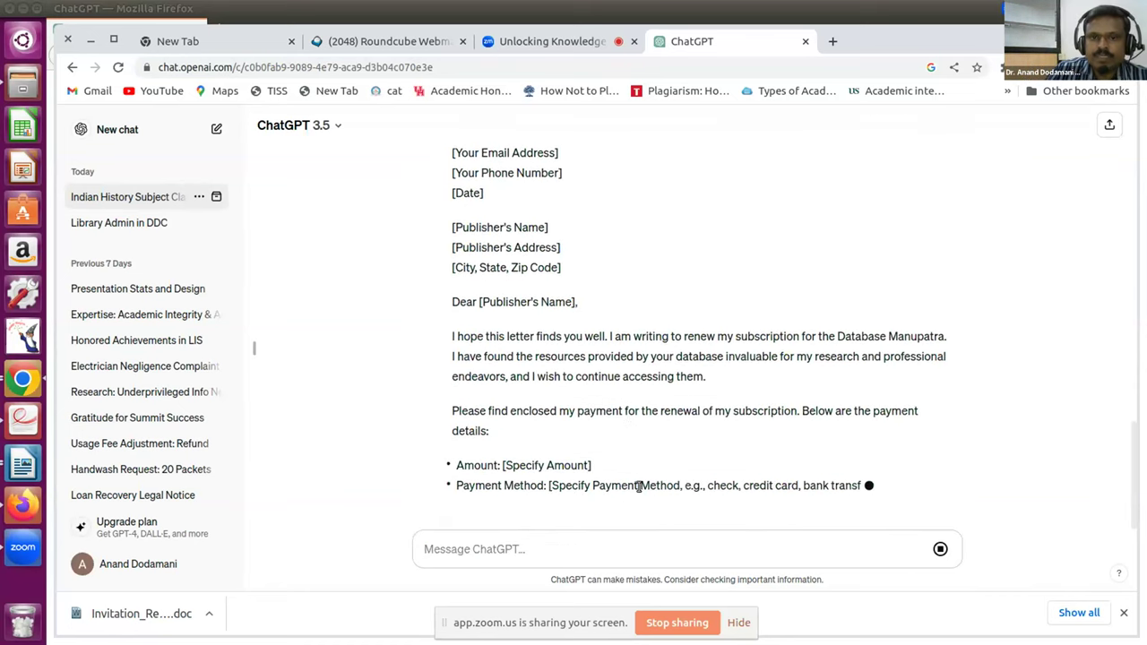
Scroll through the generated Manupatra renewal letter from the salutation down to 'Sincerely'
{"action": "scroll", "coordinate": [609, 457], "scroll_direction": "up", "scroll_amount": 2}
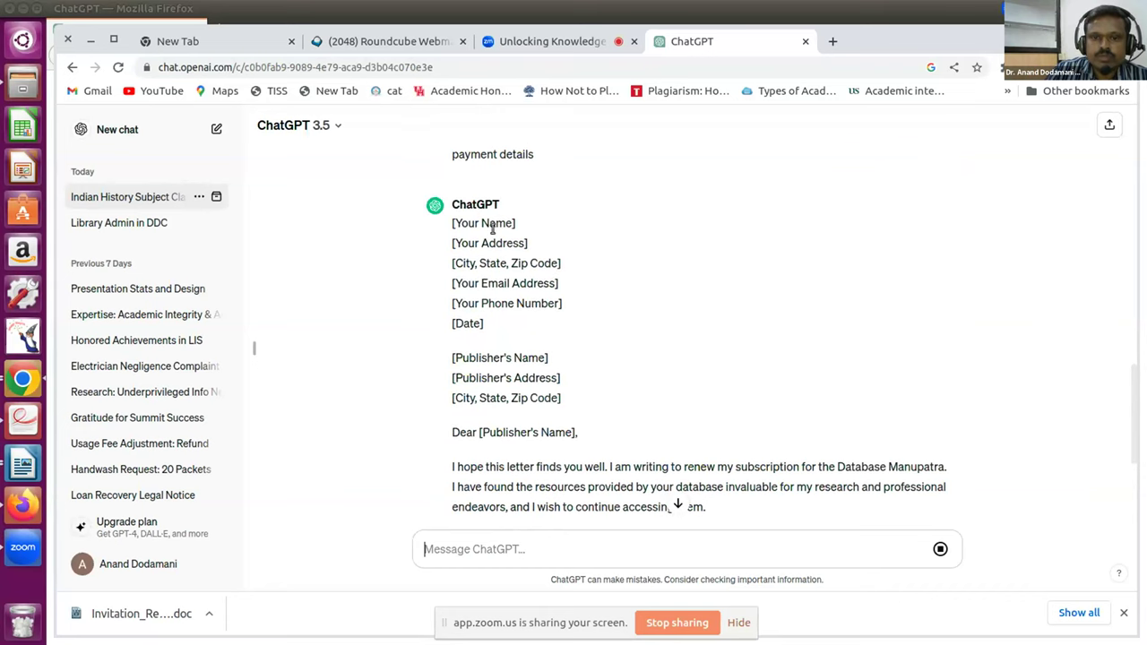
{"action": "scroll", "coordinate": [573, 296], "scroll_direction": "down", "scroll_amount": 2}
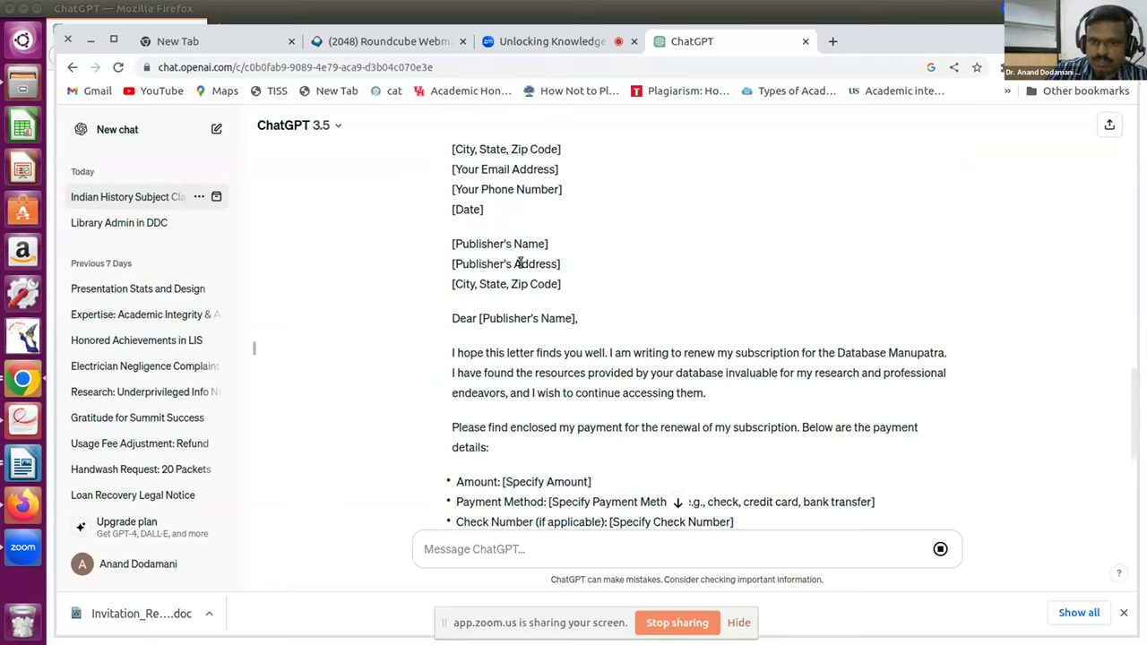
{"action": "scroll", "coordinate": [522, 269], "scroll_direction": "down", "scroll_amount": 2}
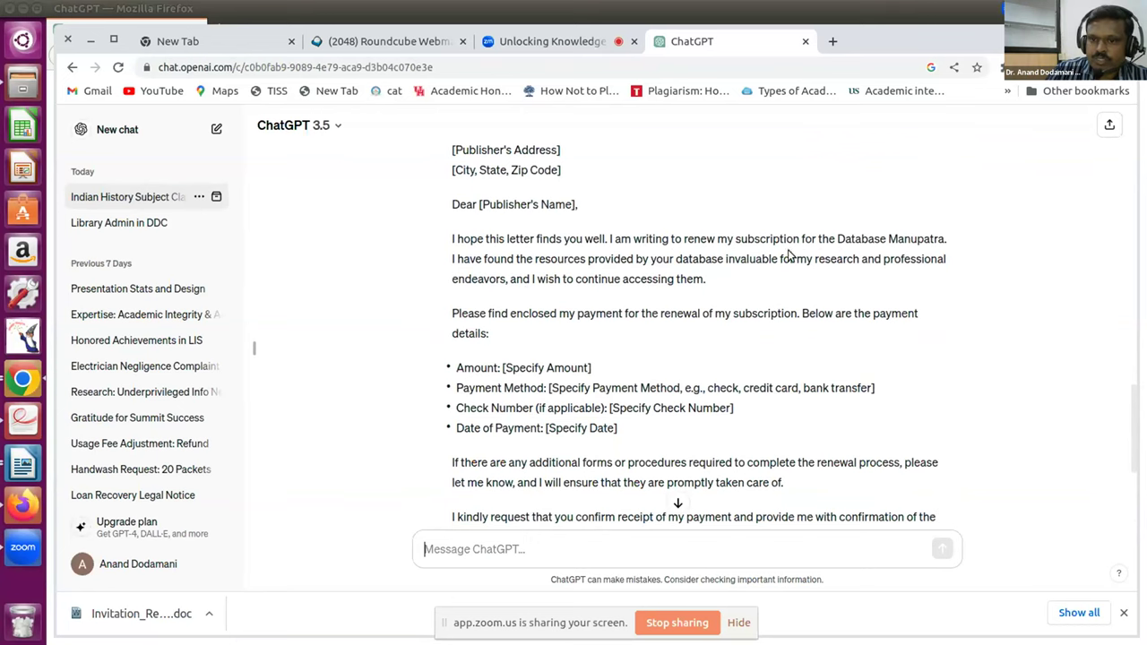
{"action": "scroll", "coordinate": [528, 276], "scroll_direction": "down", "scroll_amount": 2}
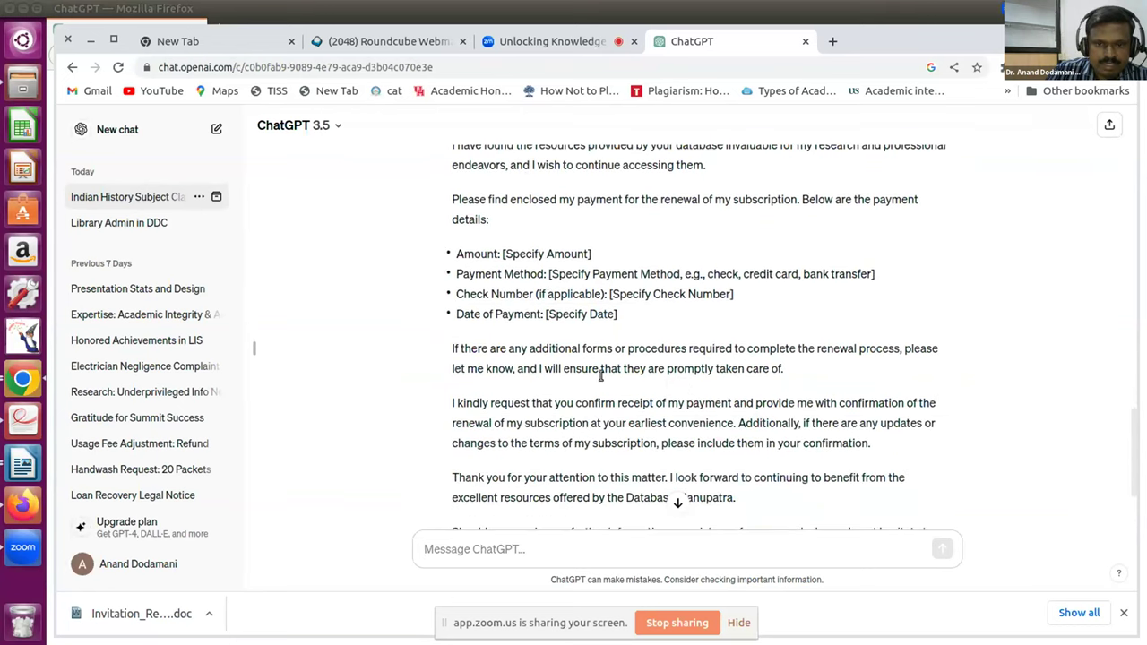
{"action": "scroll", "coordinate": [600, 375], "scroll_direction": "down", "scroll_amount": 2}
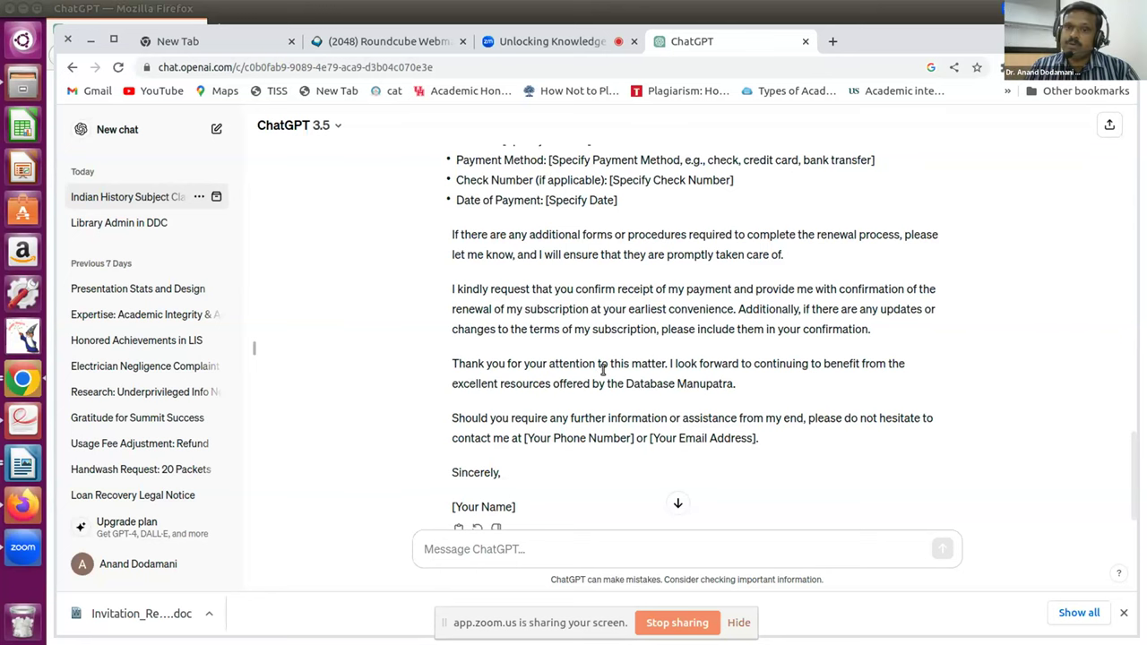
{"action": "scroll", "coordinate": [603, 369], "scroll_direction": "up", "scroll_amount": 4}
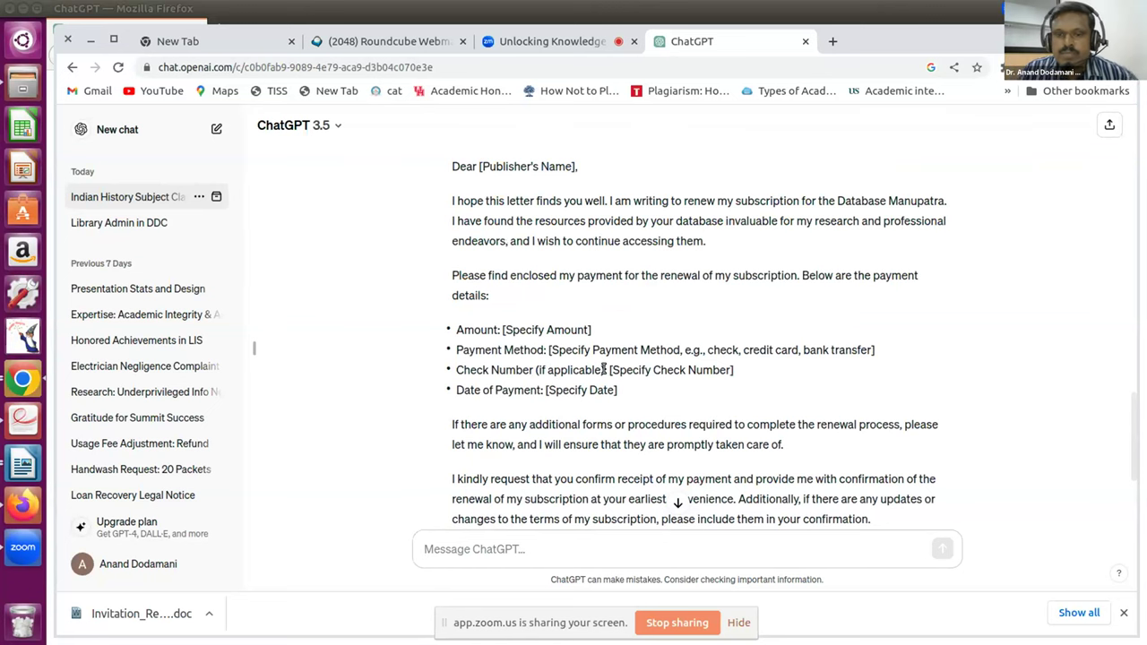
{"action": "scroll", "coordinate": [604, 370], "scroll_direction": "down", "scroll_amount": 3}
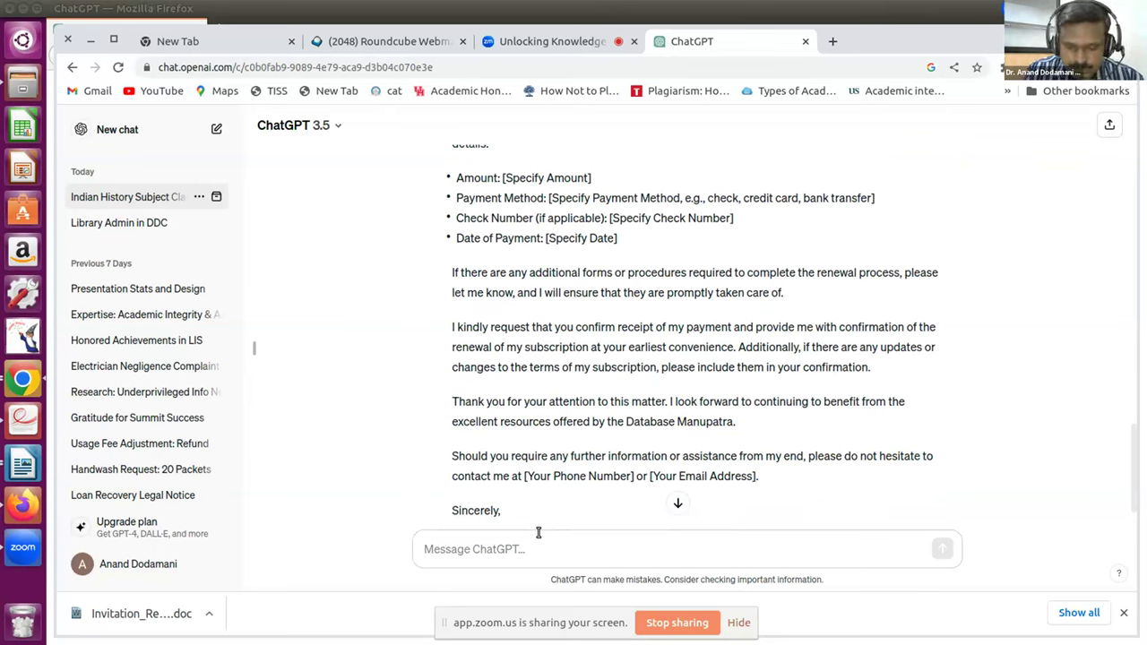
Send 'please keep it short' and select the text of the shortened renewal letter
{"action": "type", "text": "please ke"}
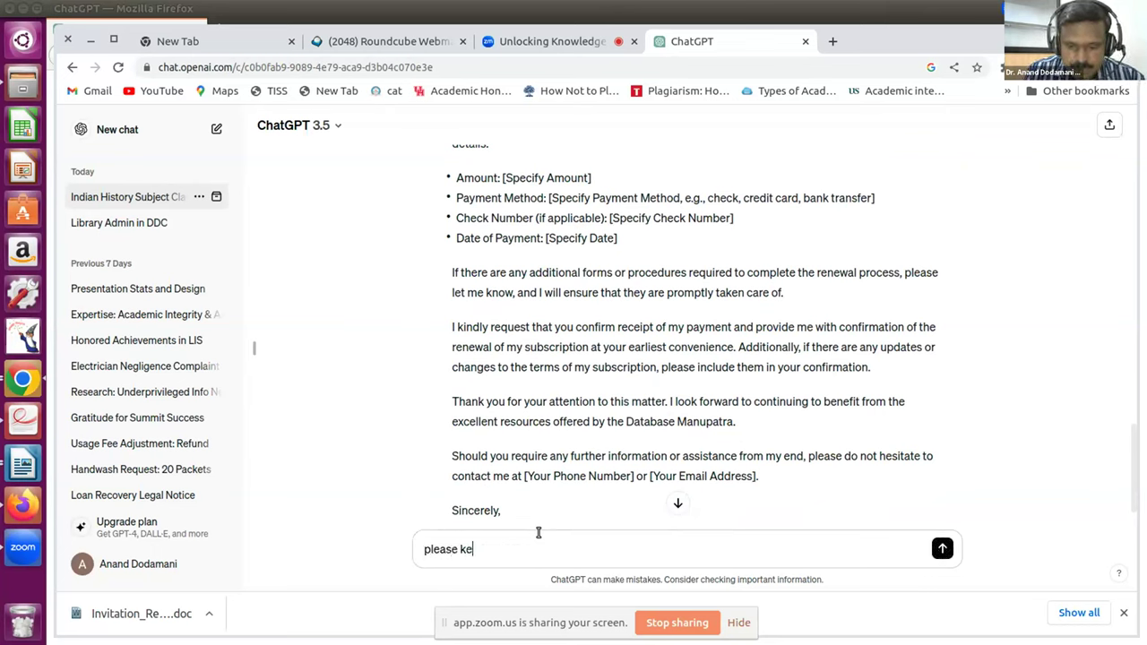
{"action": "type", "text": "ep it short"}
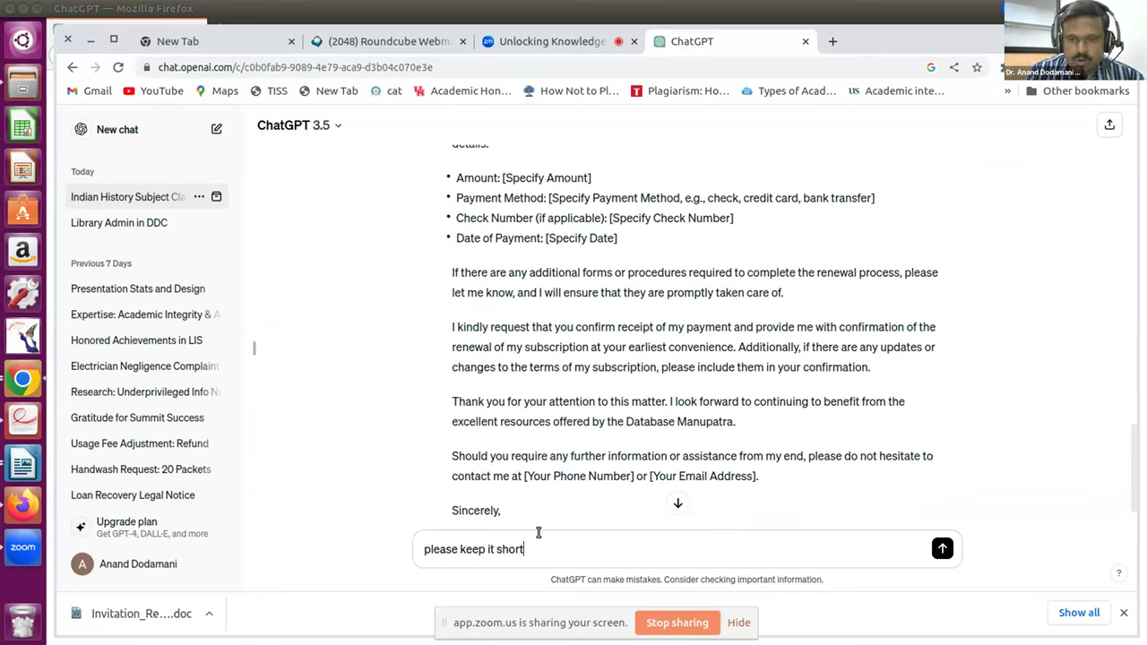
{"action": "key", "text": "Return"}
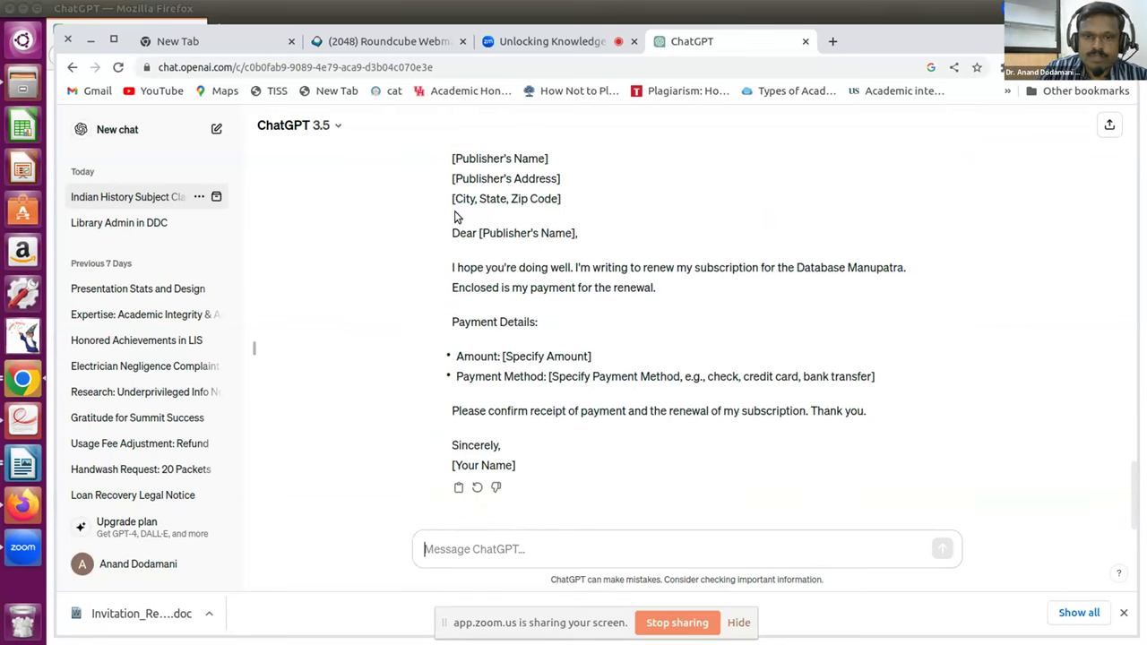
{"action": "left_click_drag", "start_coordinate": [451, 235], "coordinate": [762, 421]}
{"action": "left_click", "coordinate": [767, 464]}
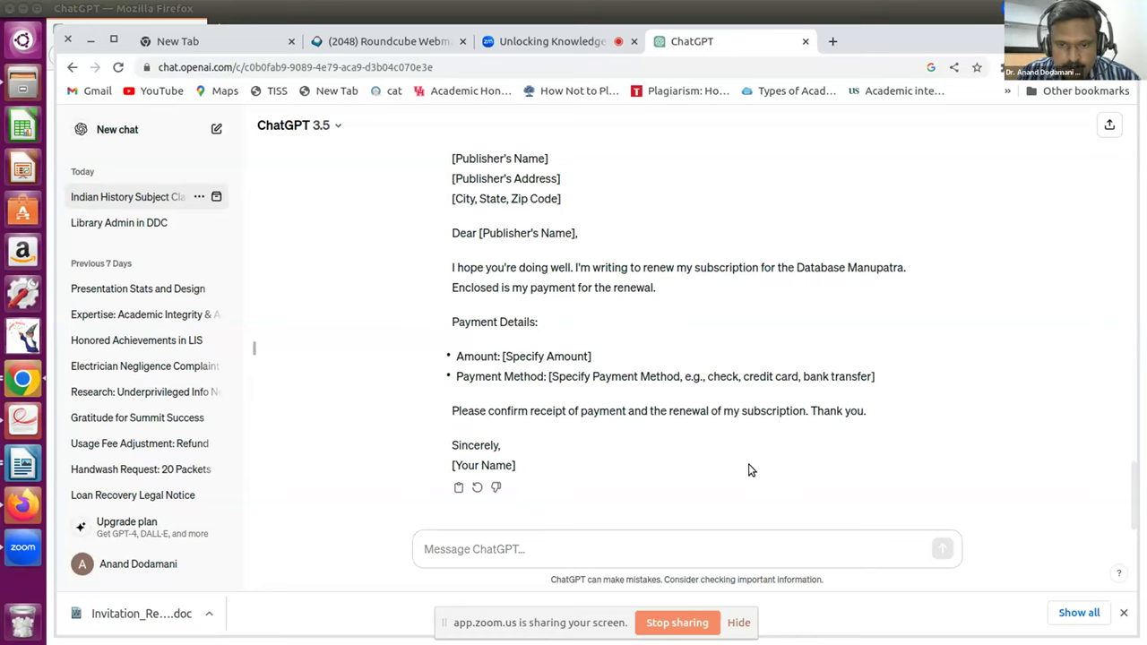
{"action": "left_click", "coordinate": [544, 553]}
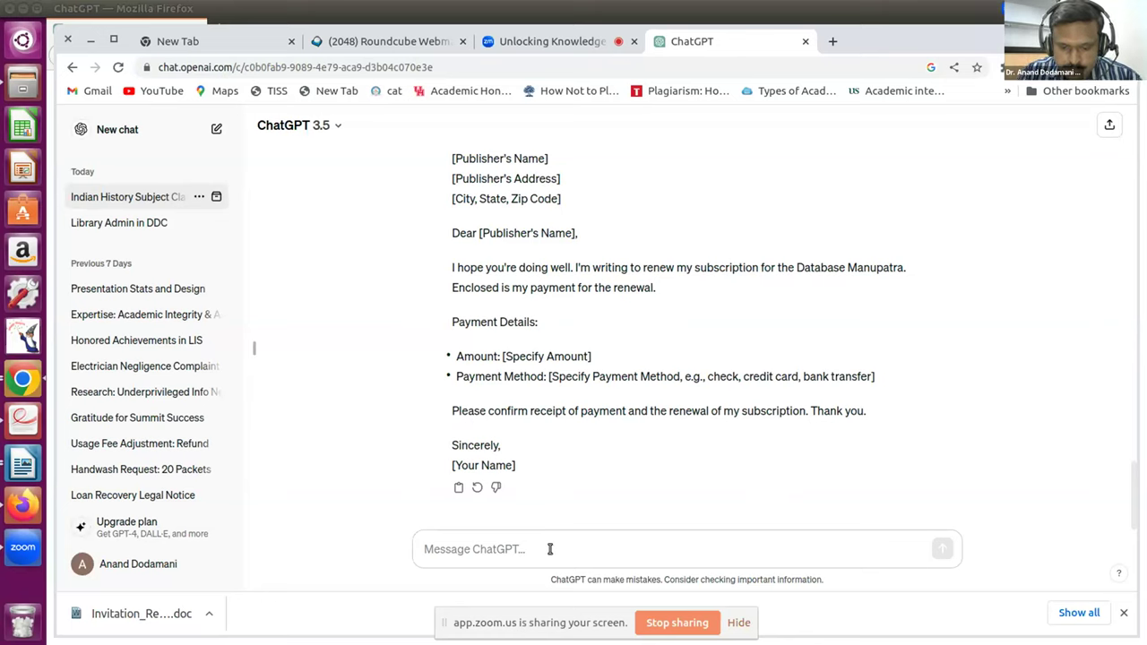
Ask ChatGPT to prepare a workflow to provide Reference Service in Academic Library
{"action": "type", "text": "Please "}
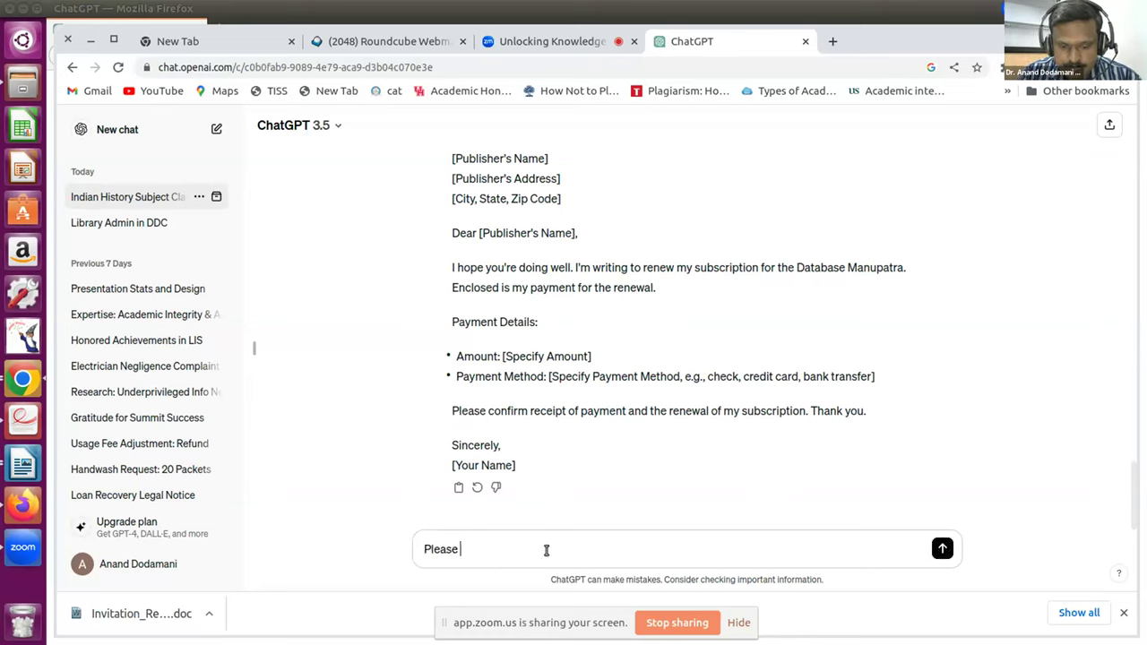
{"action": "type", "text": "prov"}
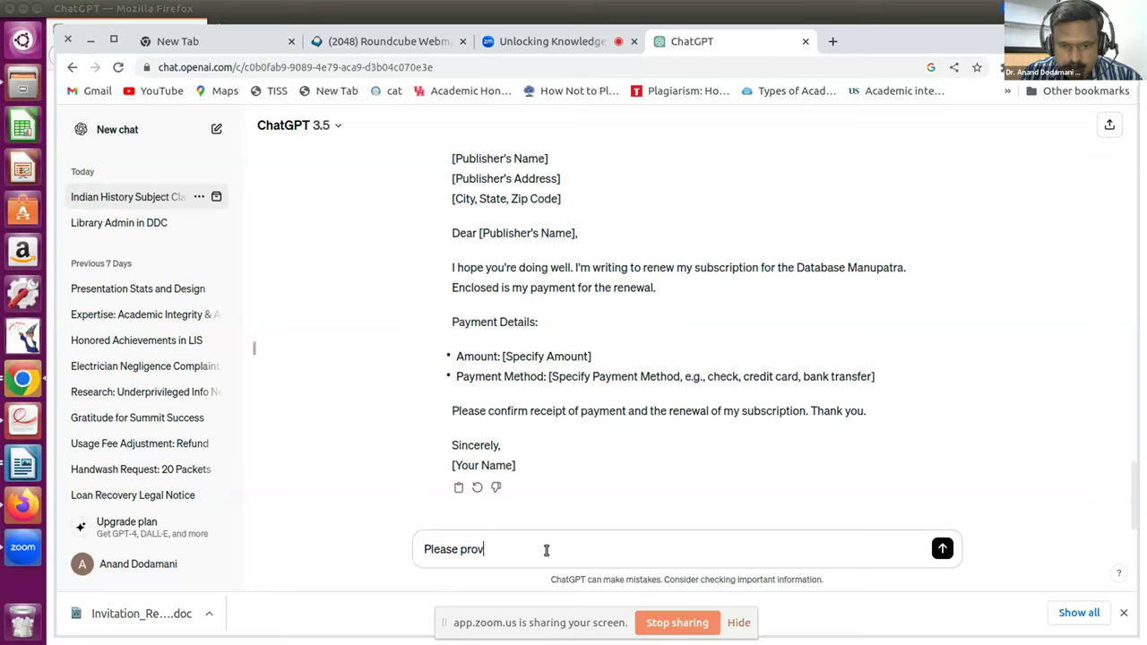
{"action": "key", "text": "BackSpace"}
{"action": "key", "text": "BackSpace"}
{"action": "key", "text": "BackSpace"}
{"action": "type", "text": "repare a work"}
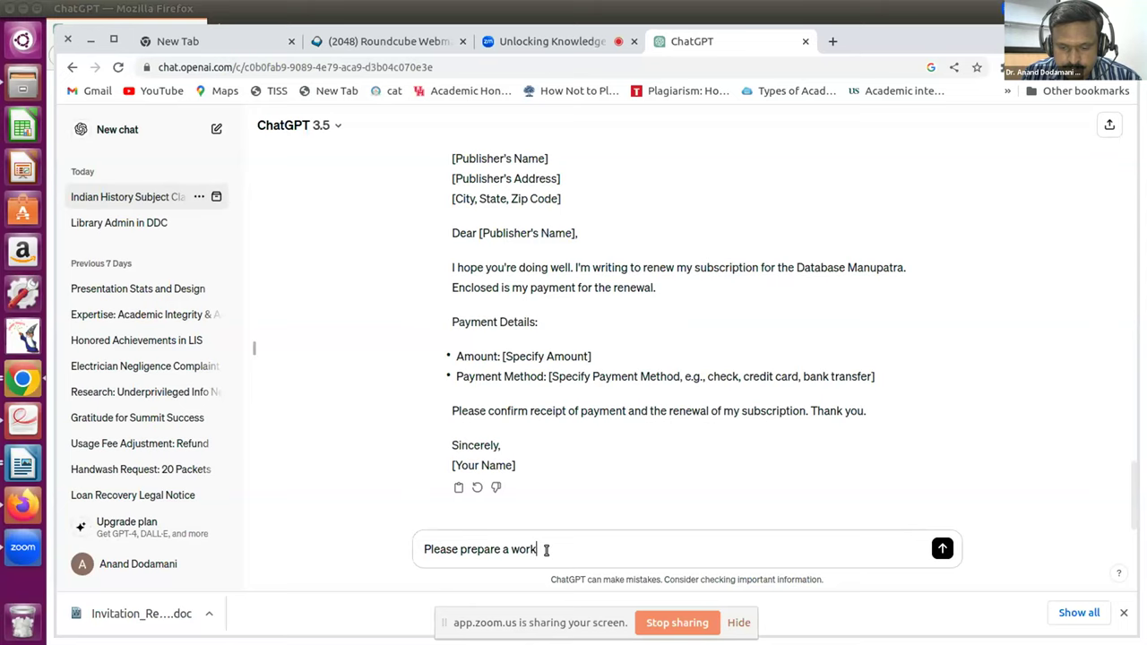
{"action": "type", "text": "flow to provide "}
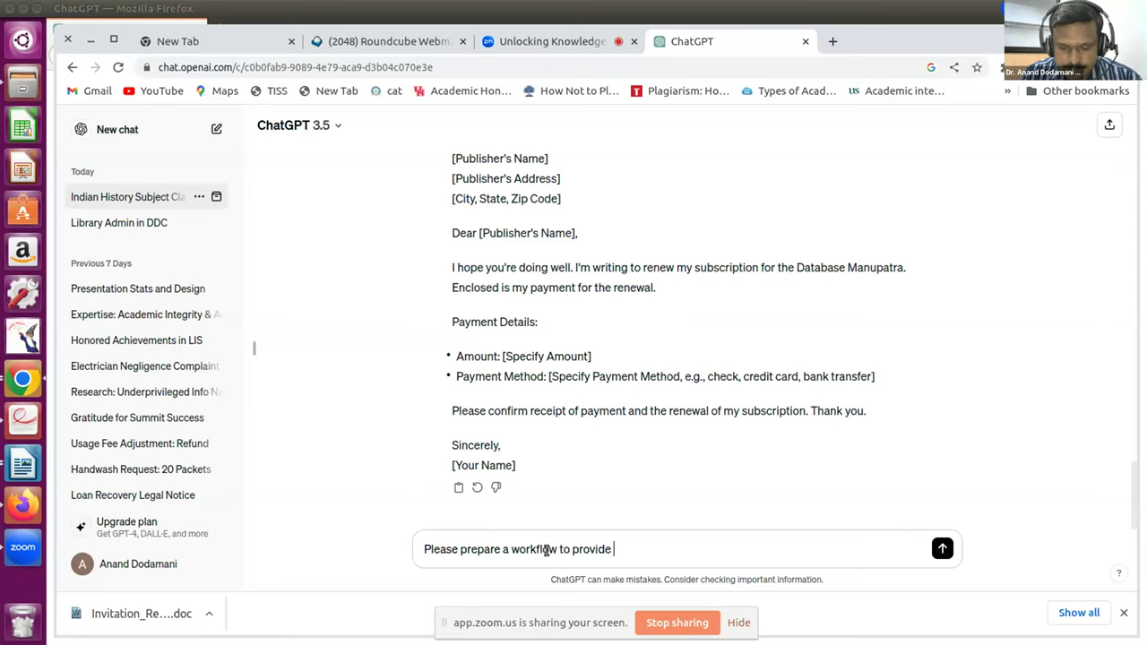
{"action": "type", "text": "Referenc"}
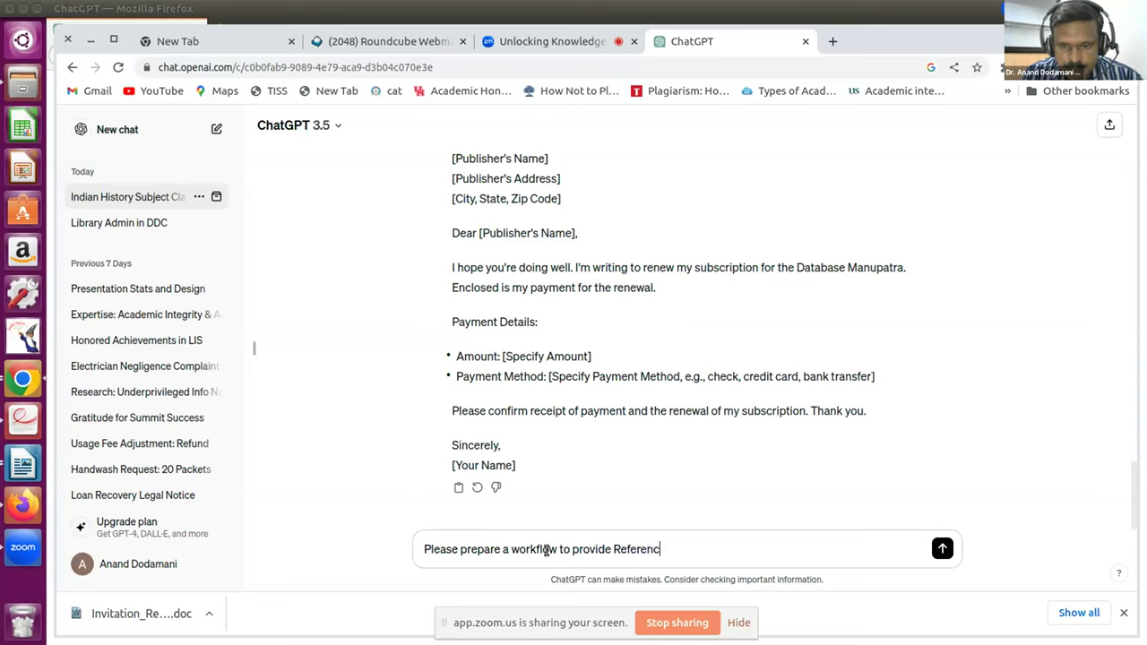
{"action": "type", "text": "e Service "}
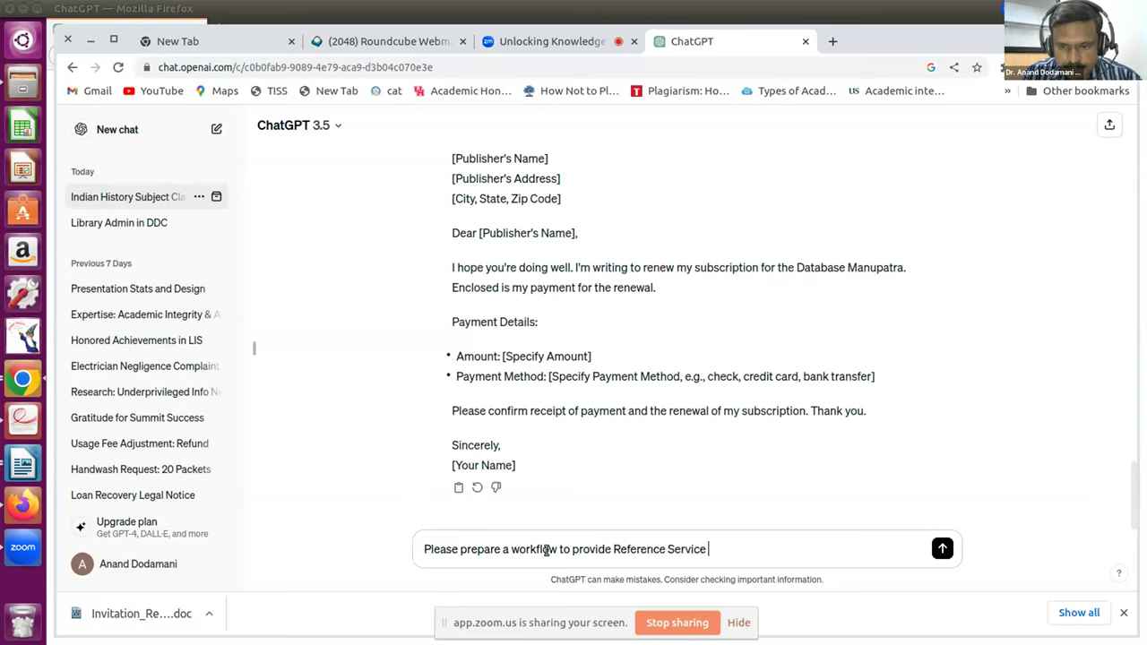
{"action": "type", "text": "in Academic Library"}
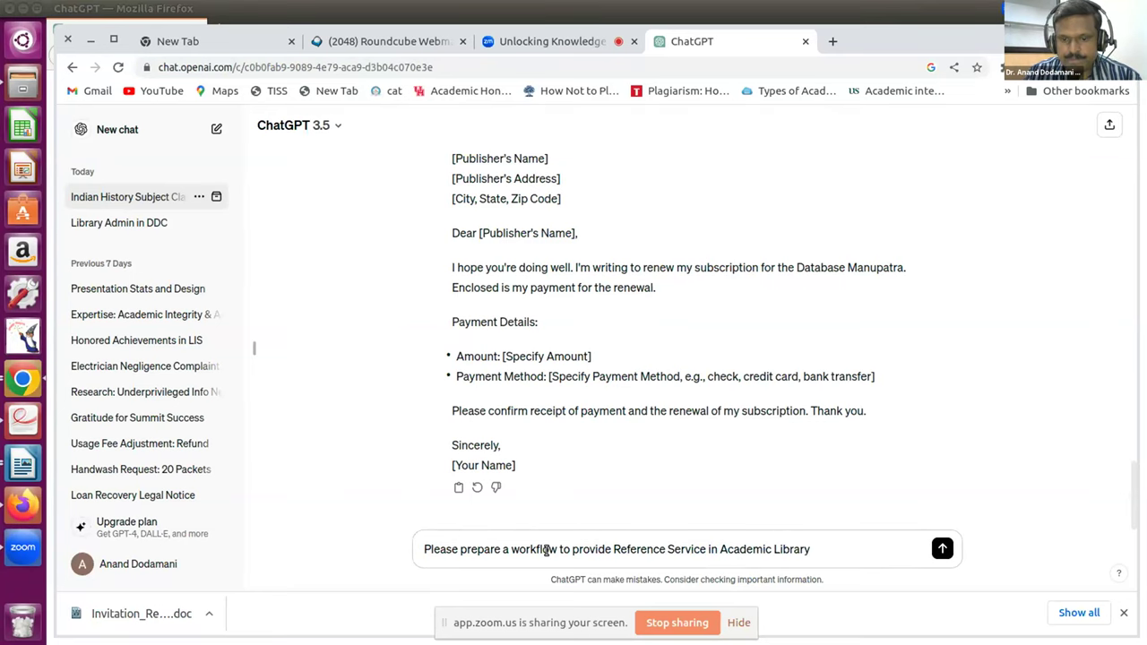
{"action": "key", "text": "Return"}
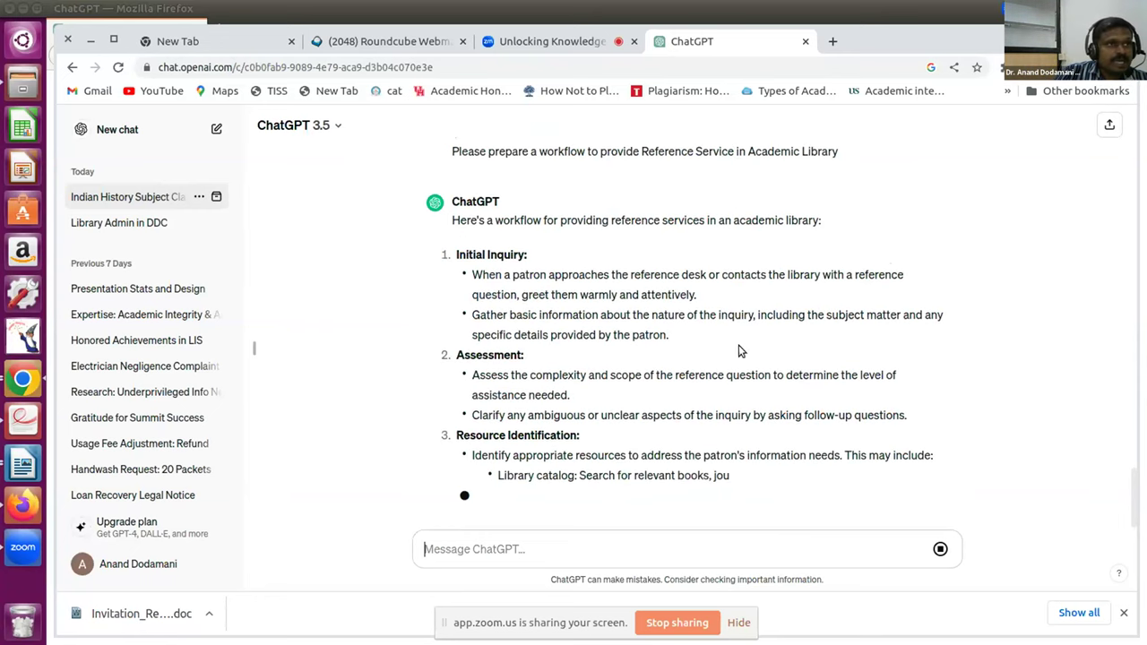
{"action": "scroll", "coordinate": [734, 377], "scroll_direction": "up", "scroll_amount": 1}
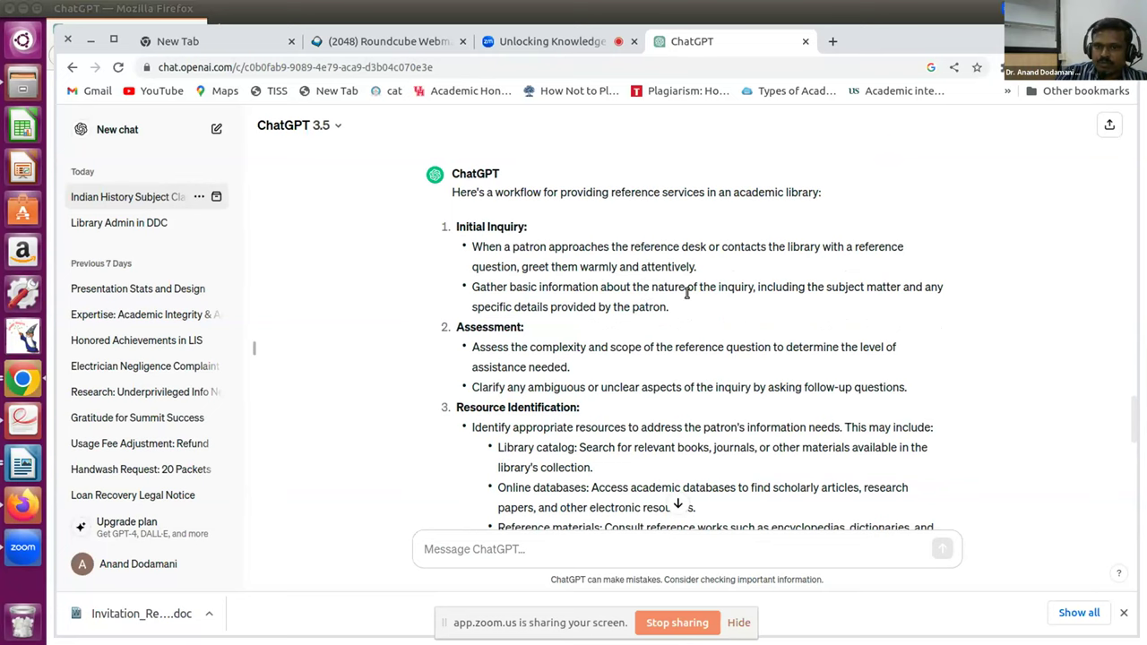
{"action": "scroll", "coordinate": [681, 302], "scroll_direction": "down", "scroll_amount": 2}
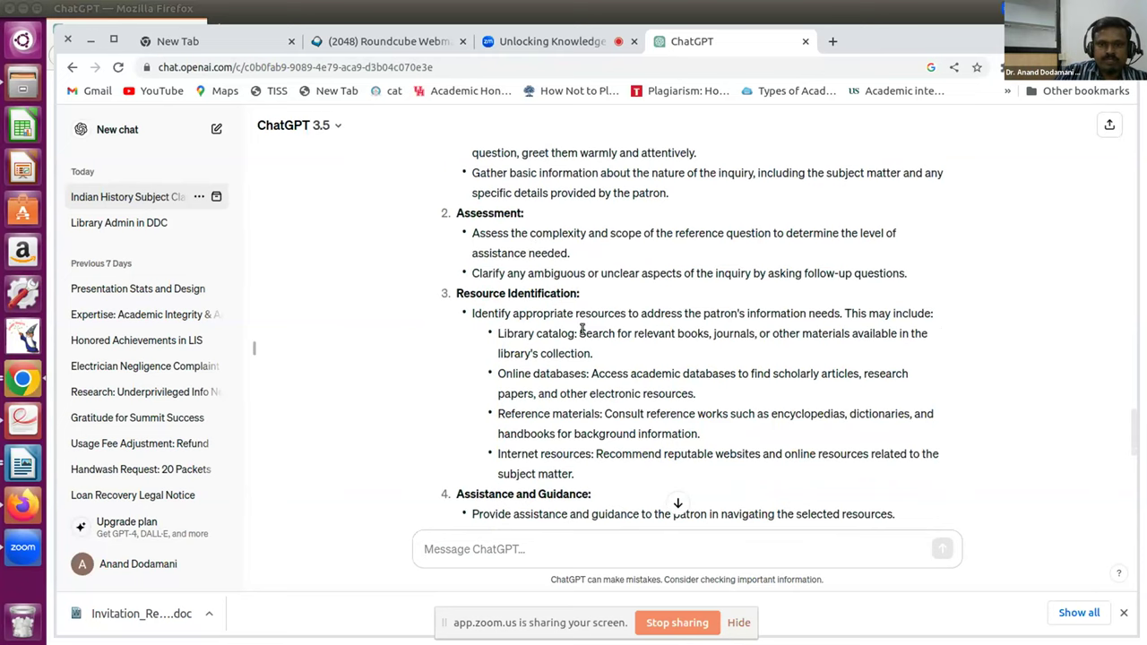
{"action": "scroll", "coordinate": [583, 329], "scroll_direction": "down", "scroll_amount": 2}
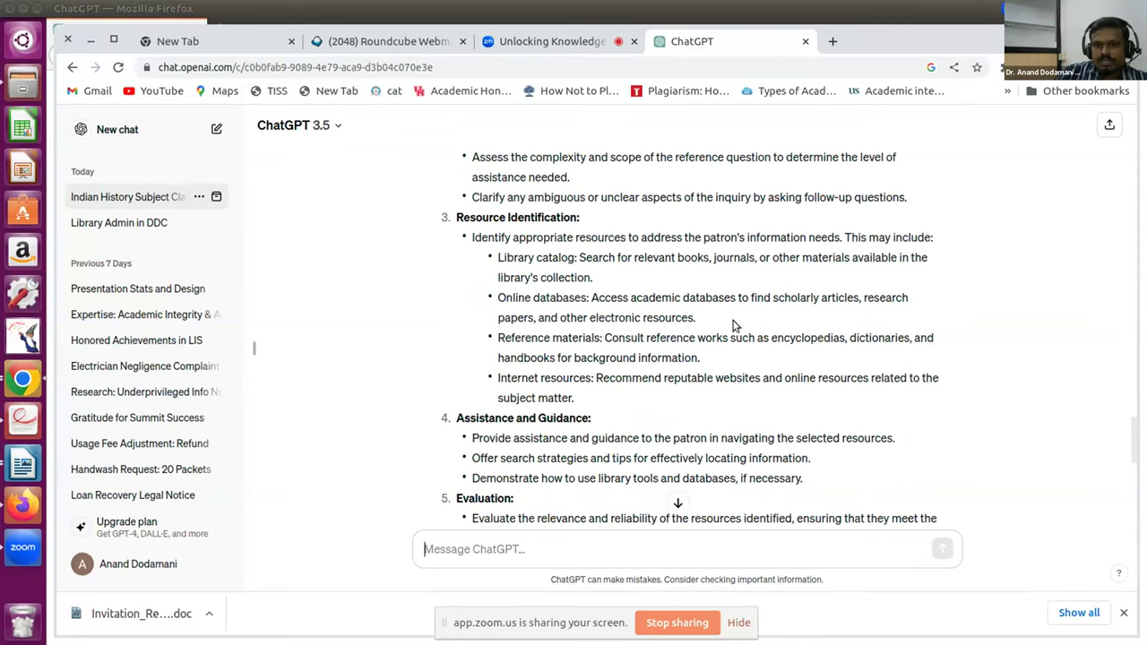
{"action": "scroll", "coordinate": [760, 410], "scroll_direction": "down", "scroll_amount": 3}
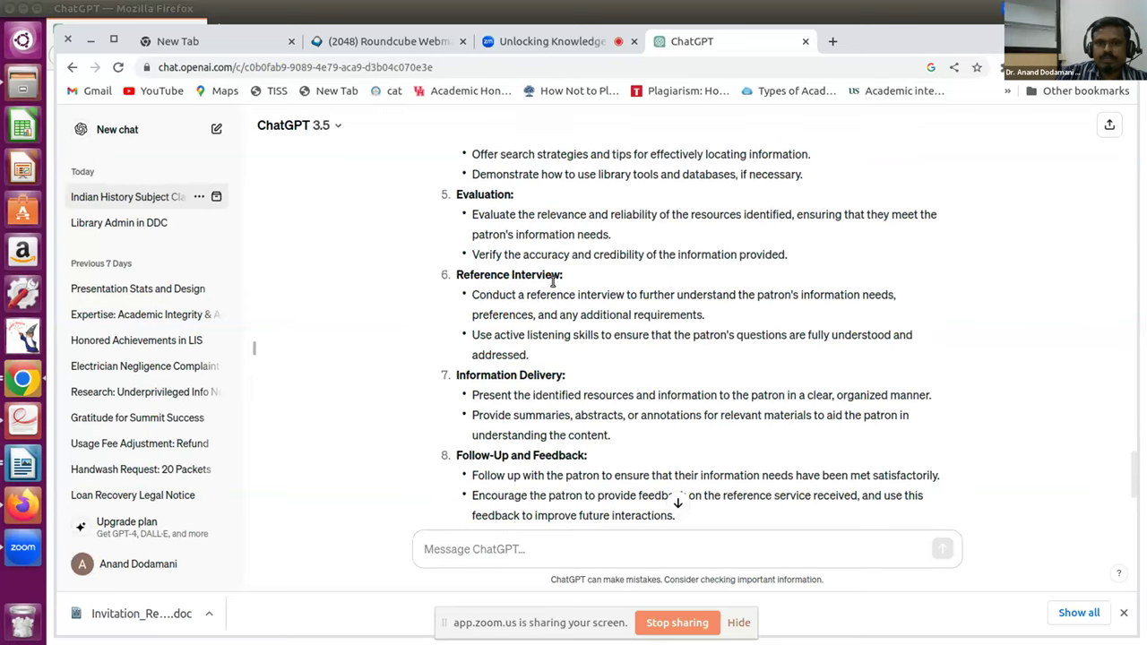
{"action": "scroll", "coordinate": [553, 281], "scroll_direction": "down", "scroll_amount": 2}
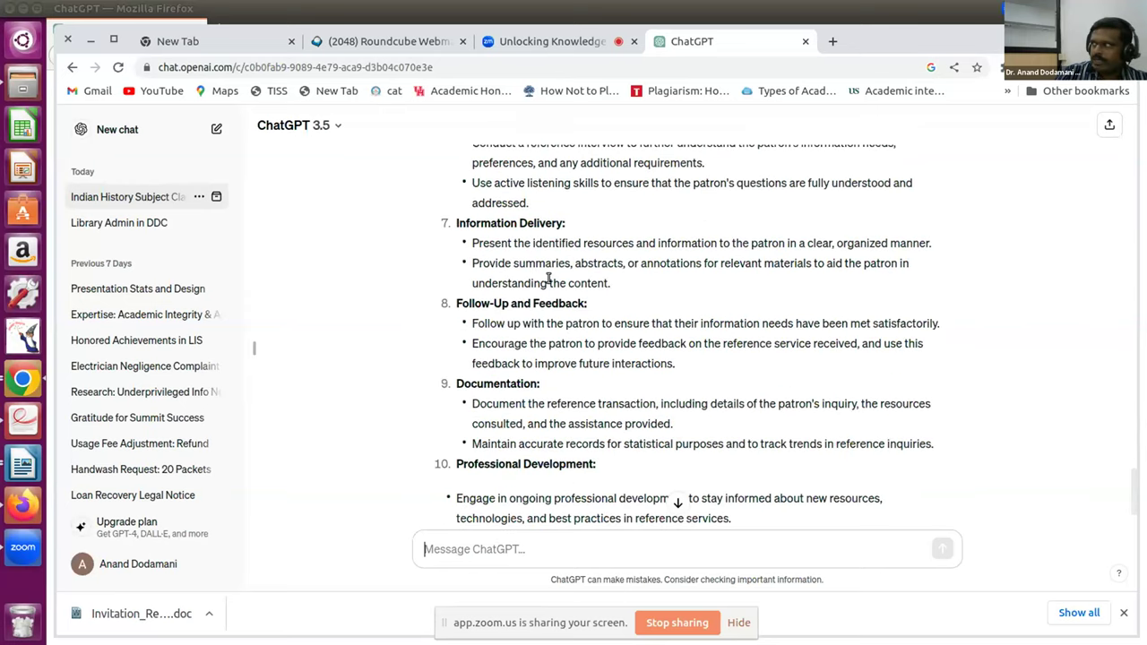
{"action": "scroll", "coordinate": [549, 279], "scroll_direction": "down", "scroll_amount": 2}
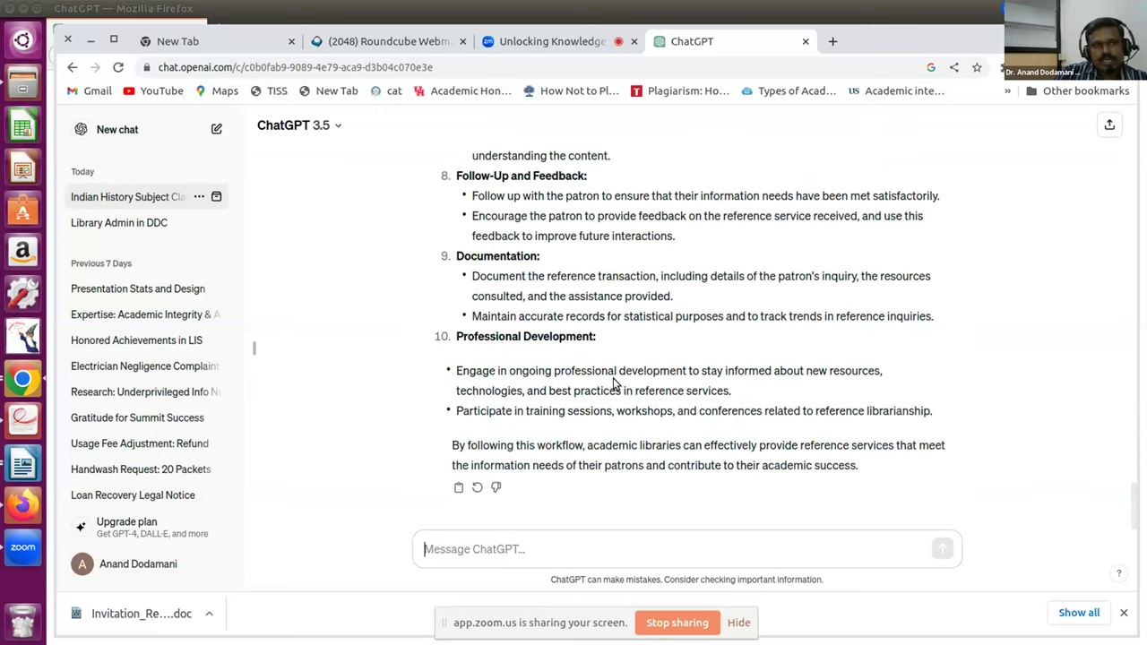
{"action": "scroll", "coordinate": [615, 384], "scroll_direction": "up", "scroll_amount": 5}
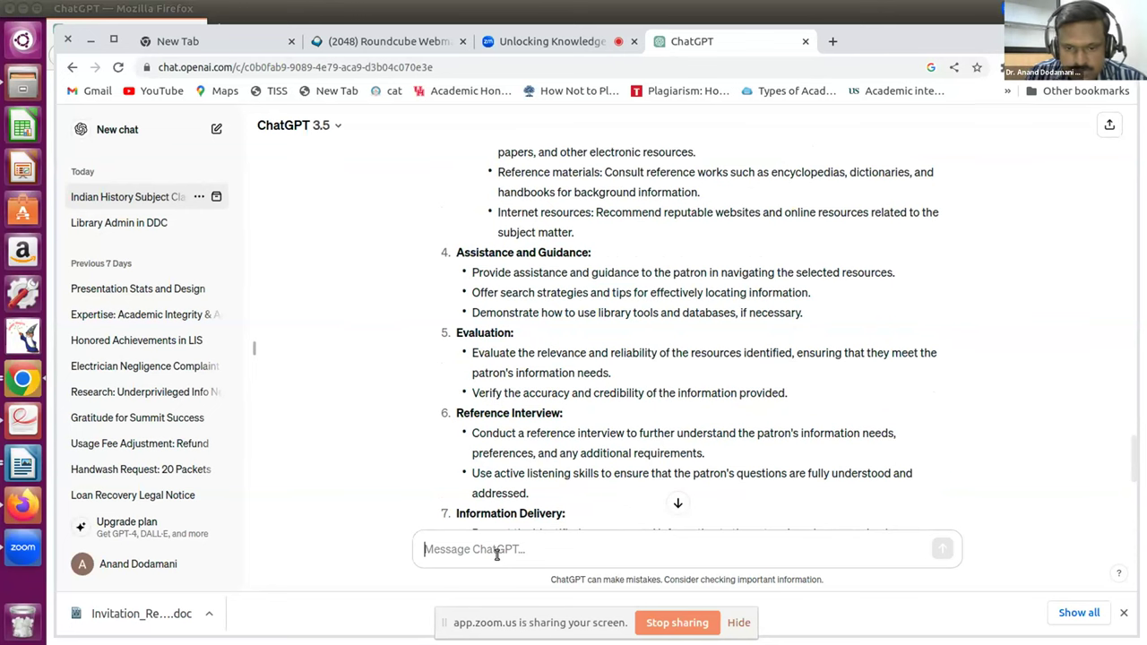
{"action": "scroll", "coordinate": [503, 485], "scroll_direction": "down", "scroll_amount": 3}
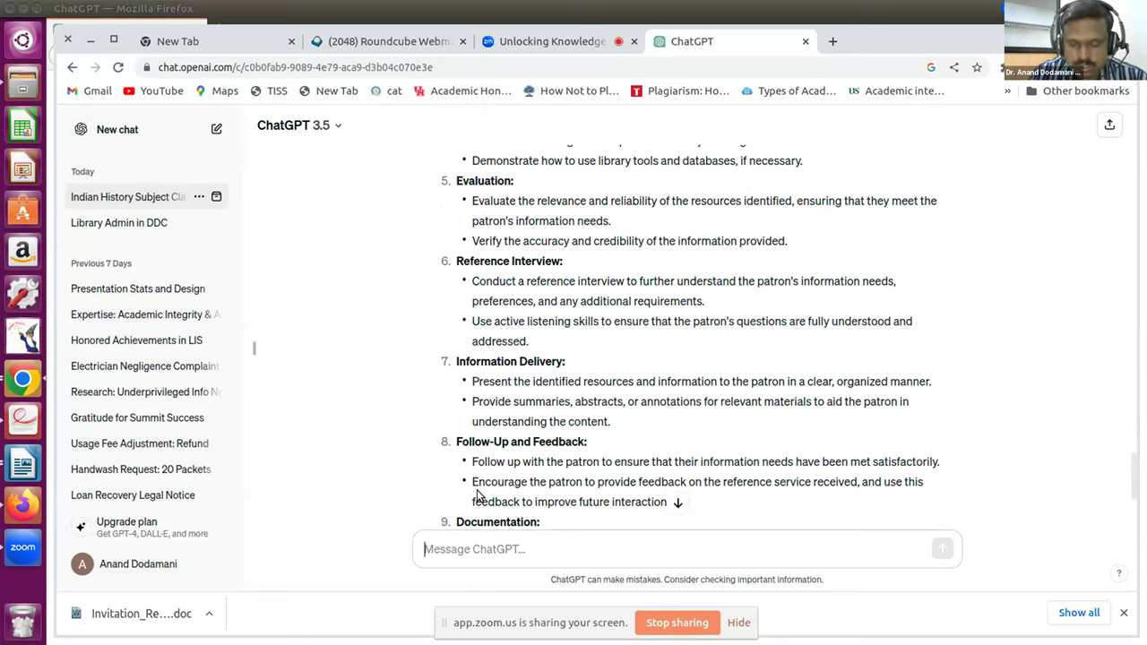
Request help with a presentation on Use of AI Tools in Research and scroll through the outline
{"action": "type", "text": "I wa"}
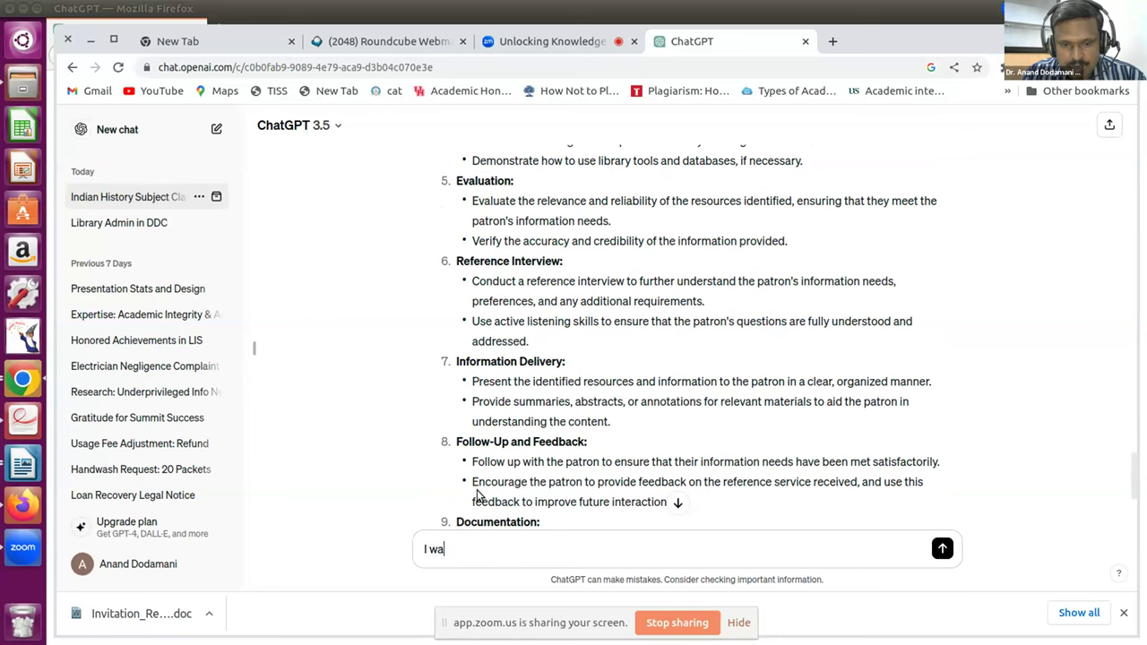
{"action": "type", "text": "nt to mak"}
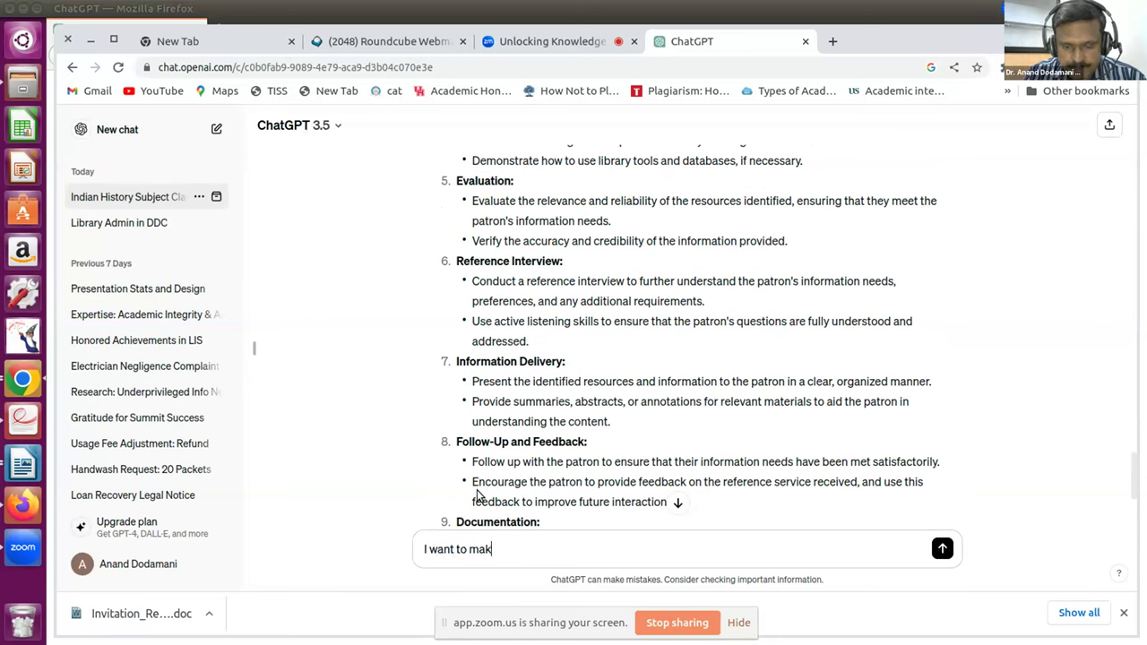
{"action": "type", "text": "e presentation o"}
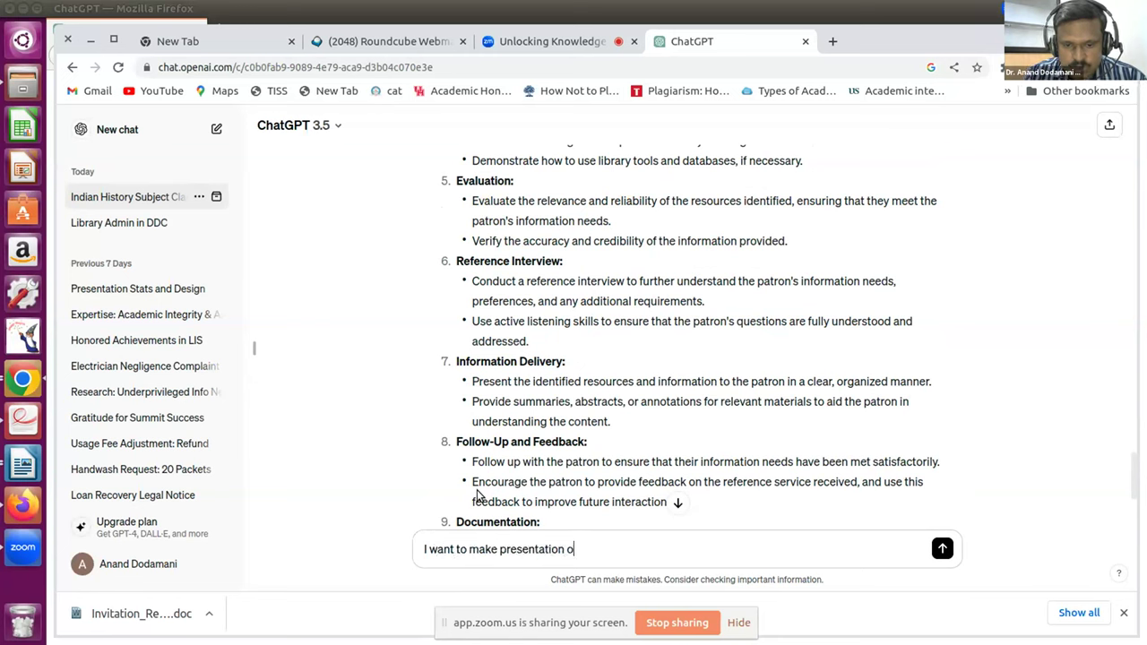
{"action": "type", "text": "n USe of"}
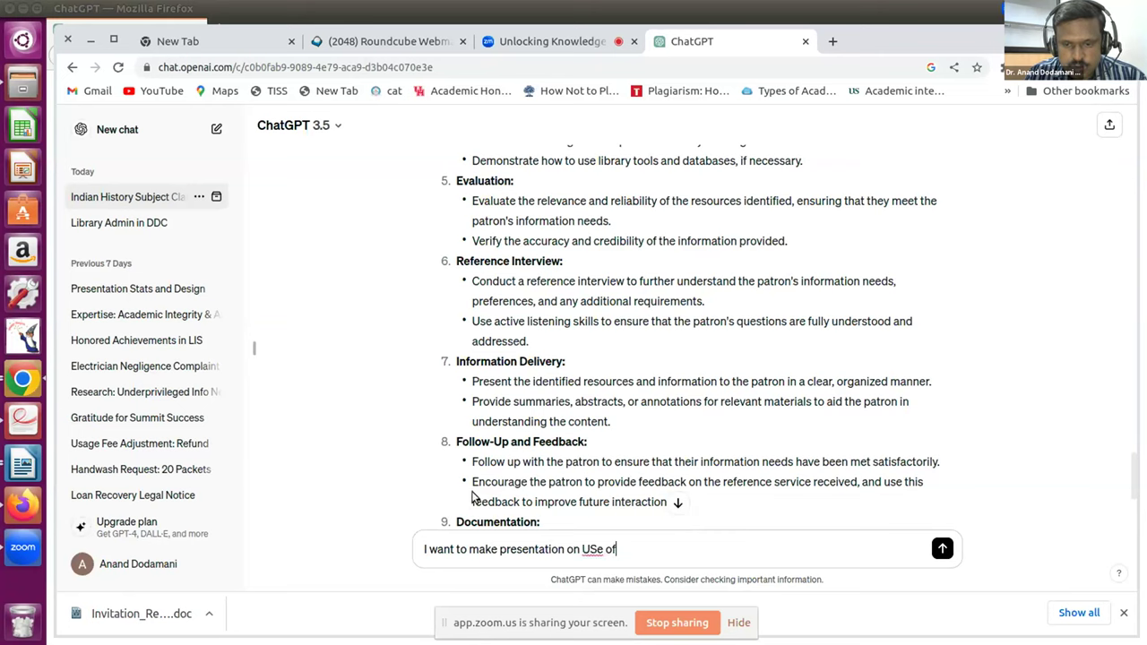
{"action": "key", "text": "BackSpace"}
{"action": "key", "text": "BackSpace"}
{"action": "key", "text": "BackSpace"}
{"action": "key", "text": "BackSpace"}
{"action": "key", "text": "BackSpace"}
{"action": "type", "text": "se of AI Tools in Research. Please hel"}
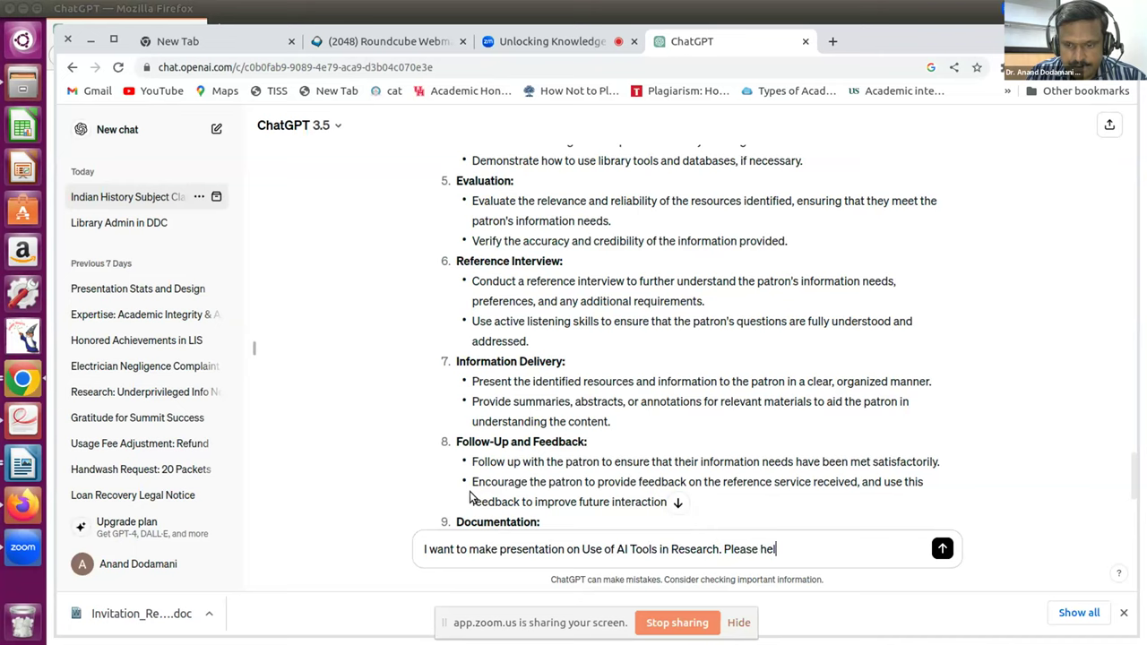
{"action": "type", "text": "p me"}
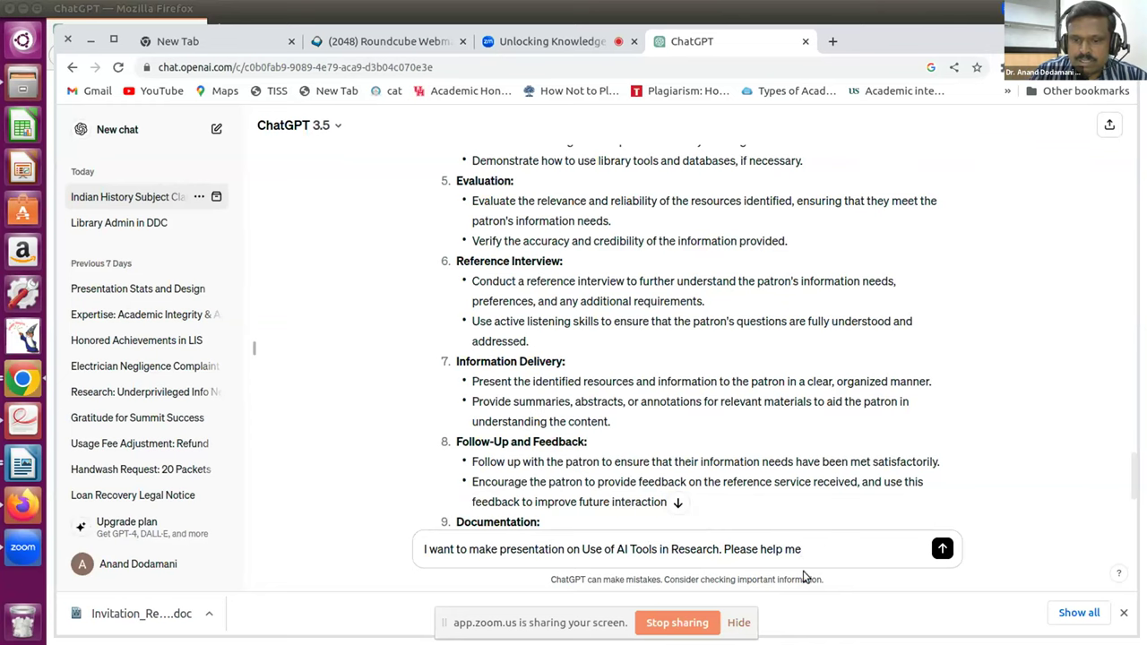
{"action": "key", "text": "Return"}
{"action": "scroll", "coordinate": [648, 418], "scroll_direction": "down", "scroll_amount": 8}
{"action": "scroll", "coordinate": [683, 416], "scroll_direction": "down", "scroll_amount": 2}
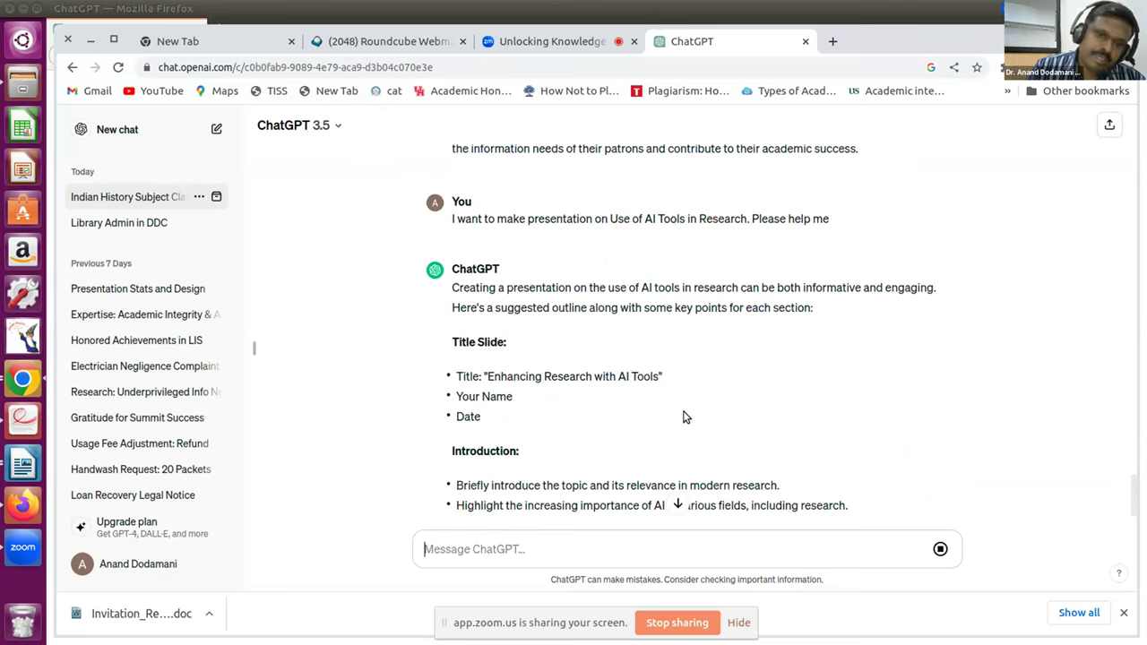
{"action": "scroll", "coordinate": [681, 419], "scroll_direction": "down", "scroll_amount": 4}
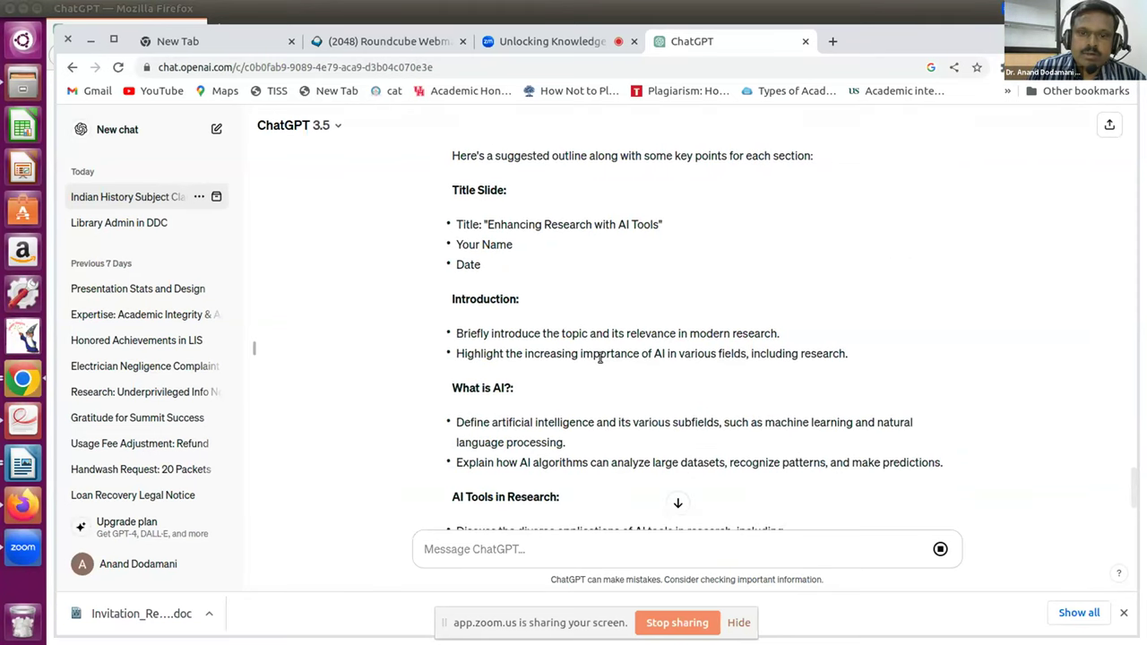
{"action": "scroll", "coordinate": [531, 412], "scroll_direction": "down", "scroll_amount": 4}
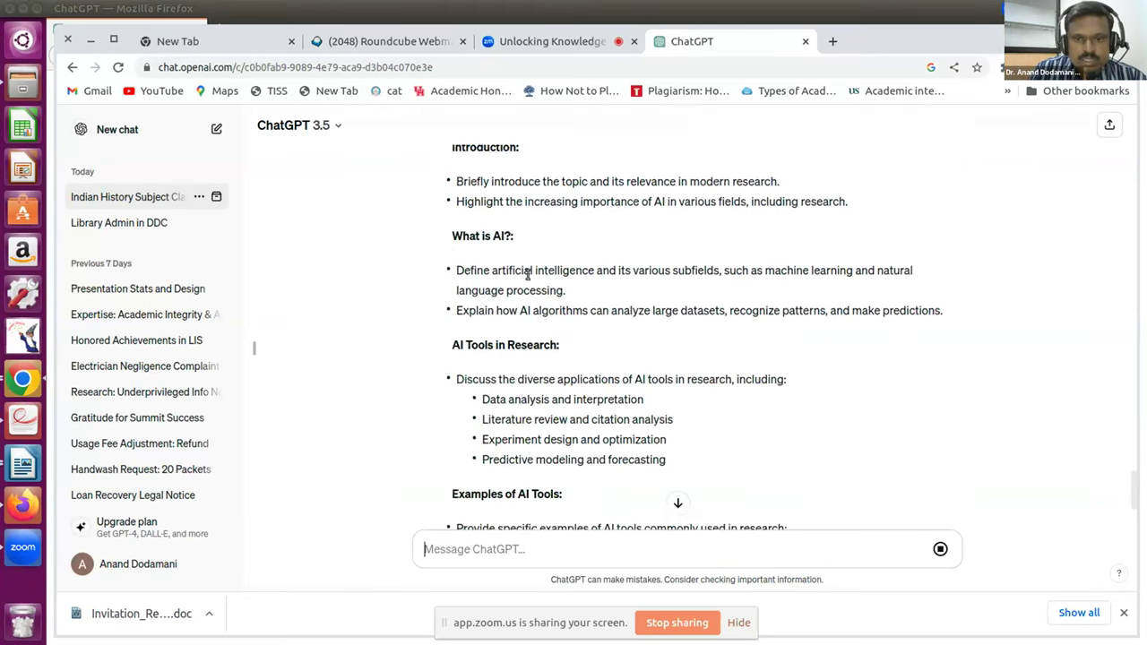
{"action": "scroll", "coordinate": [610, 367], "scroll_direction": "down", "scroll_amount": 4}
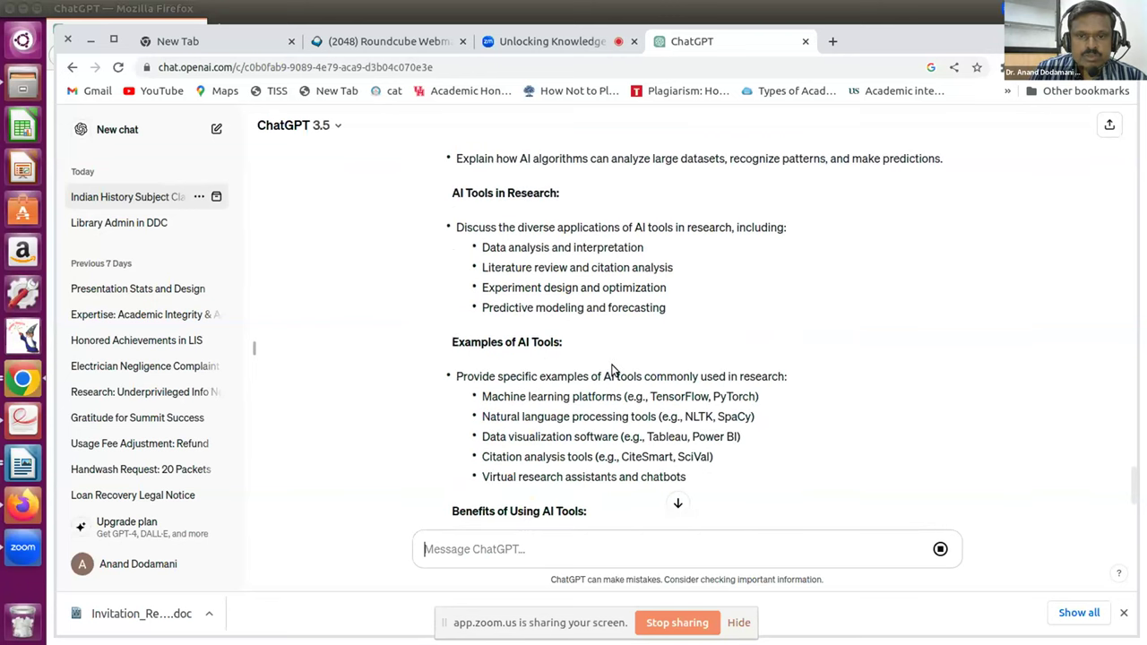
{"action": "scroll", "coordinate": [567, 377], "scroll_direction": "down", "scroll_amount": 4}
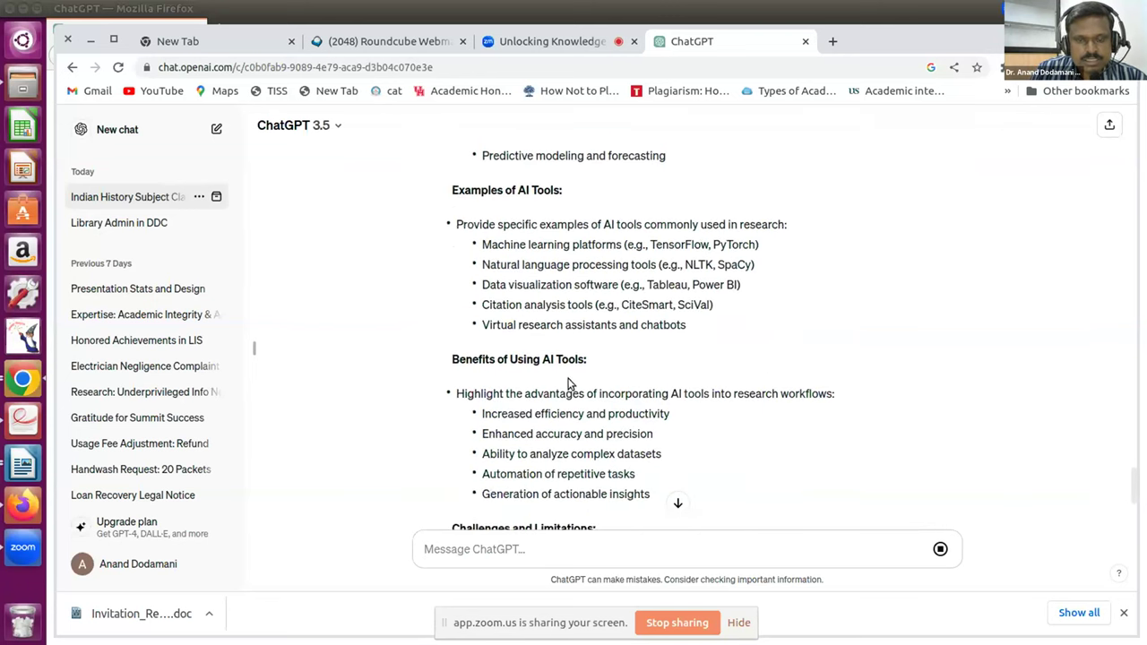
{"action": "scroll", "coordinate": [568, 383], "scroll_direction": "down", "scroll_amount": 10}
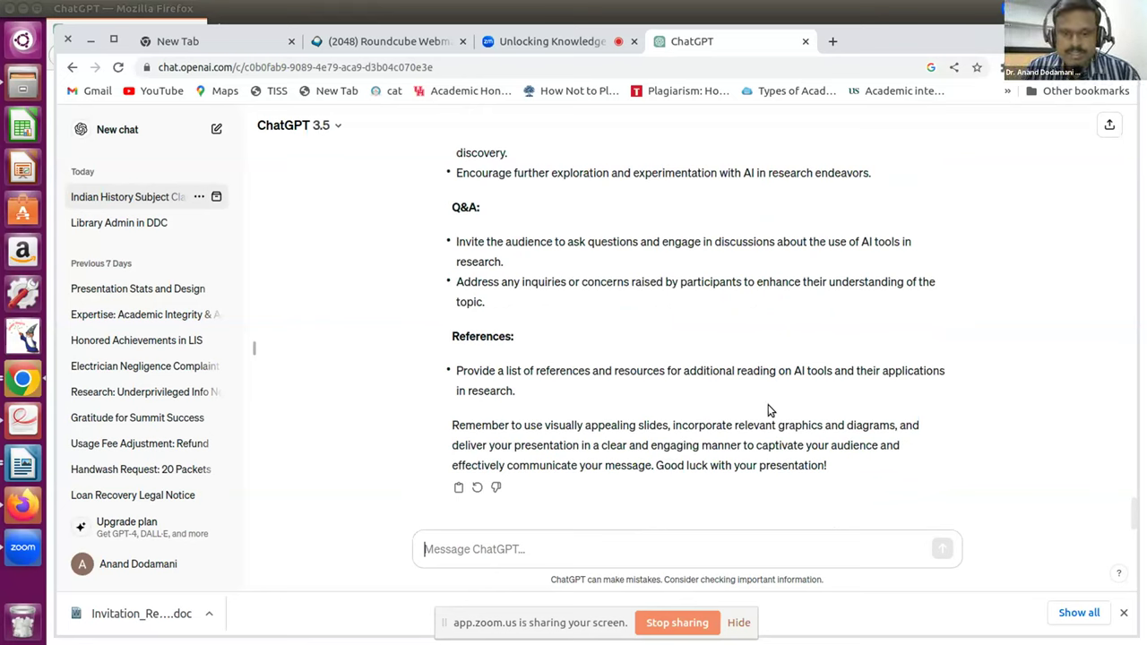
Ask ChatGPT to review some papers on AI in Research and scroll through its 10-step guide
{"action": "type", "text": "I"}
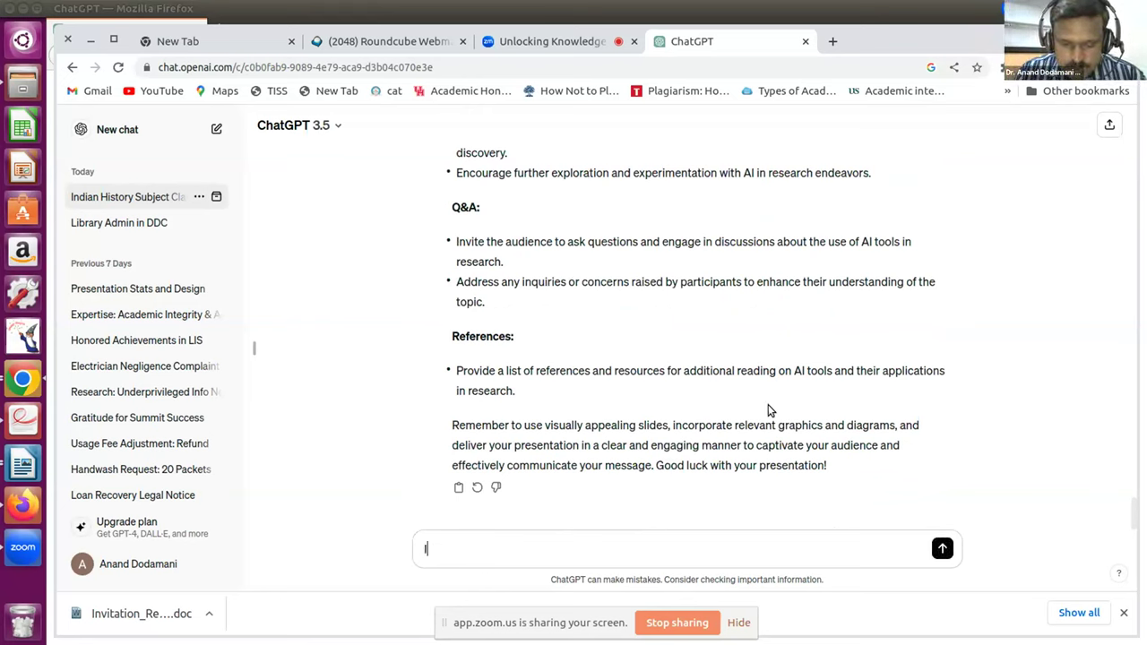
{"action": "type", "text": " am conducti"}
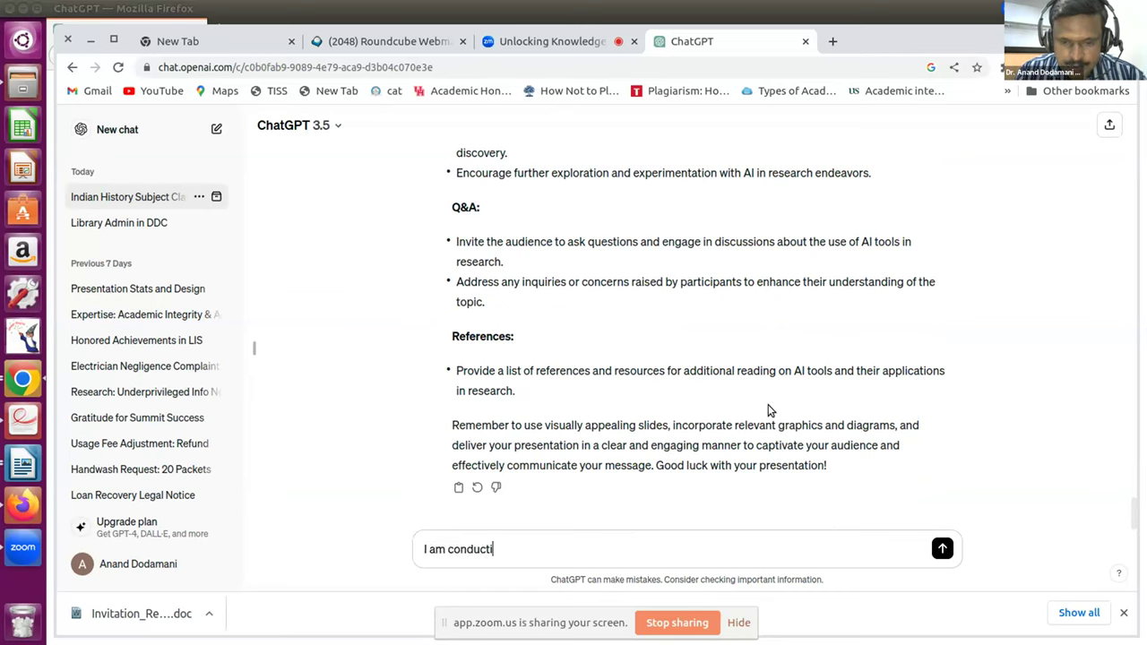
{"action": "type", "text": "ng a resea"}
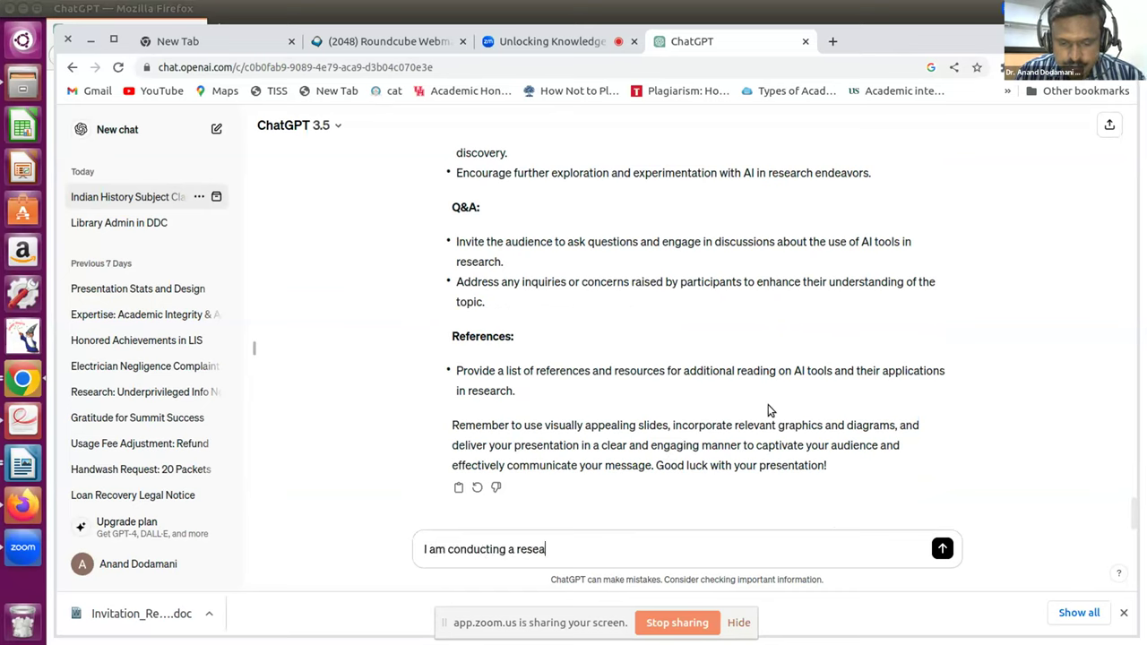
{"action": "type", "text": "rch on AI in Research"}
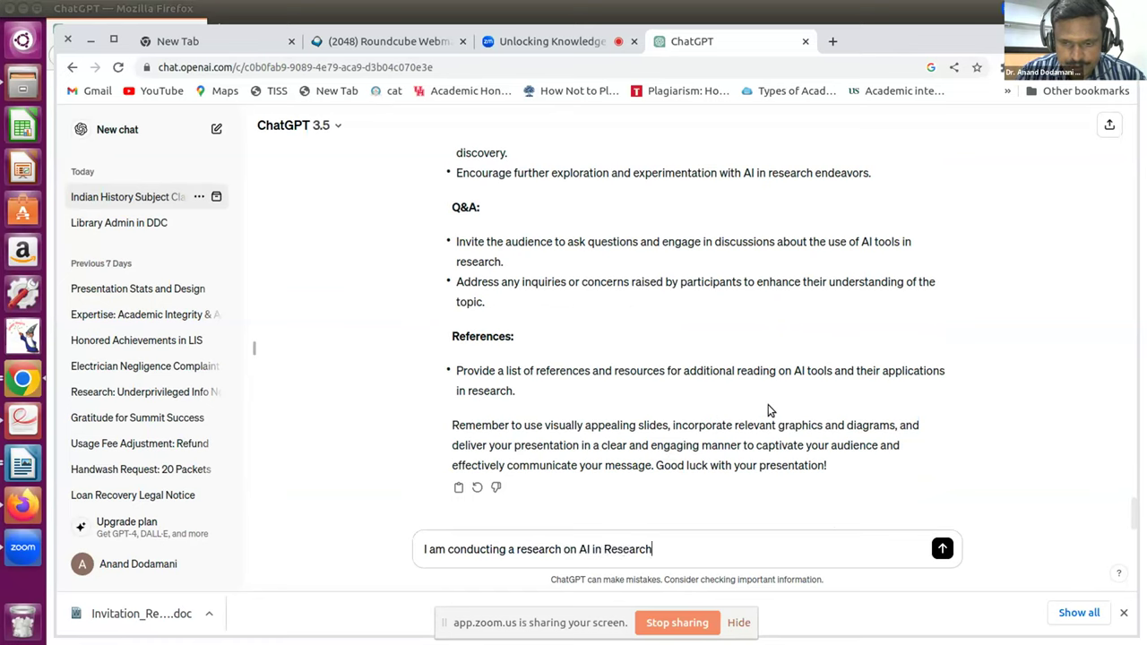
{"action": "type", "text": ". Please re"}
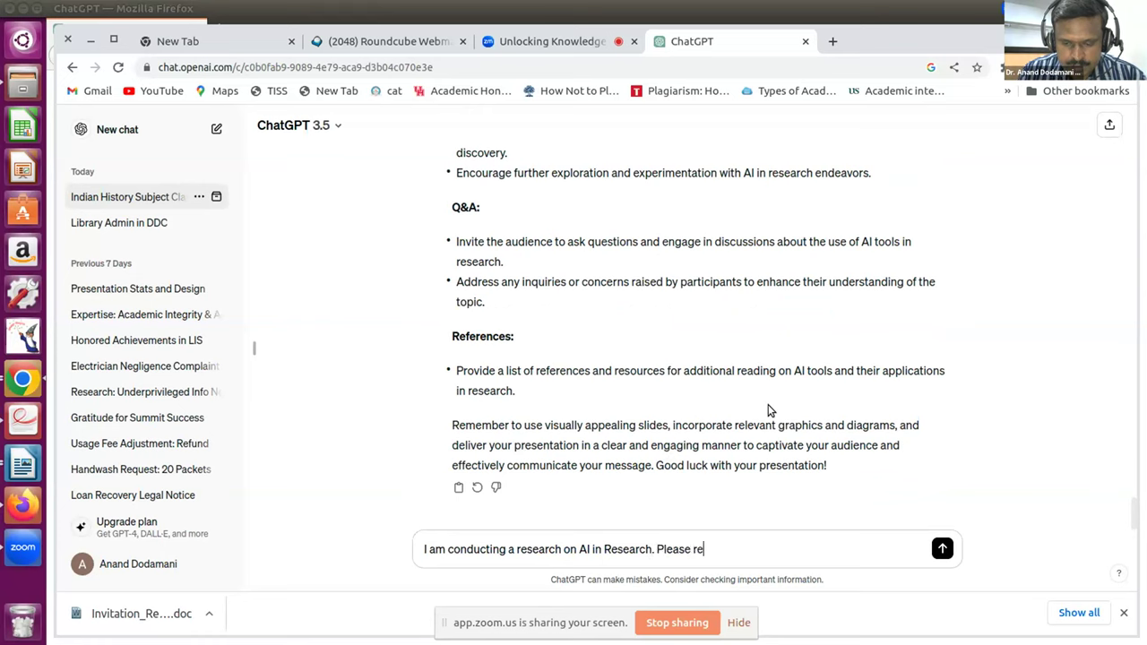
{"action": "type", "text": "view some papers"}
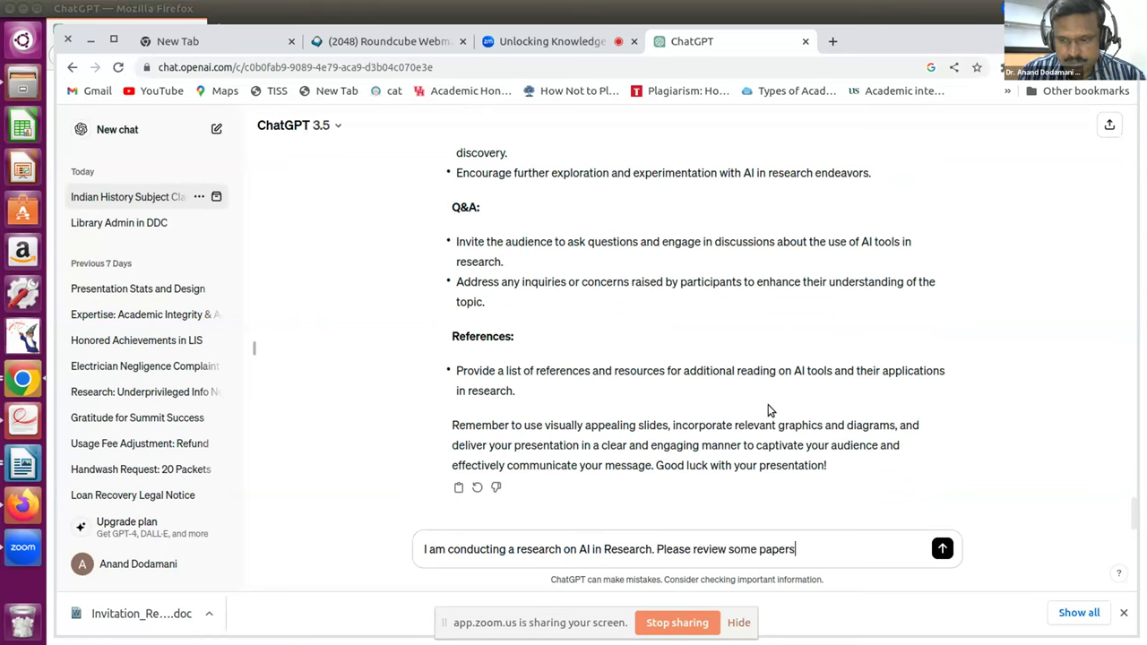
{"action": "key", "text": "Return"}
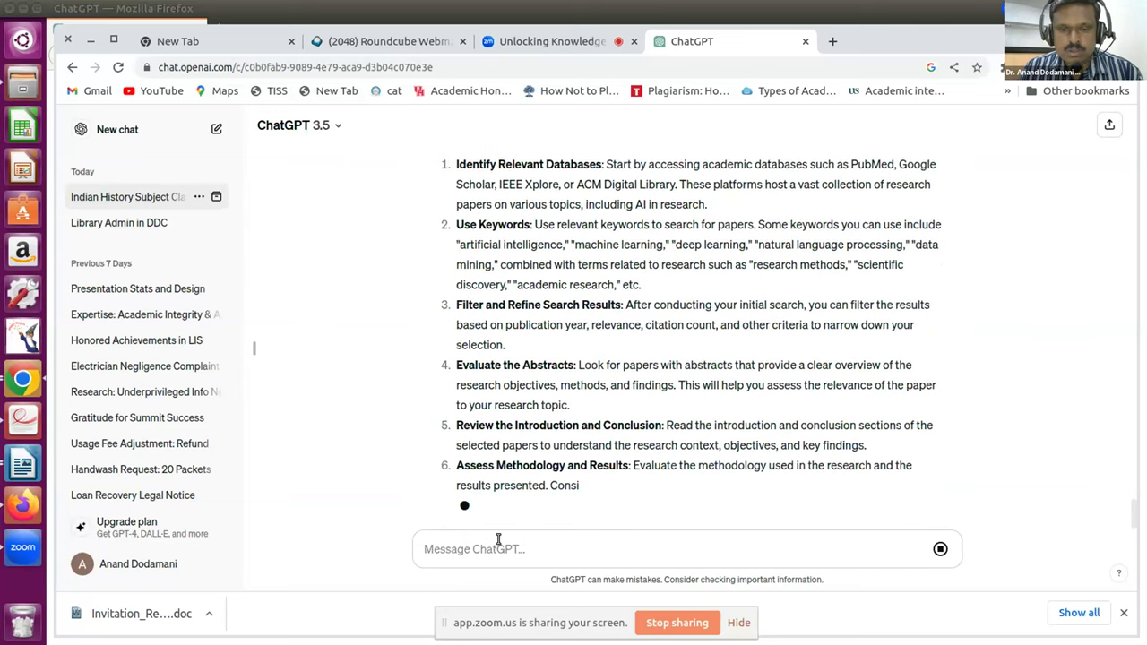
{"action": "scroll", "coordinate": [863, 470], "scroll_direction": "up", "scroll_amount": 3}
{"action": "scroll", "coordinate": [863, 470], "scroll_direction": "up", "scroll_amount": 2}
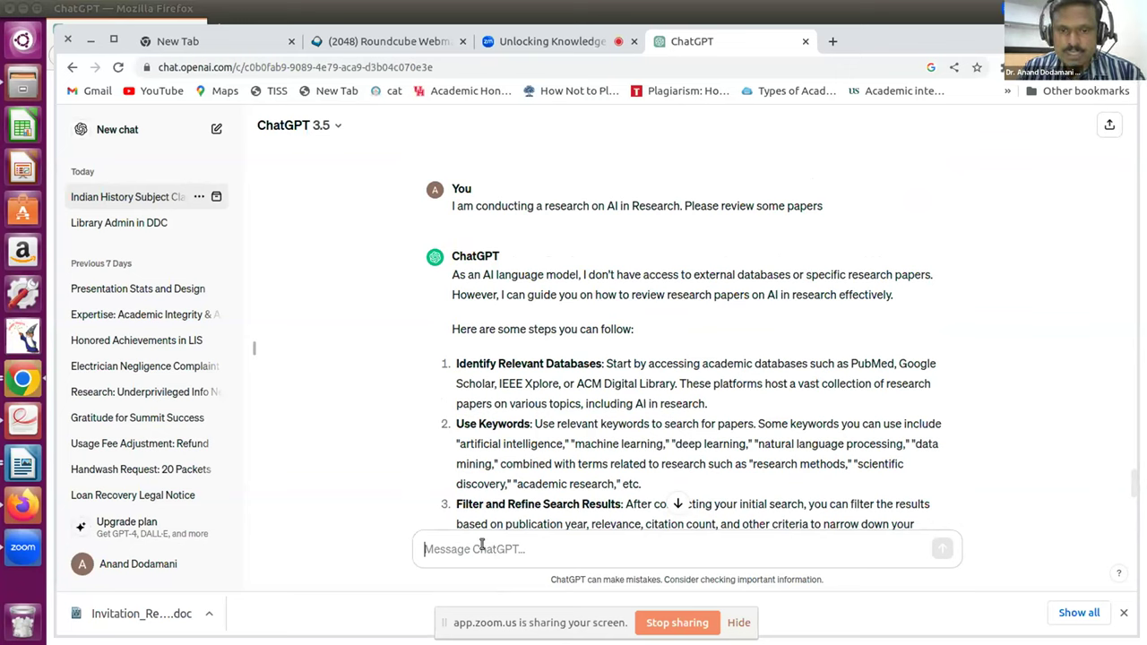
{"action": "scroll", "coordinate": [509, 461], "scroll_direction": "down", "scroll_amount": 3}
{"action": "scroll", "coordinate": [524, 436], "scroll_direction": "down", "scroll_amount": 2}
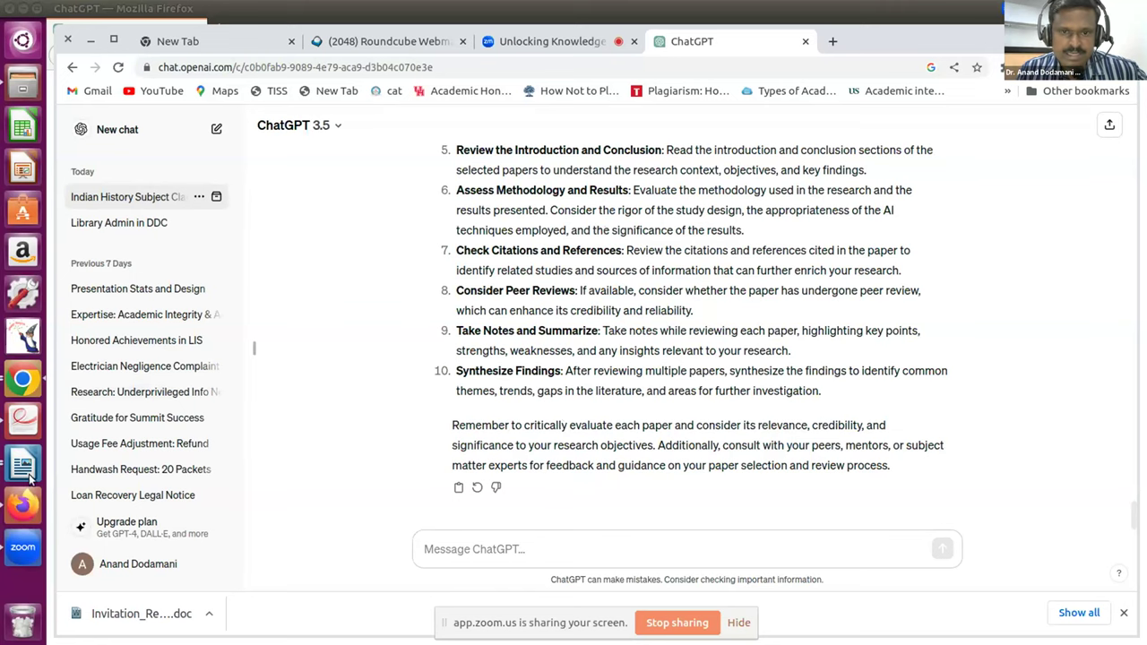
Bring up the paper in Writer and place the cursor at its title
{"action": "left_click", "coordinate": [23, 464]}
{"action": "left_click", "coordinate": [534, 388]}
{"action": "scroll", "coordinate": [534, 388], "scroll_direction": "up", "scroll_amount": 1}
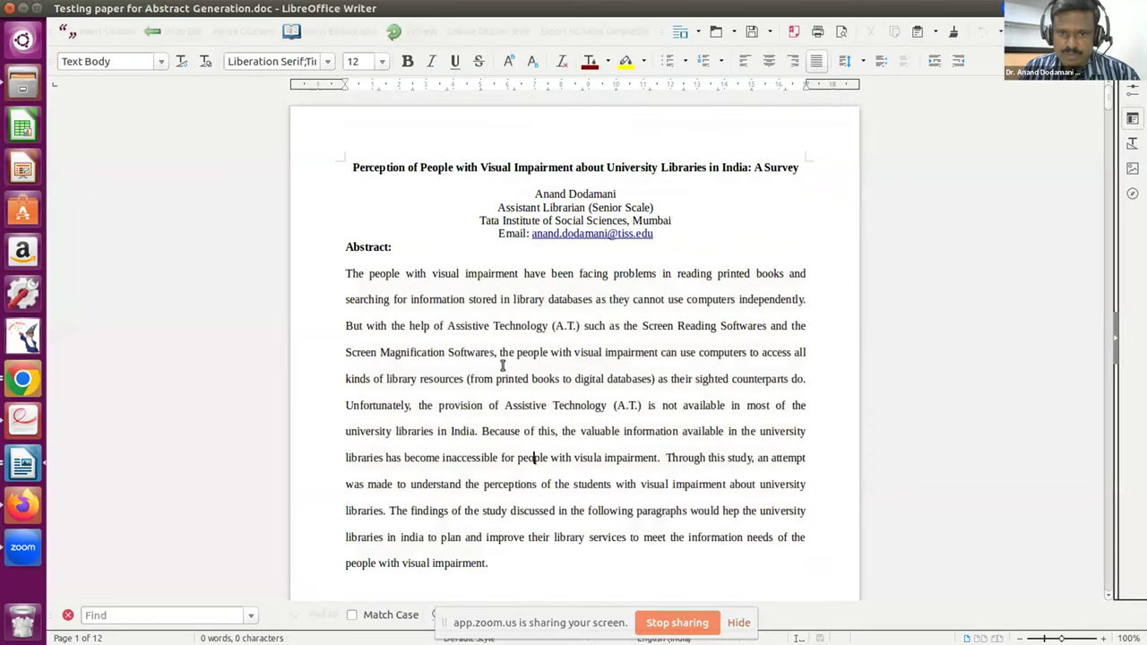
{"action": "left_click", "coordinate": [354, 170]}
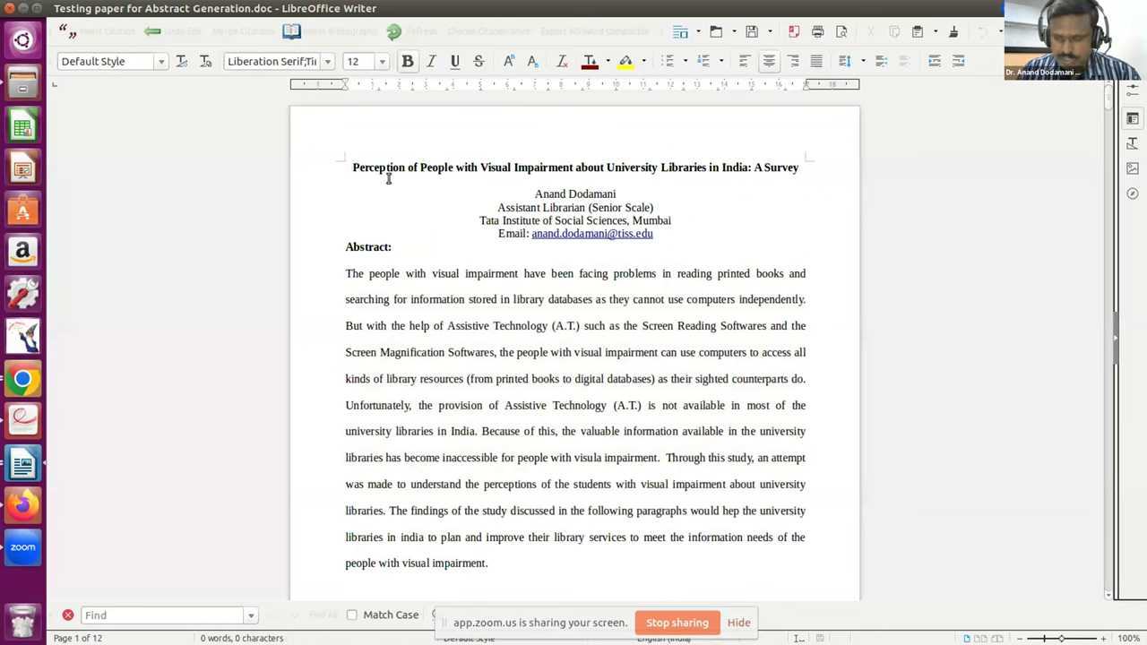
Select and copy the paper text from the title through the Conclusion
{"action": "key", "text": "shift+Down"}
{"action": "key", "text": "shift+Down"}
{"action": "key", "text": "shift+Down"}
{"action": "key", "text": "shift+Down"}
{"action": "key", "text": "shift+Down"}
{"action": "key", "text": "shift+Down"}
{"action": "key", "text": "shift+Down"}
{"action": "key", "text": "shift+Down"}
{"action": "key", "text": "shift+Down"}
{"action": "key", "text": "shift+Down"}
{"action": "key", "text": "shift+Down"}
{"action": "key", "text": "shift+Down"}
{"action": "key", "text": "shift+Down"}
{"action": "key", "text": "shift+Down"}
{"action": "key", "text": "shift+Down"}
{"action": "key", "text": "shift+Down"}
{"action": "key", "text": "shift+Down"}
{"action": "key", "text": "shift+Down"}
{"action": "key", "text": "shift+Down"}
{"action": "key", "text": "shift+Down"}
{"action": "key", "text": "shift+Down"}
{"action": "key", "text": "shift+Down"}
{"action": "key", "text": "shift+Down"}
{"action": "key", "text": "shift+Down"}
{"action": "key", "text": "shift+Down"}
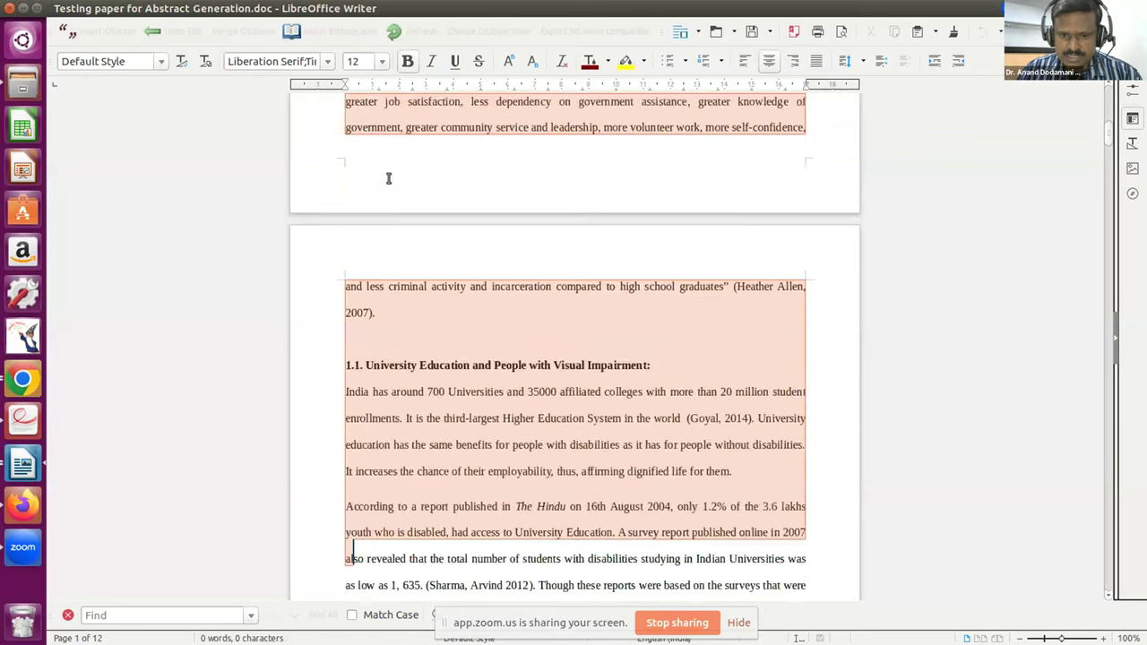
{"action": "key", "text": "shift+Down"}
{"action": "key", "text": "shift+Down"}
{"action": "key", "text": "shift+Down"}
{"action": "key", "text": "shift+Down"}
{"action": "key", "text": "shift+Down"}
{"action": "key", "text": "shift+Down"}
{"action": "key", "text": "shift+Down"}
{"action": "key", "text": "shift+Down"}
{"action": "key", "text": "shift+Down"}
{"action": "key", "text": "shift+Down"}
{"action": "key", "text": "shift+Down"}
{"action": "key", "text": "shift+Down"}
{"action": "key", "text": "shift+Down"}
{"action": "key", "text": "shift+Down"}
{"action": "key", "text": "shift+Down"}
{"action": "key", "text": "shift+Down"}
{"action": "key", "text": "shift+Down"}
{"action": "key", "text": "shift+Down"}
{"action": "key", "text": "shift+Down"}
{"action": "key", "text": "shift+Down"}
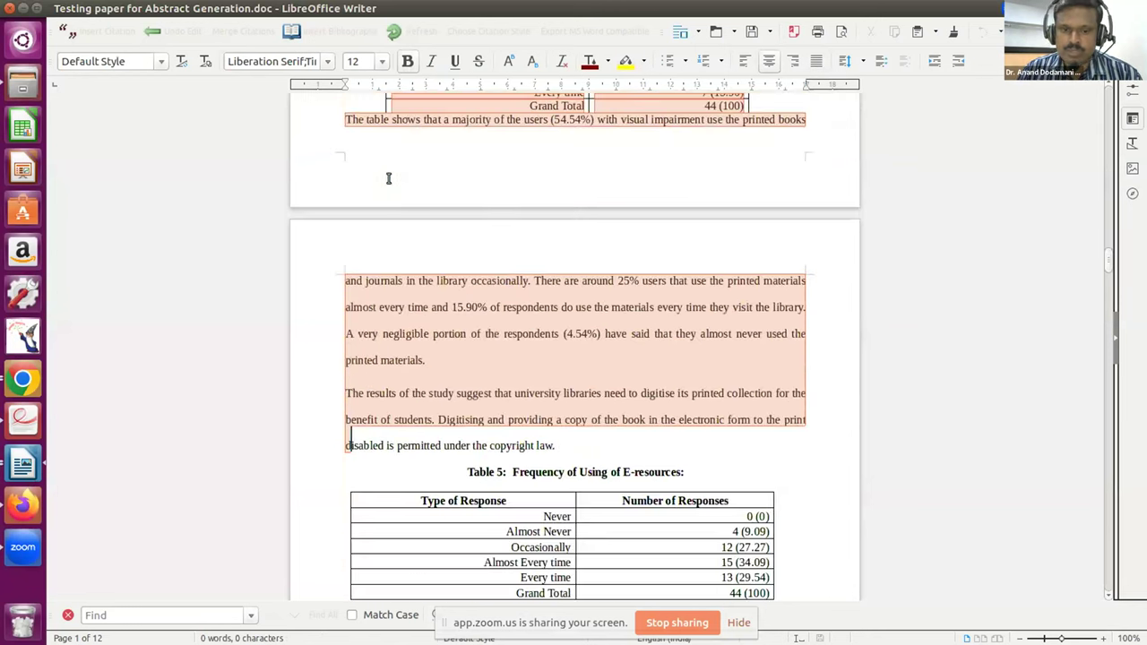
{"action": "key", "text": "shift+Down"}
{"action": "key", "text": "shift+Down"}
{"action": "key", "text": "shift+Down"}
{"action": "key", "text": "shift+Down"}
{"action": "key", "text": "shift+Down"}
{"action": "key", "text": "shift+Down"}
{"action": "key", "text": "shift+Down"}
{"action": "key", "text": "shift+Down"}
{"action": "key", "text": "shift+Down"}
{"action": "key", "text": "shift+Down"}
{"action": "key", "text": "shift+Down"}
{"action": "key", "text": "shift+Down"}
{"action": "key", "text": "shift+Down"}
{"action": "key", "text": "shift+Down"}
{"action": "key", "text": "shift+Down"}
{"action": "key", "text": "shift+Down"}
{"action": "key", "text": "shift+Down"}
{"action": "key", "text": "shift+Down"}
{"action": "key", "text": "shift+Down"}
{"action": "key", "text": "shift+Down"}
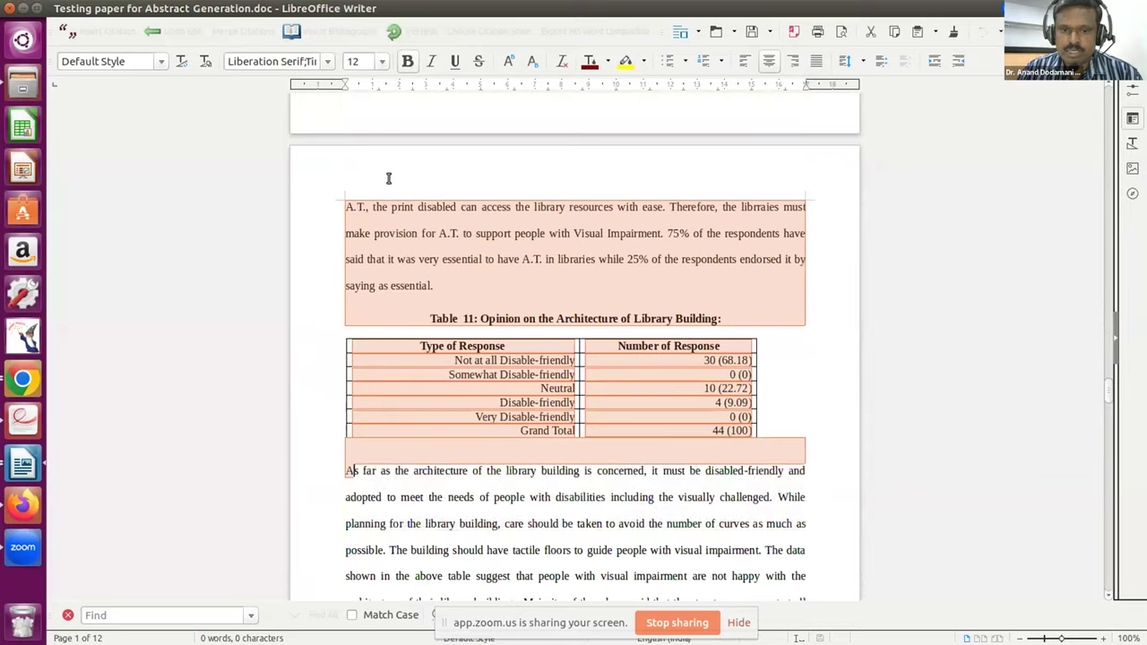
{"action": "key", "text": "shift+Down"}
{"action": "key", "text": "shift+Down"}
{"action": "key", "text": "shift+Down"}
{"action": "key", "text": "shift+Down"}
{"action": "key", "text": "shift+Down"}
{"action": "key", "text": "shift+Down"}
{"action": "key", "text": "shift+Down"}
{"action": "key", "text": "shift+Down"}
{"action": "key", "text": "shift+Down"}
{"action": "key", "text": "shift+Down"}
{"action": "key", "text": "shift+Down"}
{"action": "key", "text": "shift+Down"}
{"action": "key", "text": "shift+Down"}
{"action": "key", "text": "shift+Down"}
{"action": "key", "text": "shift+Down"}
{"action": "key", "text": "shift+Down"}
{"action": "key", "text": "shift+Down"}
{"action": "key", "text": "shift+Down"}
{"action": "key", "text": "shift+Down"}
{"action": "key", "text": "shift+Down"}
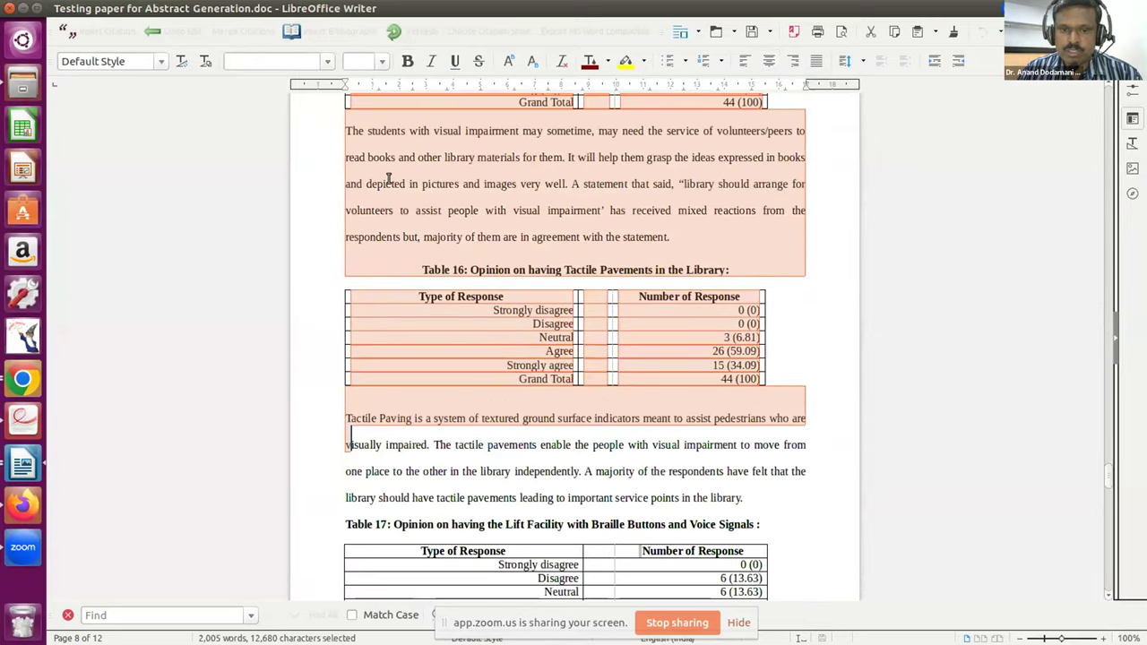
{"action": "key", "text": "shift+Up"}
{"action": "key", "text": "shift+Up"}
{"action": "key", "text": "shift+Up"}
{"action": "key", "text": "shift+Up"}
{"action": "key", "text": "shift+Up"}
{"action": "key", "text": "shift+Up"}
{"action": "key", "text": "shift+Up"}
{"action": "key", "text": "shift+Up"}
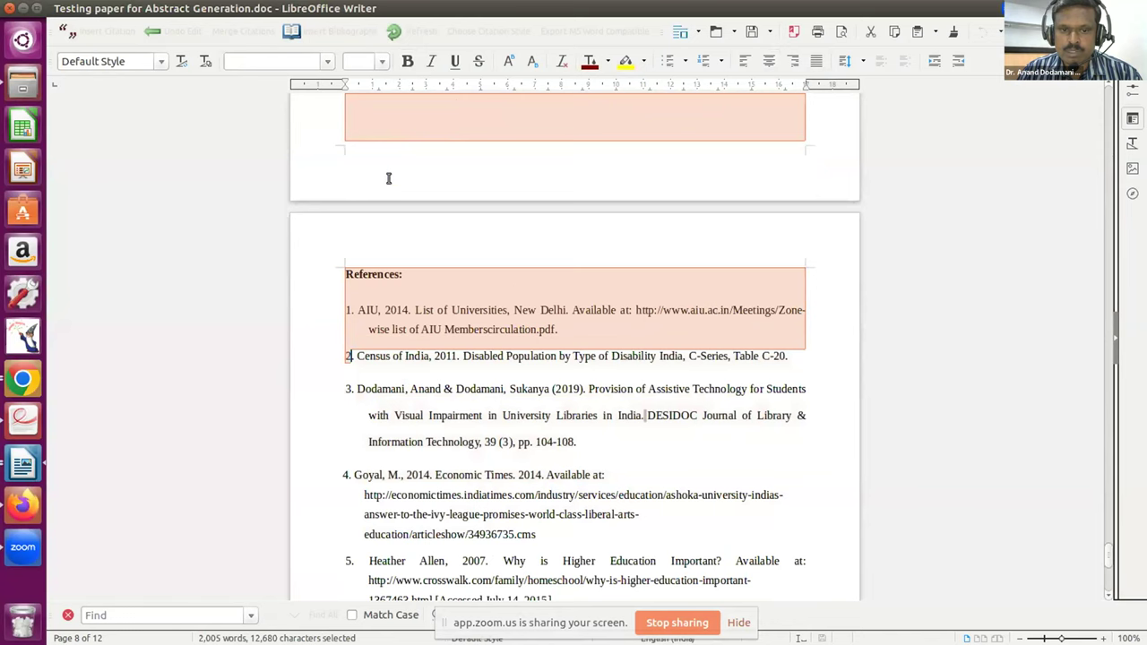
{"action": "scroll", "coordinate": [417, 184], "scroll_direction": "up", "scroll_amount": 5}
{"action": "right_click", "coordinate": [439, 176]}
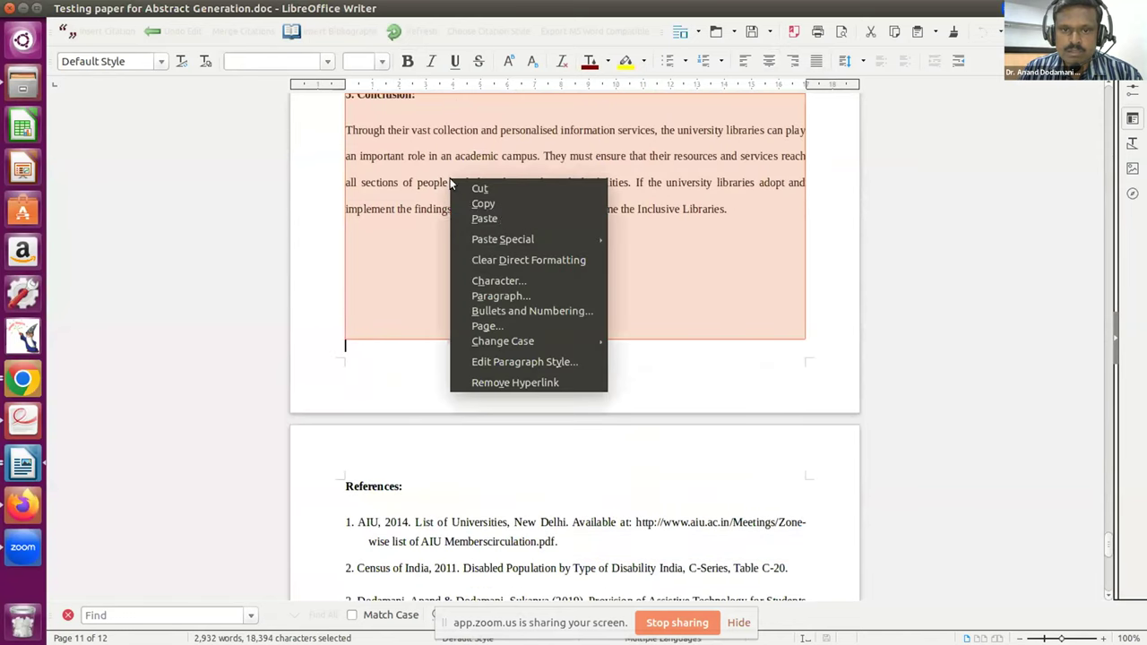
{"action": "left_click", "coordinate": [462, 202]}
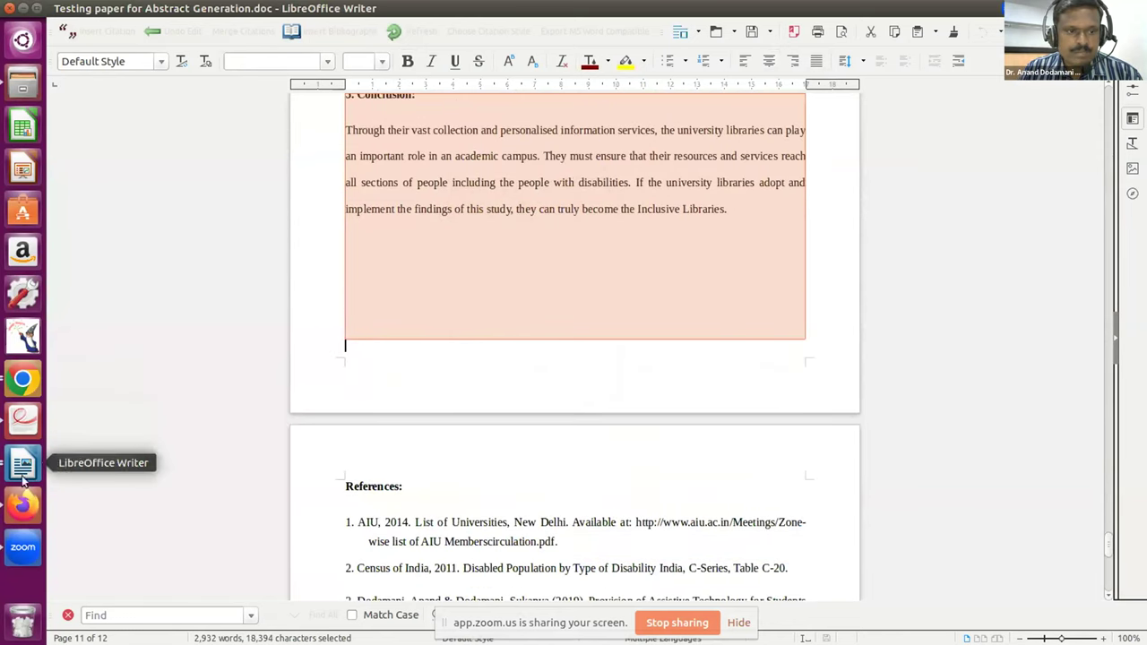
{"action": "left_click", "coordinate": [34, 384]}
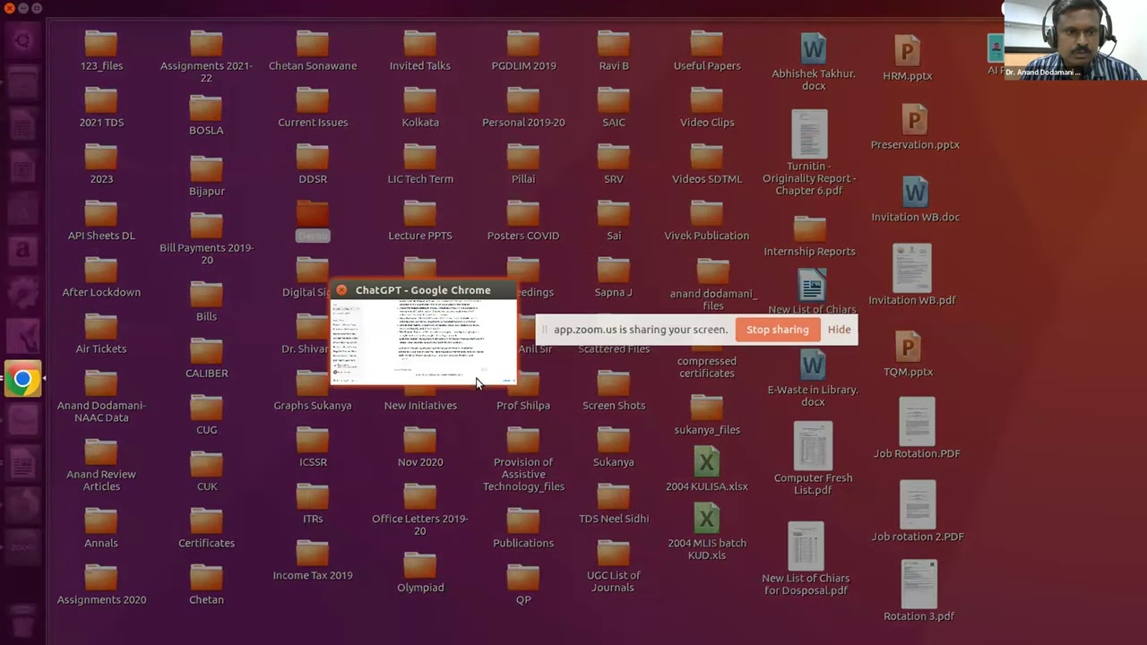
Paste the copied paper text into the ChatGPT message box in Chrome
{"action": "left_click", "coordinate": [30, 390]}
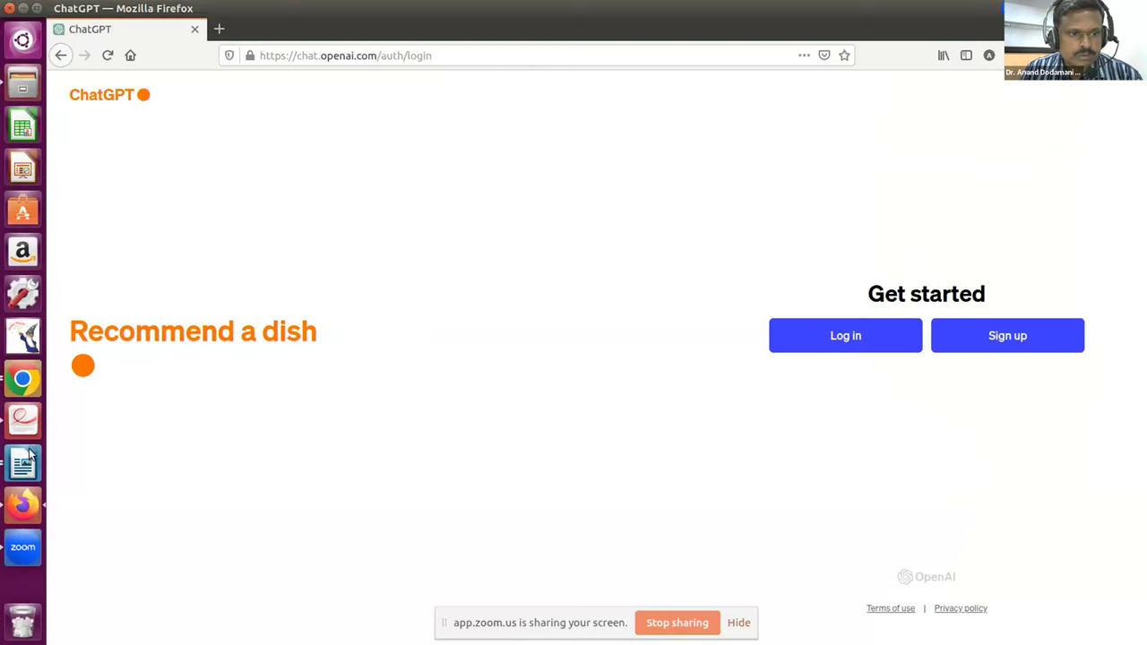
{"action": "left_click", "coordinate": [28, 388]}
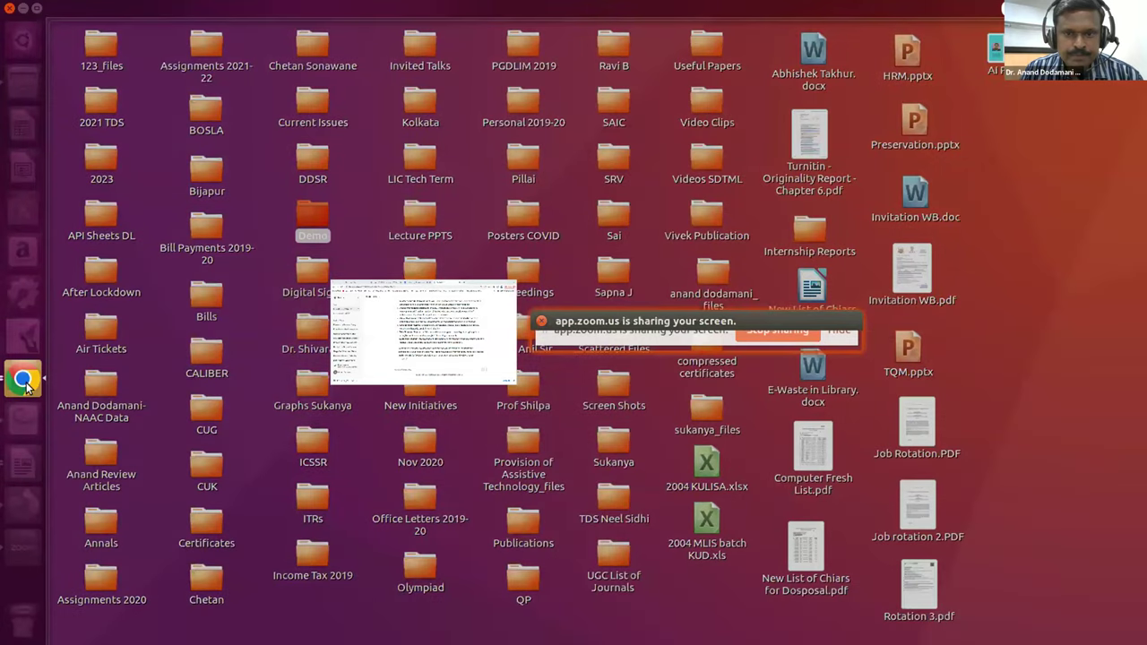
{"action": "left_click", "coordinate": [466, 371]}
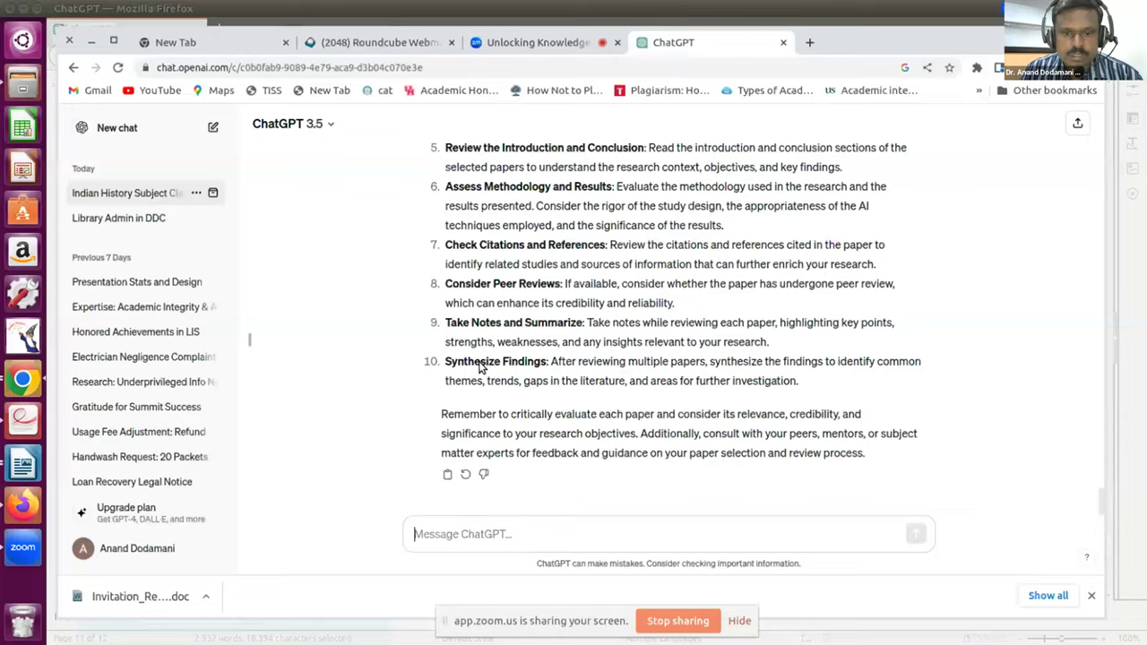
{"action": "key", "text": "ctrl+v"}
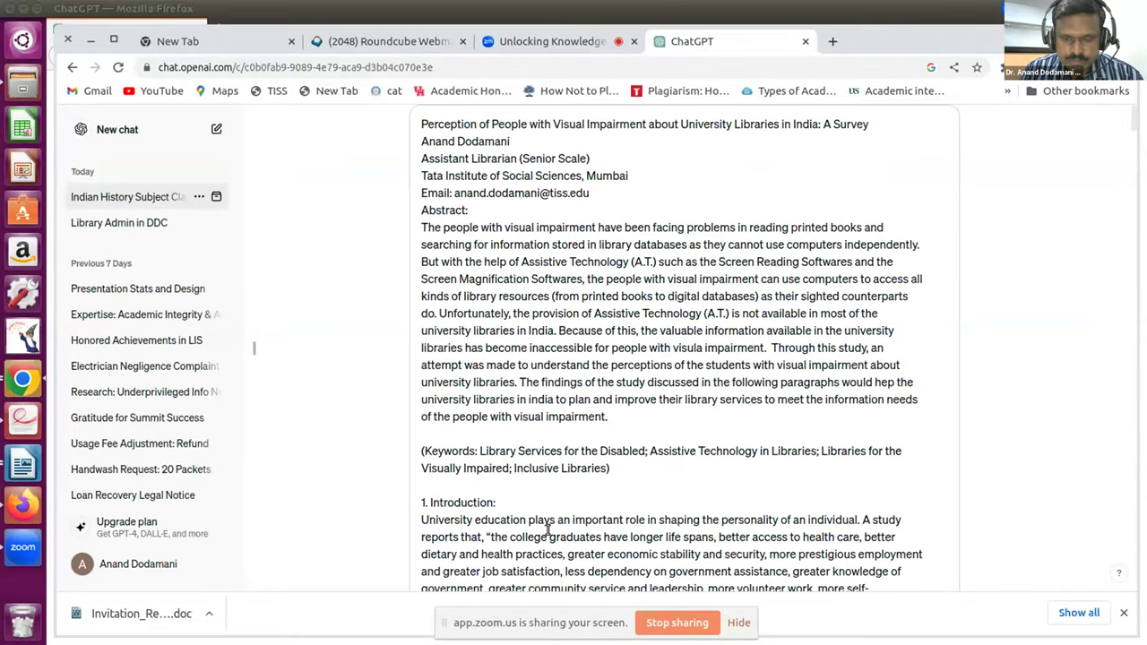
Add the request 'prepare a summary for this' below the paper and send it
{"action": "scroll", "coordinate": [548, 530], "scroll_direction": "down", "scroll_amount": 15}
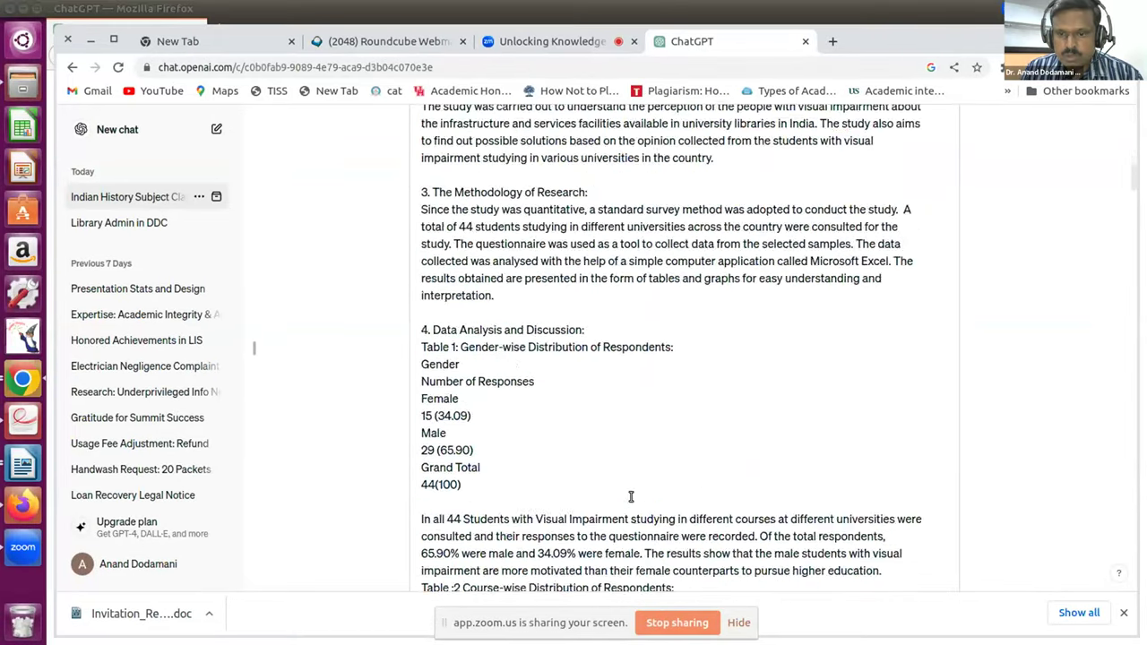
{"action": "scroll", "coordinate": [632, 497], "scroll_direction": "down", "scroll_amount": 10}
{"action": "left_click_drag", "start_coordinate": [1135, 266], "coordinate": [1131, 574]}
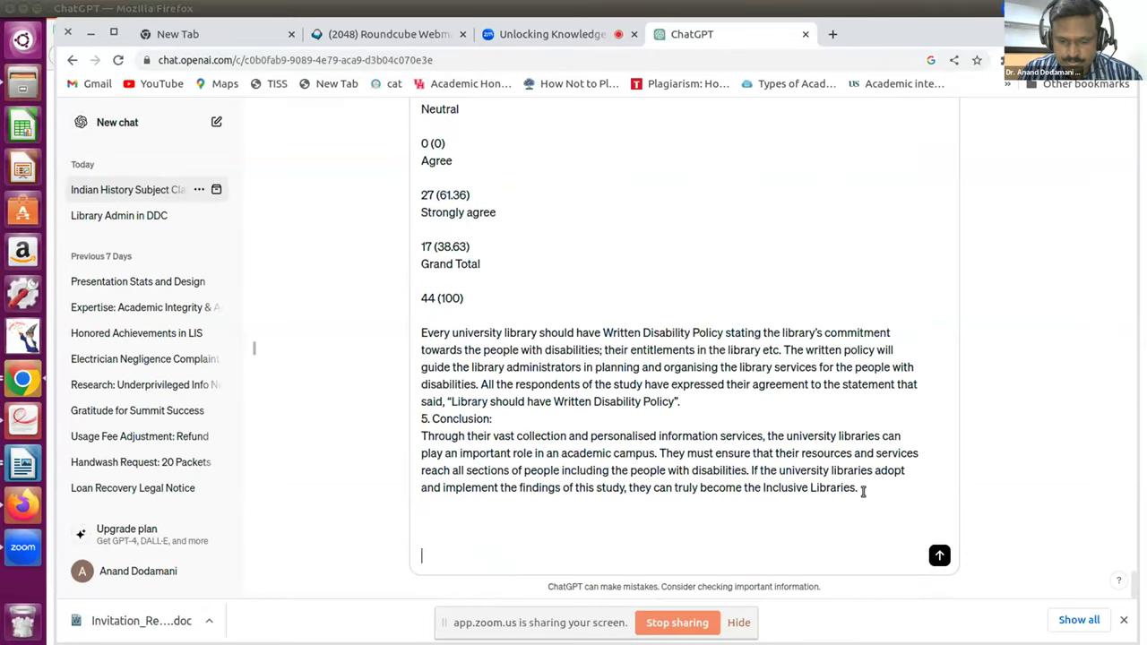
{"action": "type", "text": "prepapre"}
{"action": "key", "text": "BackSpace"}
{"action": "key", "text": "BackSpace"}
{"action": "key", "text": "BackSpace"}
{"action": "key", "text": "BackSpace"}
{"action": "key", "text": "BackSpace"}
{"action": "key", "text": "BackSpace"}
{"action": "type", "text": "re a"}
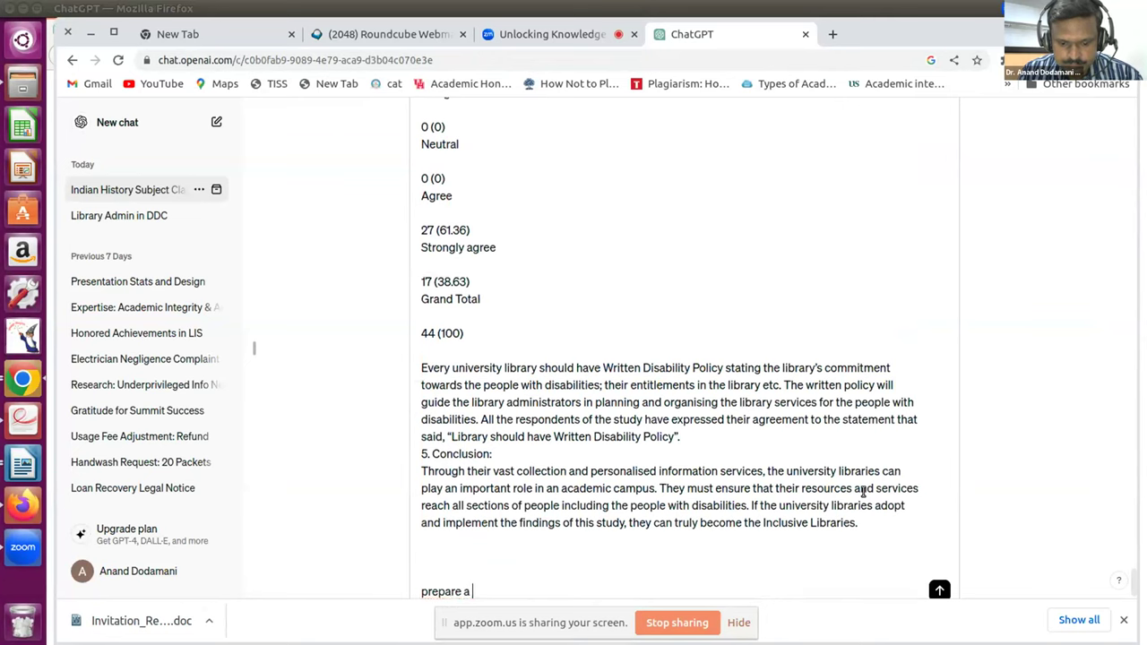
{"action": "type", "text": " summary for this"}
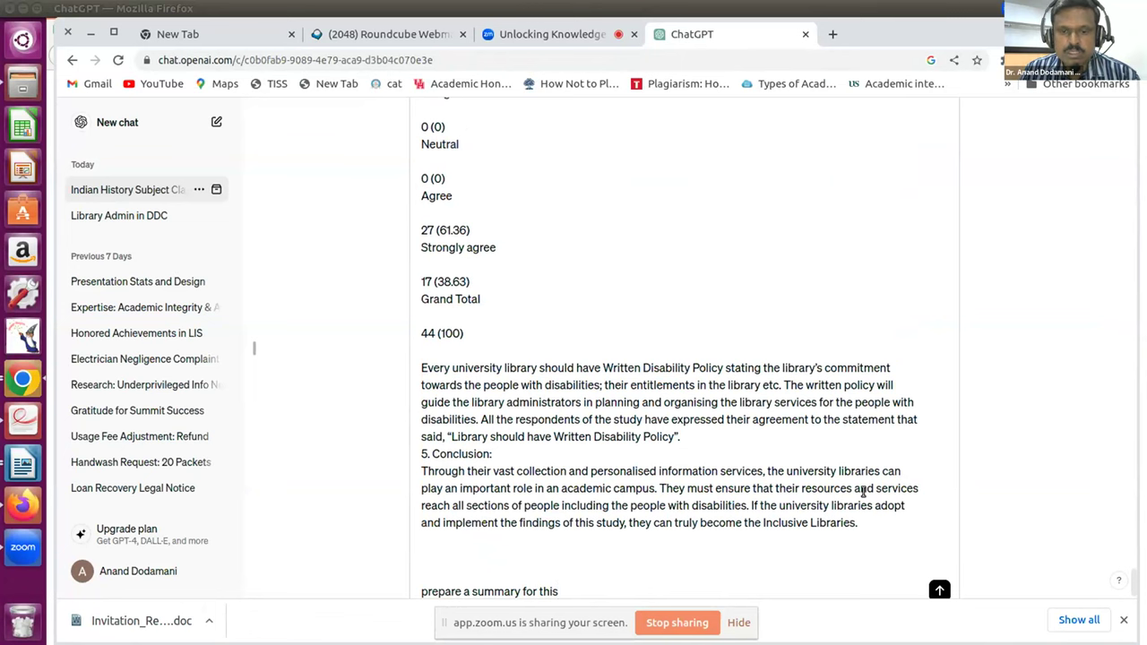
{"action": "key", "text": "Return"}
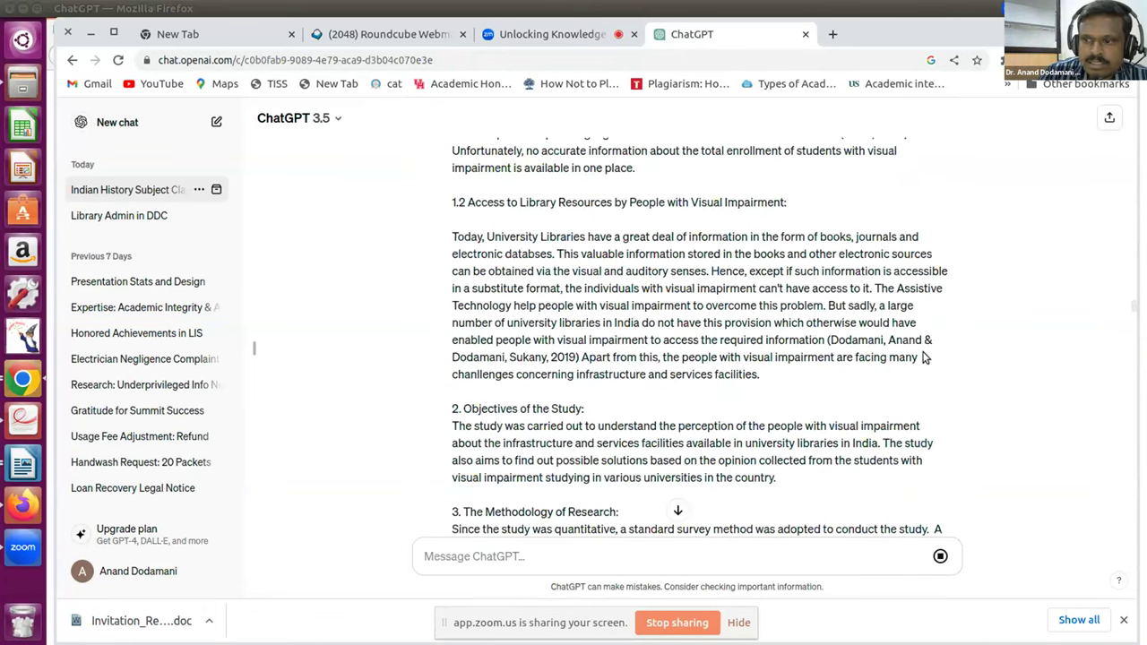
Scroll through ChatGPT's generated summary of the paper
{"action": "left_click_drag", "start_coordinate": [1130, 320], "coordinate": [1136, 536]}
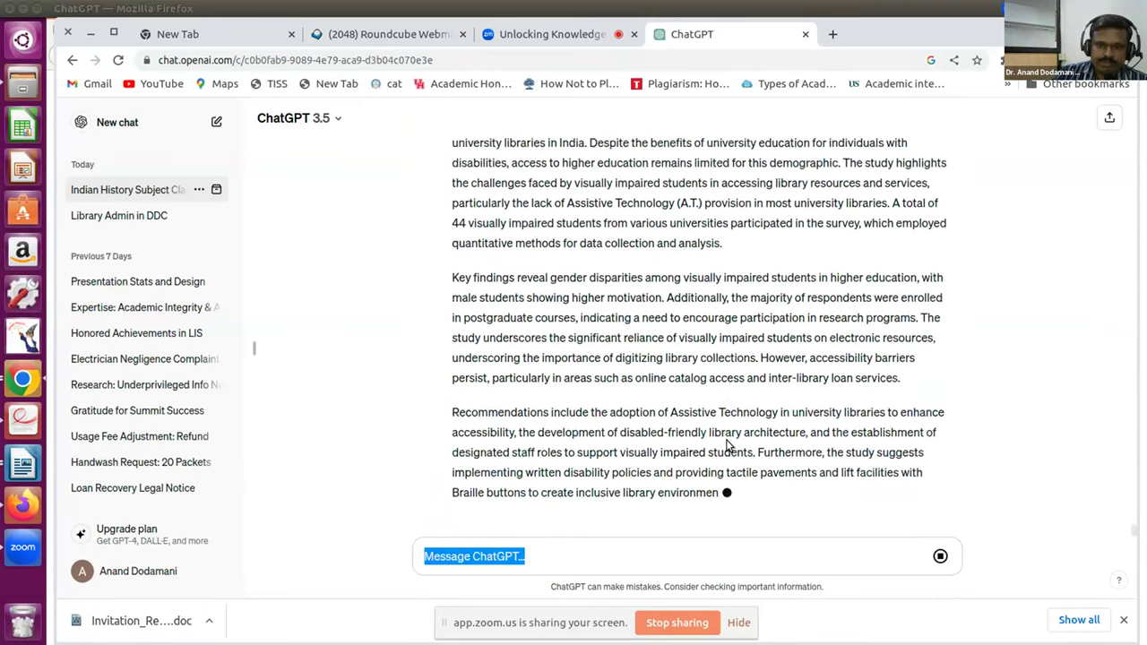
{"action": "scroll", "coordinate": [728, 445], "scroll_direction": "up", "scroll_amount": 5}
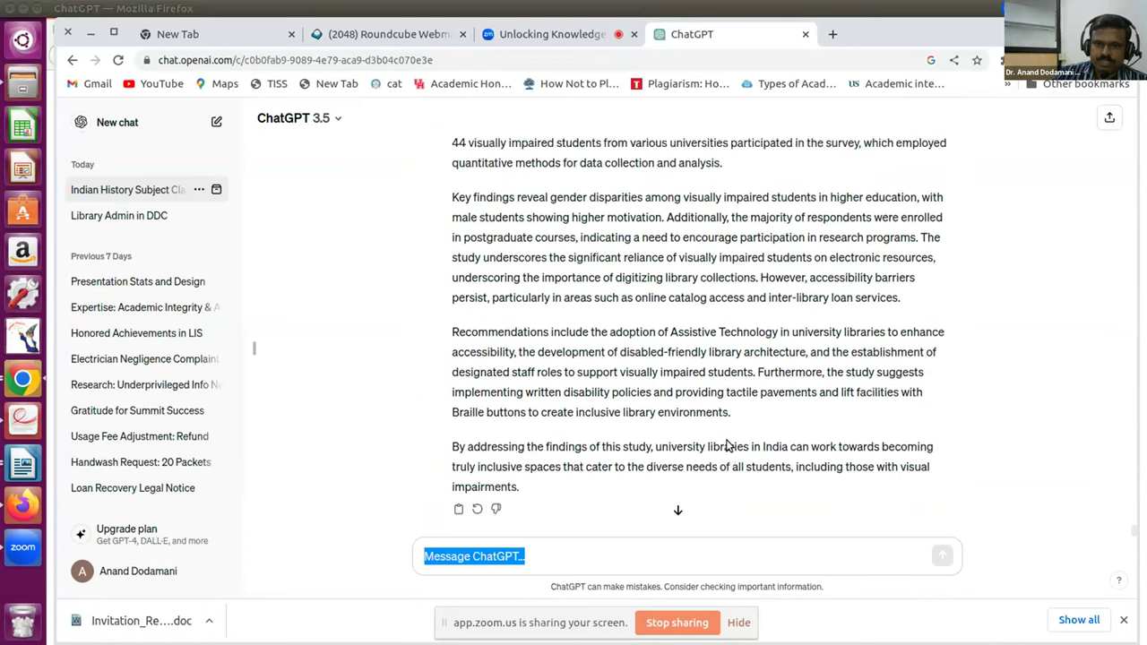
{"action": "scroll", "coordinate": [728, 439], "scroll_direction": "down", "scroll_amount": 2}
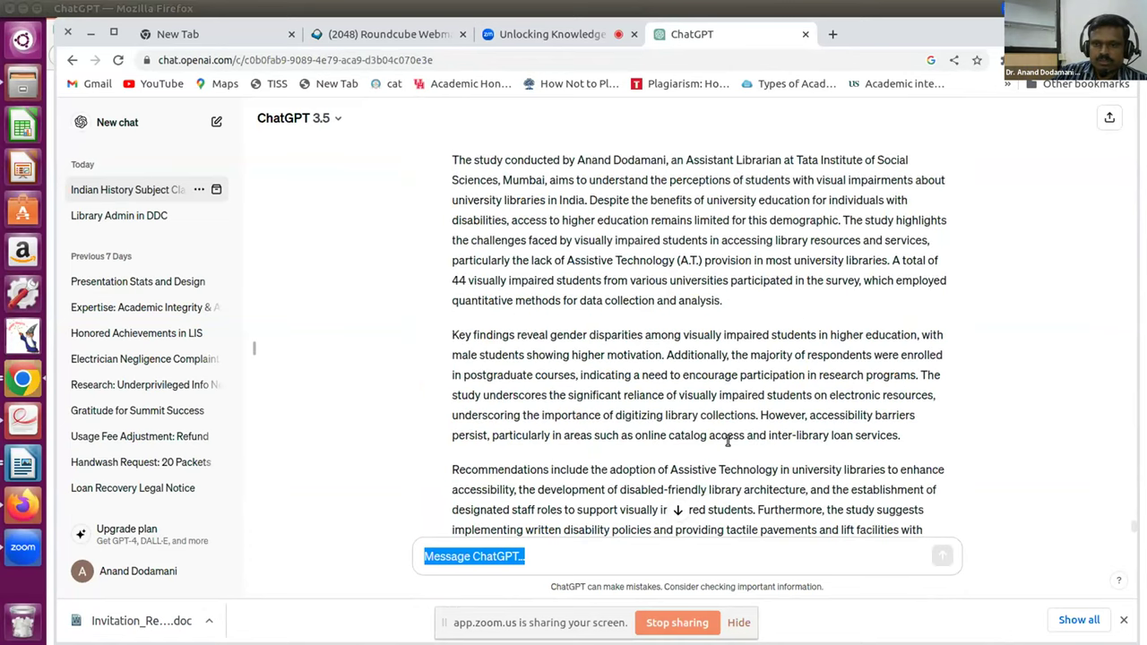
{"action": "scroll", "coordinate": [702, 407], "scroll_direction": "down", "scroll_amount": 3}
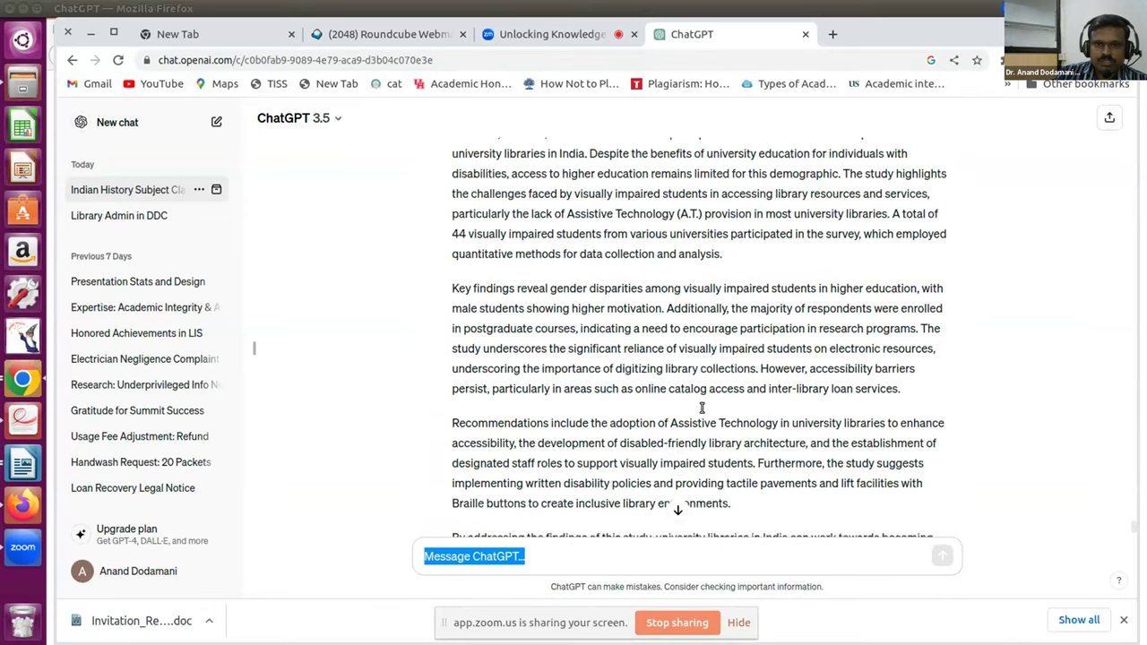
{"action": "scroll", "coordinate": [456, 240], "scroll_direction": "up", "scroll_amount": 5}
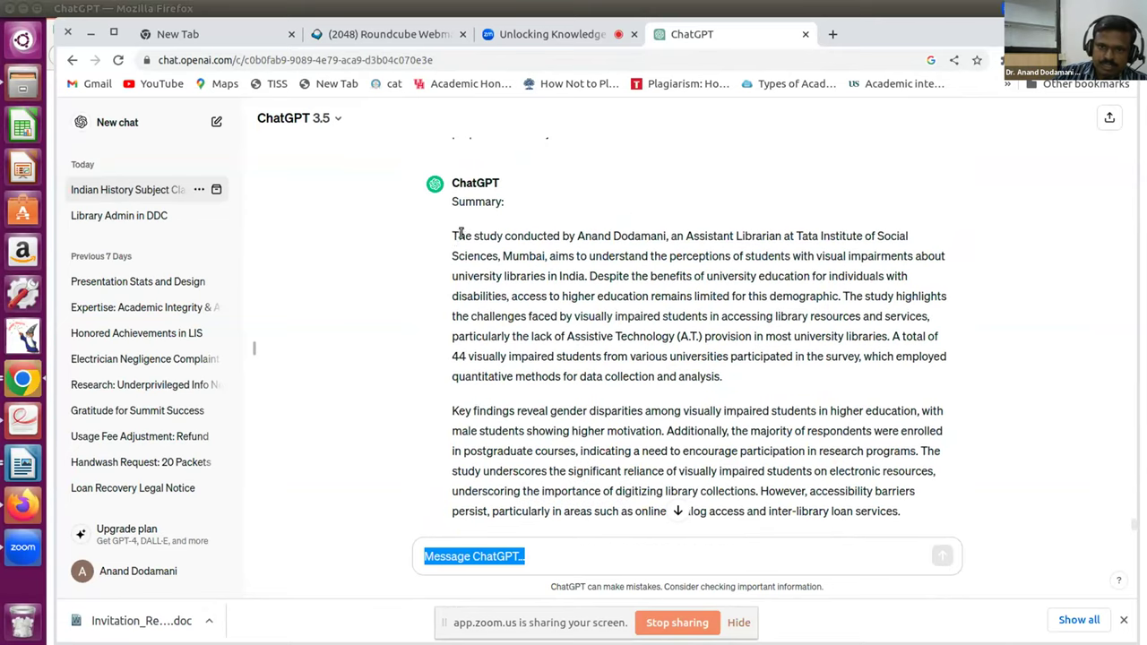
Go back to a fresh ChatGPT chat, then show AI PPT.pdf slide 22 on Google Bard
{"action": "right_click", "coordinate": [459, 238]}
{"action": "left_click", "coordinate": [492, 243]}
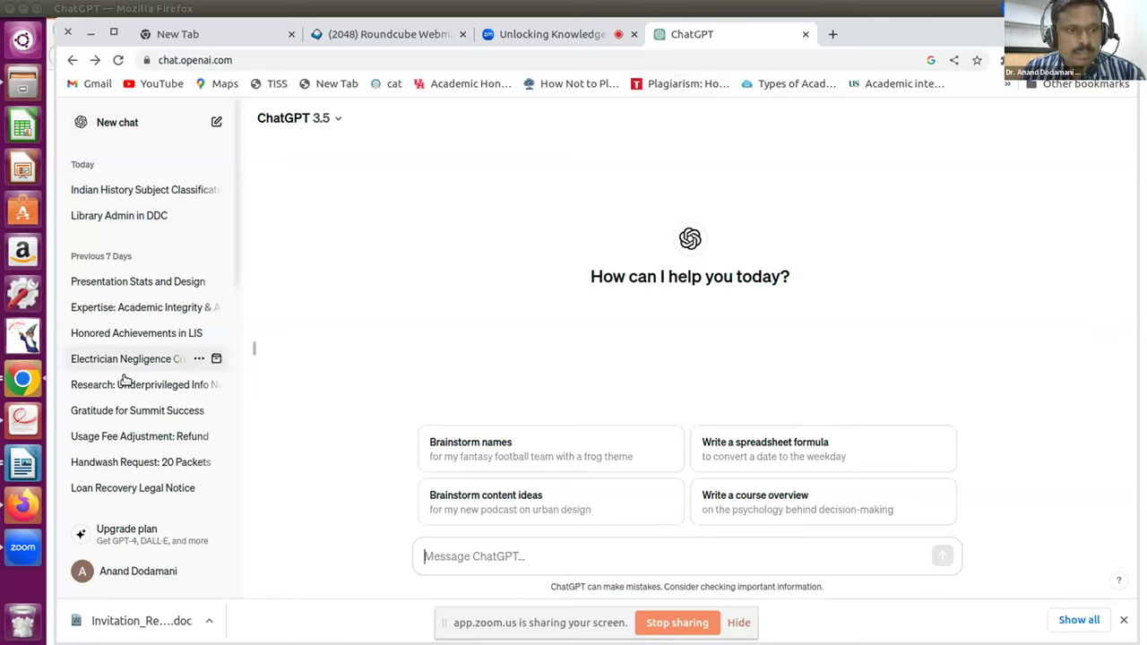
{"action": "left_click", "coordinate": [24, 423]}
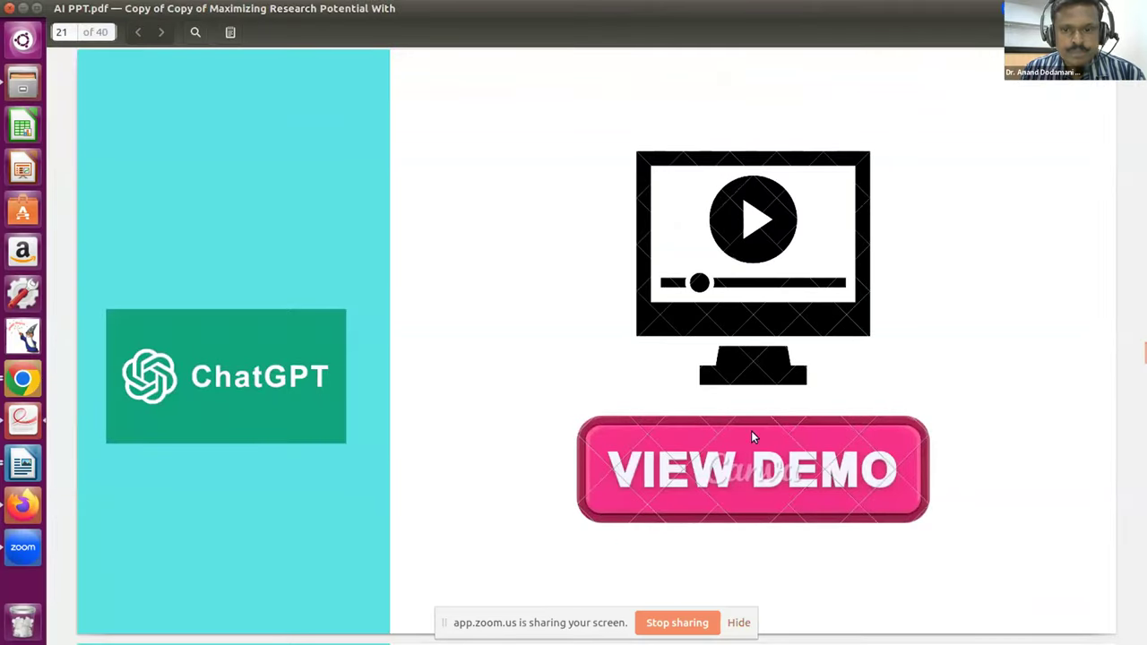
{"action": "key", "text": "Page_Down"}
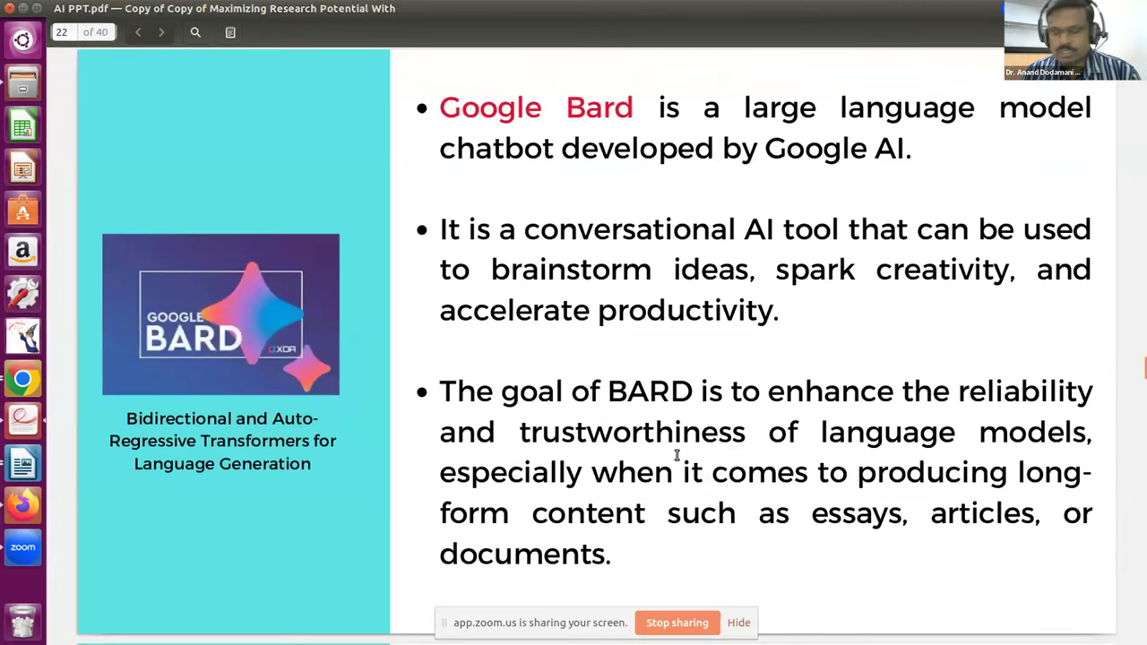
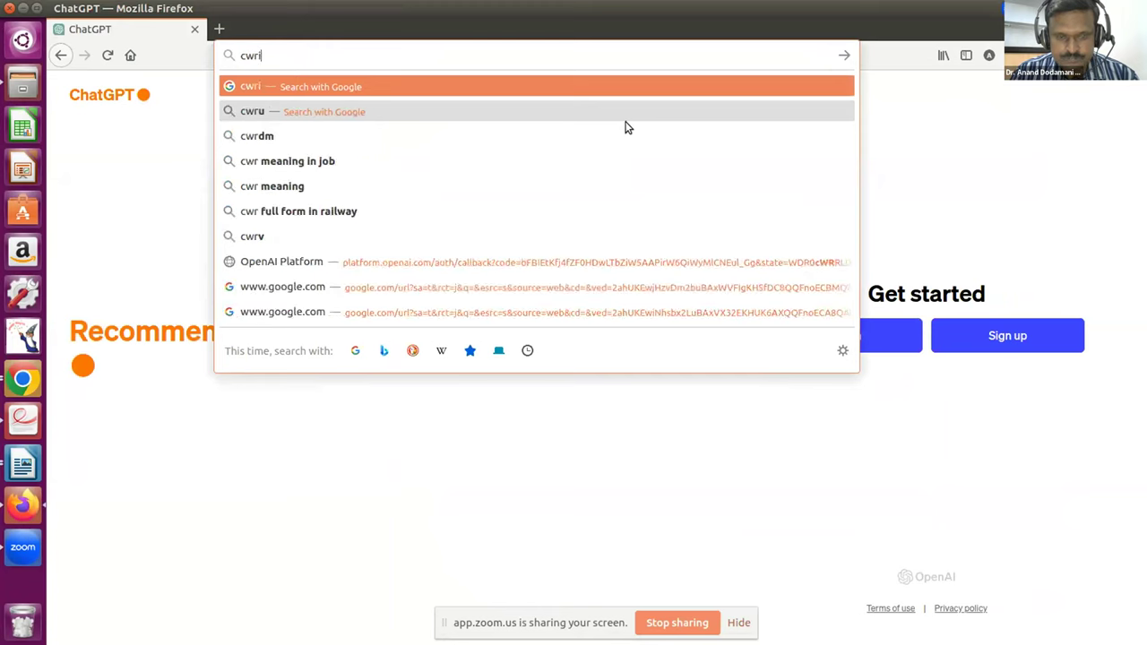
Search Google for 'writefull' from the Firefox address bar
{"action": "key", "text": "BackSpace"}
{"action": "key", "text": "BackSpace"}
{"action": "key", "text": "BackSpace"}
{"action": "key", "text": "BackSpace"}
{"action": "key", "text": "BackSpace"}
{"action": "type", "text": "writefull"}
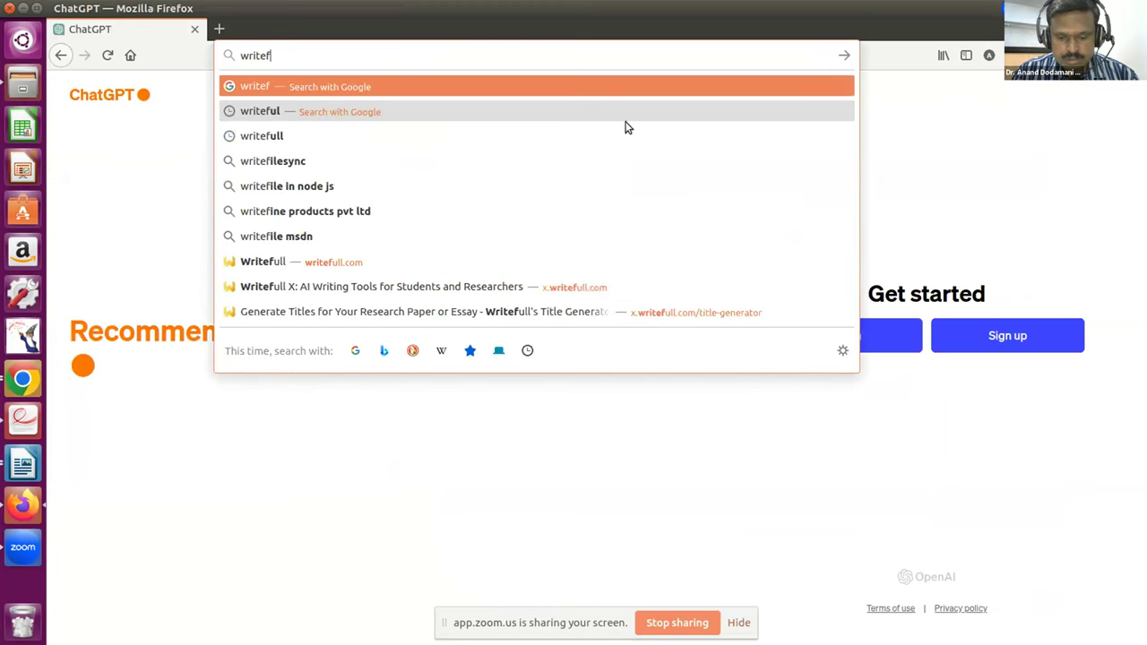
{"action": "left_click", "coordinate": [626, 123]}
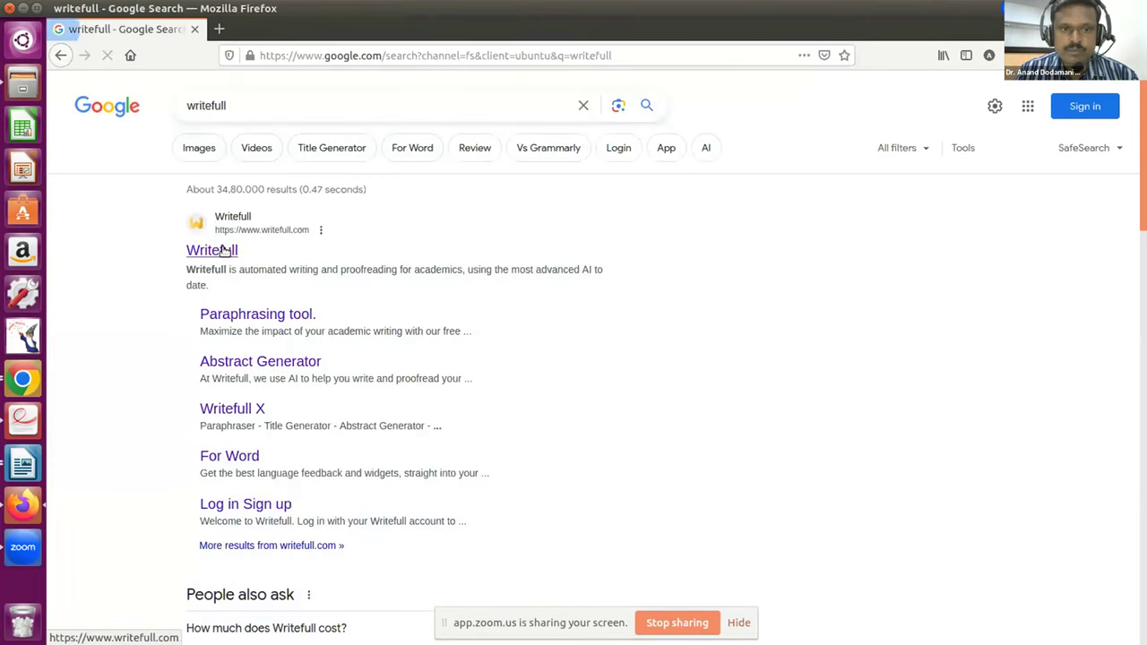
Open the Writefull site and follow 'Try them out!' under 'Discover our AI widgets'
{"action": "left_click", "coordinate": [214, 255]}
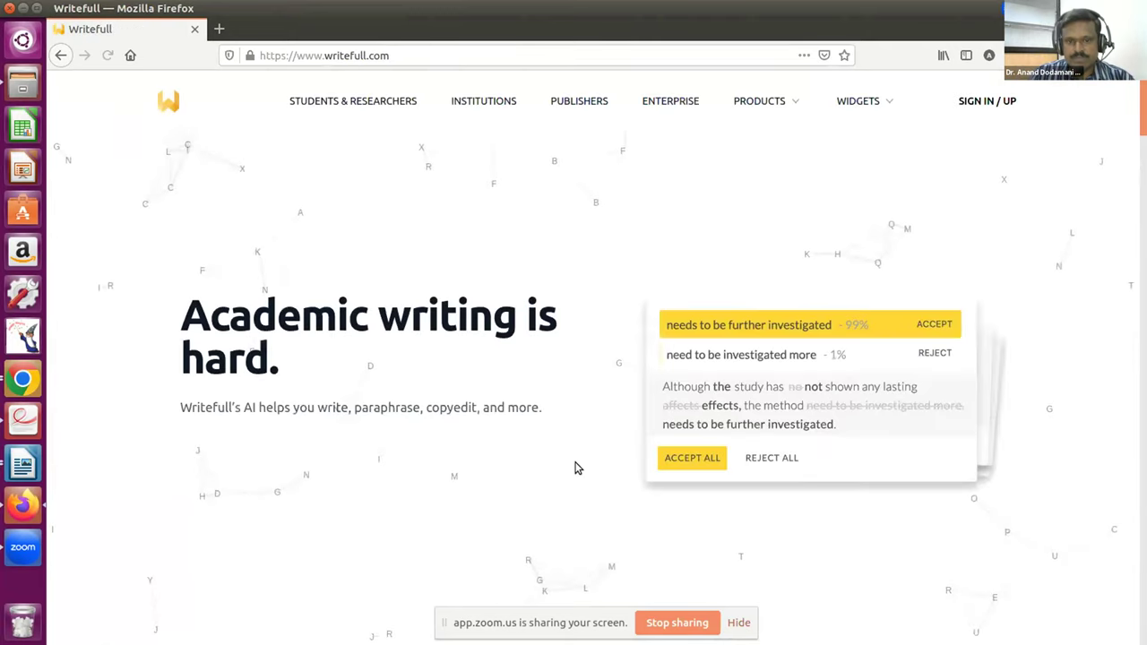
{"action": "scroll", "coordinate": [579, 464], "scroll_direction": "down", "scroll_amount": 5}
{"action": "scroll", "coordinate": [575, 451], "scroll_direction": "up", "scroll_amount": 5}
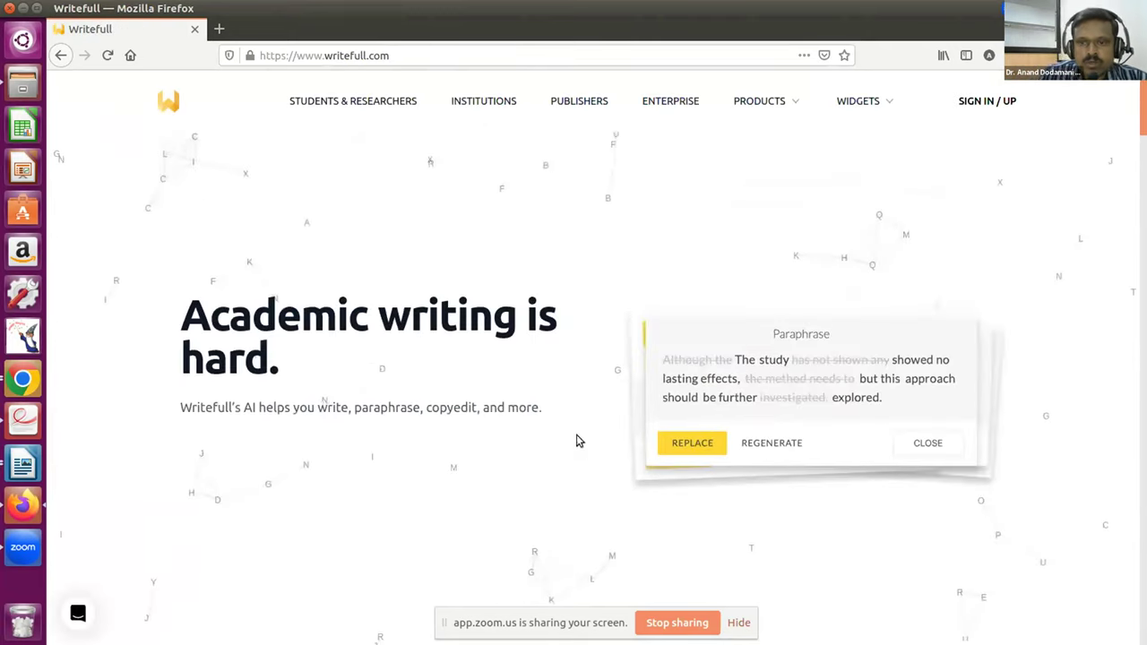
{"action": "scroll", "coordinate": [561, 421], "scroll_direction": "down", "scroll_amount": 5}
{"action": "scroll", "coordinate": [560, 421], "scroll_direction": "down", "scroll_amount": 5}
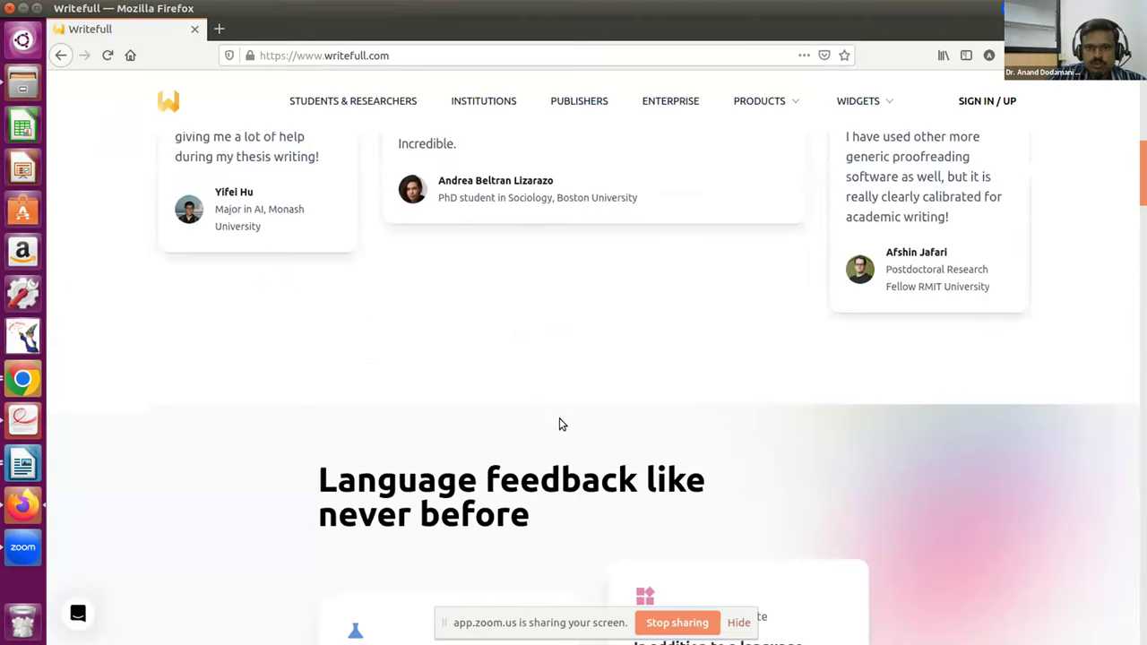
{"action": "scroll", "coordinate": [559, 418], "scroll_direction": "down", "scroll_amount": 10}
{"action": "scroll", "coordinate": [560, 421], "scroll_direction": "down", "scroll_amount": 10}
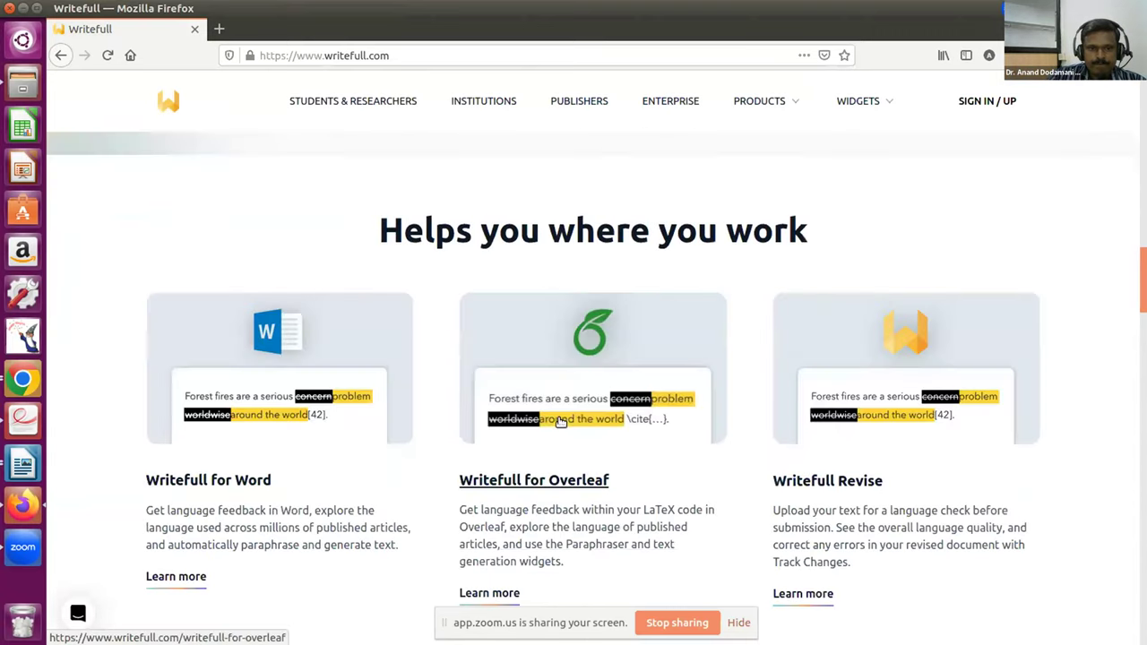
{"action": "scroll", "coordinate": [559, 421], "scroll_direction": "up", "scroll_amount": 1}
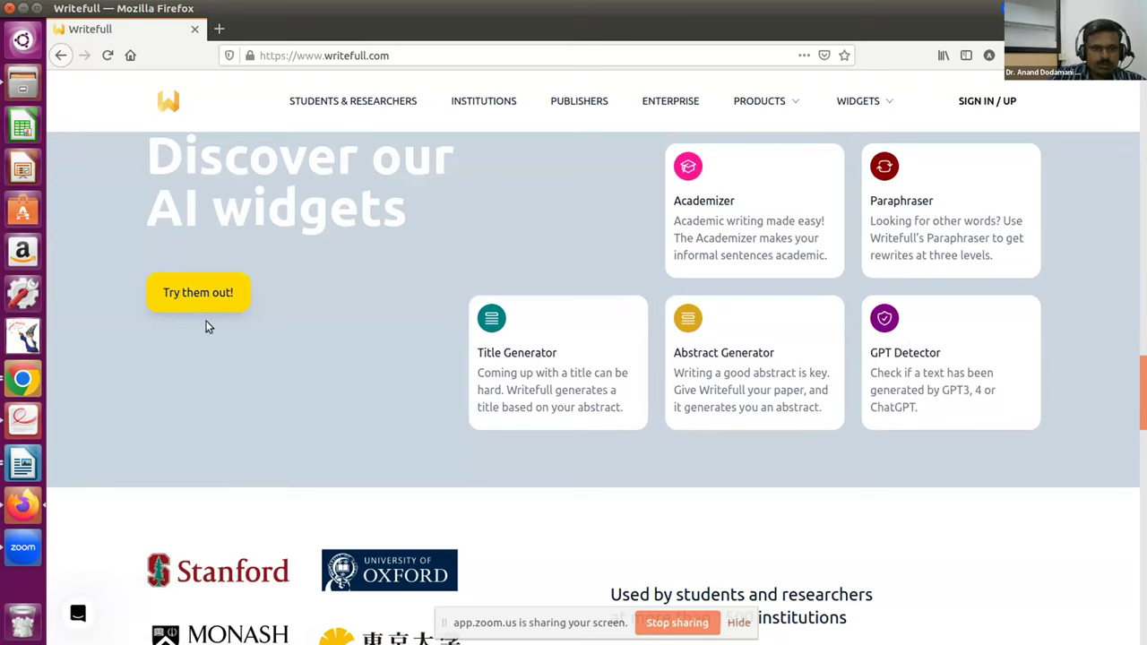
{"action": "left_click", "coordinate": [192, 301]}
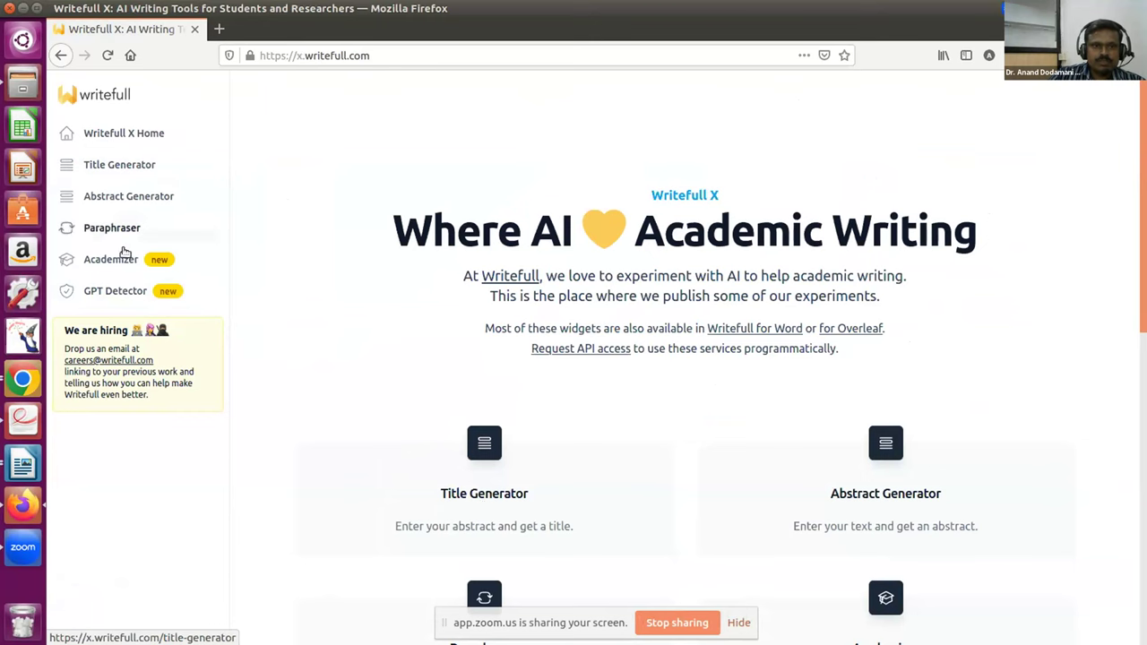
Open Title Generator and scroll to its sample 'The Information Paradox for Black Holes.' abstract
{"action": "left_click", "coordinate": [125, 166]}
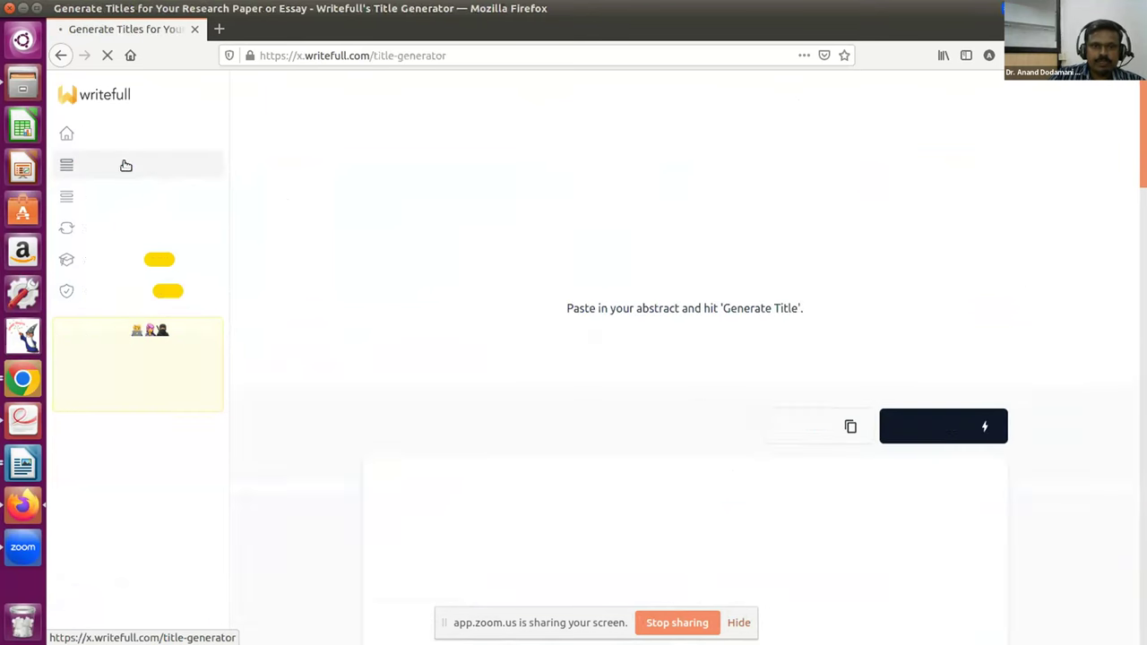
{"action": "scroll", "coordinate": [469, 314], "scroll_direction": "down", "scroll_amount": 4}
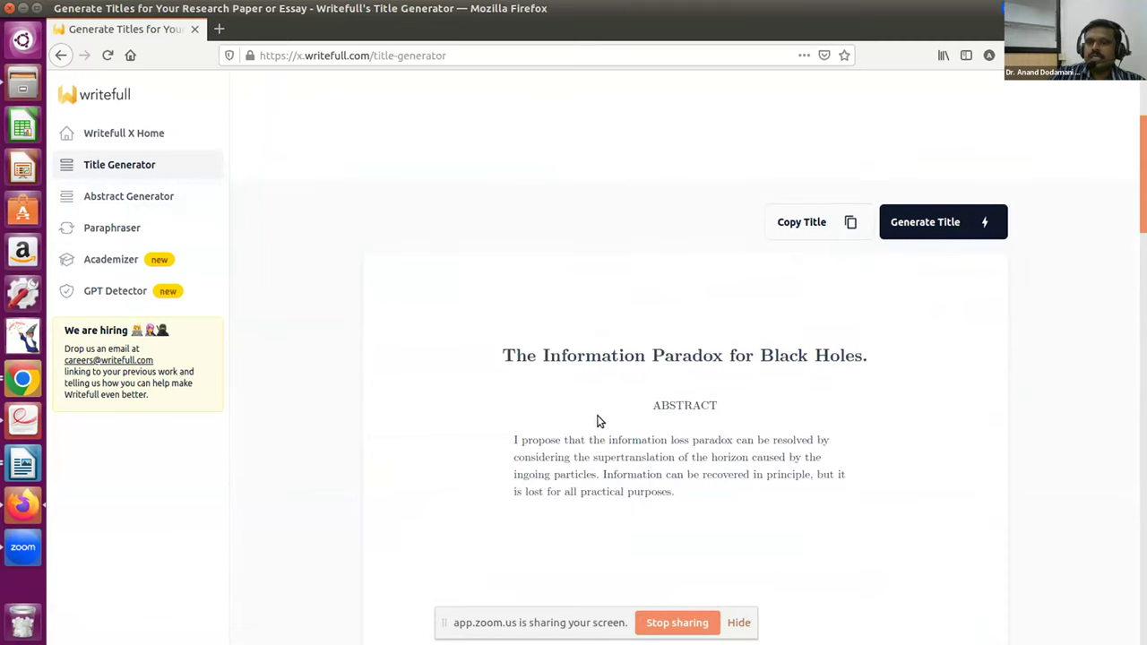
{"action": "scroll", "coordinate": [599, 422], "scroll_direction": "up", "scroll_amount": 4}
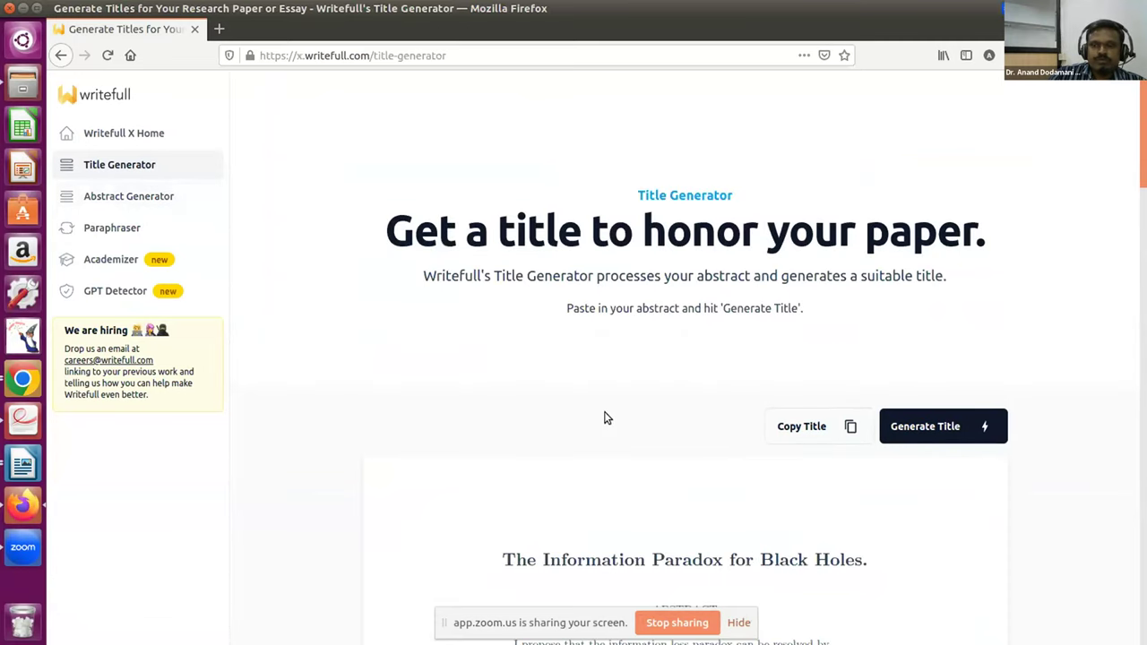
{"action": "scroll", "coordinate": [604, 417], "scroll_direction": "down", "scroll_amount": 3}
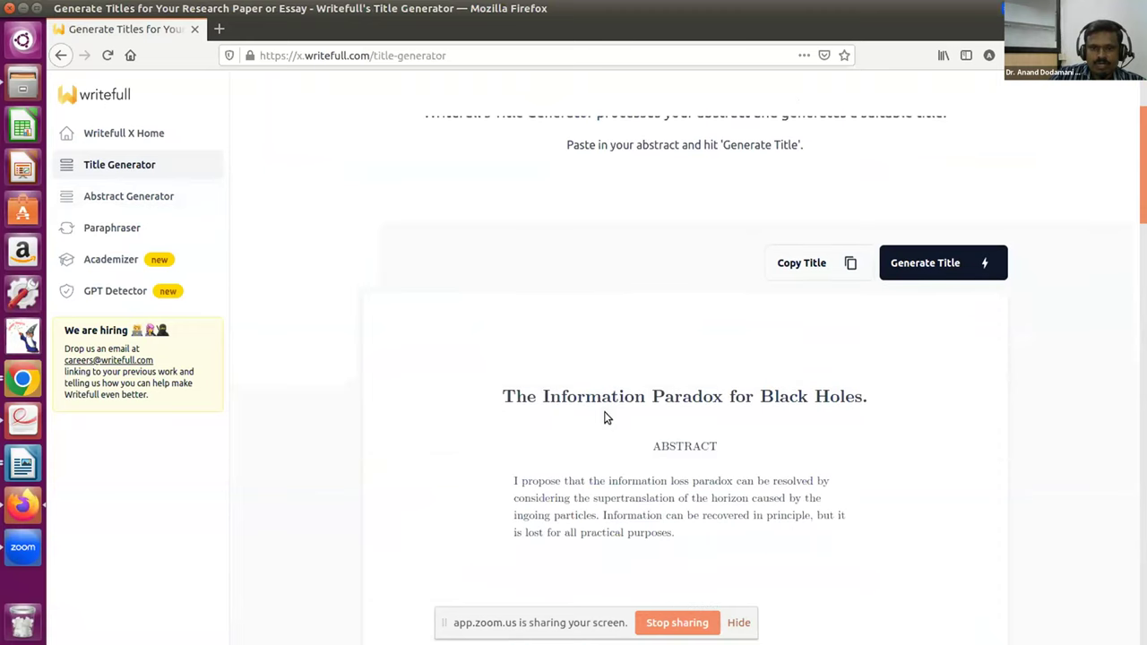
{"action": "scroll", "coordinate": [566, 463], "scroll_direction": "down", "scroll_amount": 2}
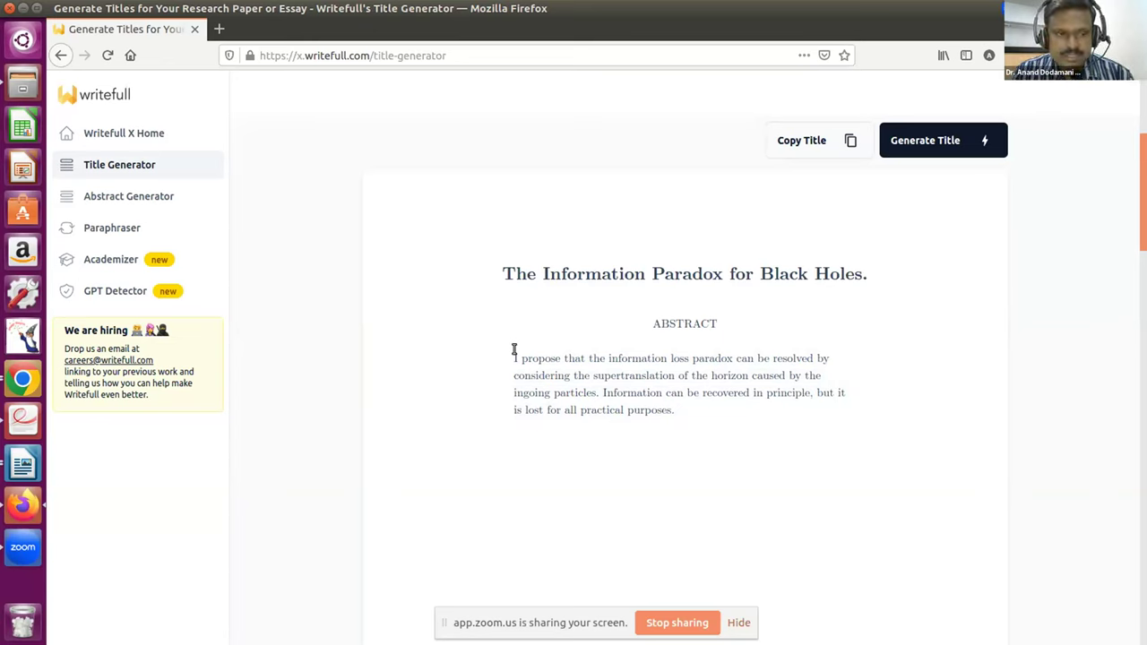
Bring up the paper in LibreOffice Writer and scroll to the abstract on page 1
{"action": "left_click", "coordinate": [25, 468]}
{"action": "scroll", "coordinate": [401, 412], "scroll_direction": "up", "scroll_amount": 3}
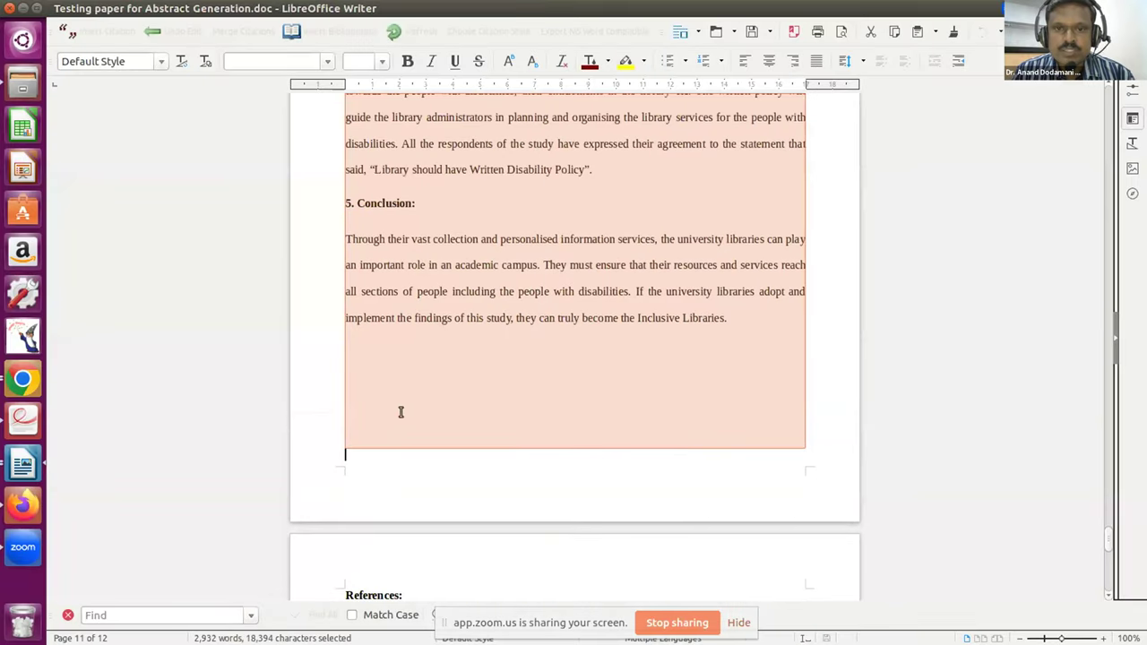
{"action": "scroll", "coordinate": [401, 413], "scroll_direction": "up", "scroll_amount": 20}
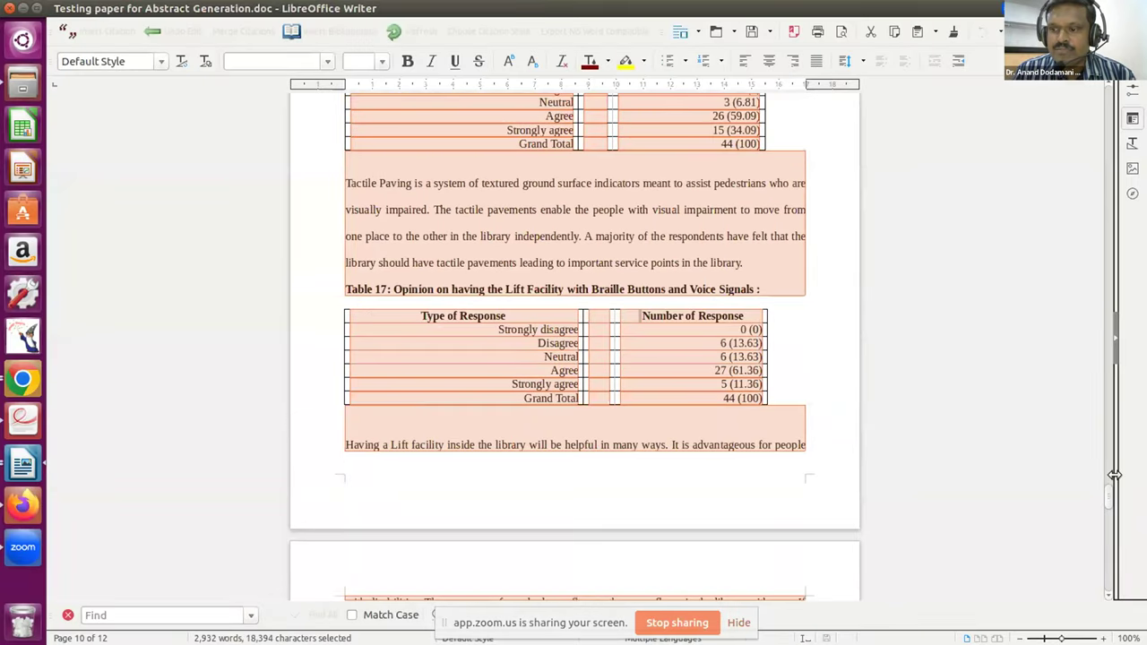
{"action": "left_click_drag", "start_coordinate": [1109, 499], "coordinate": [1083, 115]}
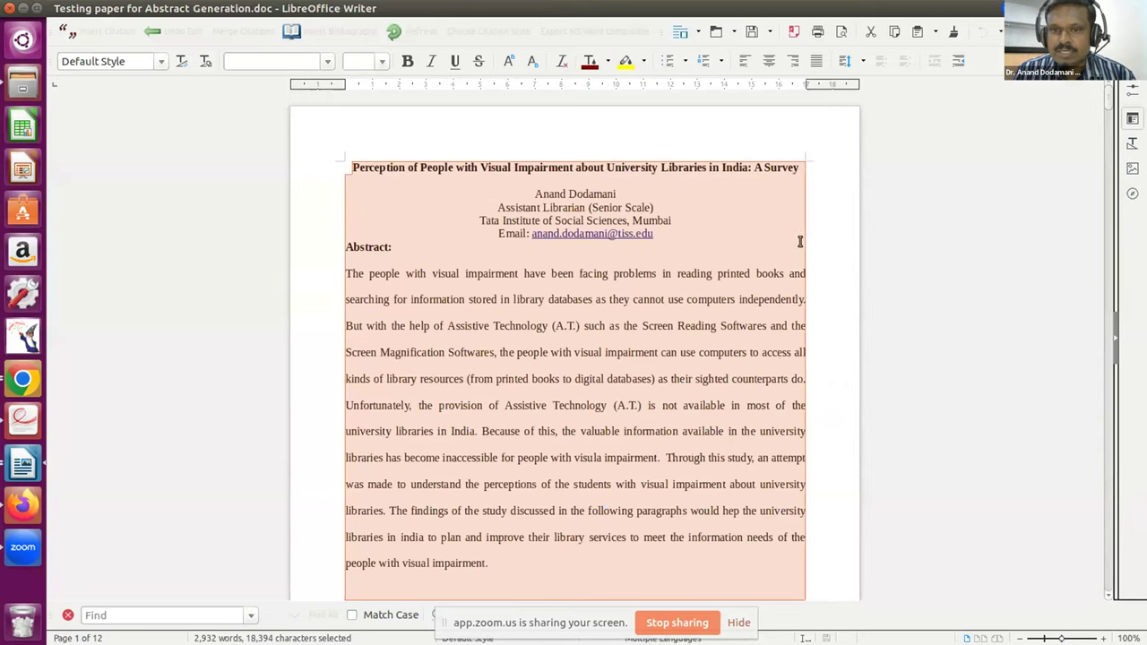
{"action": "left_click", "coordinate": [718, 287]}
{"action": "scroll", "coordinate": [511, 266], "scroll_direction": "down", "scroll_amount": 1}
{"action": "left_click_drag", "start_coordinate": [344, 208], "coordinate": [475, 278]}
{"action": "left_click", "coordinate": [551, 469]}
Select and copy the abstract paragraph about visual impairment and university libraries
{"action": "left_click", "coordinate": [348, 205]}
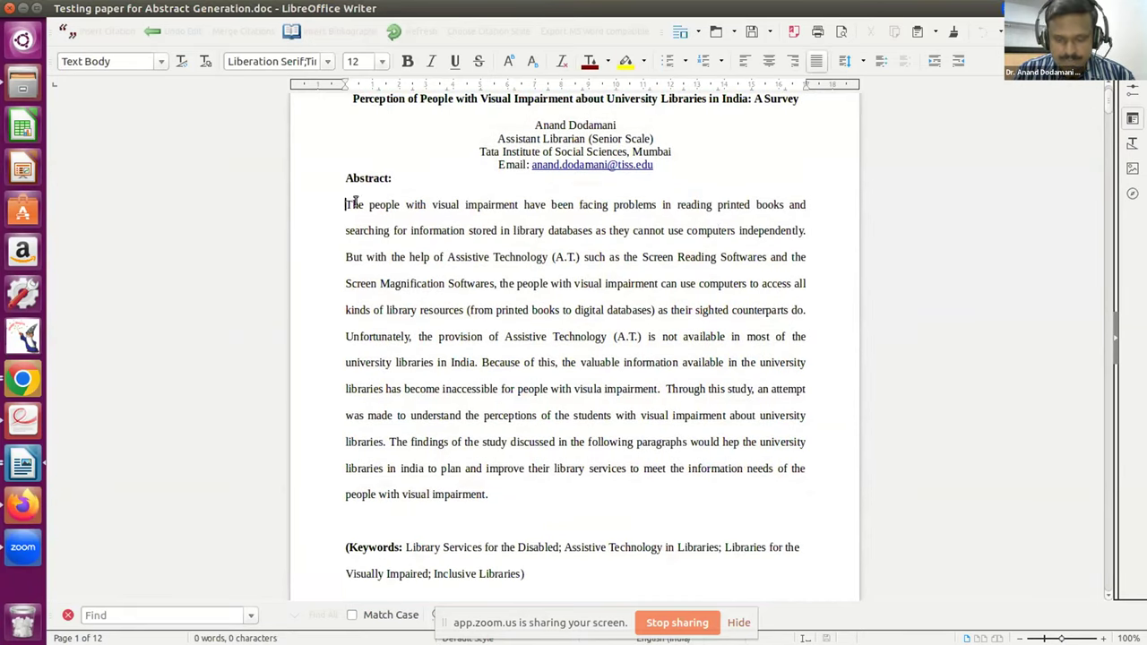
{"action": "key", "text": "shift+Down"}
{"action": "key", "text": "shift+Down"}
{"action": "key", "text": "shift+Down"}
{"action": "key", "text": "shift+Down"}
{"action": "key", "text": "shift+Down"}
{"action": "key", "text": "shift+Down"}
{"action": "key", "text": "shift+Down"}
{"action": "key", "text": "shift+Down"}
{"action": "key", "text": "shift+Down"}
{"action": "key", "text": "shift+Down"}
{"action": "key", "text": "shift+Down"}
{"action": "key", "text": "shift+Down"}
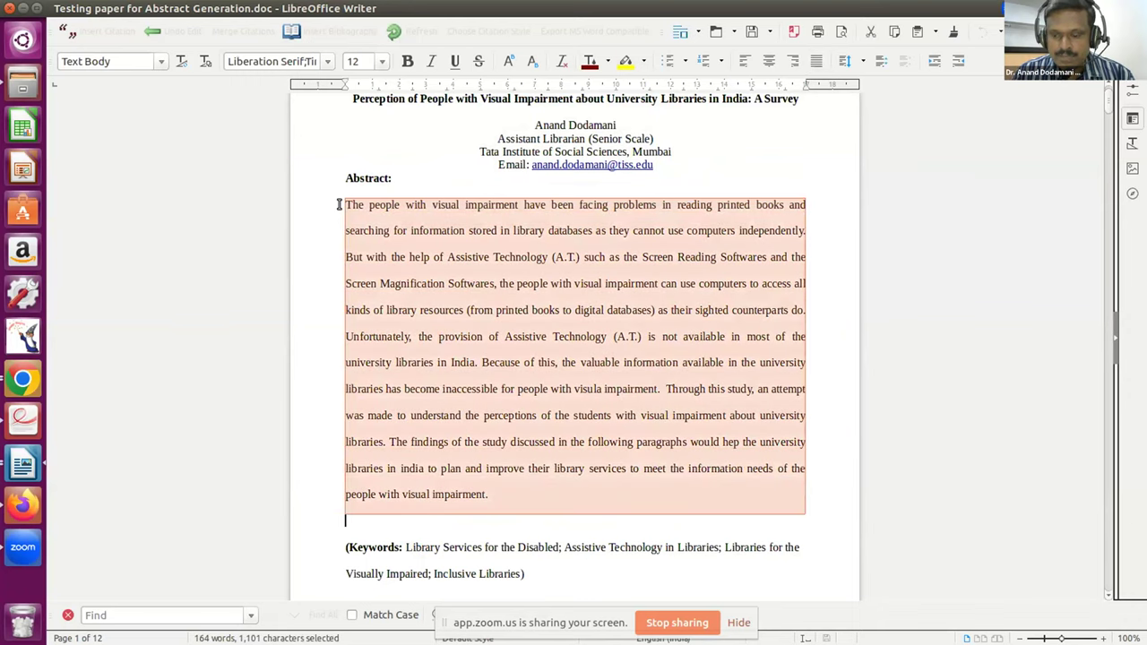
{"action": "right_click", "coordinate": [533, 283]}
{"action": "left_click", "coordinate": [553, 309]}
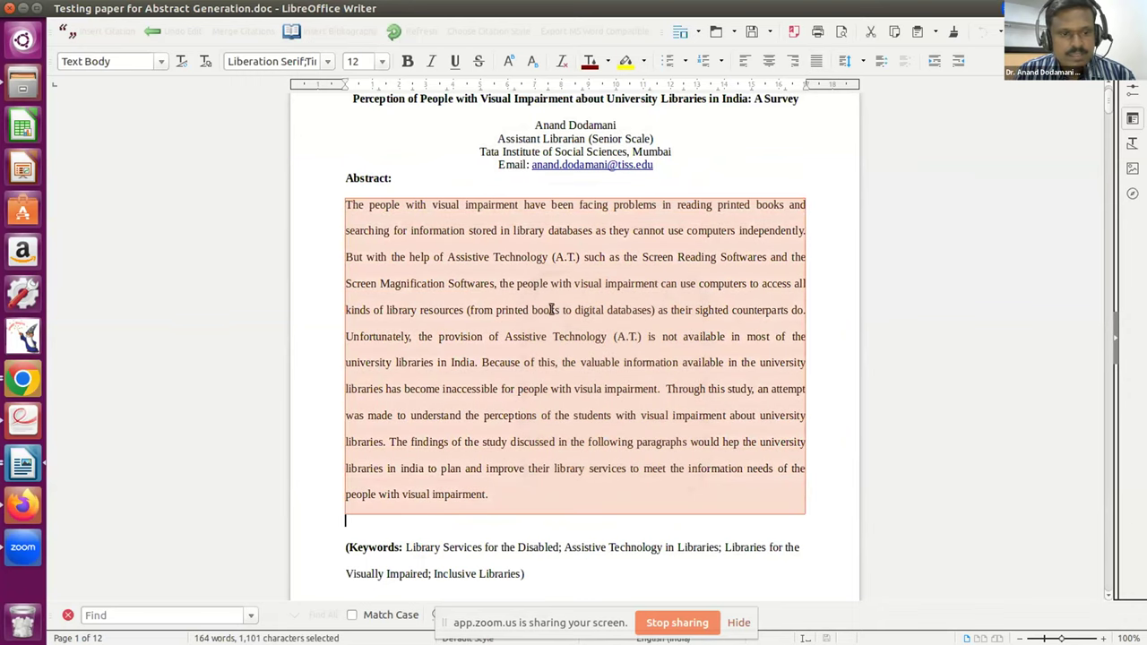
{"action": "left_click", "coordinate": [23, 505]}
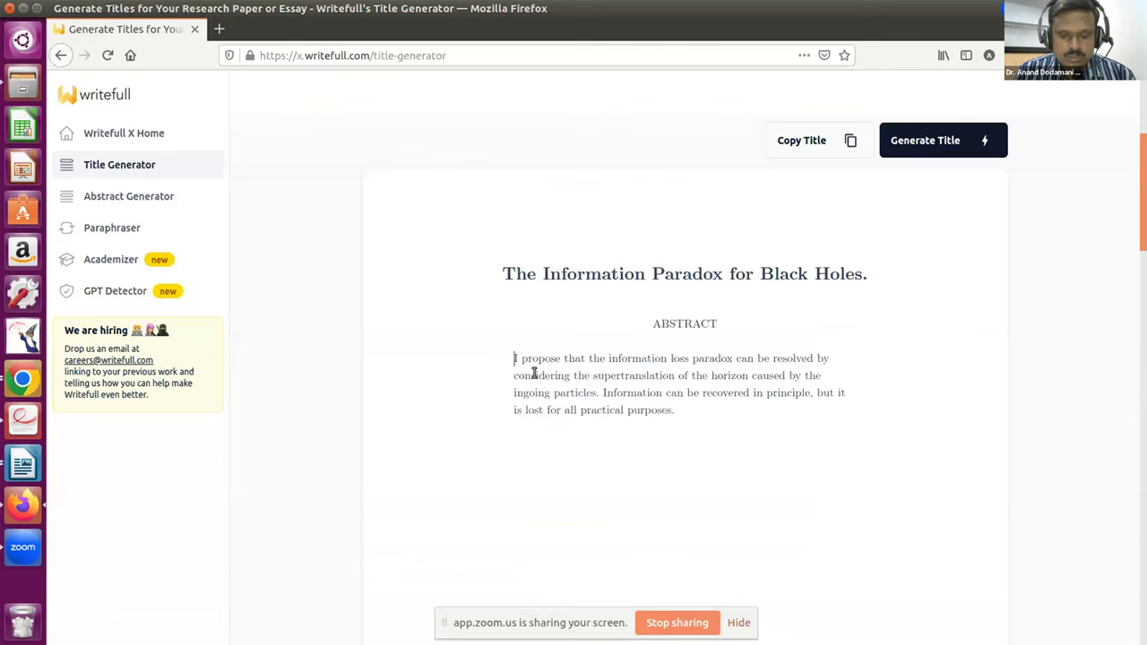
Paste the copied abstract into Title Generator and generate several title suggestions
{"action": "key", "text": "ctrl+v"}
{"action": "scroll", "coordinate": [489, 385], "scroll_direction": "down", "scroll_amount": 4}
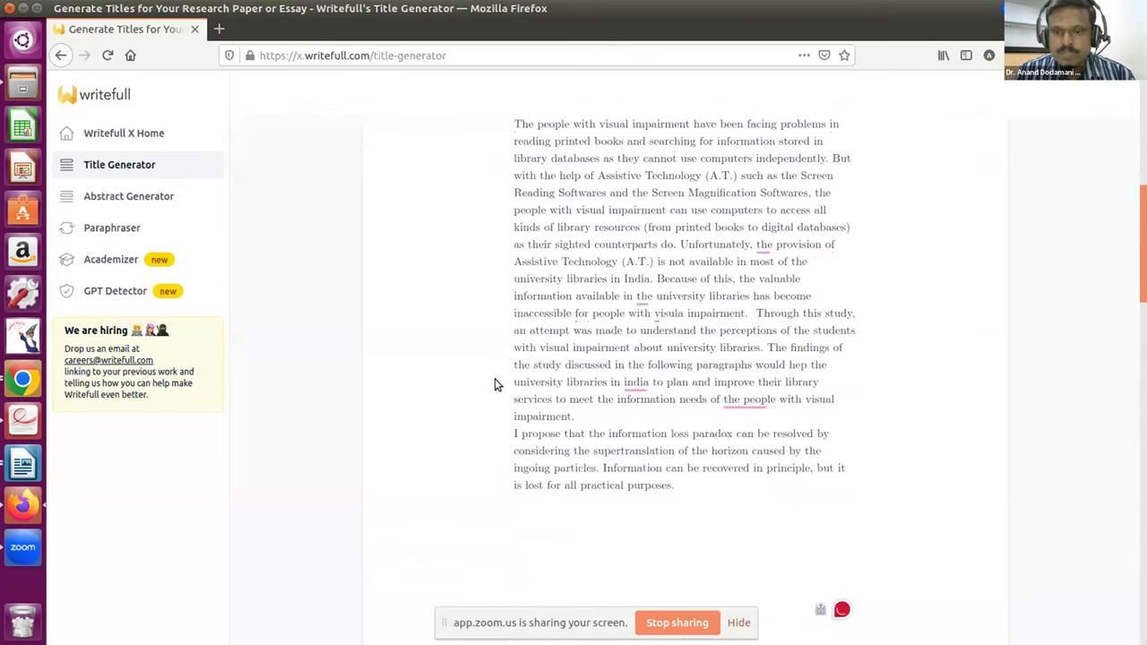
{"action": "scroll", "coordinate": [846, 447], "scroll_direction": "up", "scroll_amount": 6}
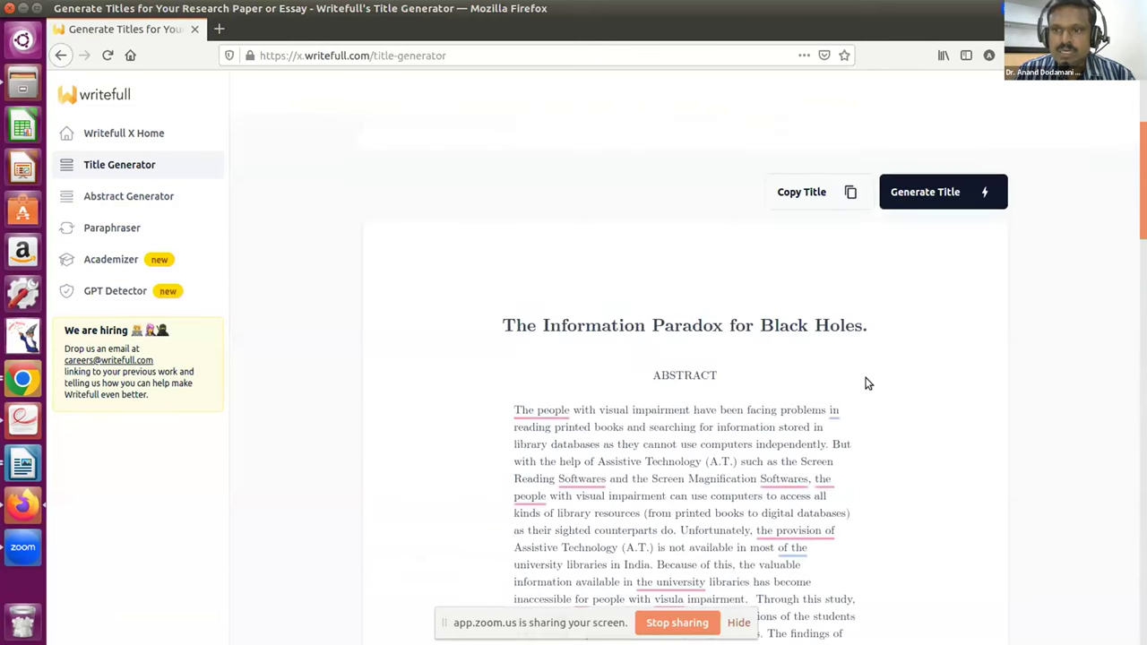
{"action": "left_click", "coordinate": [912, 199]}
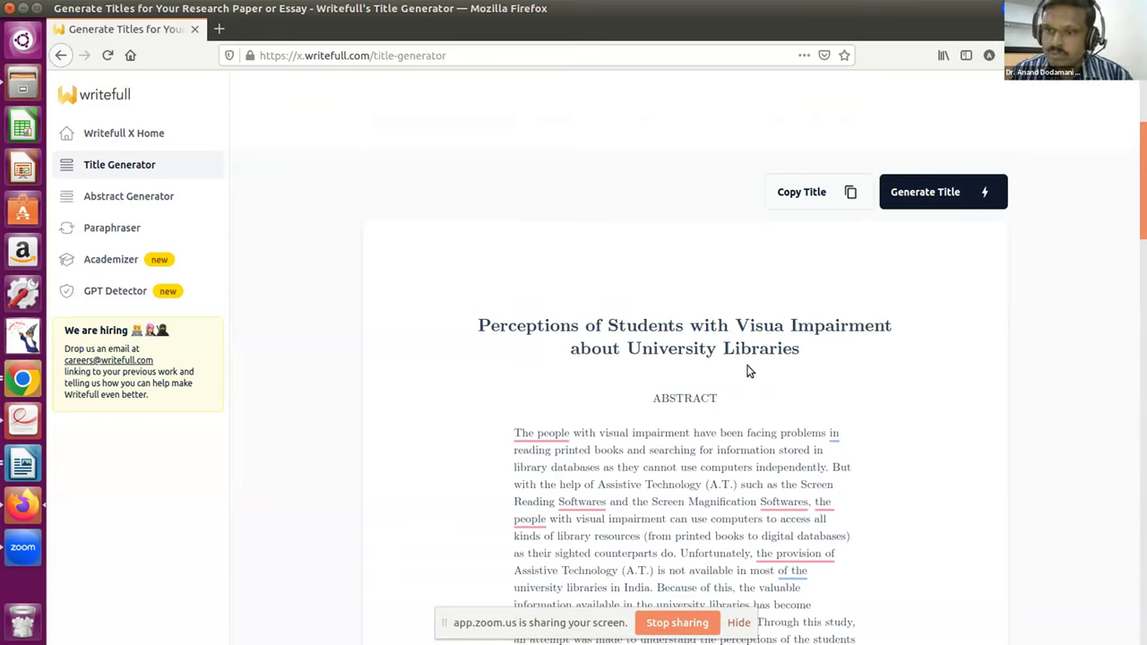
{"action": "left_click", "coordinate": [925, 204]}
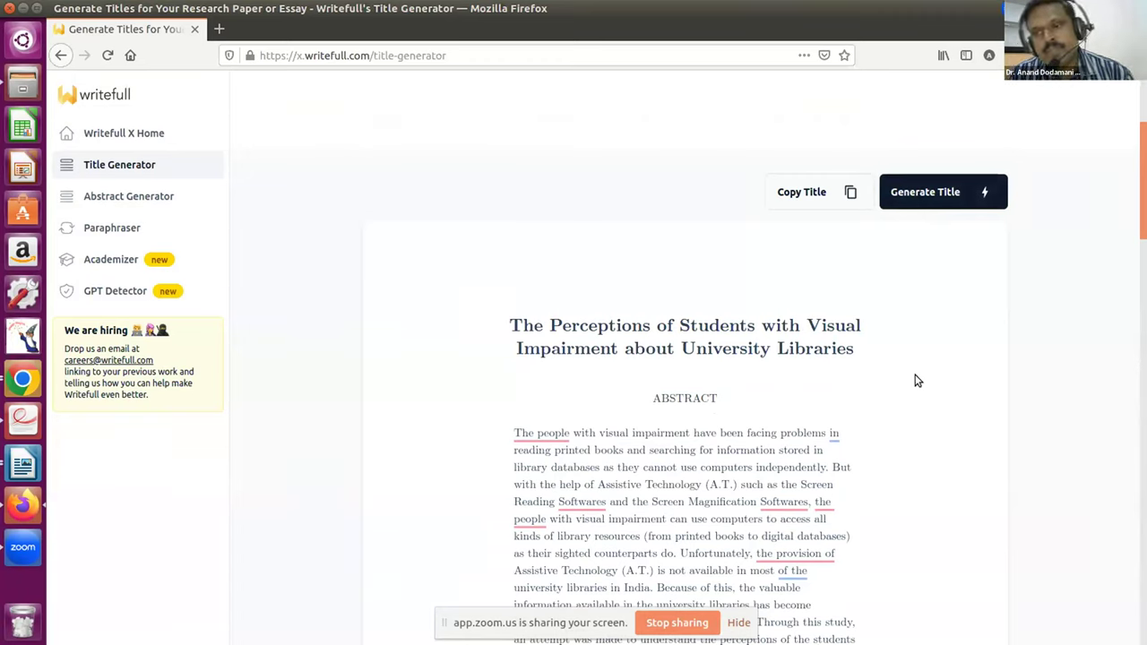
{"action": "left_click", "coordinate": [910, 204]}
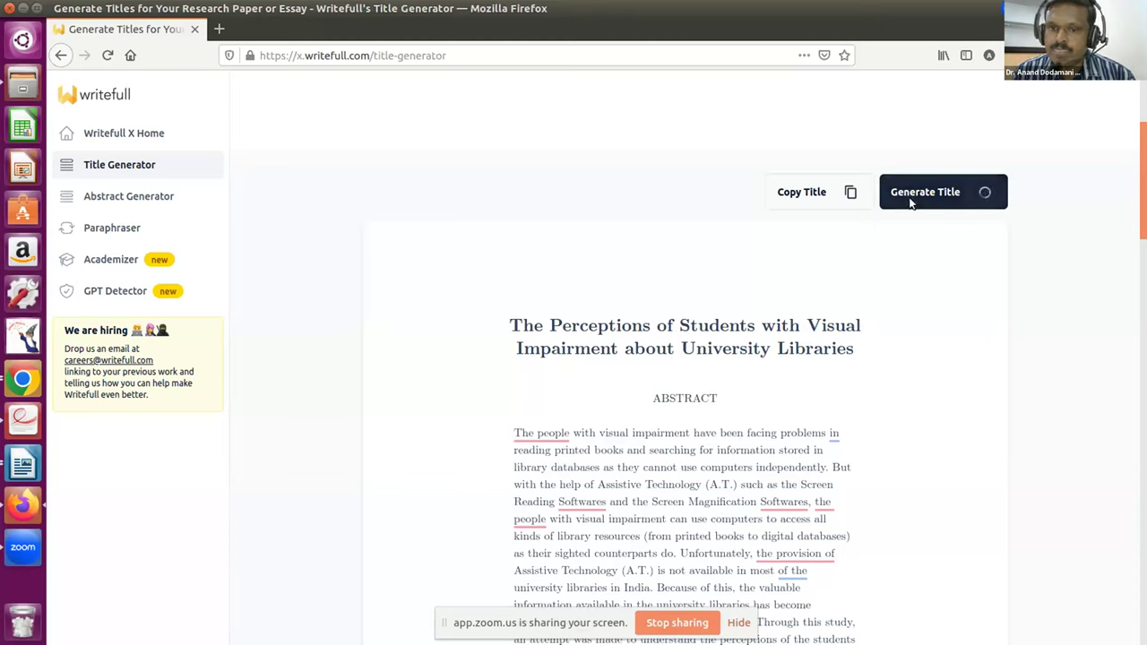
{"action": "left_click", "coordinate": [911, 202]}
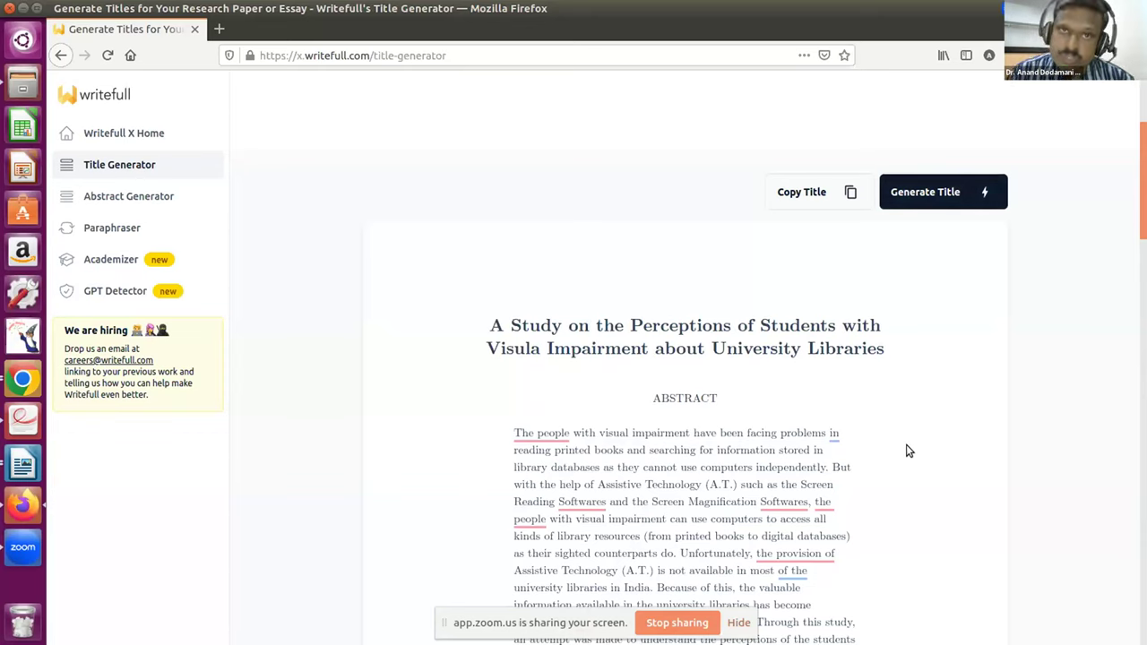
{"action": "left_click", "coordinate": [923, 205]}
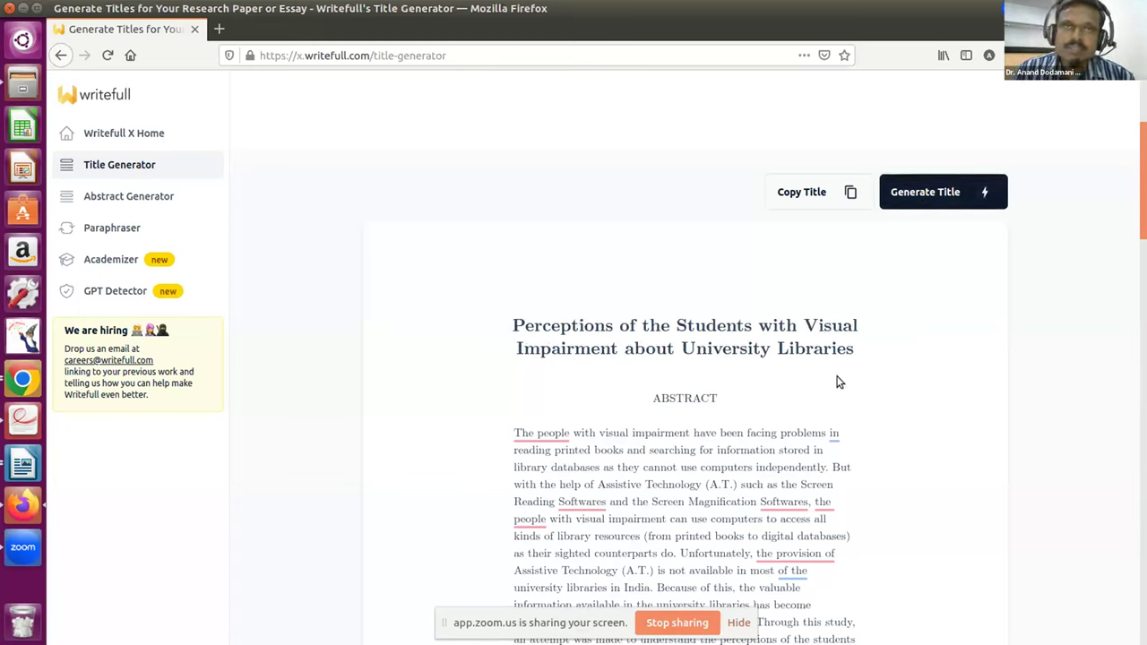
{"action": "left_click", "coordinate": [894, 203]}
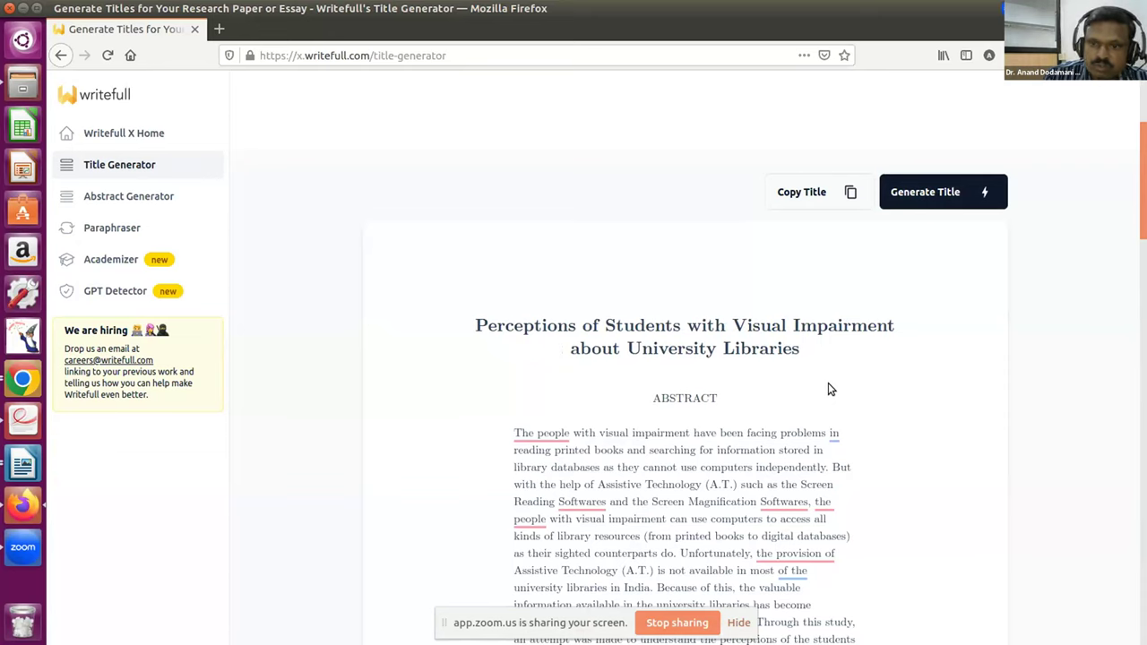
Copy the title 'Perceptions of Students with Visual Impairment about University Libraries'
{"action": "left_click", "coordinate": [831, 201]}
{"action": "scroll", "coordinate": [703, 417], "scroll_direction": "down", "scroll_amount": 1}
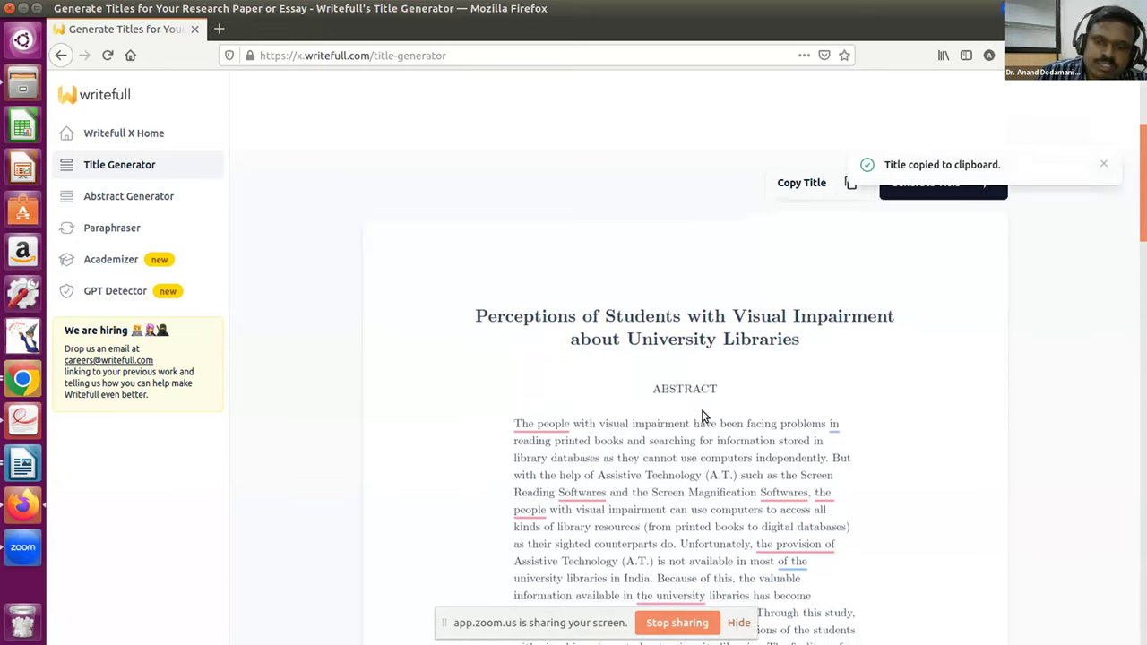
{"action": "scroll", "coordinate": [704, 415], "scroll_direction": "down", "scroll_amount": 5}
{"action": "scroll", "coordinate": [703, 412], "scroll_direction": "up", "scroll_amount": 3}
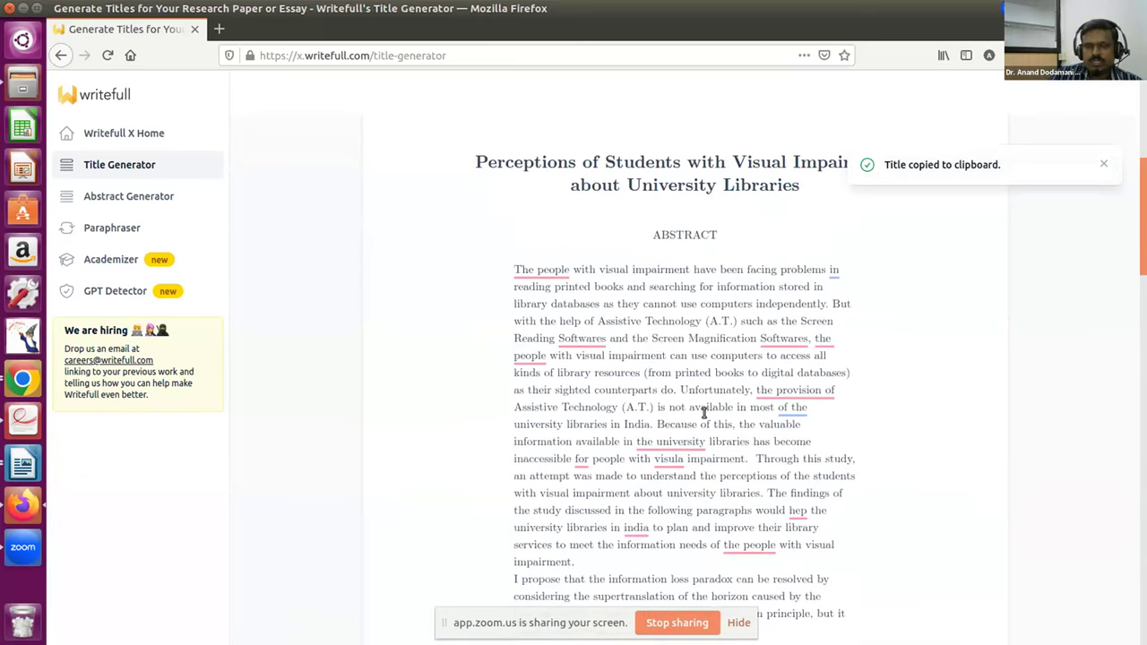
{"action": "scroll", "coordinate": [705, 412], "scroll_direction": "up", "scroll_amount": 3}
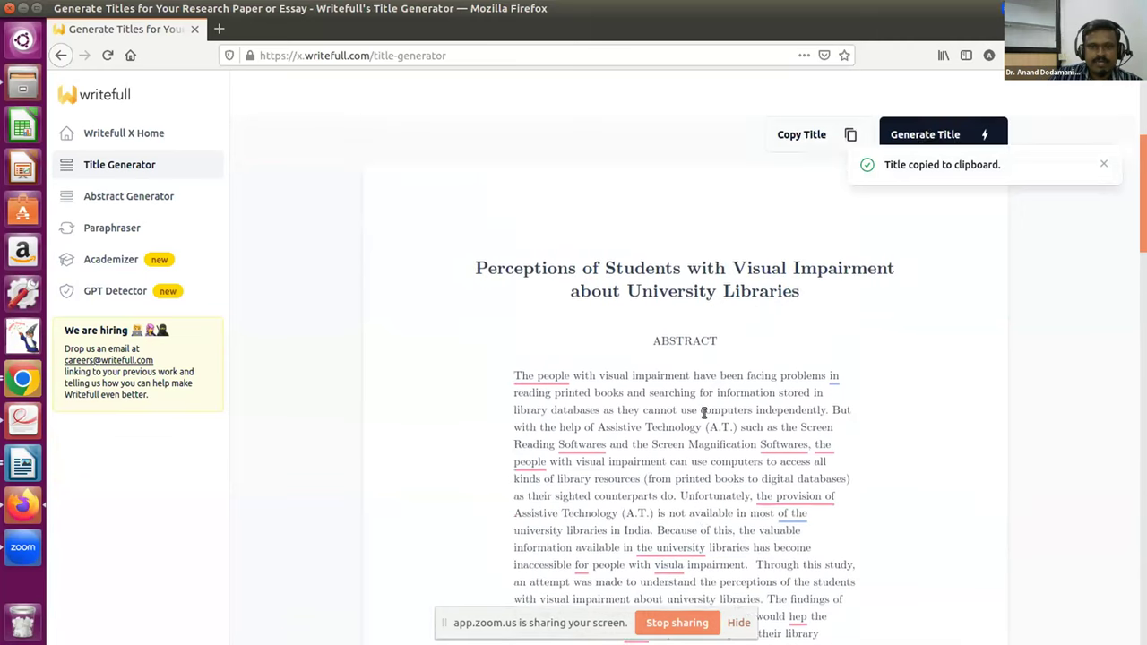
Open the empty Abstract Generator, then bring up 'Testing paper for Abstract Generation.doc' in Writer
{"action": "left_click", "coordinate": [128, 196]}
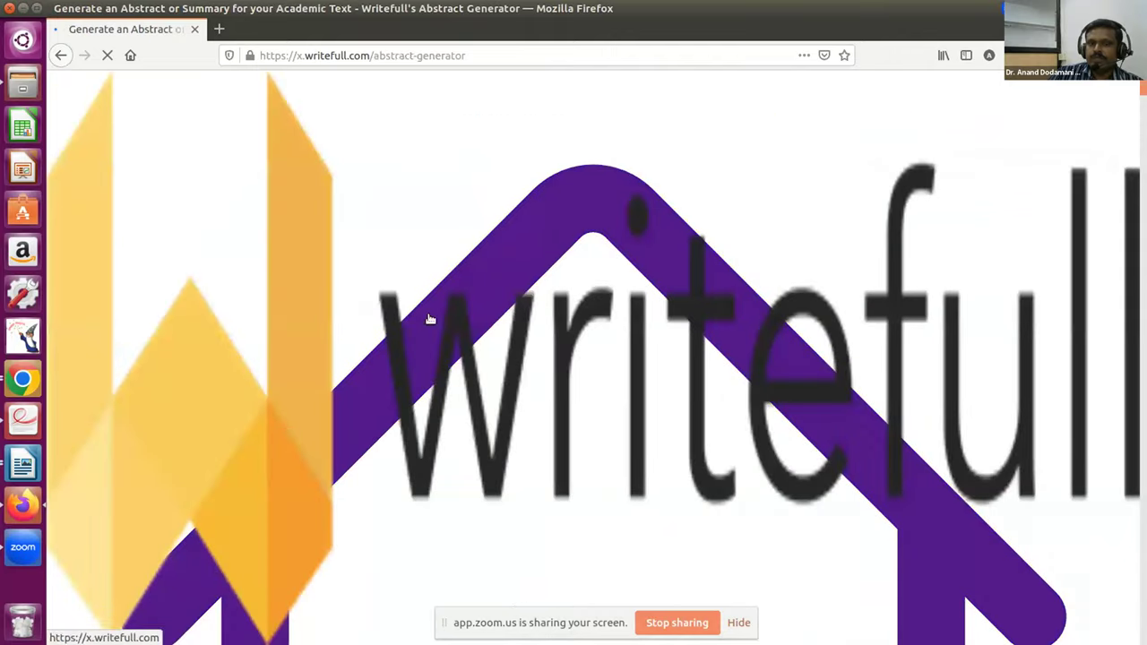
{"action": "scroll", "coordinate": [558, 361], "scroll_direction": "down", "scroll_amount": 3}
{"action": "left_click", "coordinate": [475, 281]}
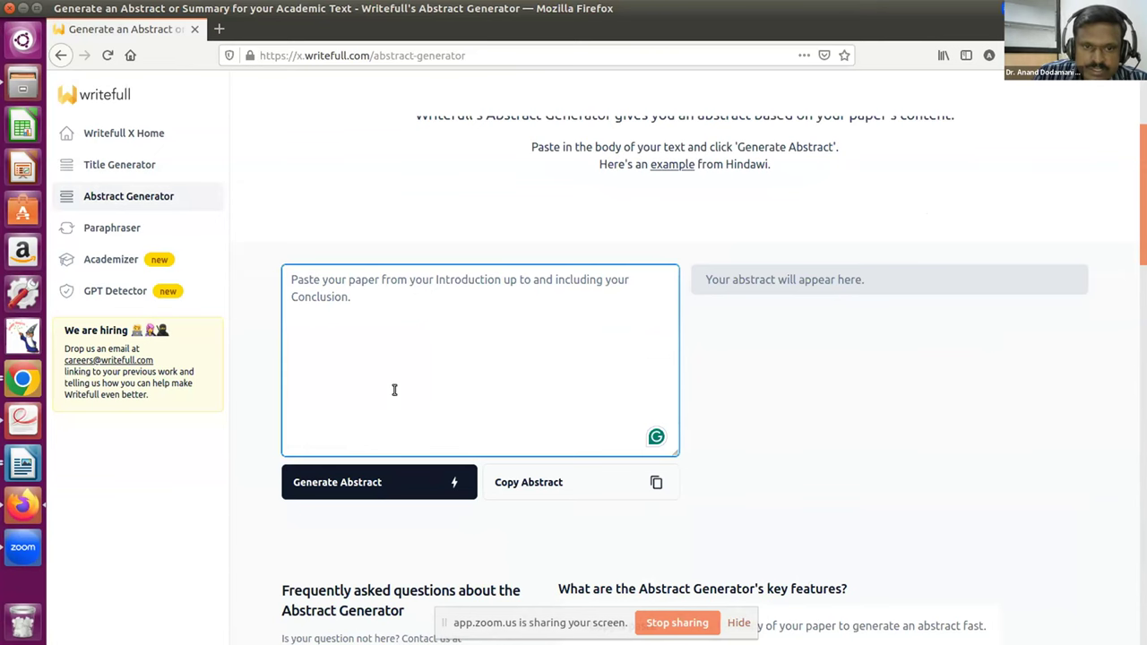
{"action": "left_click", "coordinate": [25, 466]}
{"action": "left_click", "coordinate": [335, 212]}
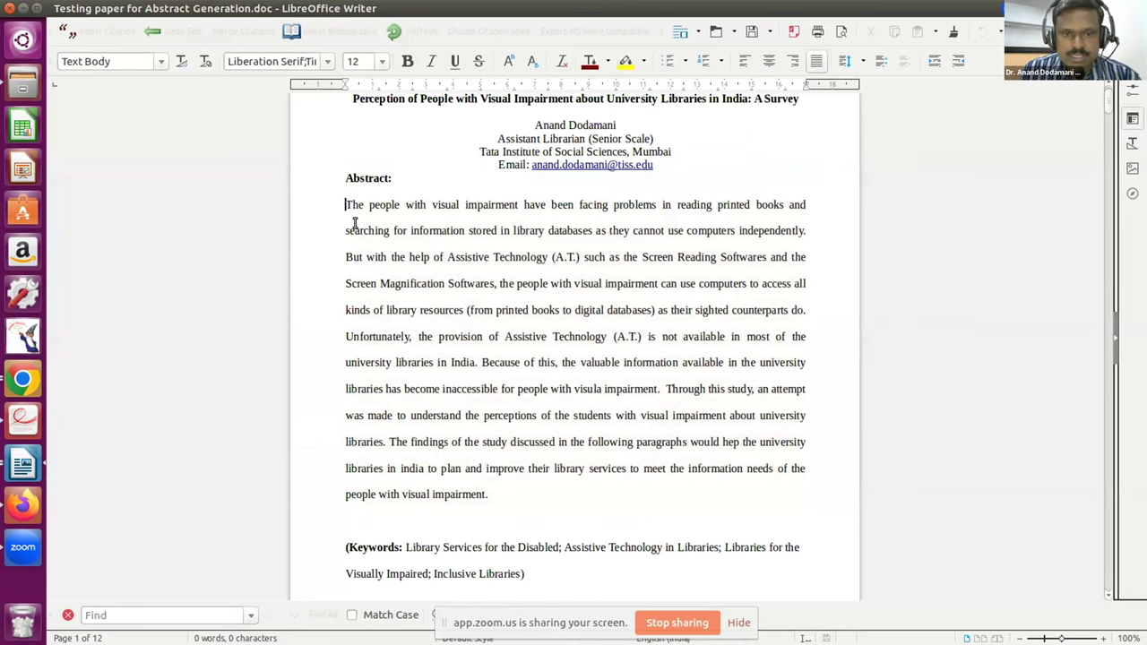
Delete the paper's existing abstract paragraph
{"action": "scroll", "coordinate": [354, 224], "scroll_direction": "down", "scroll_amount": 2}
{"action": "left_click_drag", "start_coordinate": [348, 134], "coordinate": [538, 415]}
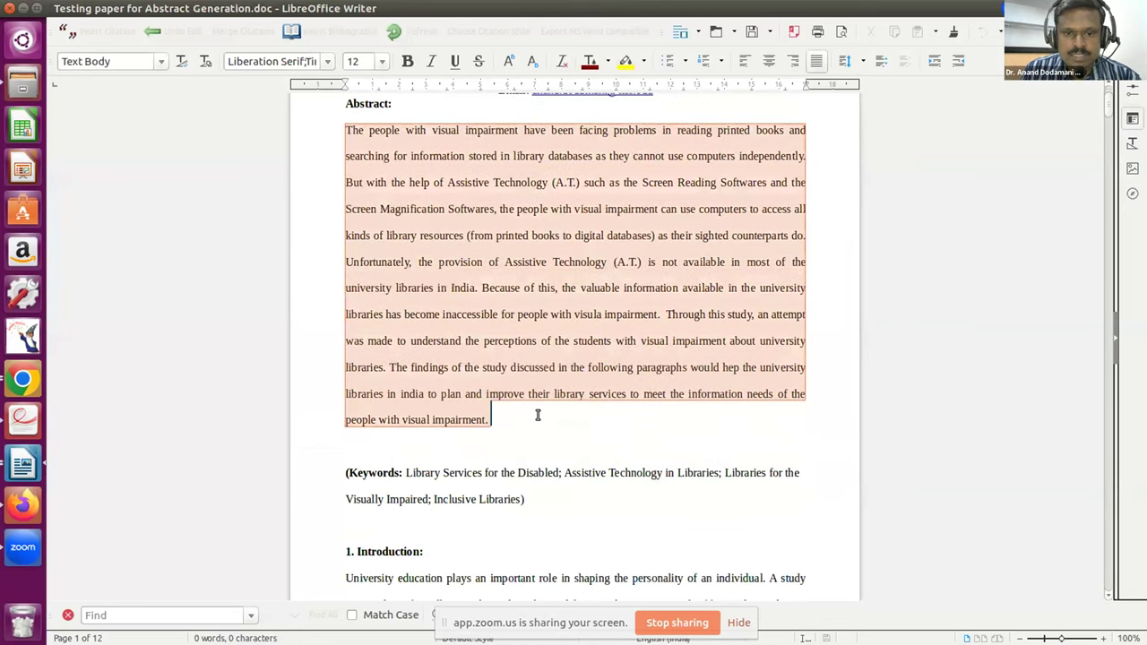
{"action": "key", "text": "Delete"}
{"action": "key", "text": "Delete"}
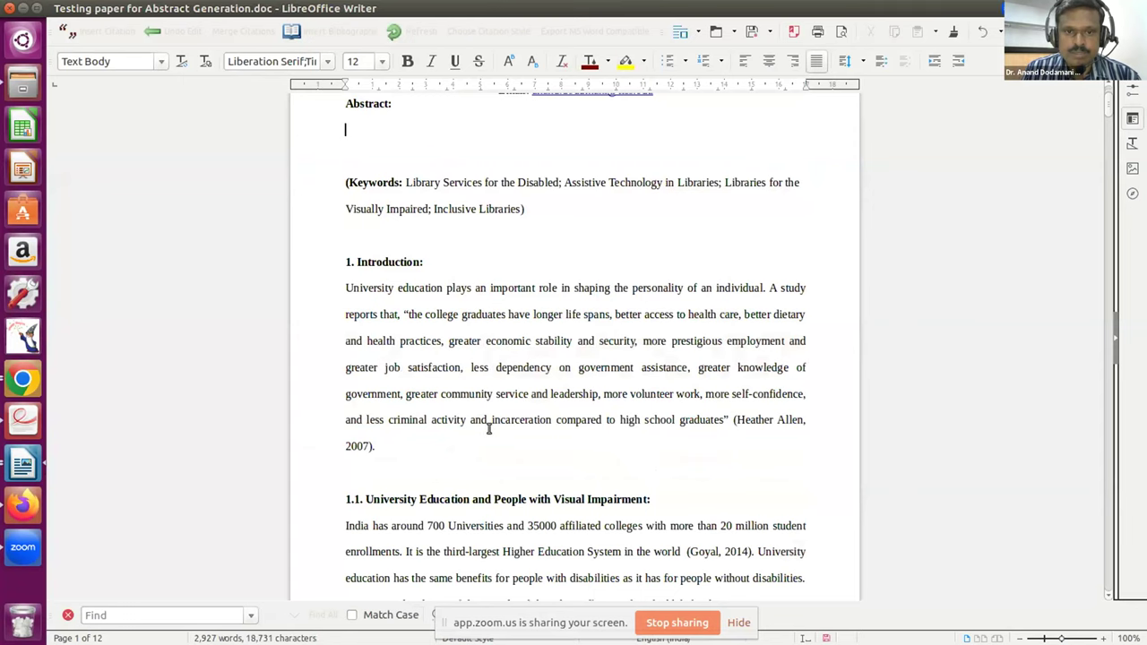
{"action": "scroll", "coordinate": [491, 428], "scroll_direction": "up", "scroll_amount": 3}
{"action": "scroll", "coordinate": [489, 429], "scroll_direction": "down", "scroll_amount": 3}
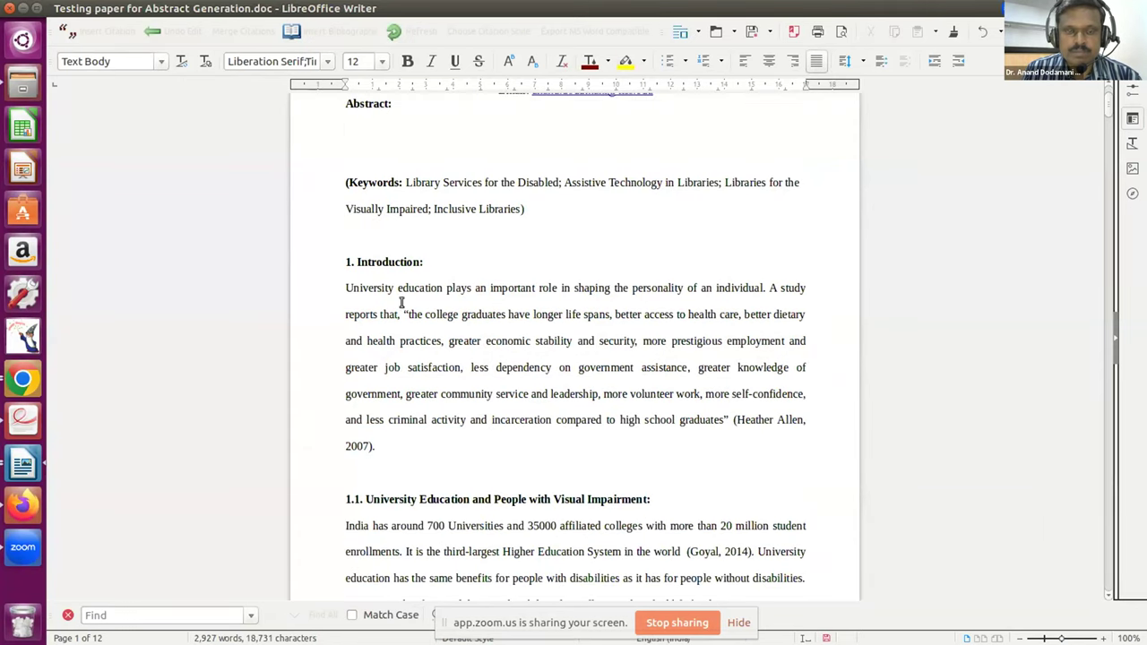
{"action": "scroll", "coordinate": [395, 300], "scroll_direction": "down", "scroll_amount": 2}
Select the paper body from '1. Introduction' through '5. Conclusion' and copy it
{"action": "left_click", "coordinate": [346, 158]}
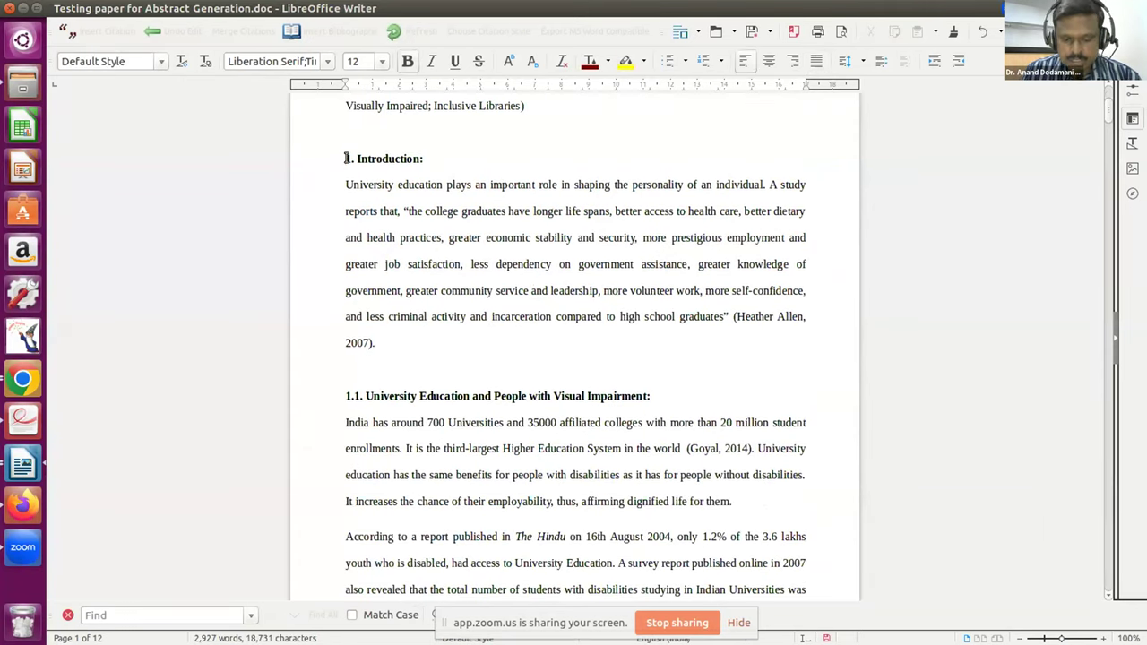
{"action": "key", "text": "shift+Down"}
{"action": "key", "text": "shift+Down"}
{"action": "key", "text": "shift+Down"}
{"action": "key", "text": "shift+Down"}
{"action": "key", "text": "shift+Down"}
{"action": "key", "text": "shift+Down"}
{"action": "key", "text": "shift+Down"}
{"action": "key", "text": "shift+Down"}
{"action": "key", "text": "shift+Down"}
{"action": "key", "text": "shift+Down"}
{"action": "key", "text": "shift+Down"}
{"action": "key", "text": "shift+Down"}
{"action": "key", "text": "shift+Down"}
{"action": "key", "text": "shift+Down"}
{"action": "key", "text": "shift+Down"}
{"action": "key", "text": "shift+Down"}
{"action": "key", "text": "shift+Down"}
{"action": "key", "text": "shift+Down"}
{"action": "key", "text": "shift+Down"}
{"action": "key", "text": "shift+Down"}
{"action": "key", "text": "shift+Down"}
{"action": "key", "text": "shift+Down"}
{"action": "key", "text": "shift+Down"}
{"action": "key", "text": "shift+Down"}
{"action": "key", "text": "shift+Down"}
{"action": "key", "text": "shift+Down"}
{"action": "key", "text": "shift+Down"}
{"action": "key", "text": "shift+Down"}
{"action": "key", "text": "shift+Down"}
{"action": "key", "text": "shift+Down"}
{"action": "key", "text": "shift+Down"}
{"action": "key", "text": "shift+Down"}
{"action": "key", "text": "shift+Down"}
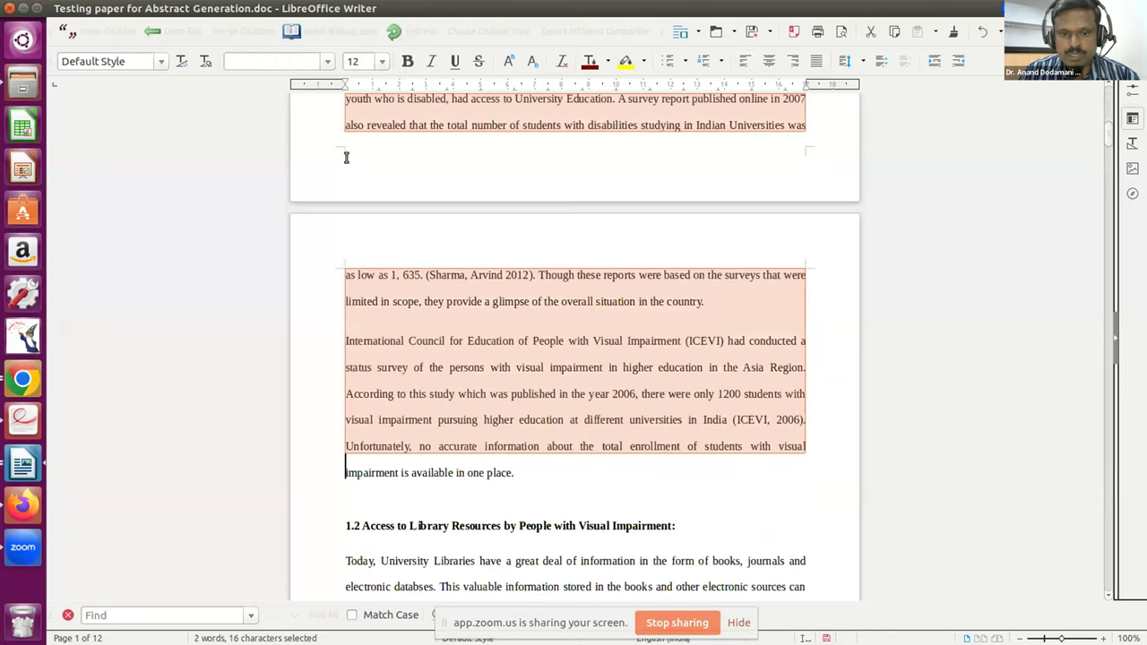
{"action": "key", "text": "shift+Down"}
{"action": "key", "text": "shift+Down"}
{"action": "key", "text": "shift+Down"}
{"action": "key", "text": "shift+Down"}
{"action": "key", "text": "shift+Down"}
{"action": "key", "text": "shift+Down"}
{"action": "key", "text": "shift+Down"}
{"action": "key", "text": "shift+Down"}
{"action": "key", "text": "shift+Down"}
{"action": "key", "text": "shift+Down"}
{"action": "key", "text": "shift+Down"}
{"action": "key", "text": "shift+Down"}
{"action": "key", "text": "shift+Down"}
{"action": "key", "text": "shift+Down"}
{"action": "key", "text": "shift+Down"}
{"action": "key", "text": "shift+Down"}
{"action": "key", "text": "shift+Down"}
{"action": "key", "text": "shift+Down"}
{"action": "key", "text": "shift+Down"}
{"action": "key", "text": "shift+Down"}
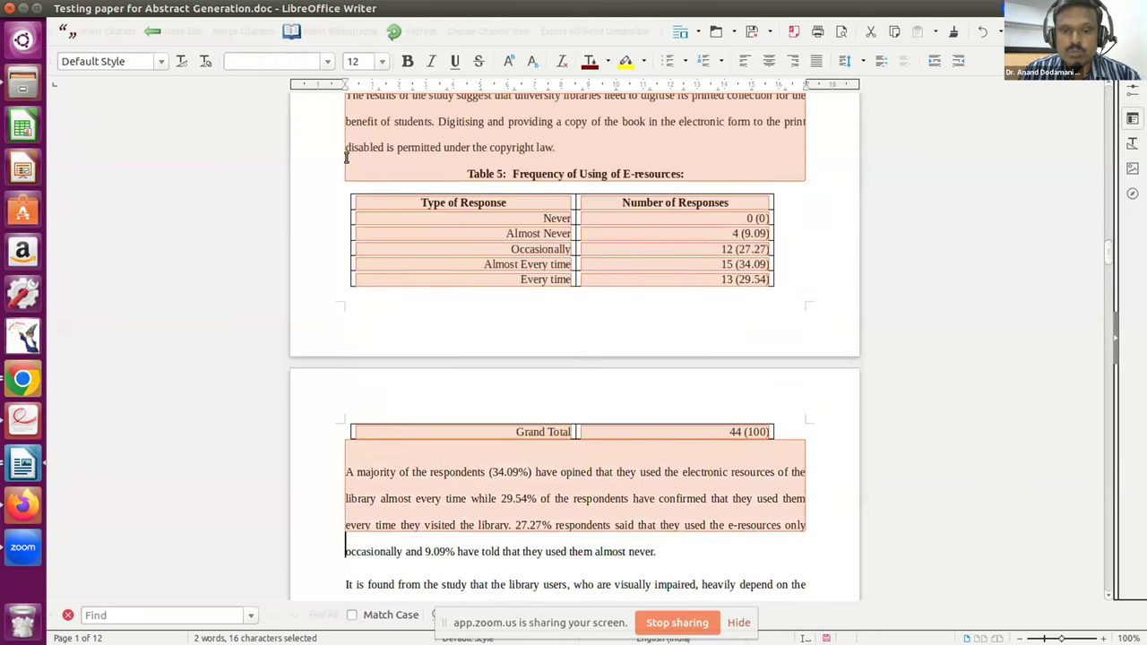
{"action": "key", "text": "shift+Down"}
{"action": "key", "text": "shift+Down"}
{"action": "key", "text": "shift+Down"}
{"action": "key", "text": "shift+Down"}
{"action": "key", "text": "shift+Down"}
{"action": "key", "text": "shift+Down"}
{"action": "key", "text": "shift+Down"}
{"action": "key", "text": "shift+Down"}
{"action": "key", "text": "shift+Down"}
{"action": "key", "text": "shift+Down"}
{"action": "key", "text": "shift+Down"}
{"action": "key", "text": "shift+Down"}
{"action": "key", "text": "shift+Down"}
{"action": "key", "text": "shift+Down"}
{"action": "key", "text": "shift+Down"}
{"action": "key", "text": "shift+Down"}
{"action": "key", "text": "shift+Down"}
{"action": "key", "text": "shift+Down"}
{"action": "key", "text": "shift+Down"}
{"action": "key", "text": "shift+Down"}
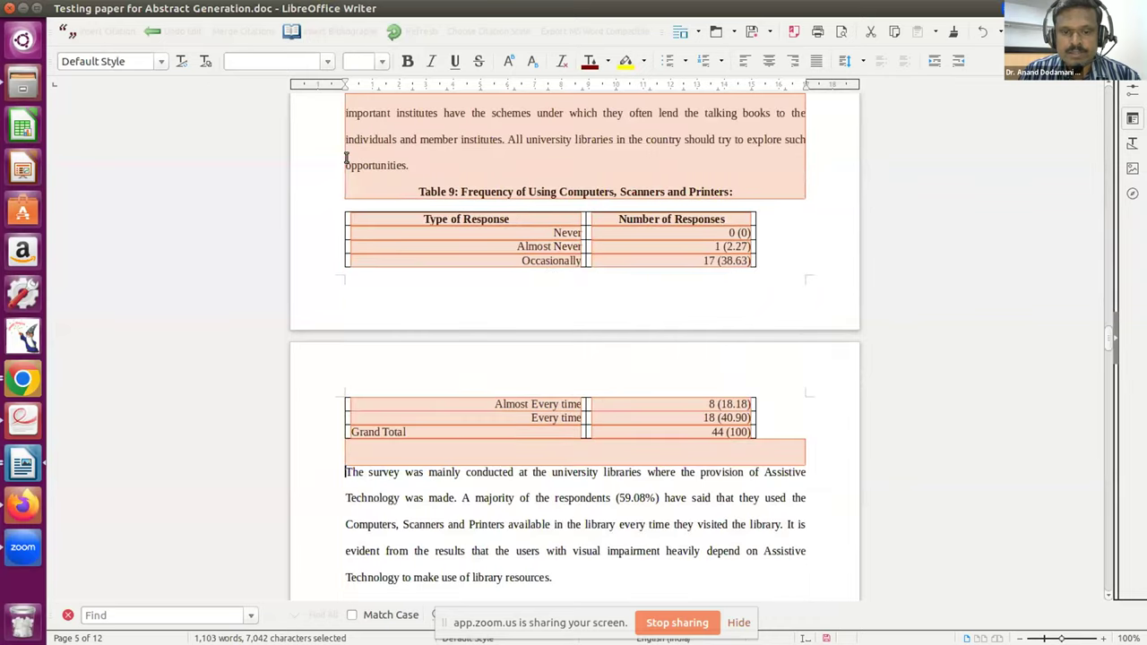
{"action": "key", "text": "shift+Down"}
{"action": "key", "text": "shift+Down"}
{"action": "key", "text": "shift+Down"}
{"action": "key", "text": "shift+Down"}
{"action": "key", "text": "shift+Down"}
{"action": "key", "text": "shift+Down"}
{"action": "key", "text": "shift+Down"}
{"action": "key", "text": "shift+Down"}
{"action": "key", "text": "shift+Down"}
{"action": "key", "text": "shift+Down"}
{"action": "key", "text": "shift+Down"}
{"action": "key", "text": "shift+Down"}
{"action": "key", "text": "shift+Down"}
{"action": "key", "text": "shift+Down"}
{"action": "key", "text": "shift+Down"}
{"action": "key", "text": "shift+Down"}
{"action": "key", "text": "shift+Down"}
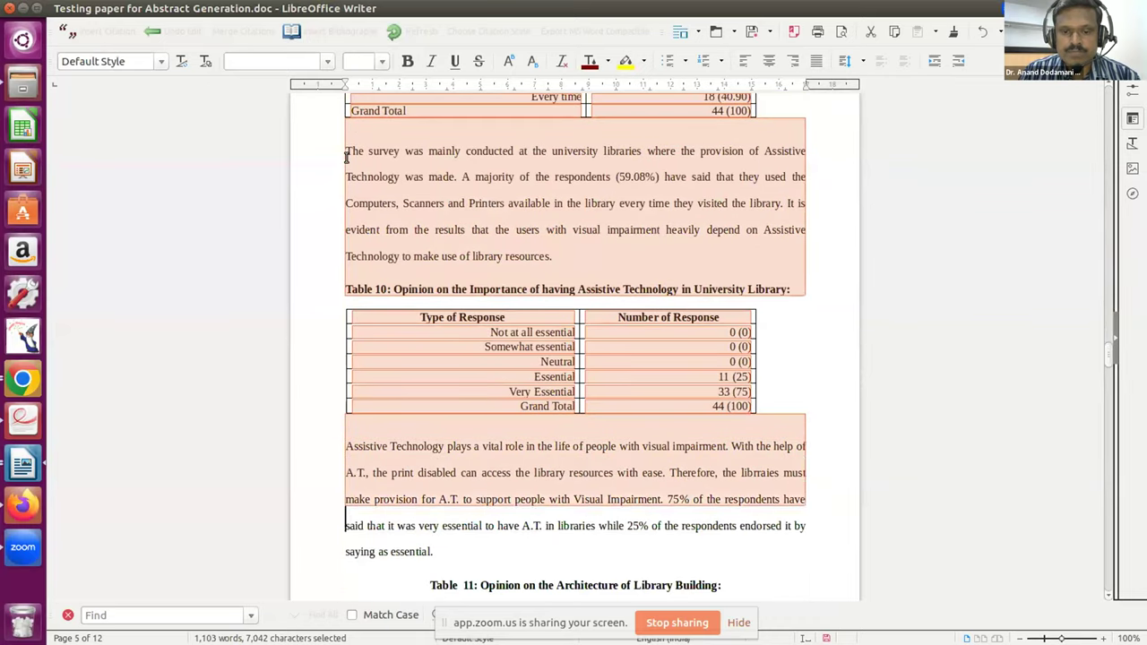
{"action": "key", "text": "shift+Down"}
{"action": "key", "text": "shift+Down"}
{"action": "key", "text": "shift+Down"}
{"action": "key", "text": "shift+Down"}
{"action": "key", "text": "shift+Down"}
{"action": "key", "text": "shift+Down"}
{"action": "key", "text": "shift+Down"}
{"action": "key", "text": "shift+Down"}
{"action": "key", "text": "shift+Down"}
{"action": "key", "text": "shift+Down"}
{"action": "key", "text": "shift+Down"}
{"action": "key", "text": "shift+Down"}
{"action": "key", "text": "shift+Down"}
{"action": "key", "text": "shift+Down"}
{"action": "key", "text": "shift+Down"}
{"action": "key", "text": "shift+Down"}
{"action": "key", "text": "shift+Down"}
{"action": "key", "text": "shift+Down"}
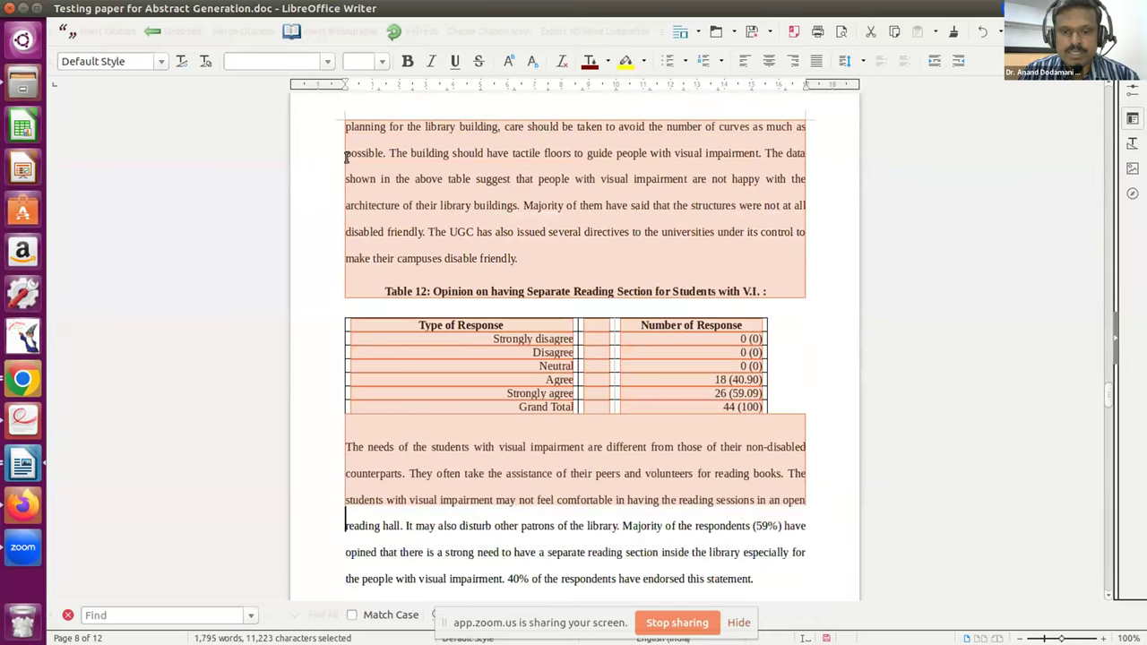
{"action": "key", "text": "shift+Down"}
{"action": "key", "text": "shift+Down"}
{"action": "key", "text": "shift+Down"}
{"action": "key", "text": "shift+Down"}
{"action": "key", "text": "shift+Down"}
{"action": "key", "text": "shift+Down"}
{"action": "key", "text": "shift+Down"}
{"action": "key", "text": "shift+Down"}
{"action": "key", "text": "shift+Down"}
{"action": "key", "text": "shift+Down"}
{"action": "key", "text": "shift+Down"}
{"action": "key", "text": "shift+Down"}
{"action": "key", "text": "shift+Down"}
{"action": "key", "text": "shift+Down"}
{"action": "key", "text": "shift+Down"}
{"action": "key", "text": "shift+Down"}
{"action": "key", "text": "shift+Down"}
{"action": "key", "text": "shift+Down"}
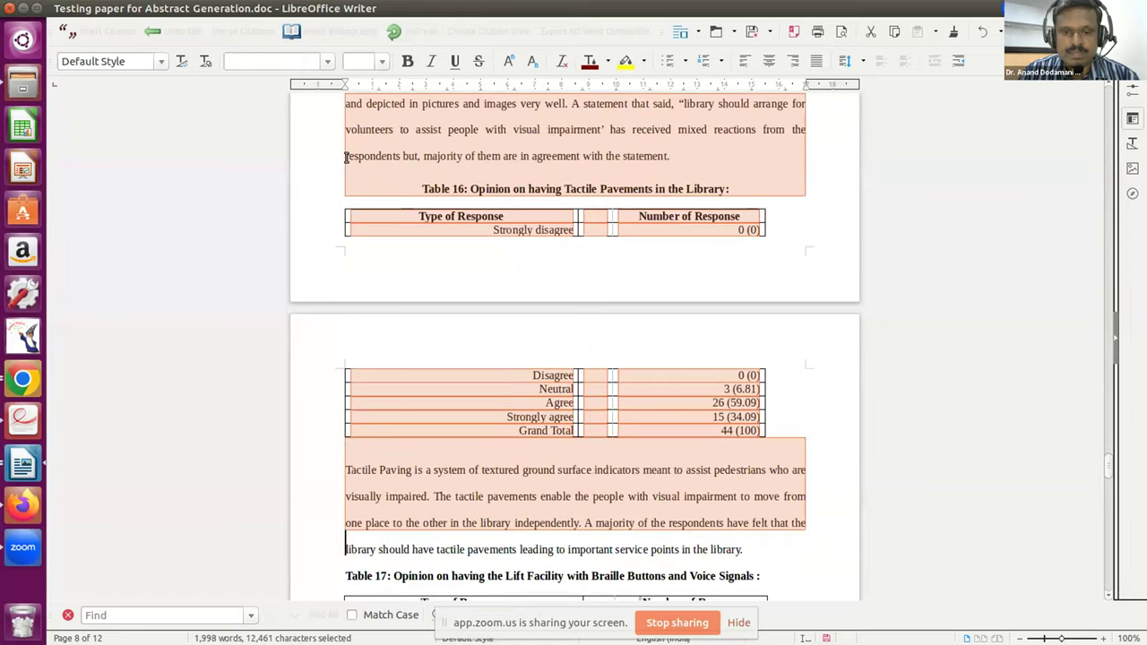
{"action": "key", "text": "shift+Down"}
{"action": "key", "text": "shift+Down"}
{"action": "key", "text": "shift+Down"}
{"action": "key", "text": "shift+Down"}
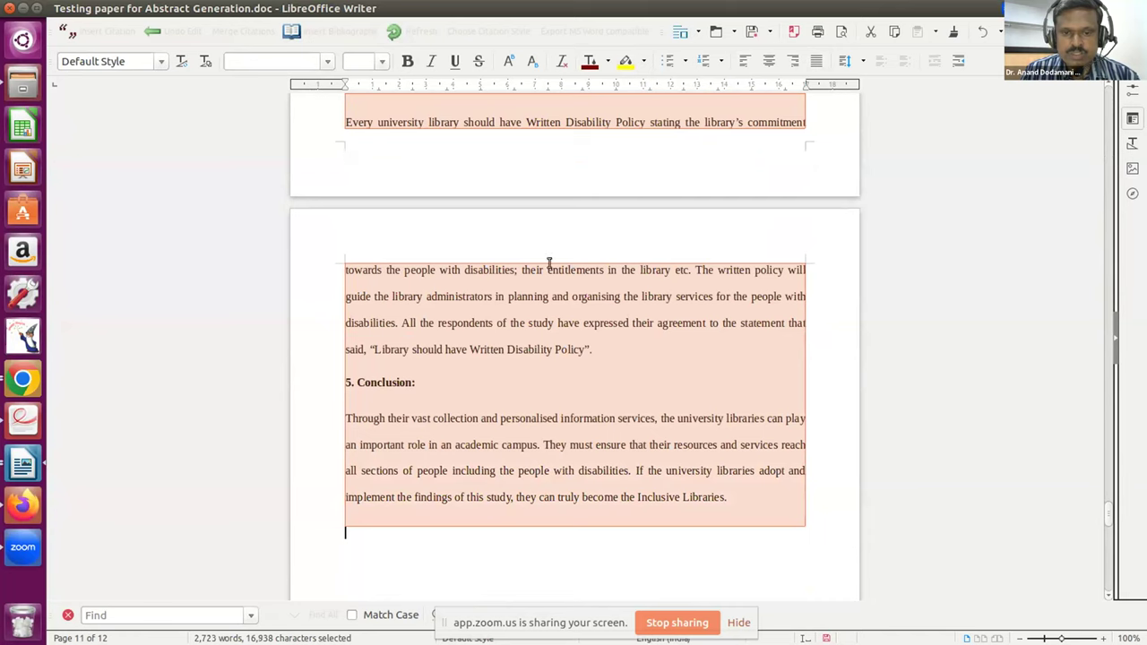
{"action": "right_click", "coordinate": [579, 333]}
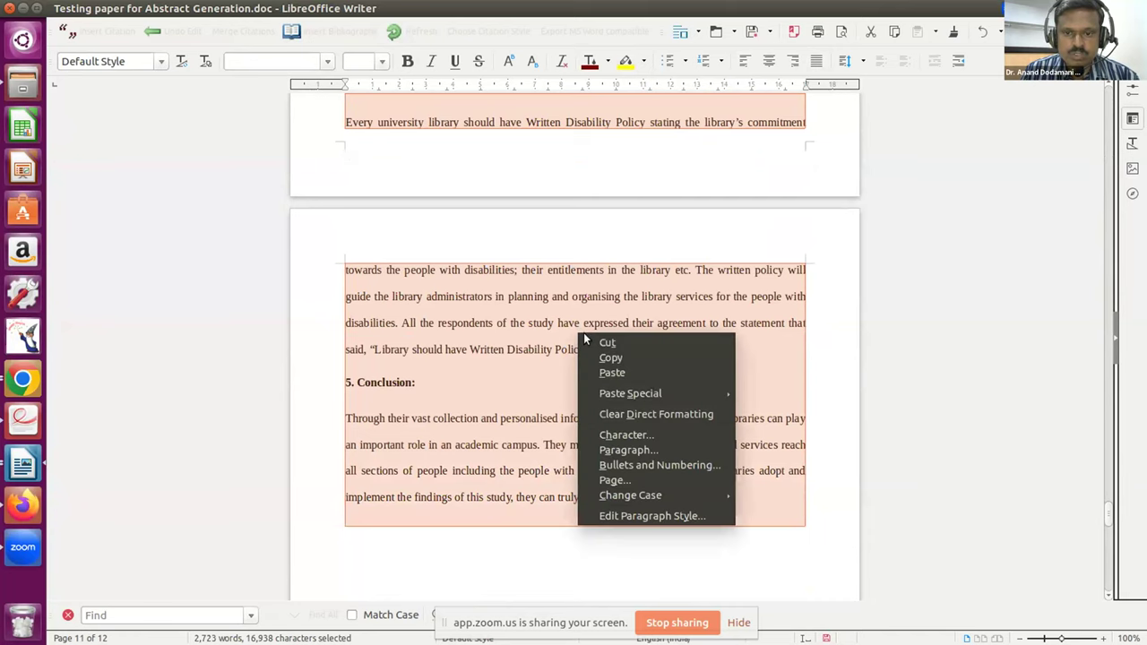
{"action": "left_click", "coordinate": [609, 354]}
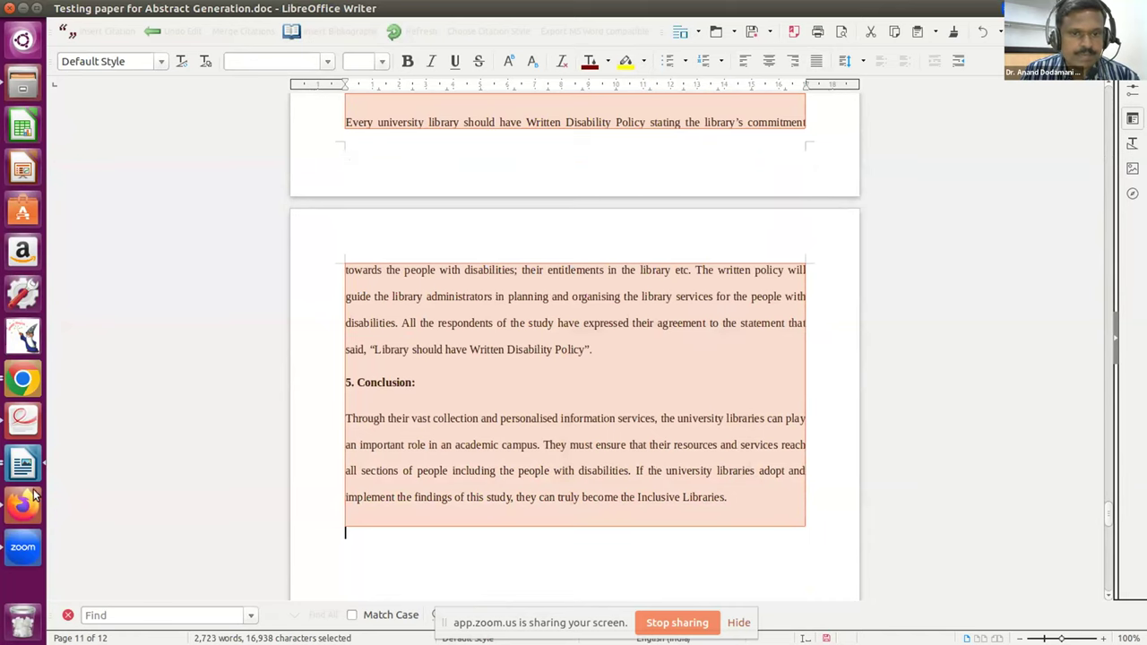
{"action": "left_click", "coordinate": [36, 495]}
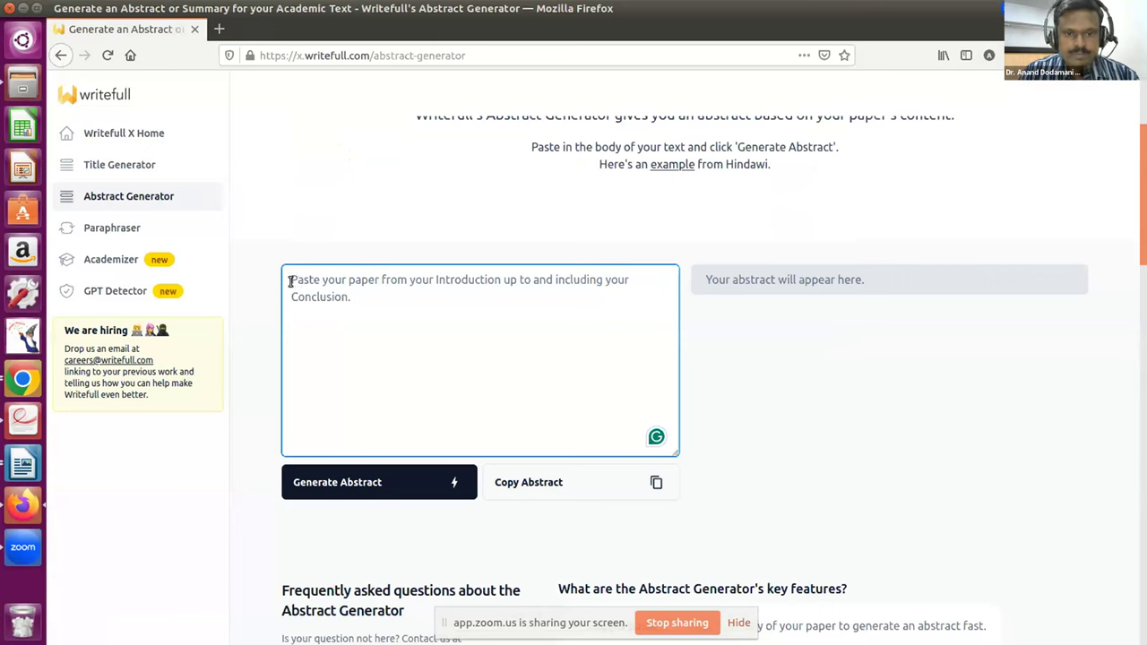
Paste the paper body into Abstract Generator and generate an abstract on visually impaired students' library perceptions
{"action": "key", "text": "ctrl+v"}
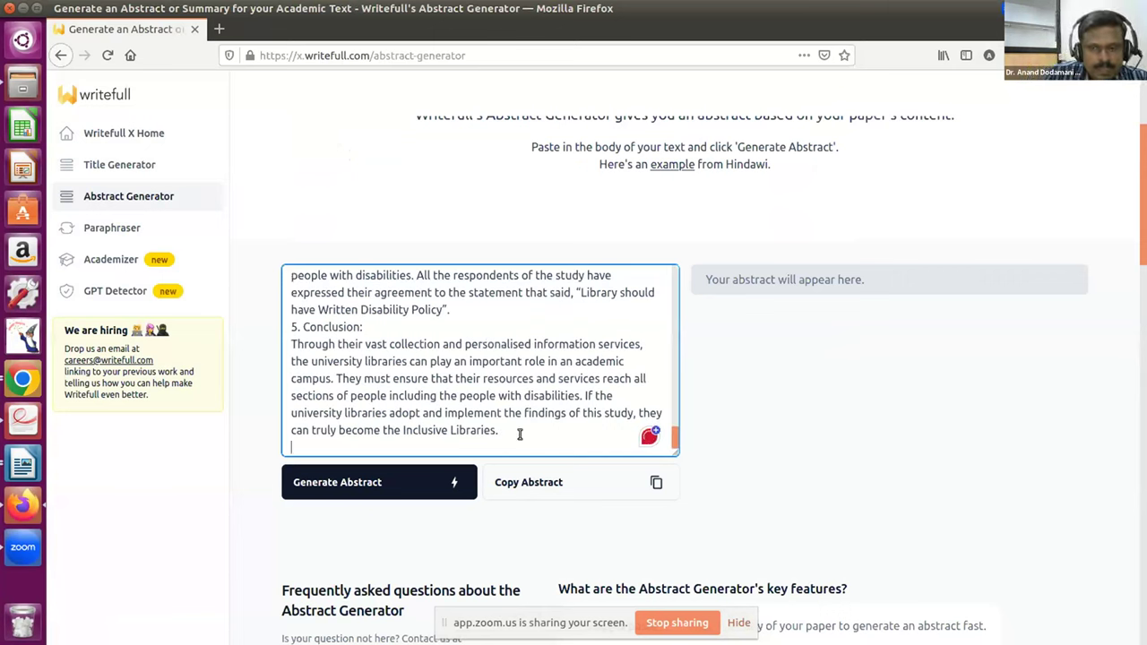
{"action": "left_click", "coordinate": [368, 484]}
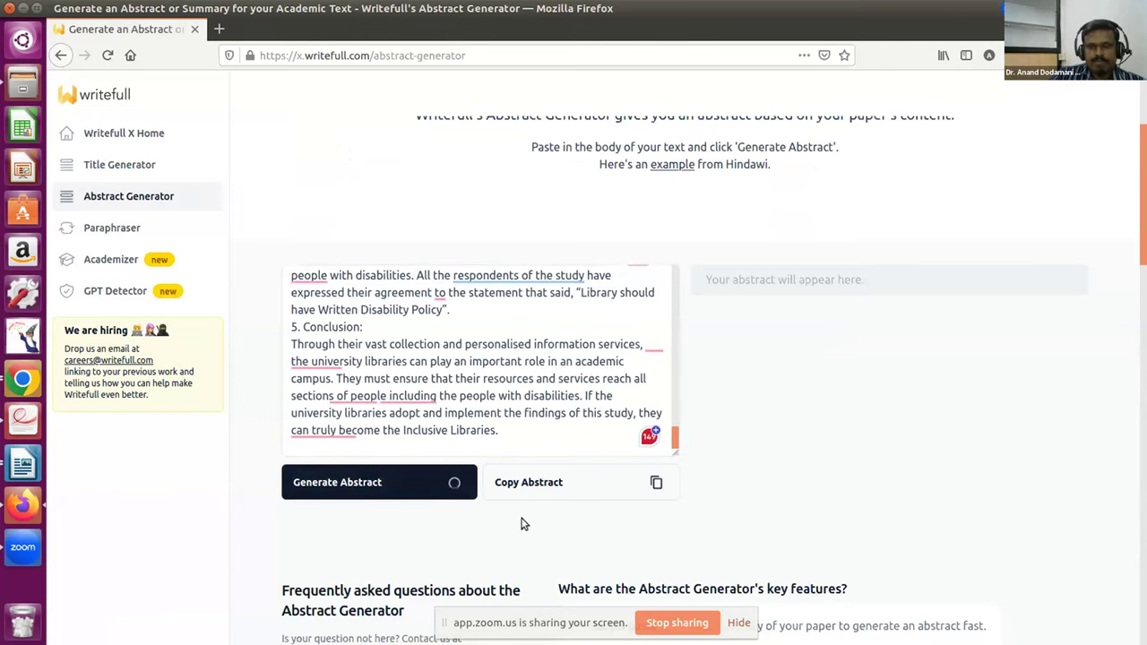
{"action": "scroll", "coordinate": [570, 525], "scroll_direction": "up", "scroll_amount": 2}
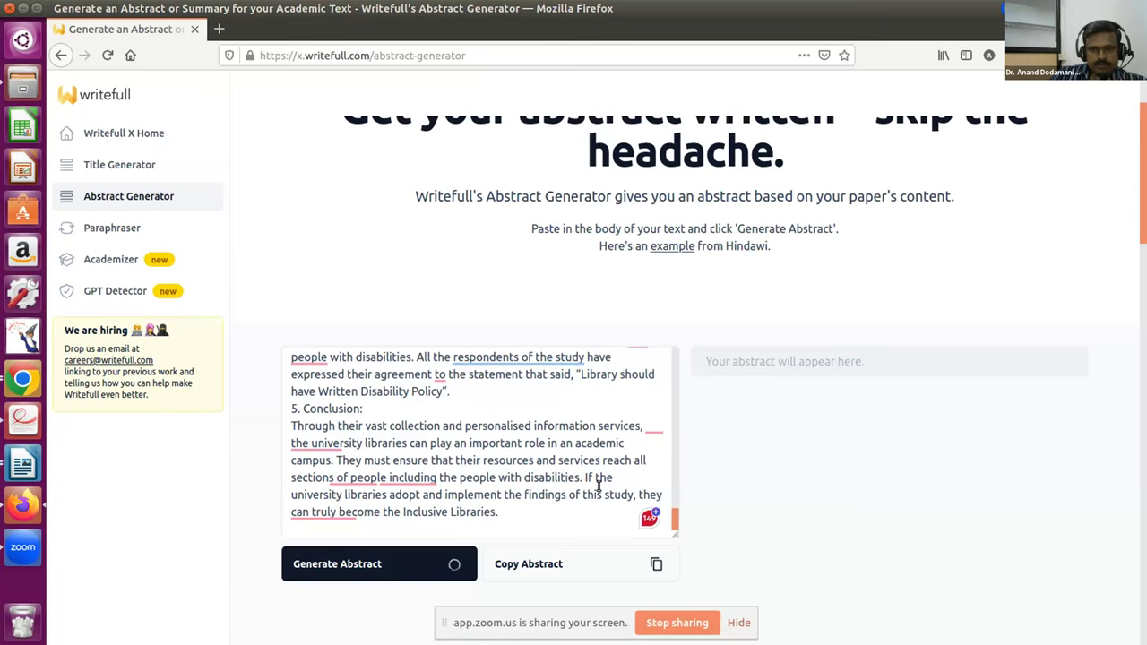
{"action": "scroll", "coordinate": [740, 452], "scroll_direction": "down", "scroll_amount": 4}
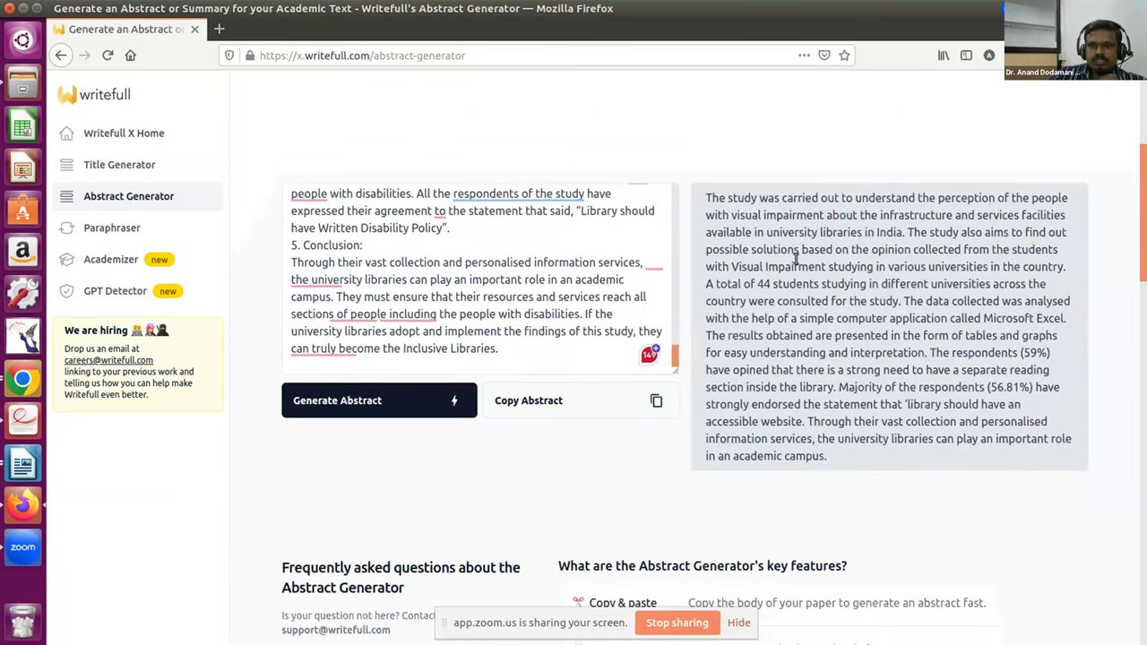
Select and review passages of the generated abstract
{"action": "left_click_drag", "start_coordinate": [708, 199], "coordinate": [851, 443]}
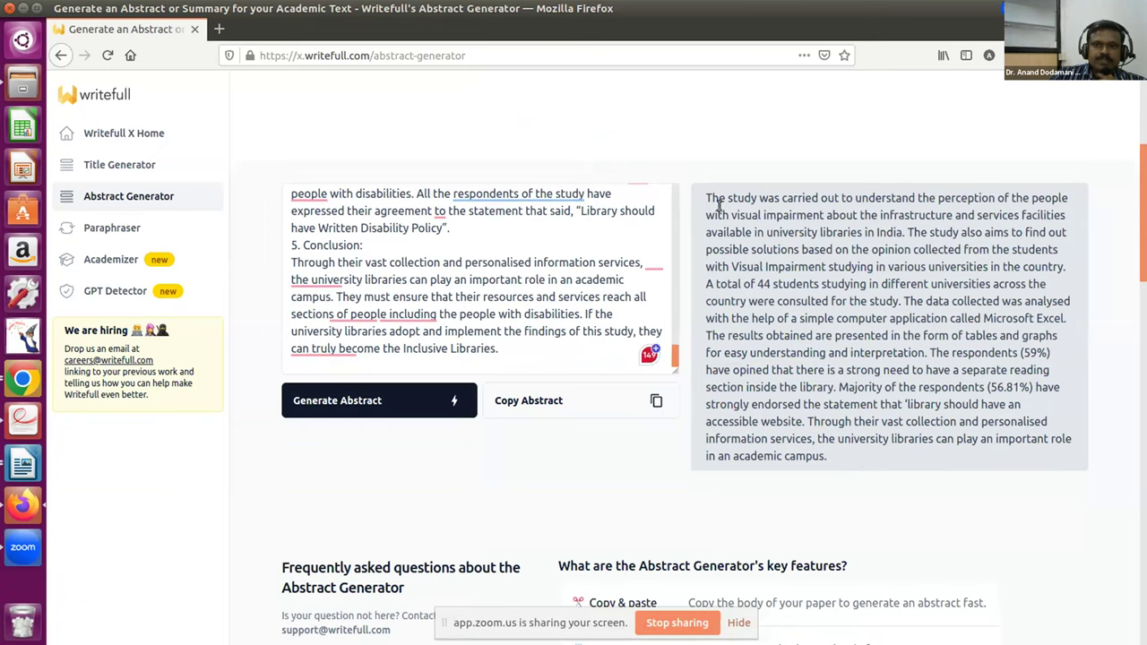
{"action": "scroll", "coordinate": [251, 354], "scroll_direction": "up", "scroll_amount": 2}
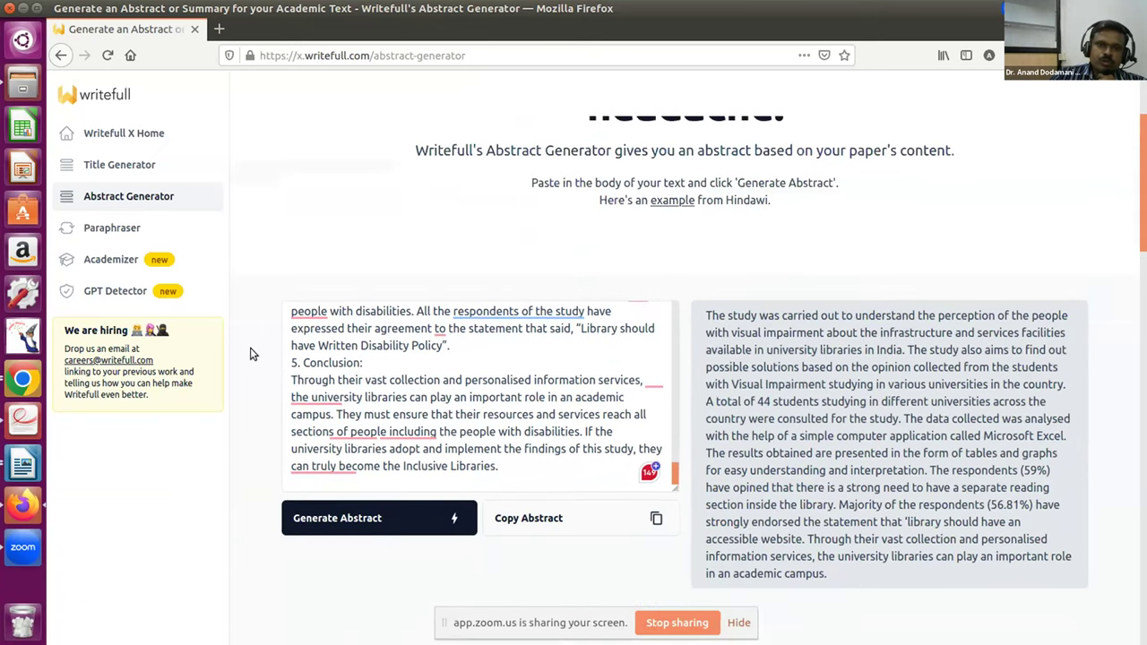
{"action": "scroll", "coordinate": [251, 354], "scroll_direction": "up", "scroll_amount": 2}
{"action": "scroll", "coordinate": [345, 457], "scroll_direction": "up", "scroll_amount": 3}
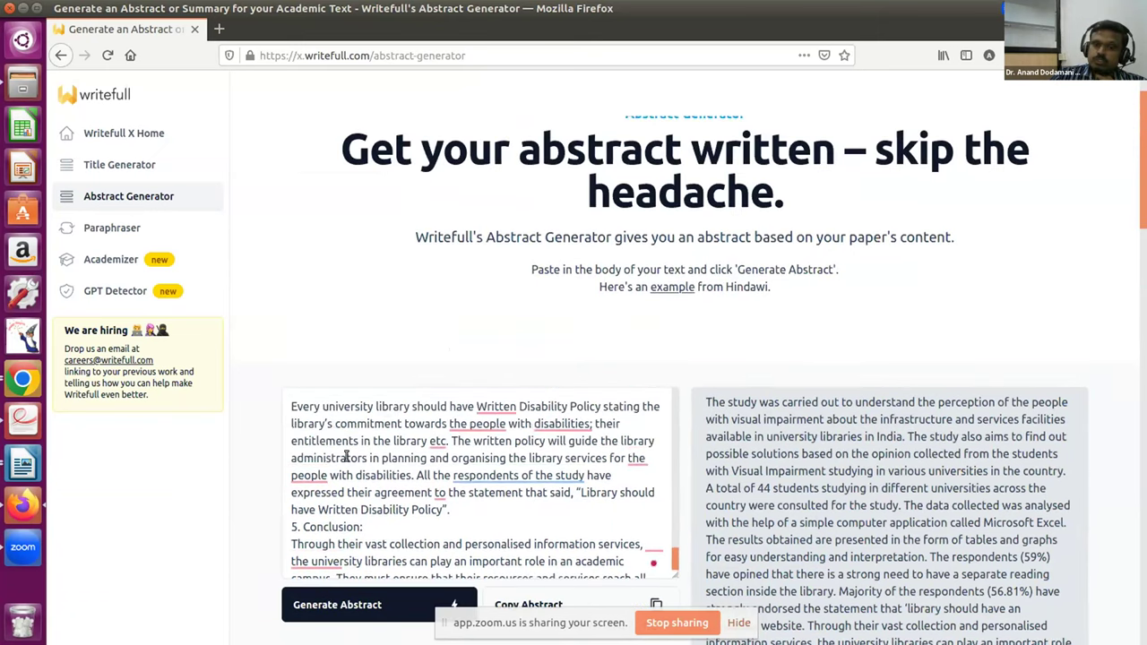
{"action": "scroll", "coordinate": [345, 457], "scroll_direction": "down", "scroll_amount": 2}
{"action": "scroll", "coordinate": [554, 430], "scroll_direction": "down", "scroll_amount": 3}
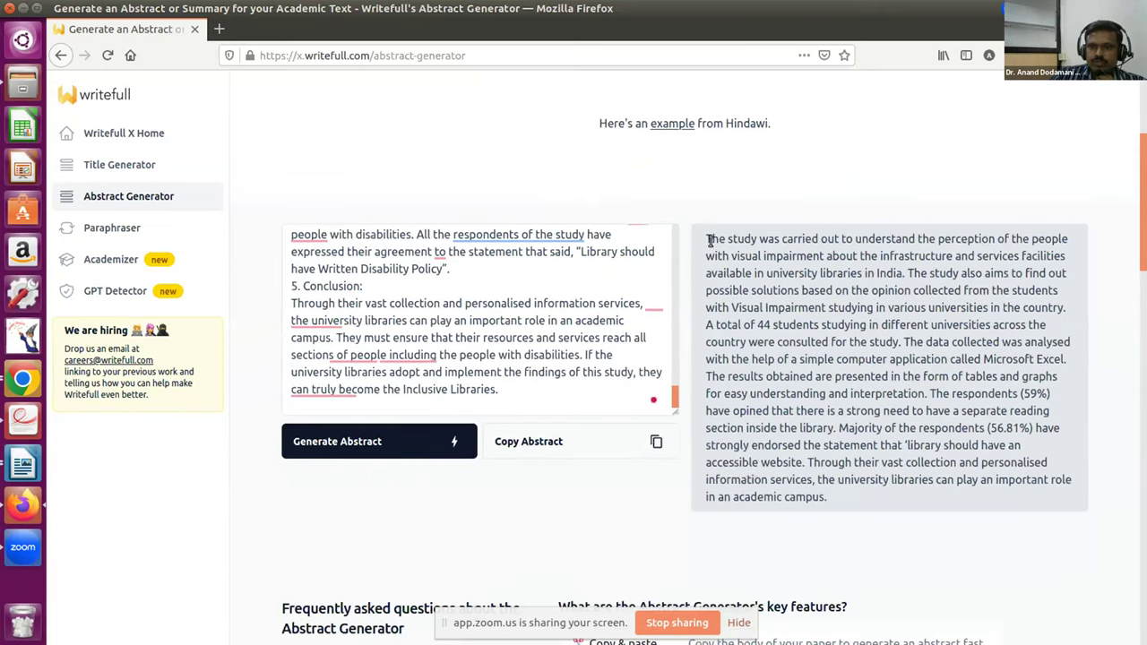
{"action": "left_click_drag", "start_coordinate": [785, 298], "coordinate": [878, 411]}
{"action": "left_click", "coordinate": [864, 467]}
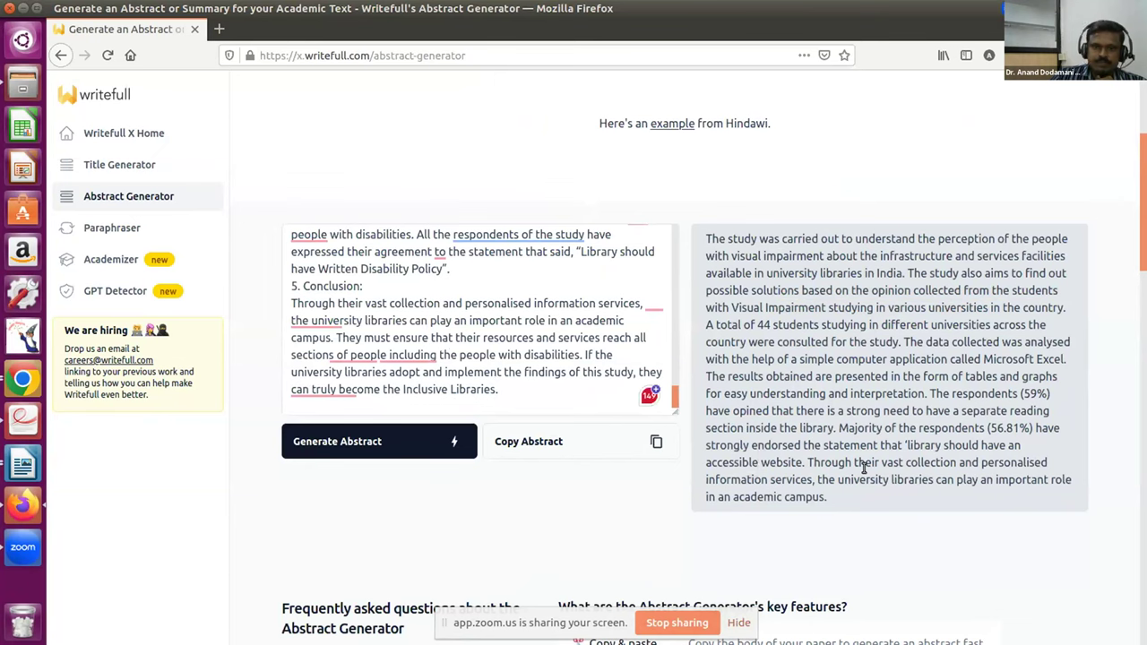
Open the empty Paraphraser, then bring the paper back up in Writer at its Conclusion
{"action": "left_click", "coordinate": [130, 231]}
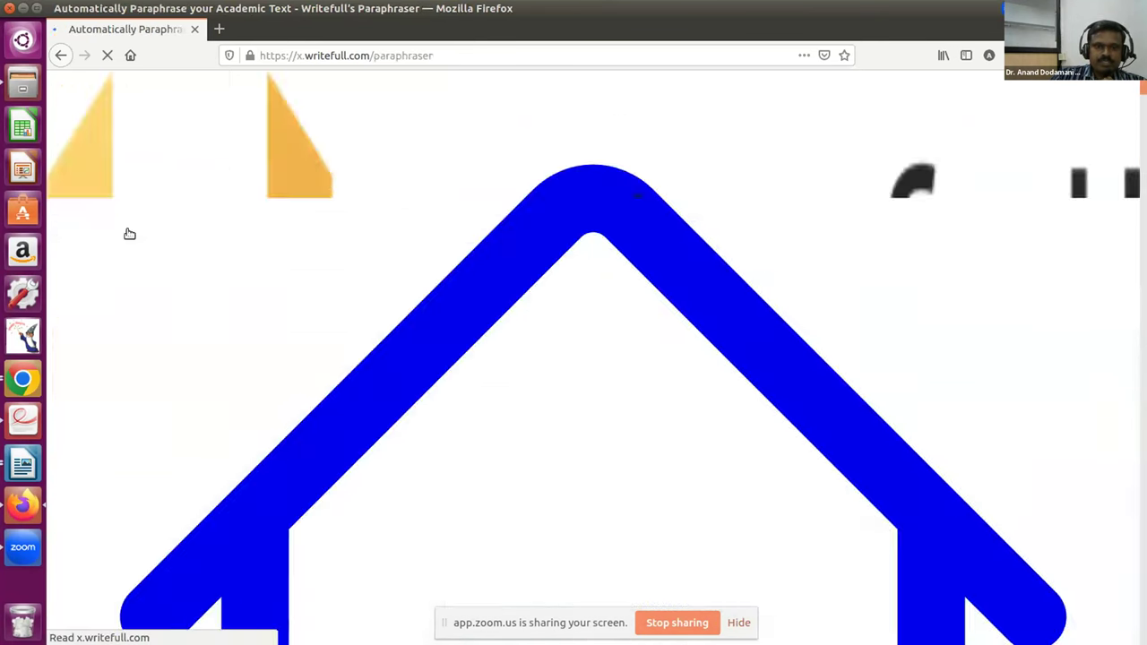
{"action": "left_click", "coordinate": [551, 440]}
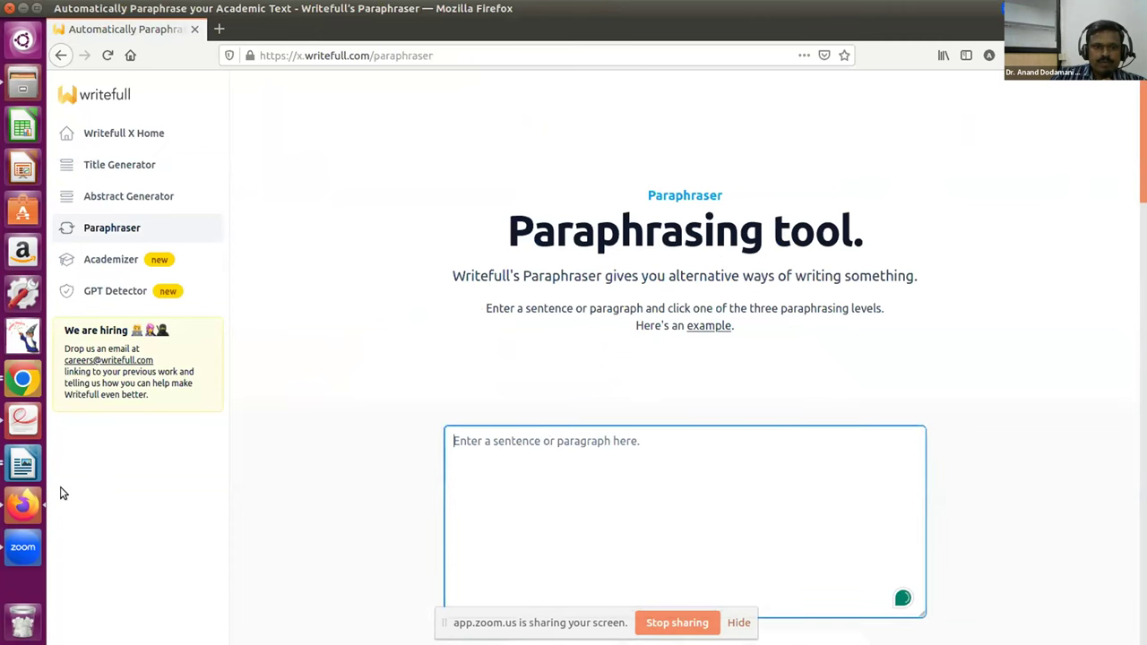
{"action": "left_click", "coordinate": [25, 464]}
{"action": "scroll", "coordinate": [358, 333], "scroll_direction": "up", "scroll_amount": 5}
{"action": "scroll", "coordinate": [372, 345], "scroll_direction": "down", "scroll_amount": 5}
{"action": "left_click", "coordinate": [415, 397]}
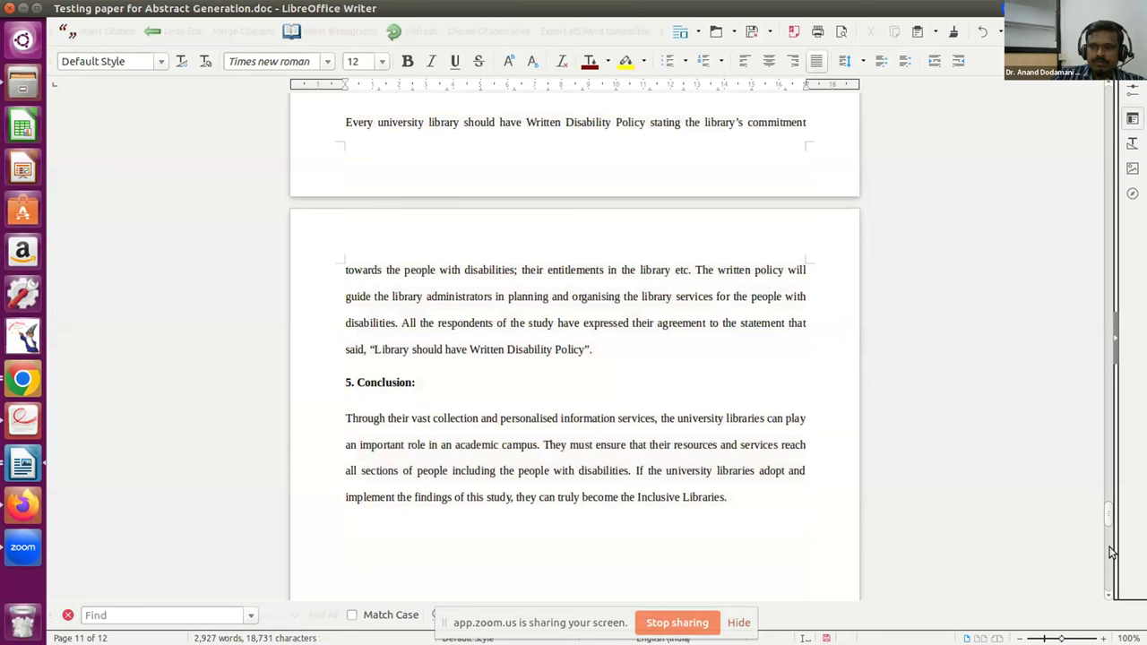
Copy the paper's full Abstract paragraph from page 1, then switch to 'AI PPT.pdf'
{"action": "left_click_drag", "start_coordinate": [1114, 518], "coordinate": [763, 185]}
{"action": "scroll", "coordinate": [355, 287], "scroll_direction": "down", "scroll_amount": 3}
{"action": "scroll", "coordinate": [355, 286], "scroll_direction": "down", "scroll_amount": 2}
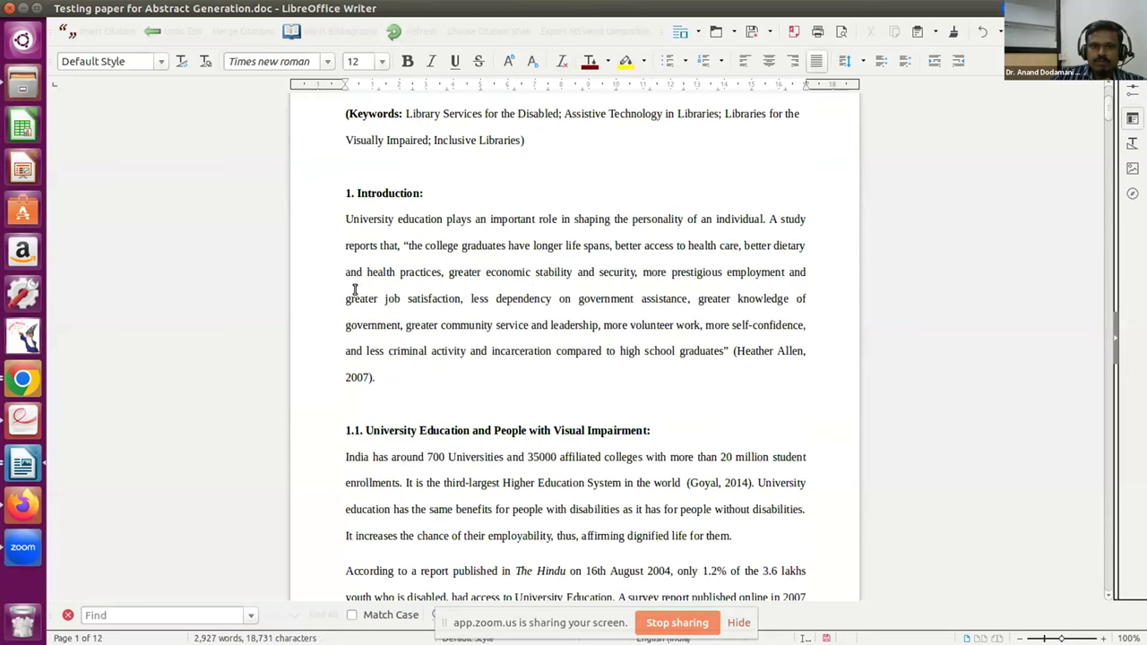
{"action": "scroll", "coordinate": [423, 269], "scroll_direction": "up", "scroll_amount": 3}
{"action": "triple_click", "coordinate": [431, 269]}
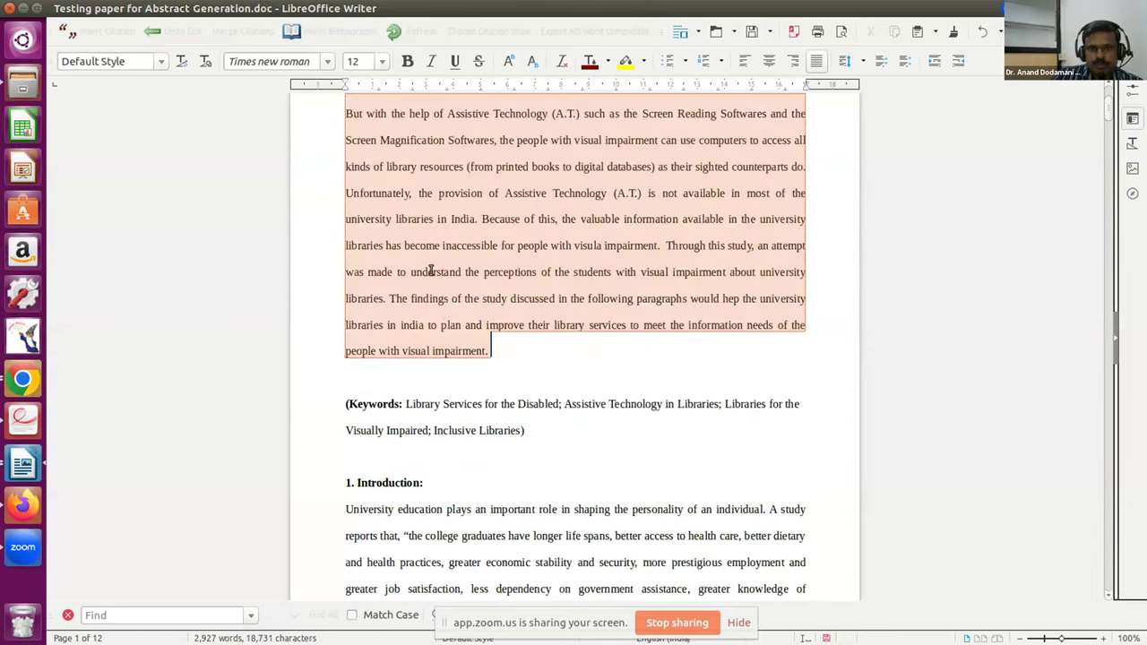
{"action": "scroll", "coordinate": [440, 296], "scroll_direction": "up", "scroll_amount": 2}
{"action": "right_click", "coordinate": [446, 295]}
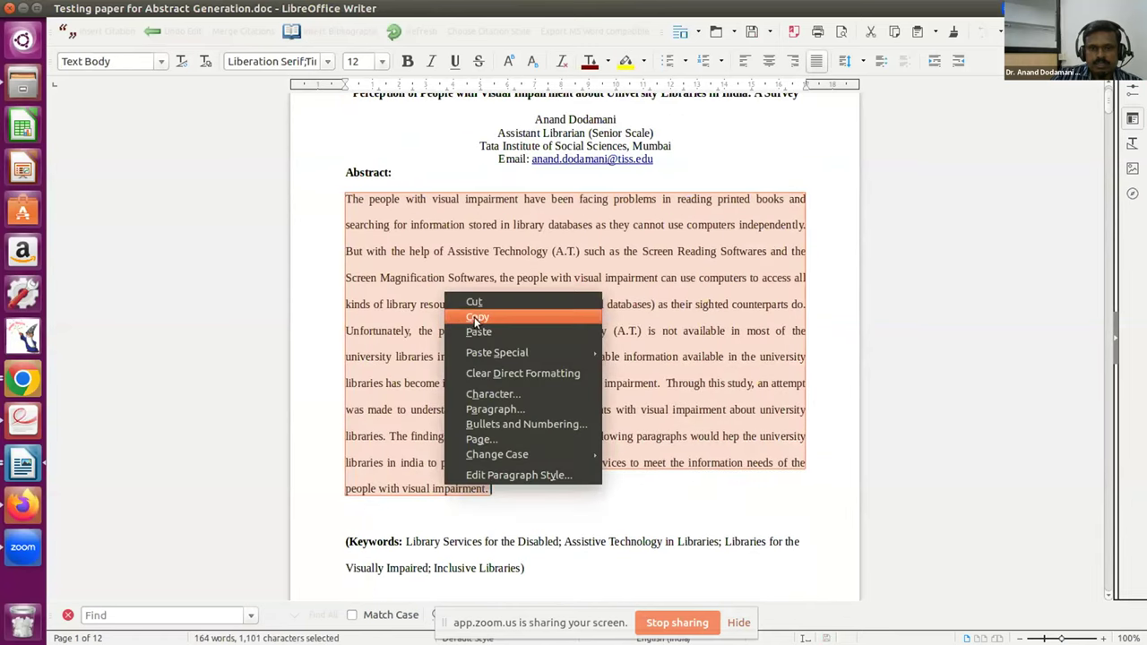
{"action": "left_click", "coordinate": [477, 318]}
{"action": "left_click", "coordinate": [25, 422]}
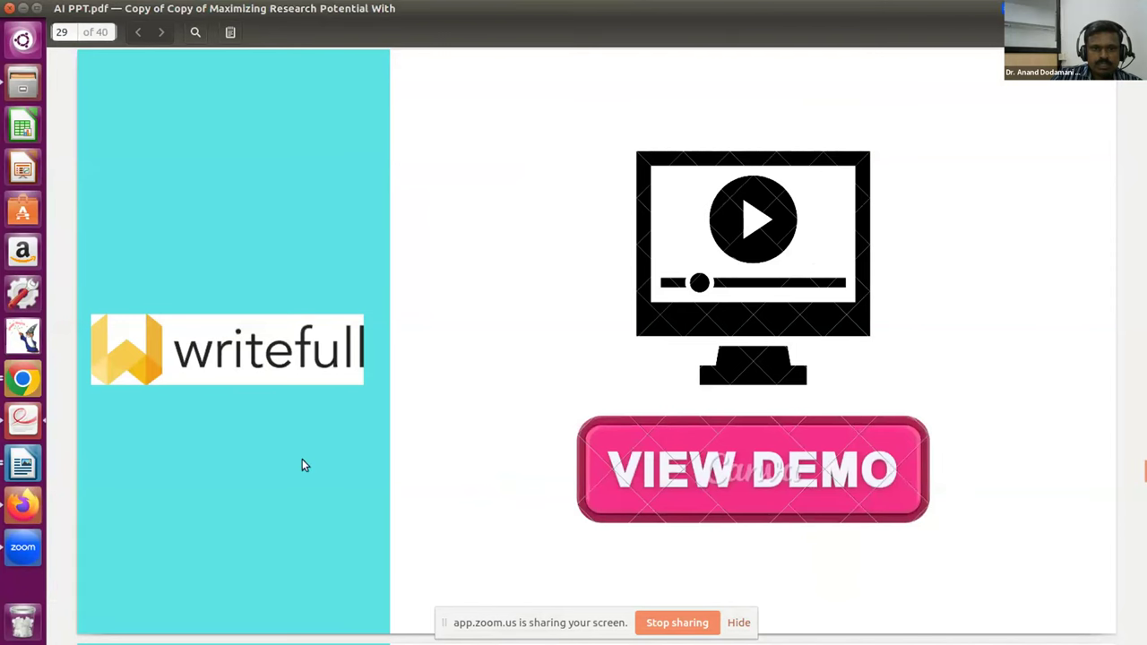
Paste the copied abstract into the Paraphraser and paraphrase it with the most extensive changes
{"action": "left_click", "coordinate": [24, 507]}
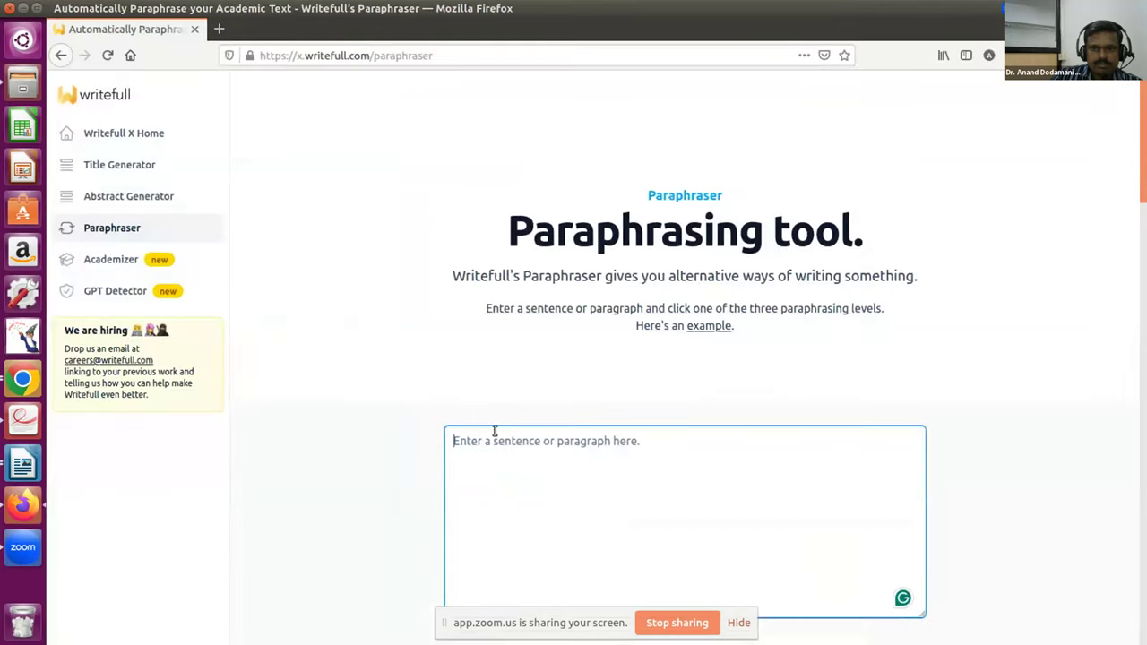
{"action": "scroll", "coordinate": [538, 421], "scroll_direction": "down", "scroll_amount": 1}
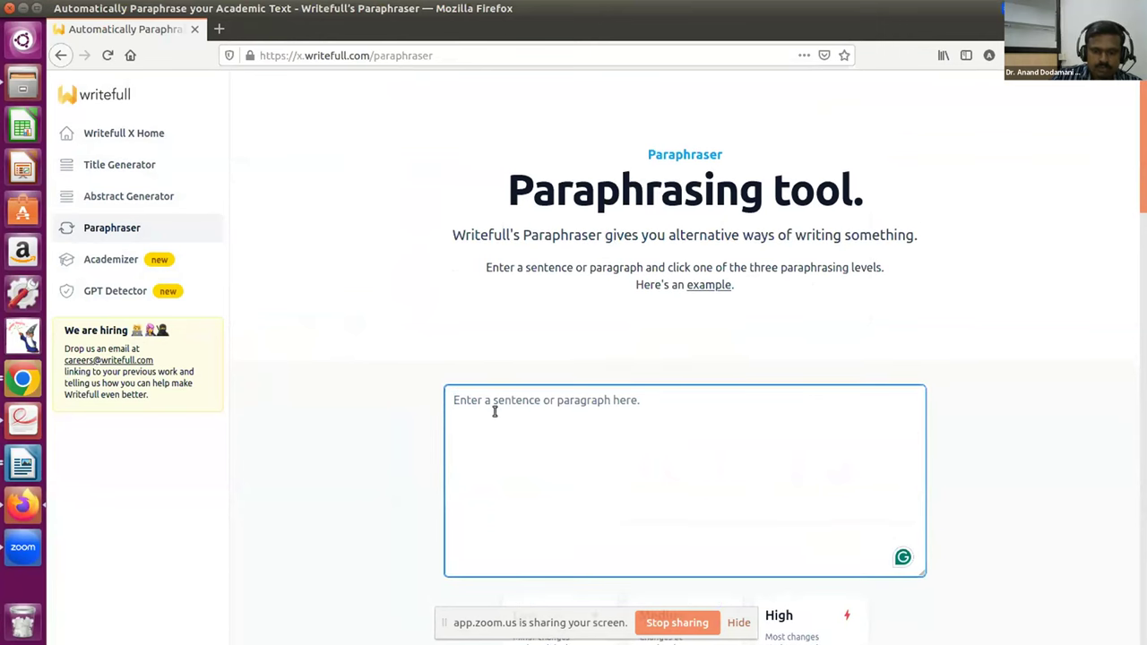
{"action": "key", "text": "ctrl+v"}
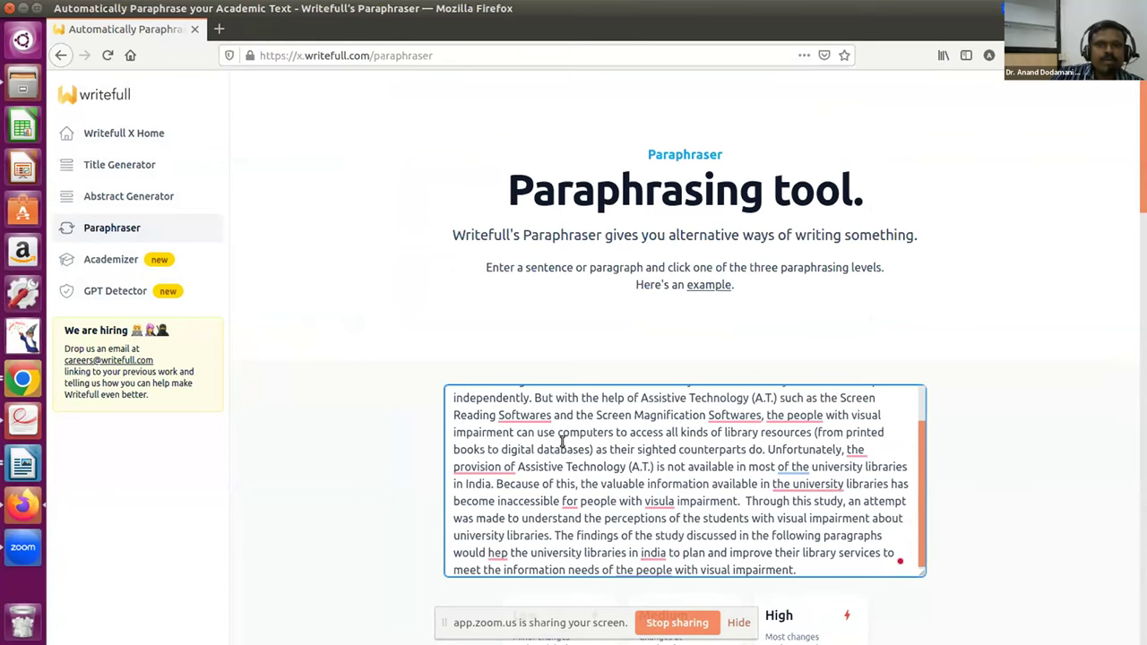
{"action": "scroll", "coordinate": [565, 439], "scroll_direction": "down", "scroll_amount": 3}
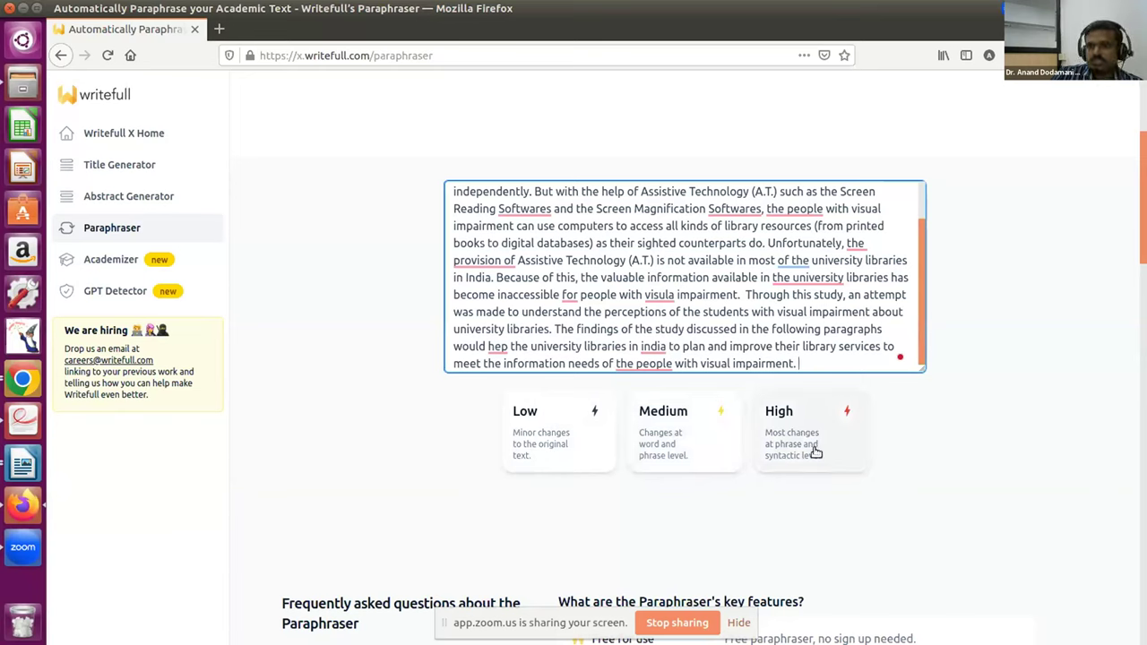
{"action": "left_click", "coordinate": [793, 424]}
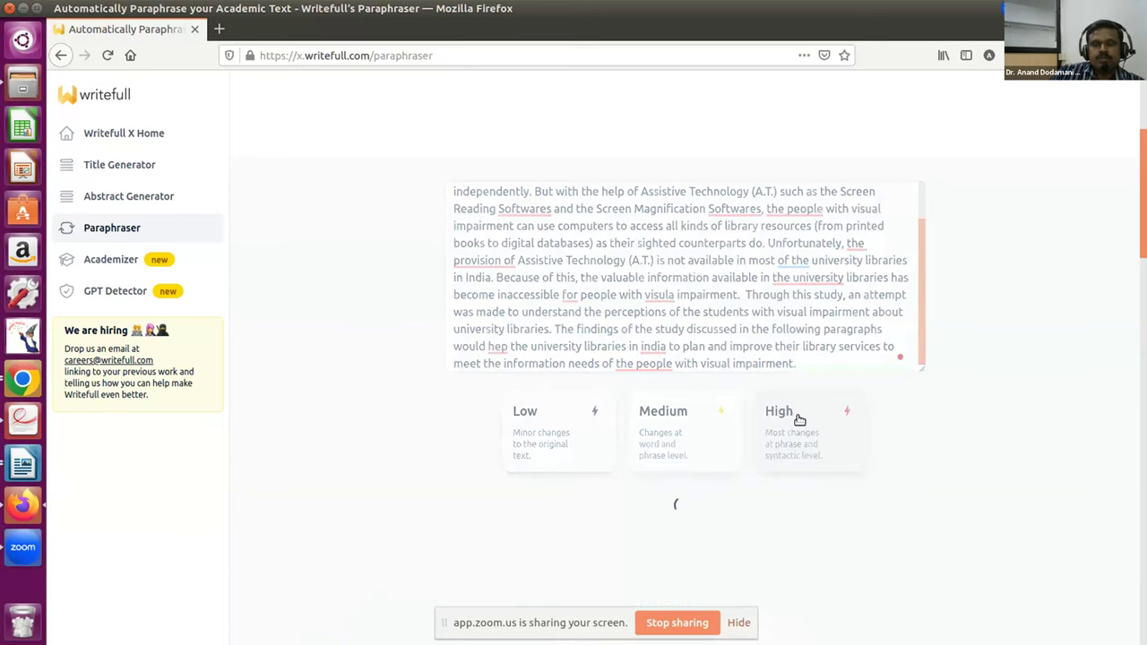
Scroll through the paraphrased abstract variants, reviewing the highlighted wording changes in each
{"action": "scroll", "coordinate": [847, 439], "scroll_direction": "down", "scroll_amount": 2}
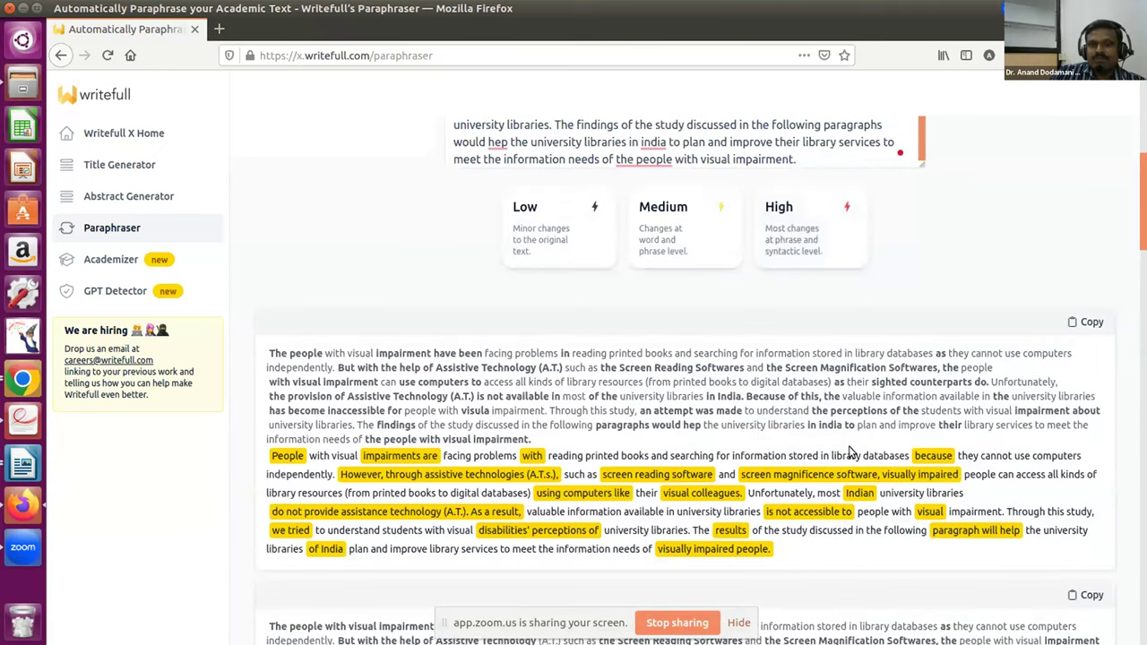
{"action": "scroll", "coordinate": [850, 451], "scroll_direction": "up", "scroll_amount": 1}
{"action": "mouse_move", "coordinate": [270, 395]}
{"action": "left_mouse_down"}
{"action": "mouse_move", "coordinate": [454, 439]}
{"action": "mouse_move", "coordinate": [415, 462]}
{"action": "mouse_move", "coordinate": [274, 395]}
{"action": "left_mouse_up"}
{"action": "left_click", "coordinate": [587, 488]}
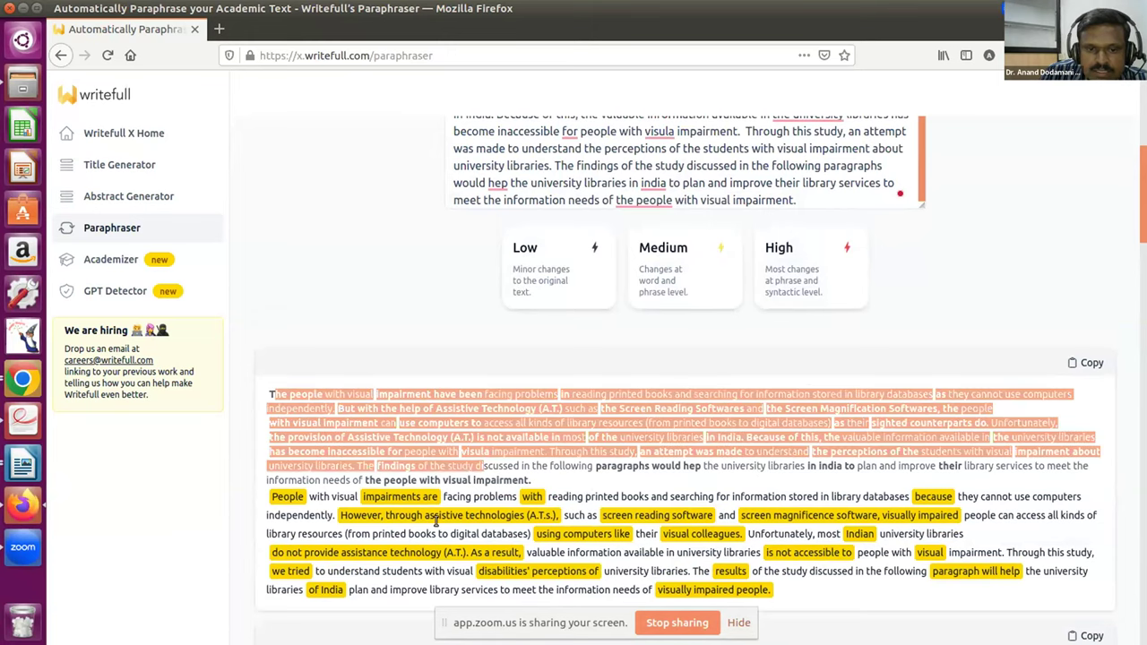
{"action": "scroll", "coordinate": [434, 516], "scroll_direction": "down", "scroll_amount": 1}
{"action": "scroll", "coordinate": [434, 516], "scroll_direction": "down", "scroll_amount": 1}
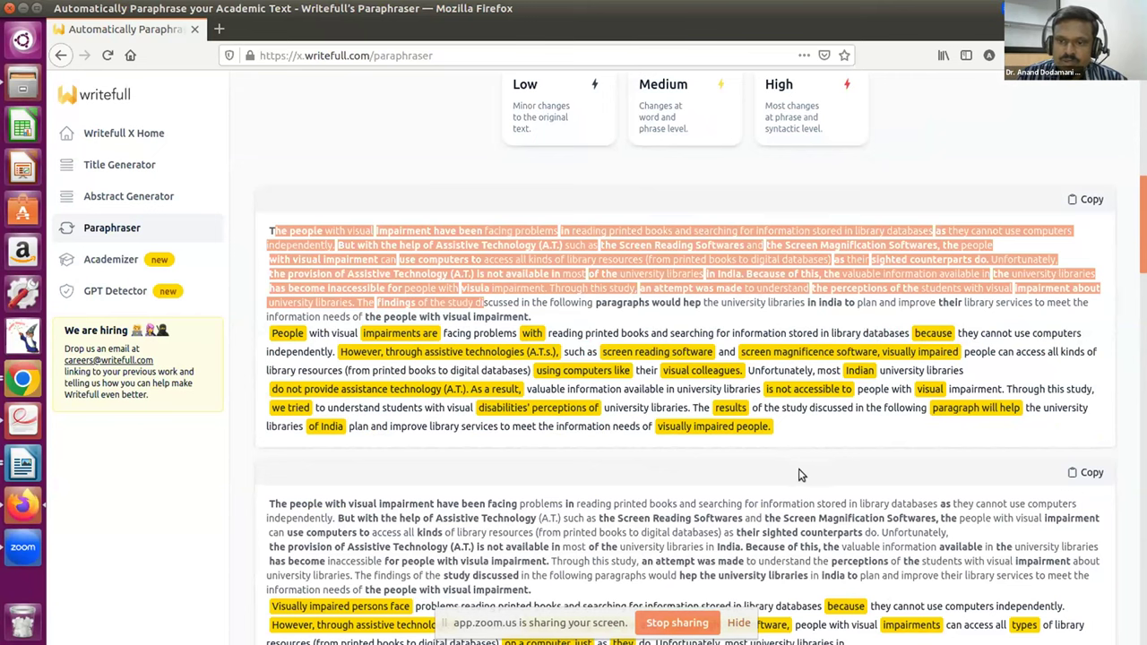
{"action": "scroll", "coordinate": [800, 475], "scroll_direction": "down", "scroll_amount": 5}
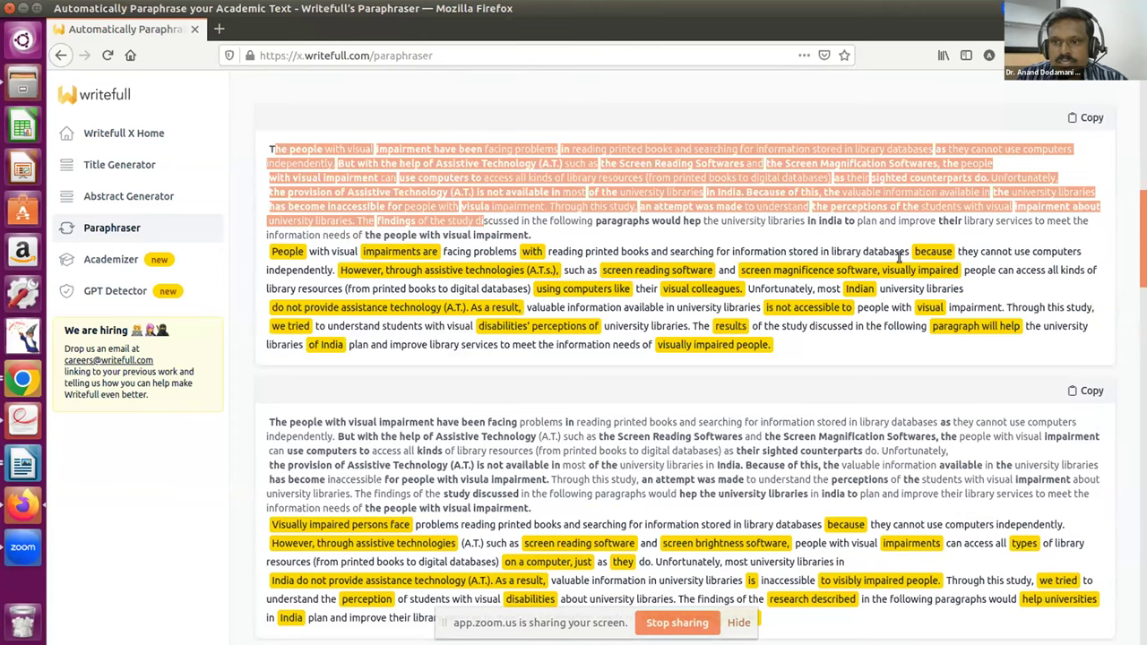
{"action": "scroll", "coordinate": [906, 322], "scroll_direction": "down", "scroll_amount": 4}
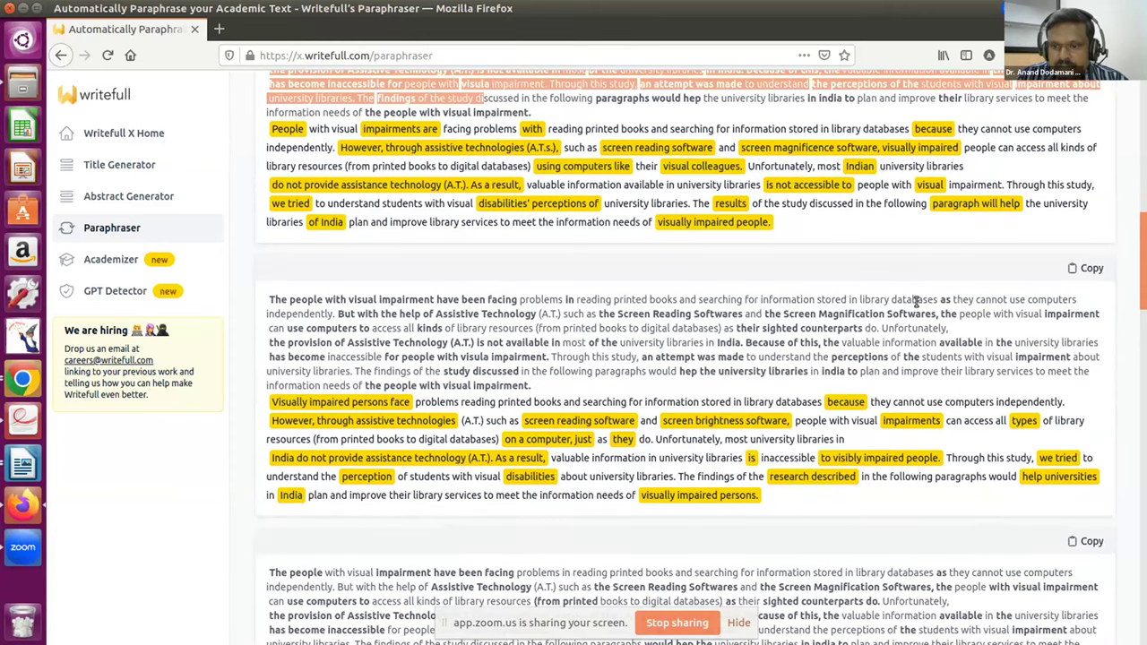
{"action": "scroll", "coordinate": [918, 355], "scroll_direction": "down", "scroll_amount": 2}
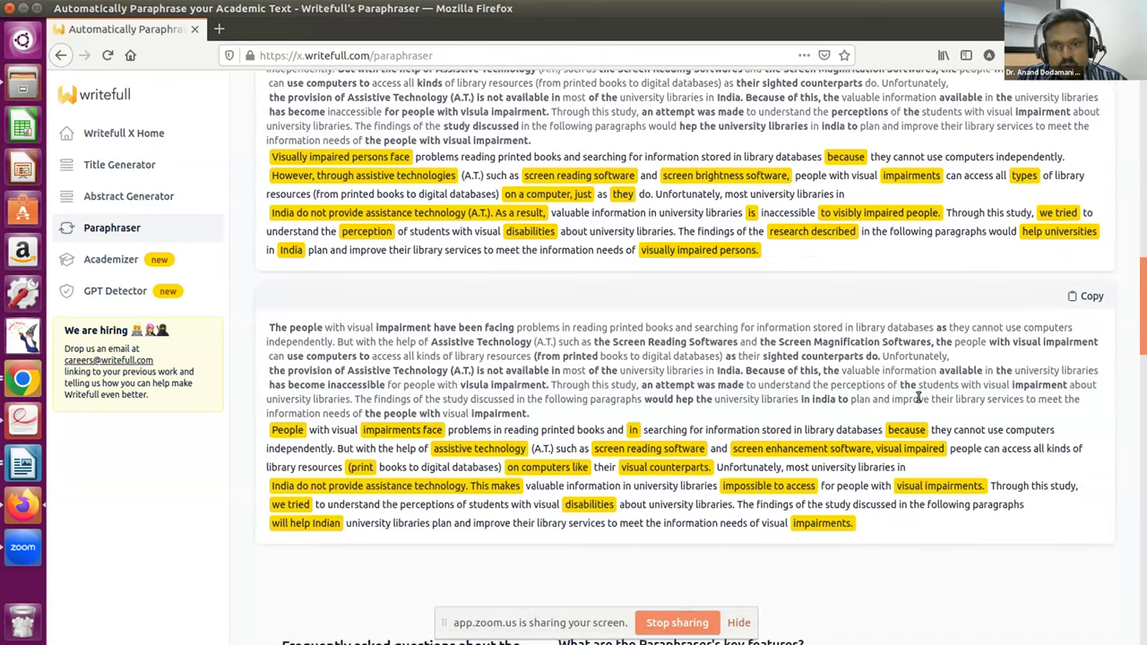
{"action": "scroll", "coordinate": [918, 394], "scroll_direction": "up", "scroll_amount": 7}
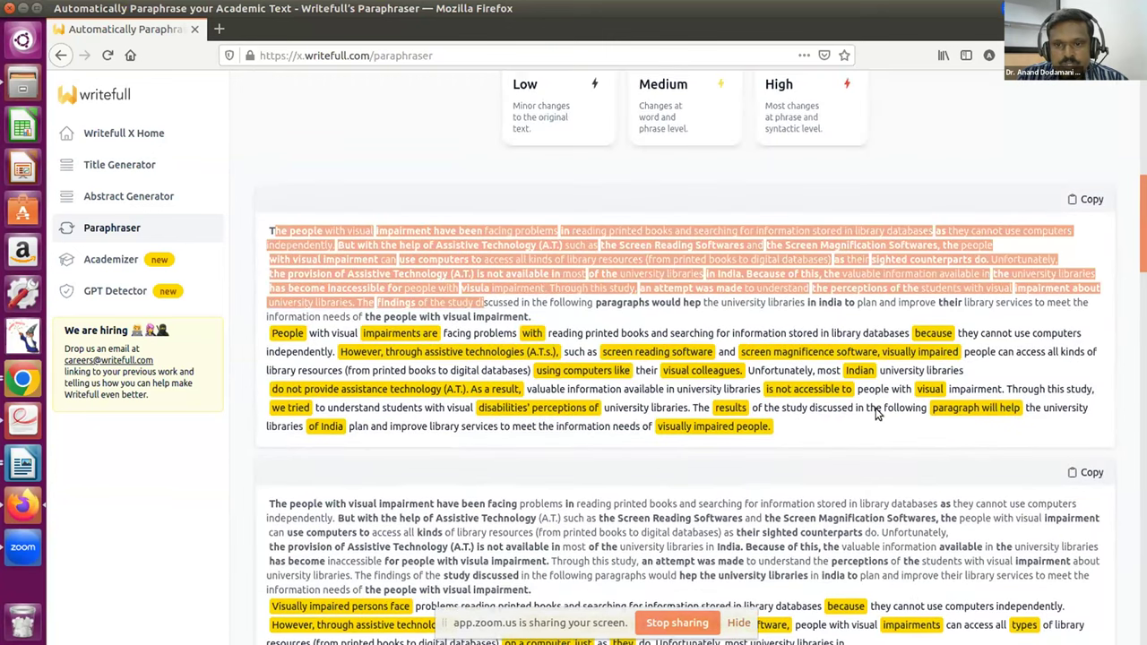
{"action": "scroll", "coordinate": [864, 397], "scroll_direction": "down", "scroll_amount": 3}
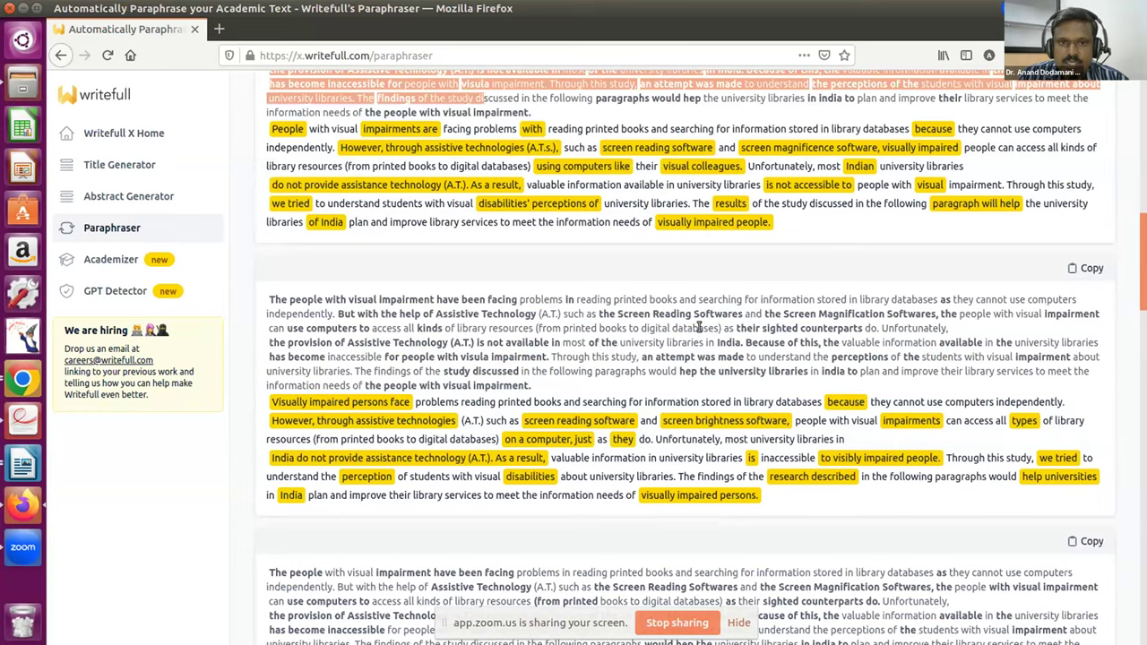
{"action": "scroll", "coordinate": [659, 301], "scroll_direction": "up", "scroll_amount": 2}
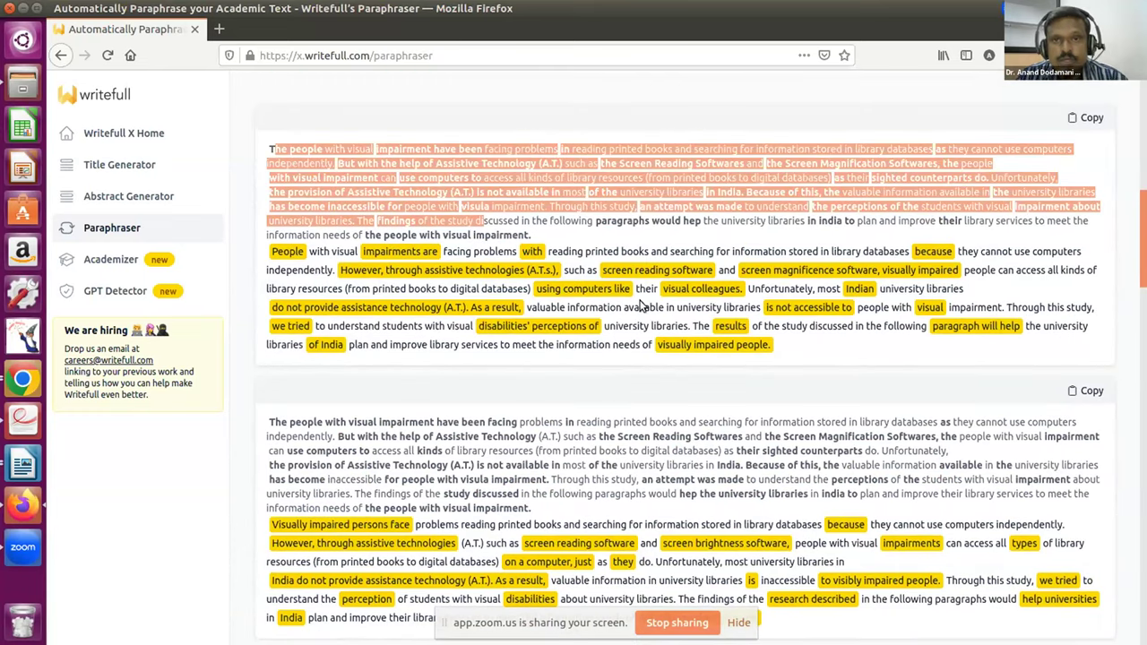
{"action": "scroll", "coordinate": [643, 304], "scroll_direction": "down", "scroll_amount": 3}
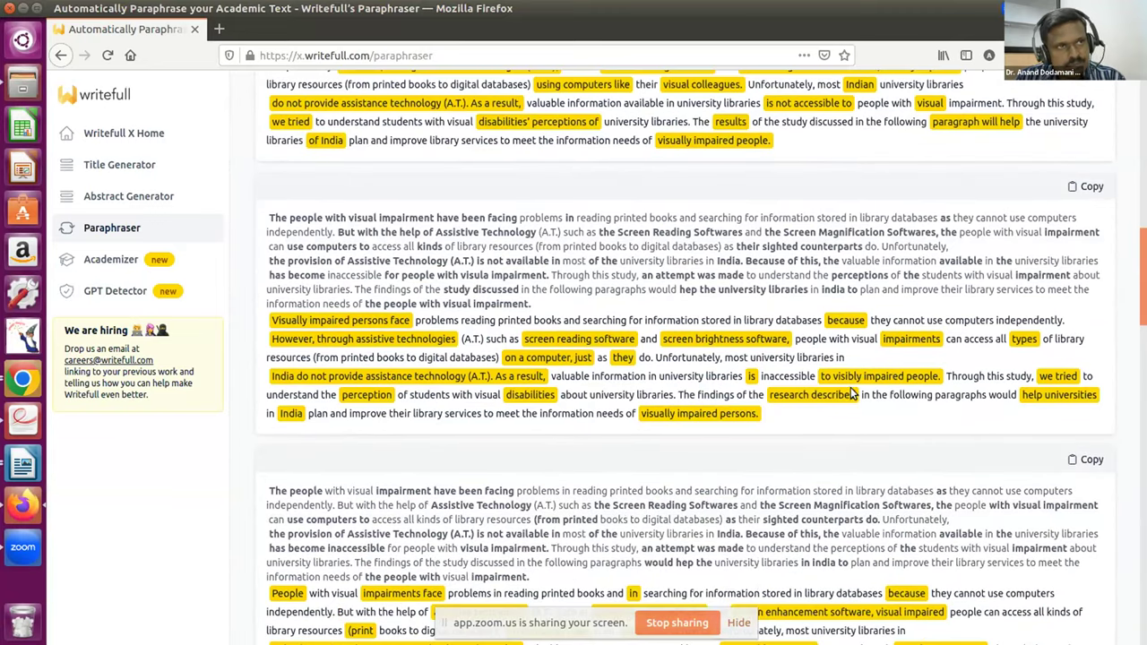
{"action": "scroll", "coordinate": [844, 392], "scroll_direction": "down", "scroll_amount": 3}
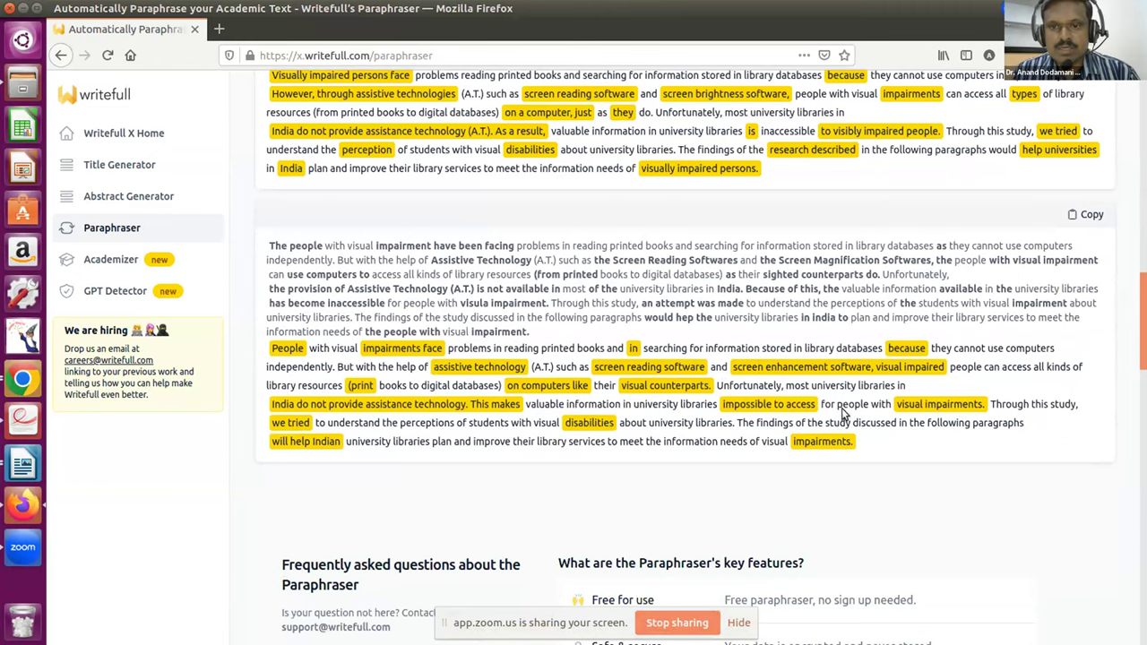
{"action": "scroll", "coordinate": [834, 421], "scroll_direction": "up", "scroll_amount": 5}
{"action": "left_click", "coordinate": [742, 177]}
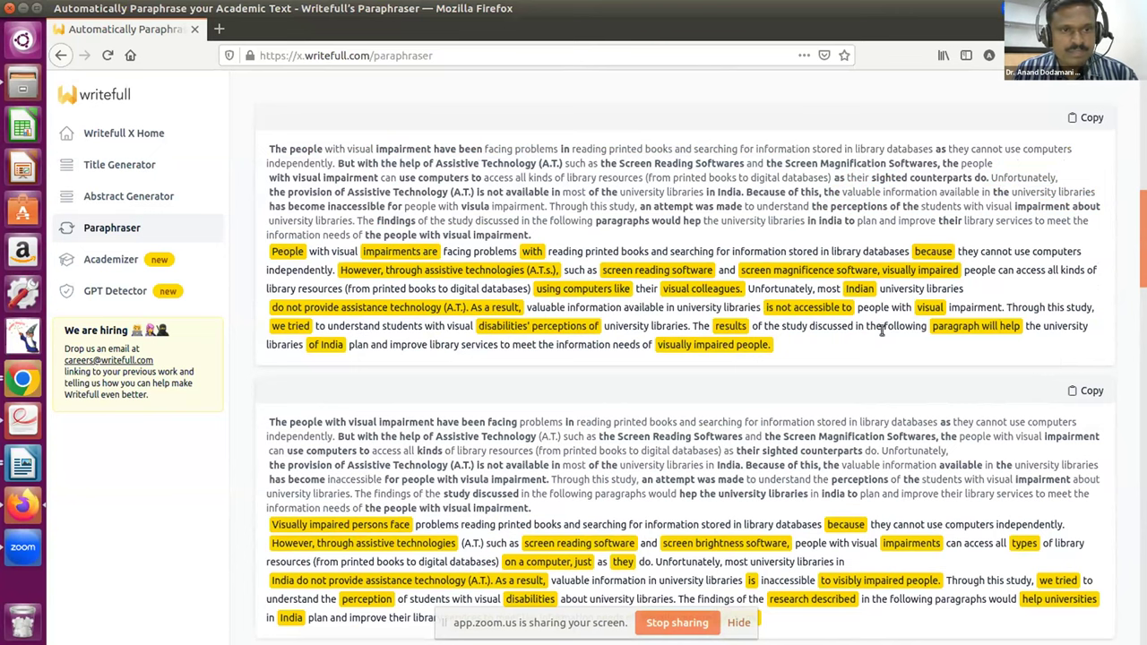
{"action": "left_click", "coordinate": [105, 262]}
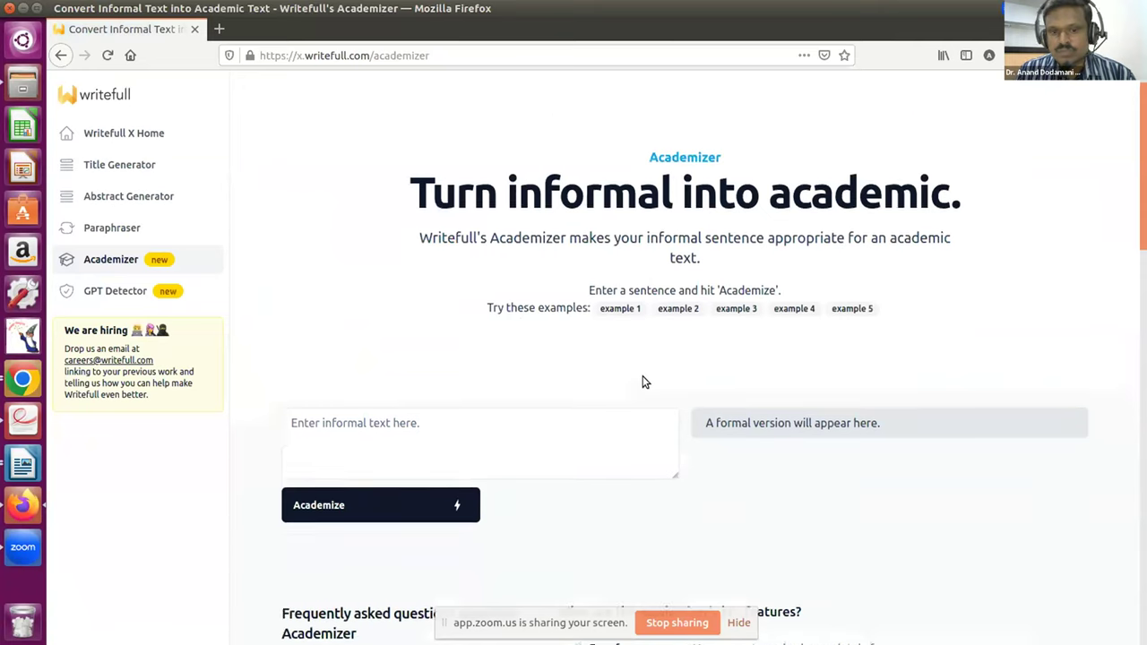
Load example 1, 'The results of this study are pretty good, and so other fields should also use them.'
{"action": "scroll", "coordinate": [602, 363], "scroll_direction": "down", "scroll_amount": 2}
{"action": "left_click", "coordinate": [547, 341]}
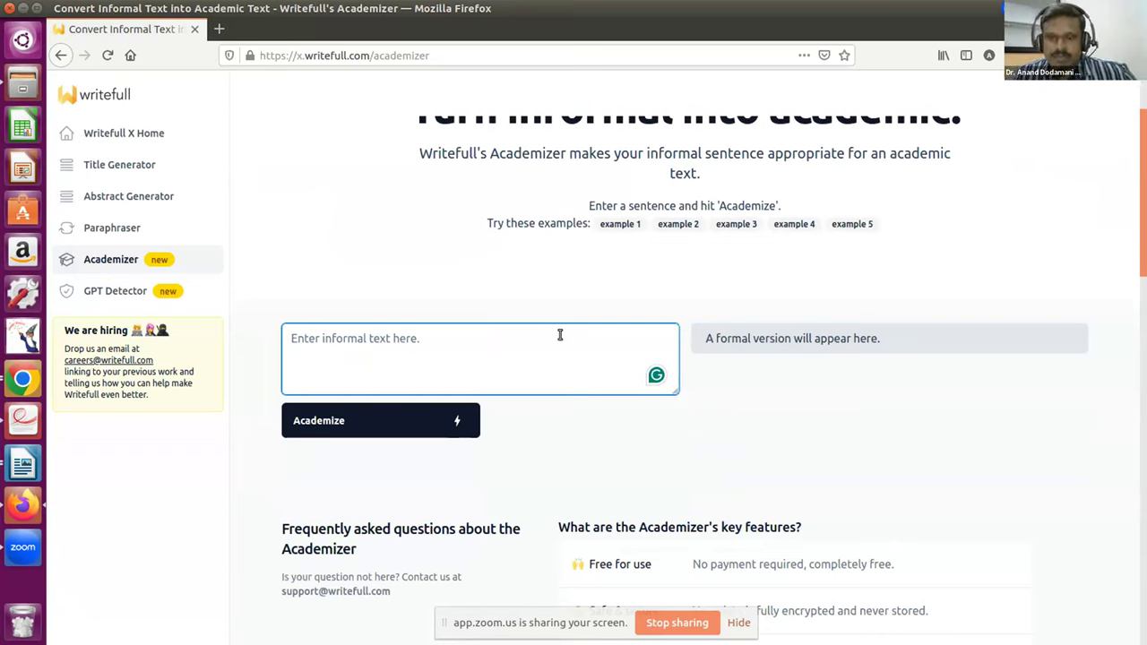
{"action": "left_click", "coordinate": [608, 226]}
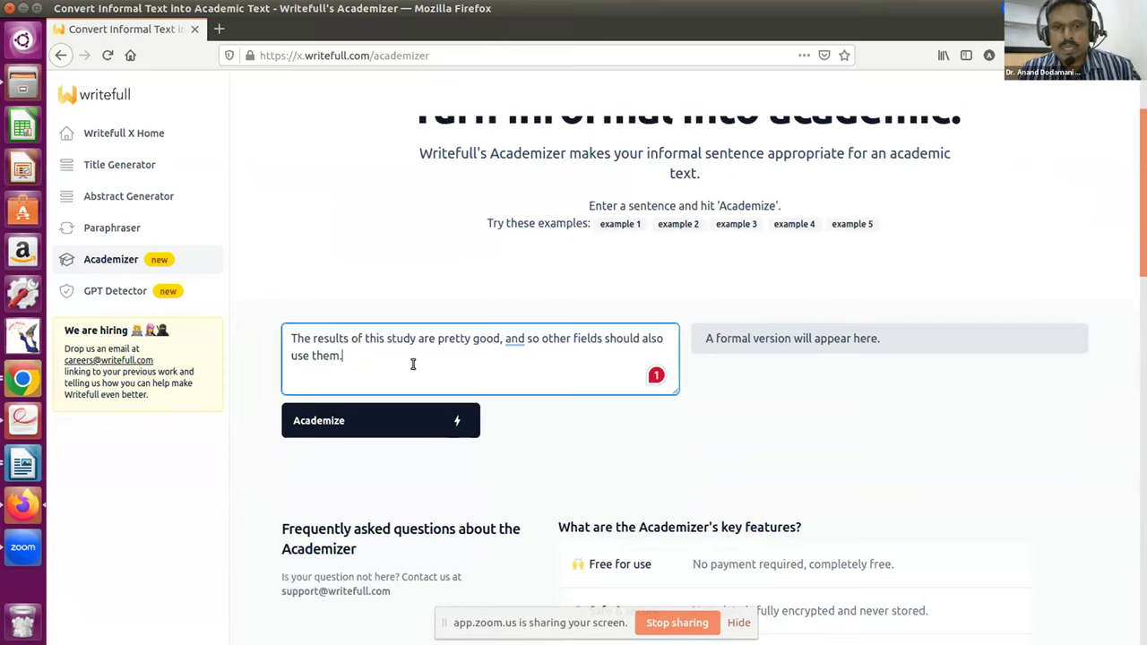
{"action": "left_click_drag", "start_coordinate": [327, 336], "coordinate": [314, 356]}
{"action": "left_click", "coordinate": [349, 356]}
{"action": "triple_click", "coordinate": [348, 356]}
{"action": "left_click", "coordinate": [350, 358]}
{"action": "right_click", "coordinate": [301, 338]}
{"action": "double_click", "coordinate": [299, 338]}
{"action": "left_click", "coordinate": [348, 356]}
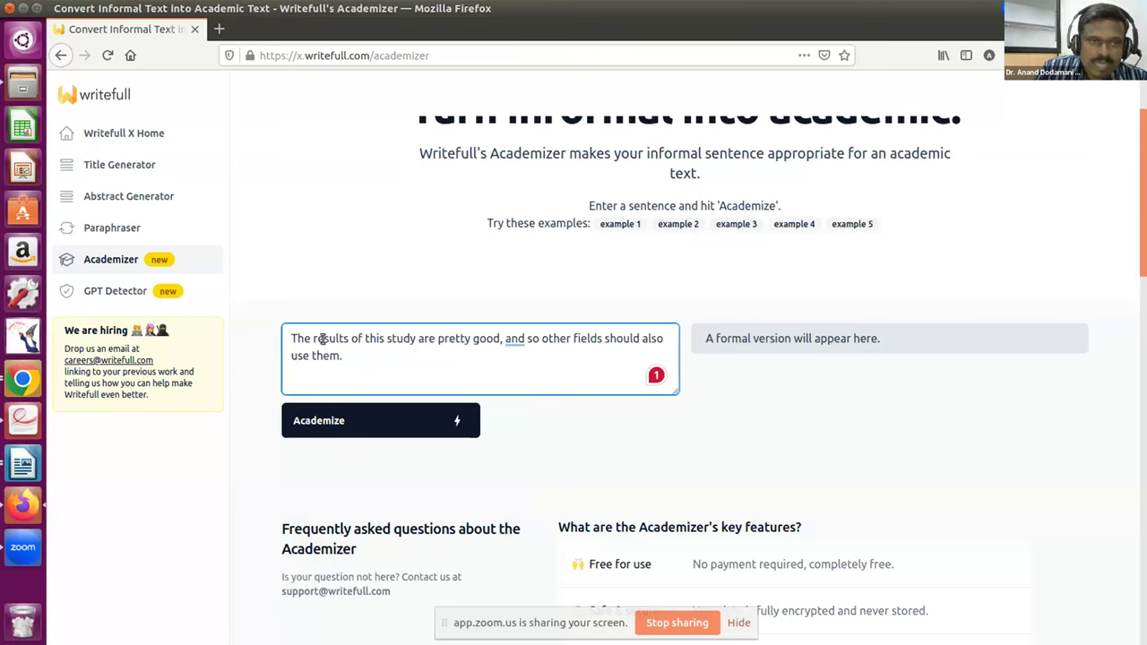
Academize the sentence and review the three academic rewrites
{"action": "left_click", "coordinate": [328, 426]}
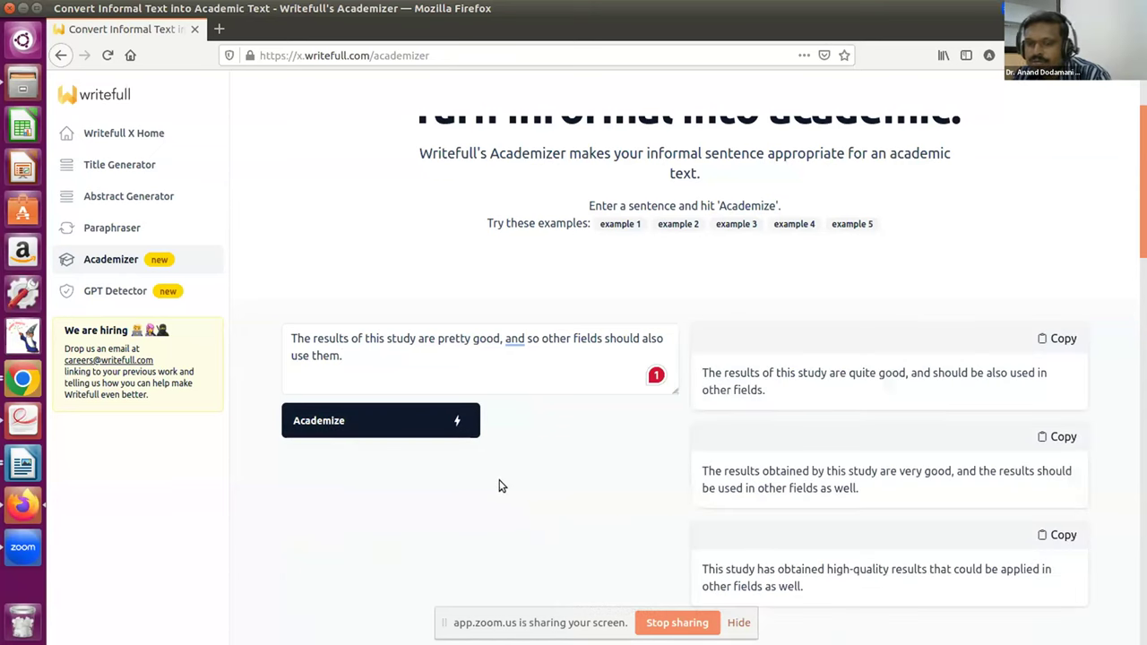
{"action": "scroll", "coordinate": [502, 486], "scroll_direction": "down", "scroll_amount": 2}
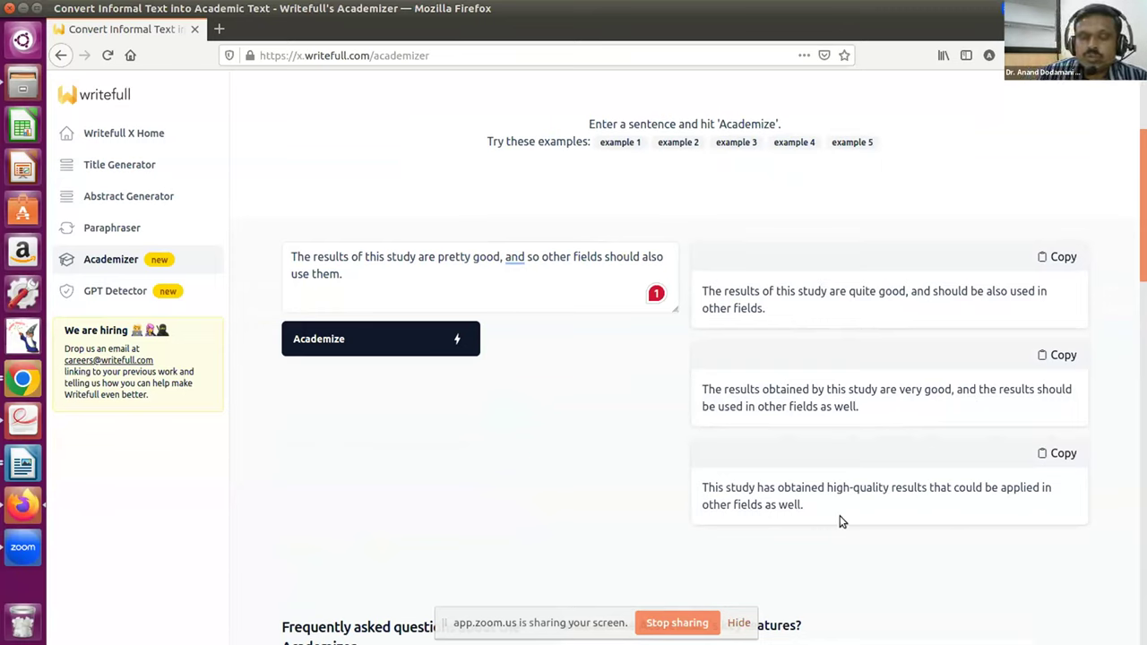
{"action": "left_click_drag", "start_coordinate": [376, 276], "coordinate": [413, 285]}
{"action": "left_click", "coordinate": [321, 257]}
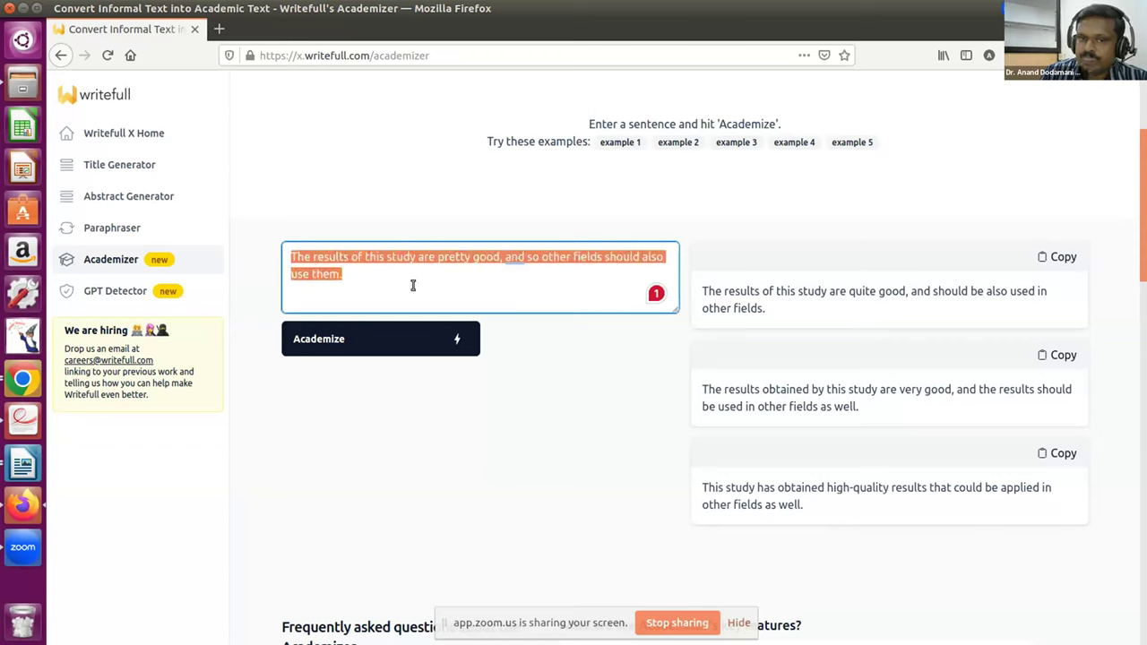
Load example 2 about Smith's work and academize it
{"action": "left_click", "coordinate": [692, 148]}
{"action": "left_click", "coordinate": [350, 299]}
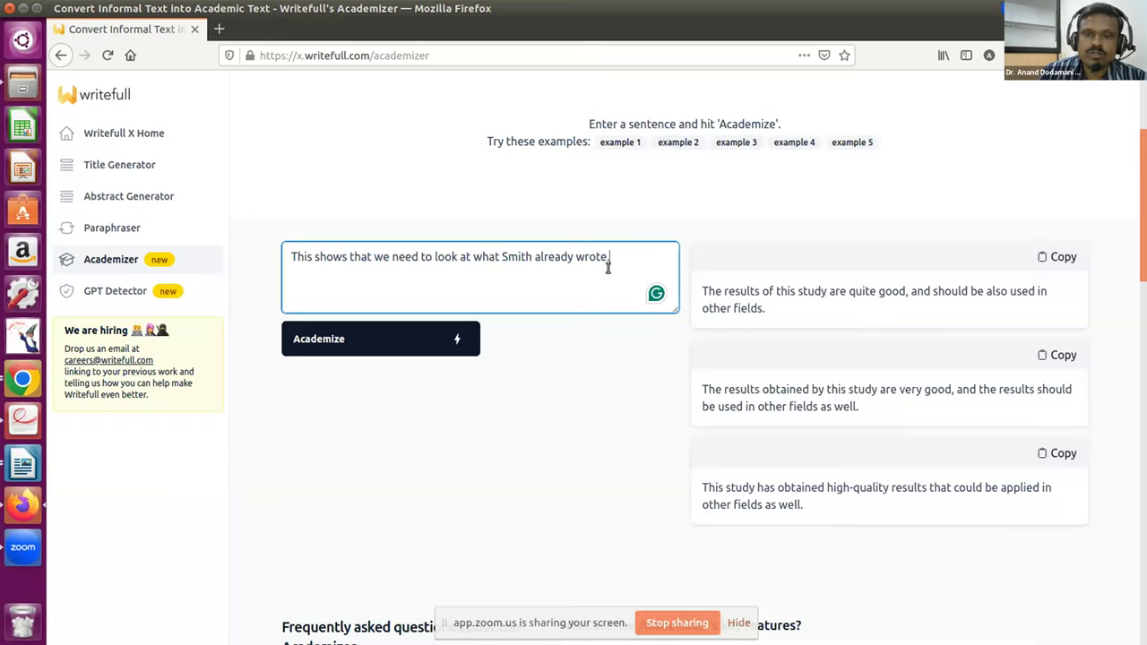
{"action": "left_click", "coordinate": [417, 348]}
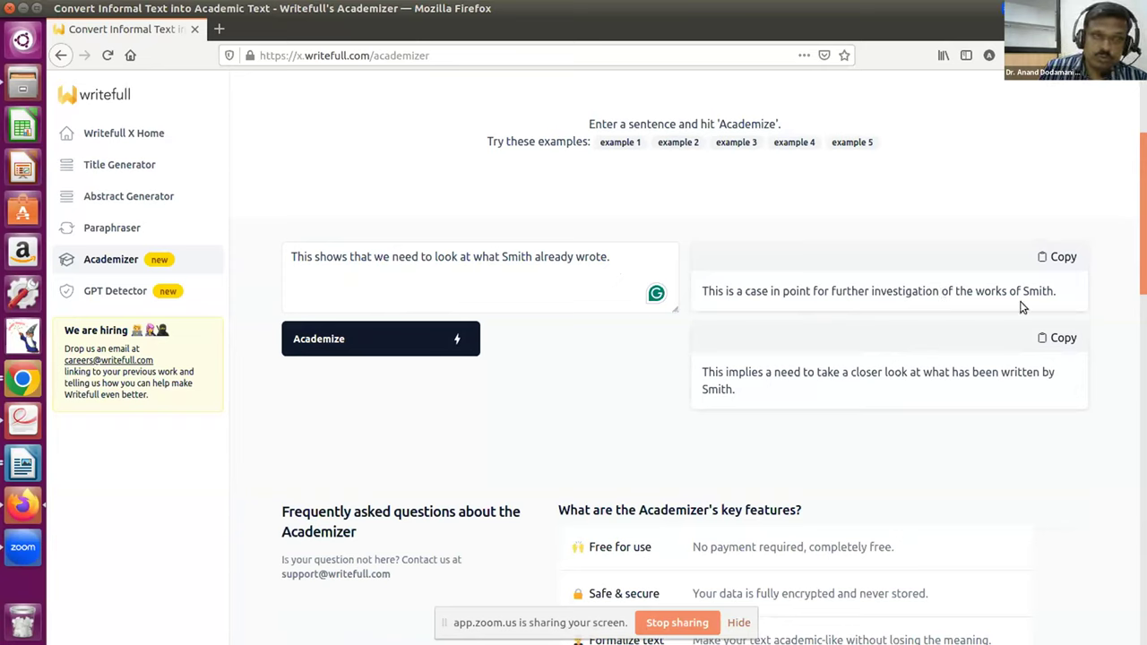
Load example 3 about Table 1's numbers and academize it into three versions
{"action": "left_click", "coordinate": [757, 146]}
{"action": "left_click", "coordinate": [542, 281]}
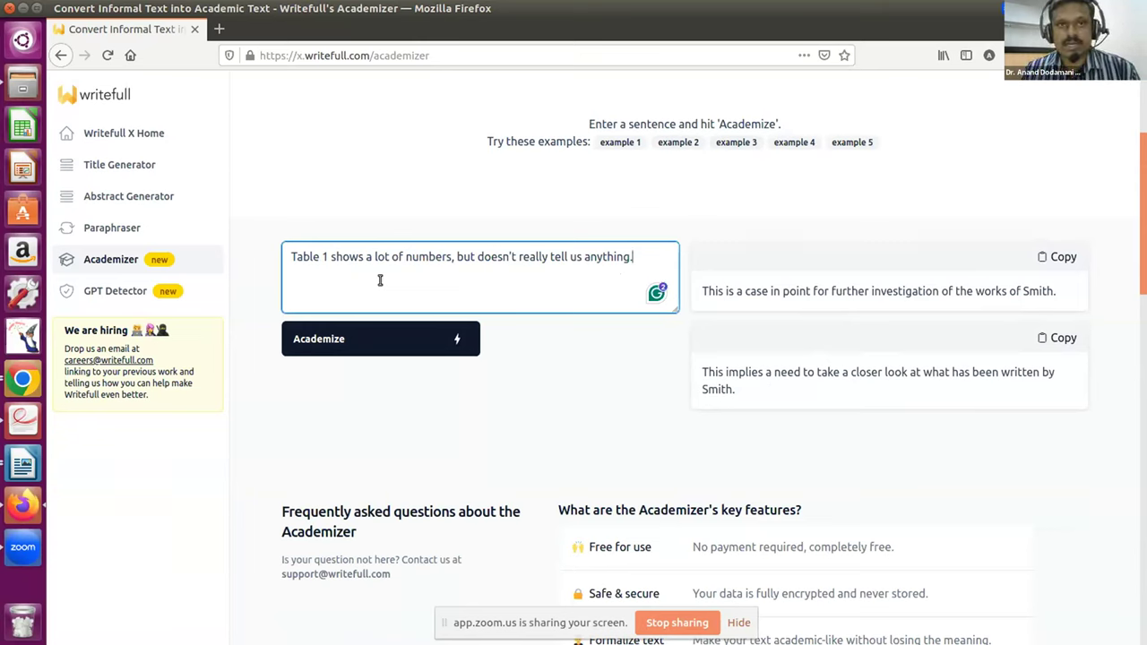
{"action": "left_click", "coordinate": [345, 342]}
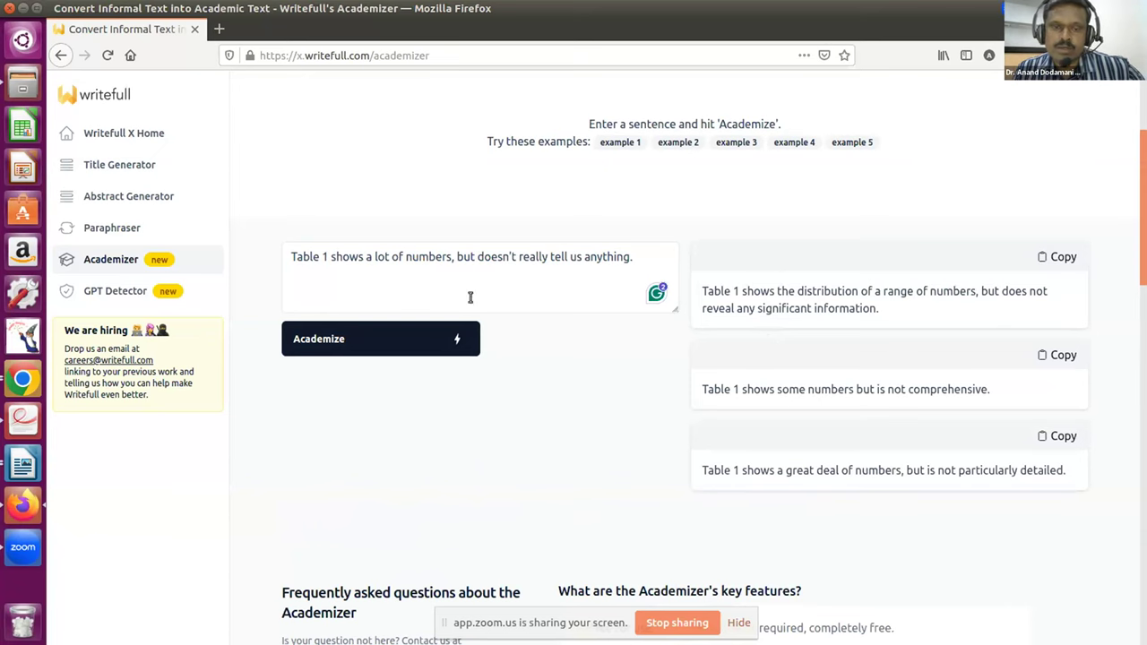
{"action": "scroll", "coordinate": [891, 256], "scroll_direction": "up", "scroll_amount": 3}
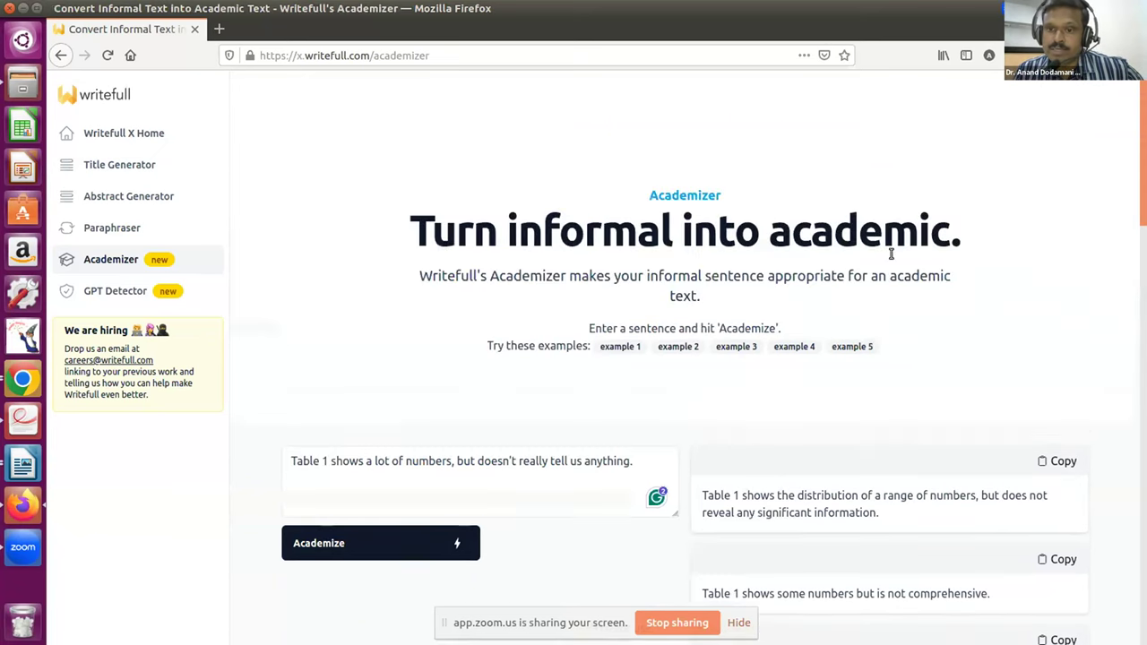
{"action": "scroll", "coordinate": [890, 259], "scroll_direction": "down", "scroll_amount": 2}
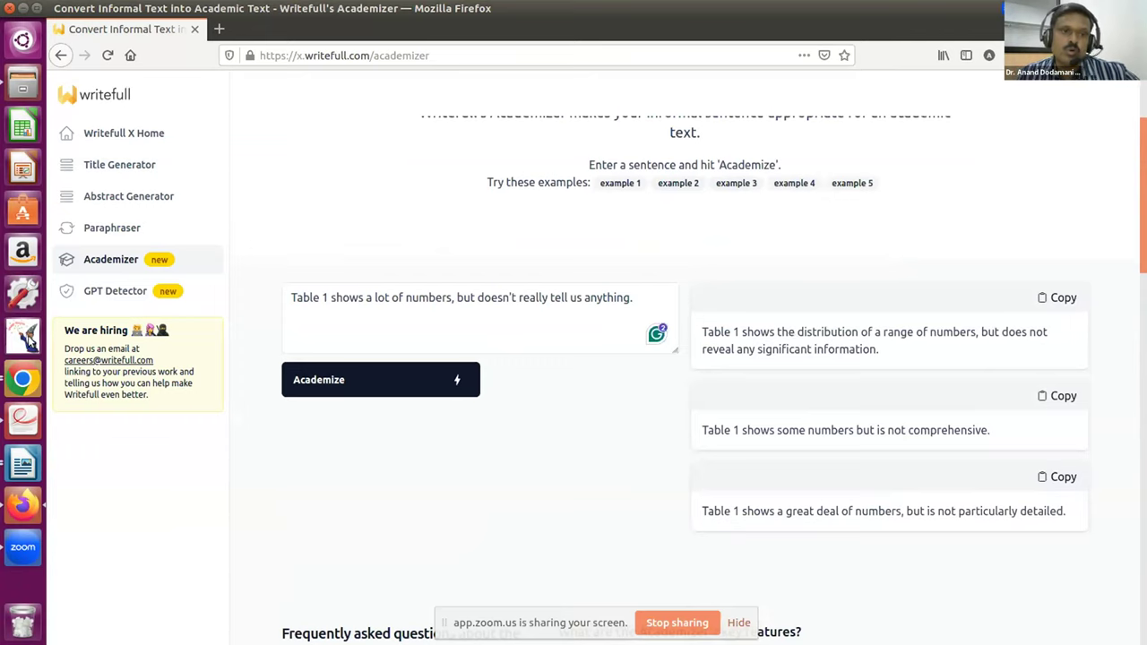
{"action": "left_click", "coordinate": [120, 292]}
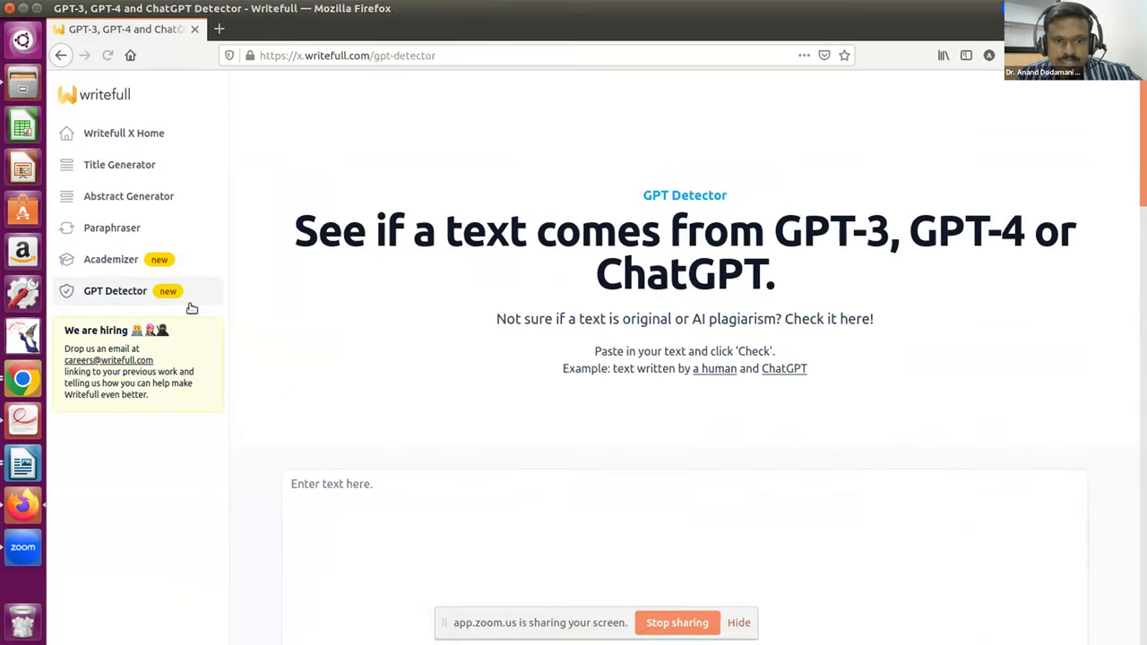
Paste the visual-impairment abstract into GPT Detector and check it, getting a 1% AI-likelihood
{"action": "scroll", "coordinate": [453, 397], "scroll_direction": "down", "scroll_amount": 3}
{"action": "left_click", "coordinate": [313, 324]}
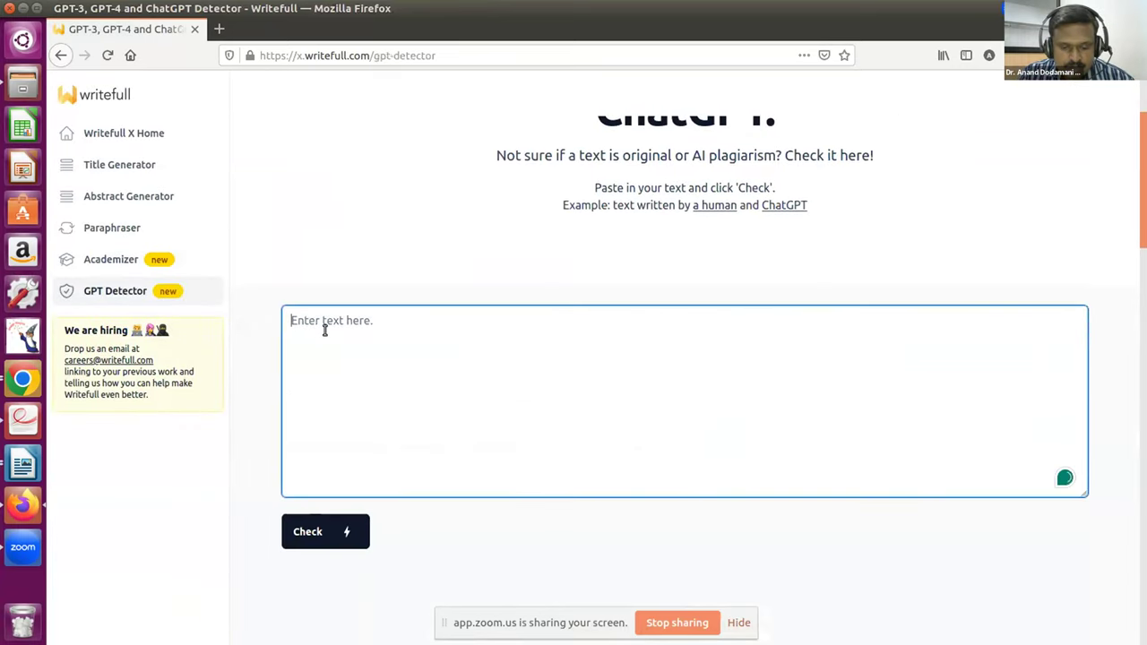
{"action": "type", "text": "The people with visual impairment have been facing problems in reading printed books and searching for information stored in library databases as they cannot use computers independently. But with the help of Assistive Technology (A.T.) such as the Screen Reading Softwares and the Screen Magnification Softwares, the people with visual impairment can use computers to access all kinds of library resources (from printed books to digital databases) as their sighted counterparts do. Unfortunately, the provision of Assistive Technology (A.T.) is not available in most of the university libraries in India. Because of this, the valuable information available in the university libraries has become inaccessible for people with visula impairment. Through this study, an attempt was made to understand the perceptions of the students with visual impairment about university libraries. The findings of the study discussed in the following paragraphs would hep the university libraries in india to plan and improve their library services to meet the information needs of the people with visual impairment."}
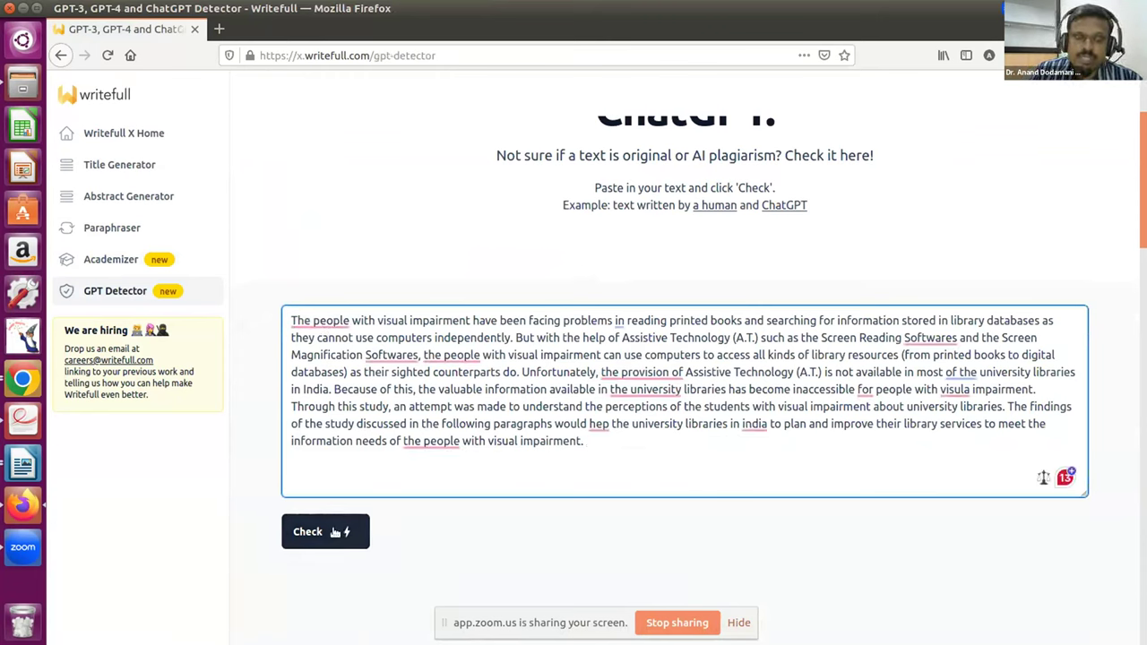
{"action": "left_click", "coordinate": [336, 533]}
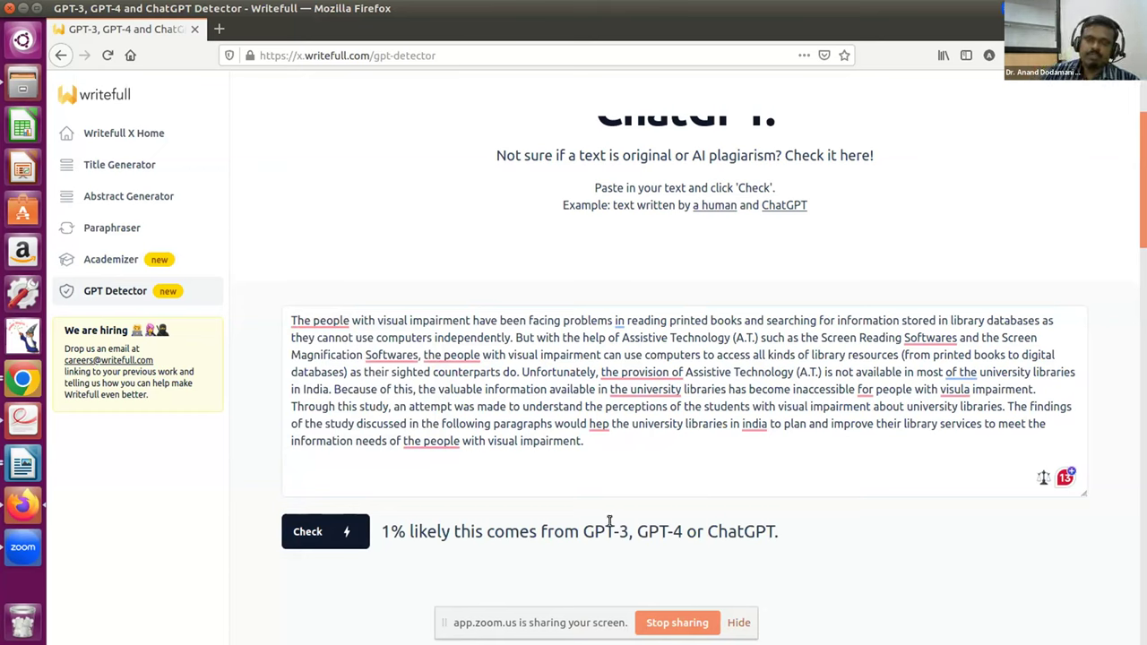
{"action": "left_click_drag", "start_coordinate": [291, 320], "coordinate": [535, 355]}
{"action": "left_click", "coordinate": [535, 355]}
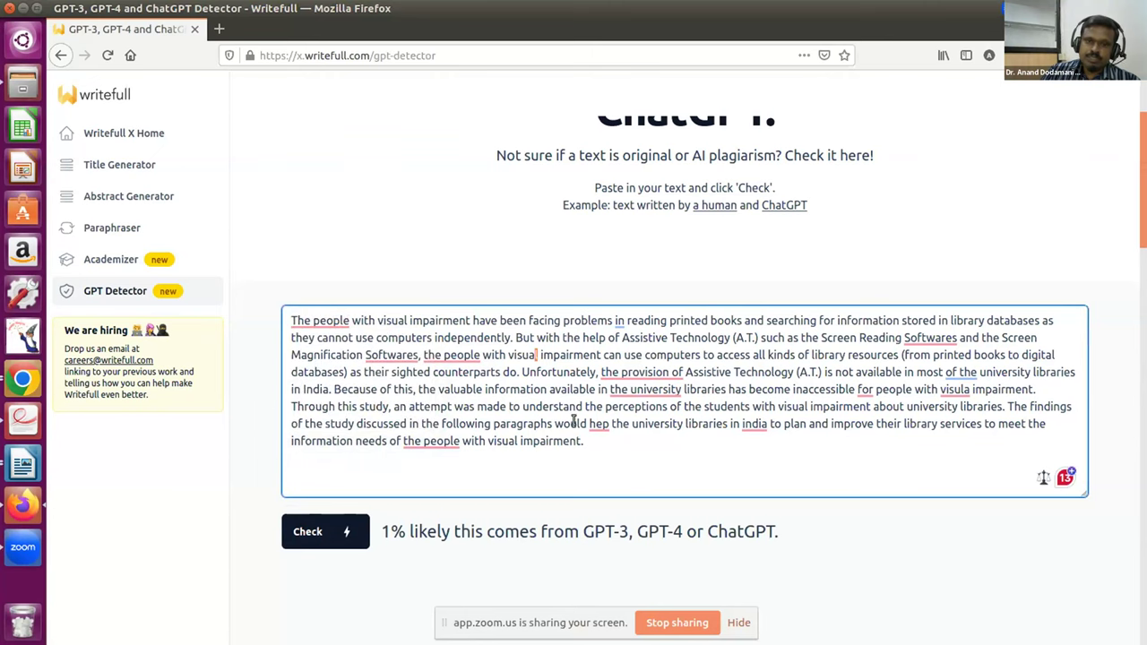
{"action": "left_click_drag", "start_coordinate": [619, 445], "coordinate": [305, 325]}
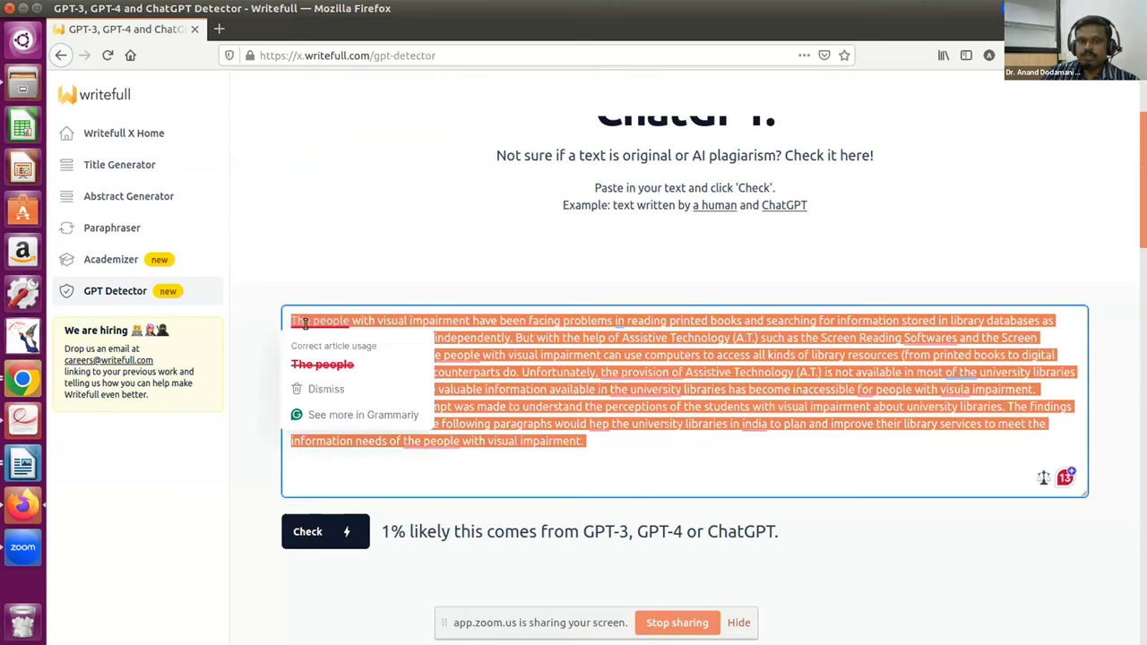
{"action": "left_click", "coordinate": [392, 536]}
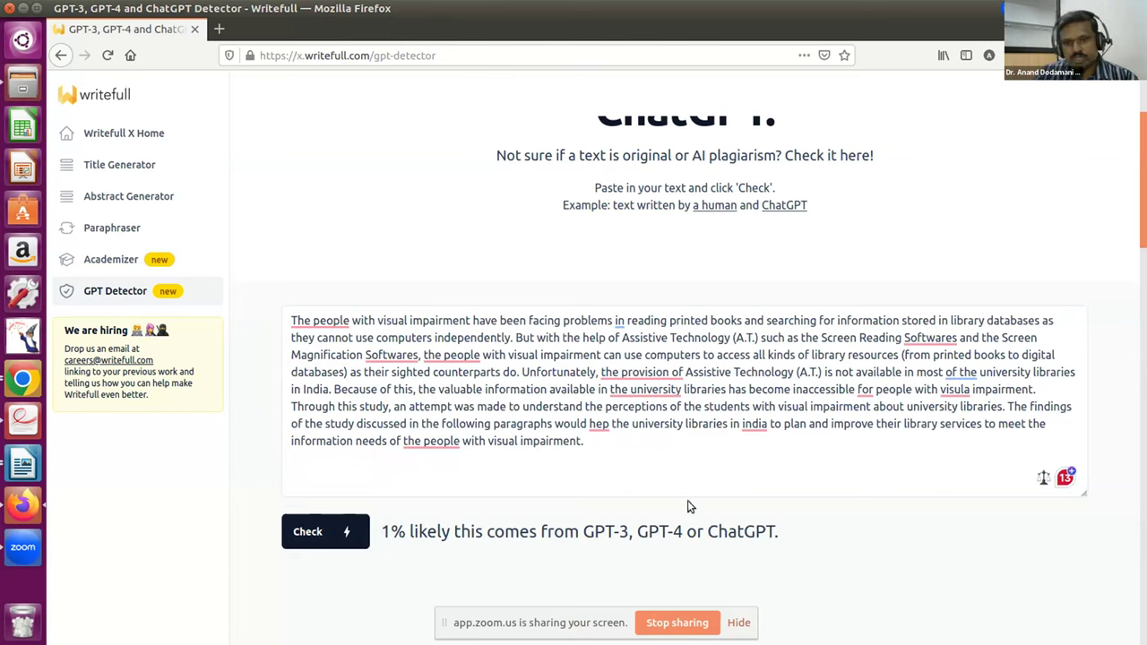
{"action": "scroll", "coordinate": [419, 275], "scroll_direction": "up", "scroll_amount": 3}
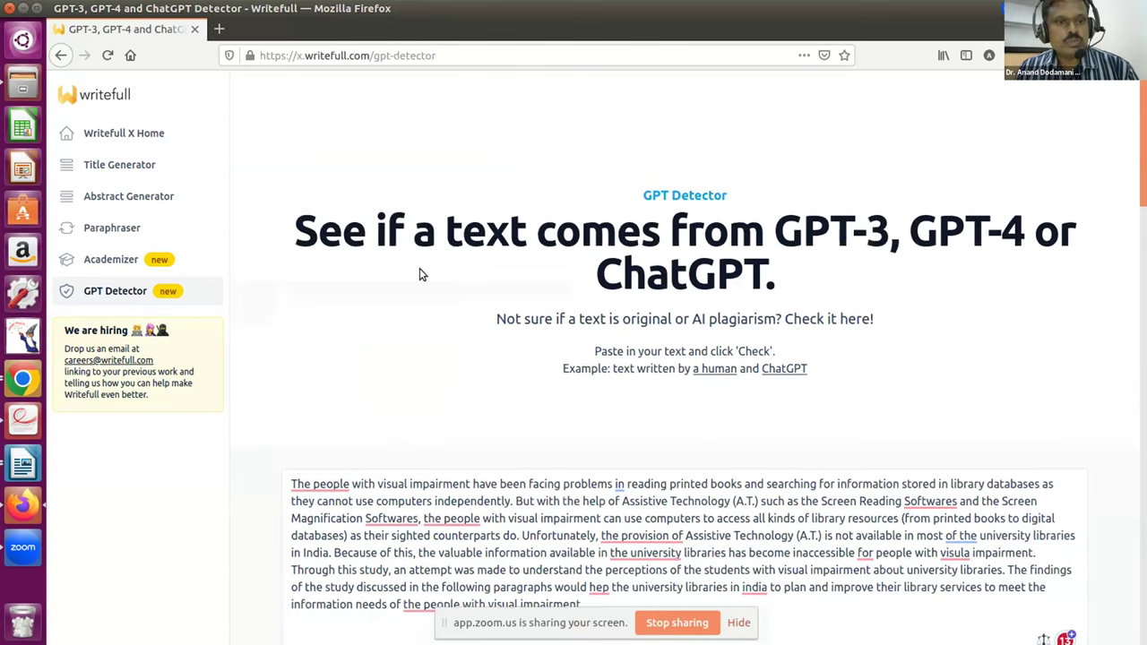
{"action": "left_click", "coordinate": [25, 421]}
Scroll 'AI PPT.pdf' down to page 31, the Features of QuillBot slide
{"action": "scroll", "coordinate": [177, 419], "scroll_direction": "down", "scroll_amount": 1}
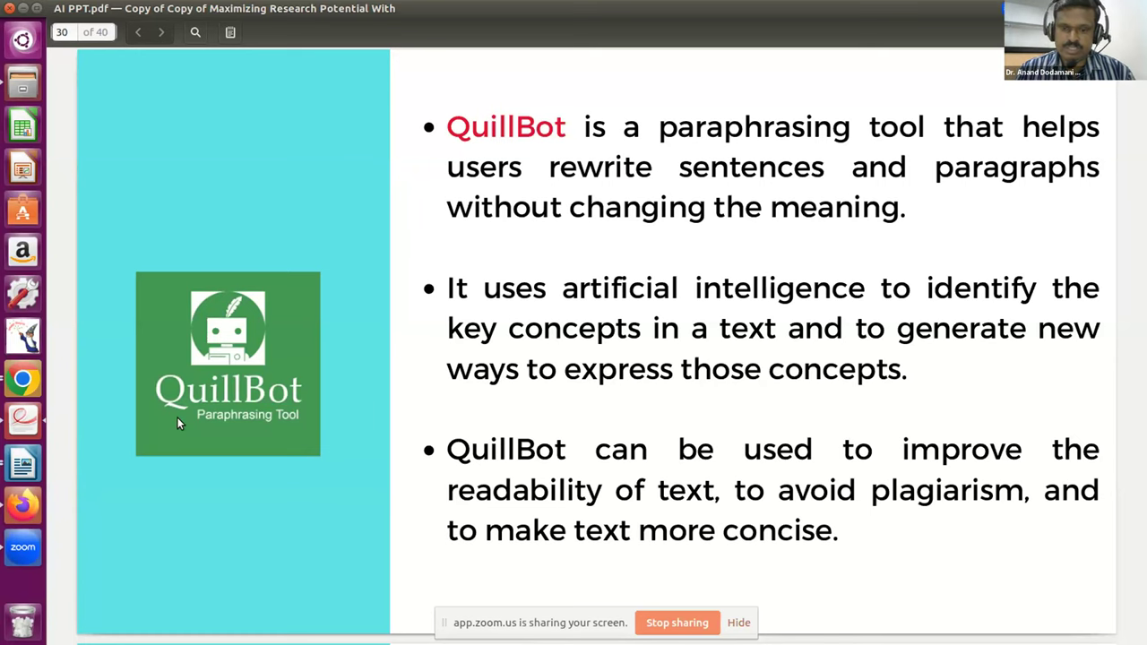
{"action": "scroll", "coordinate": [163, 420], "scroll_direction": "down", "scroll_amount": 1}
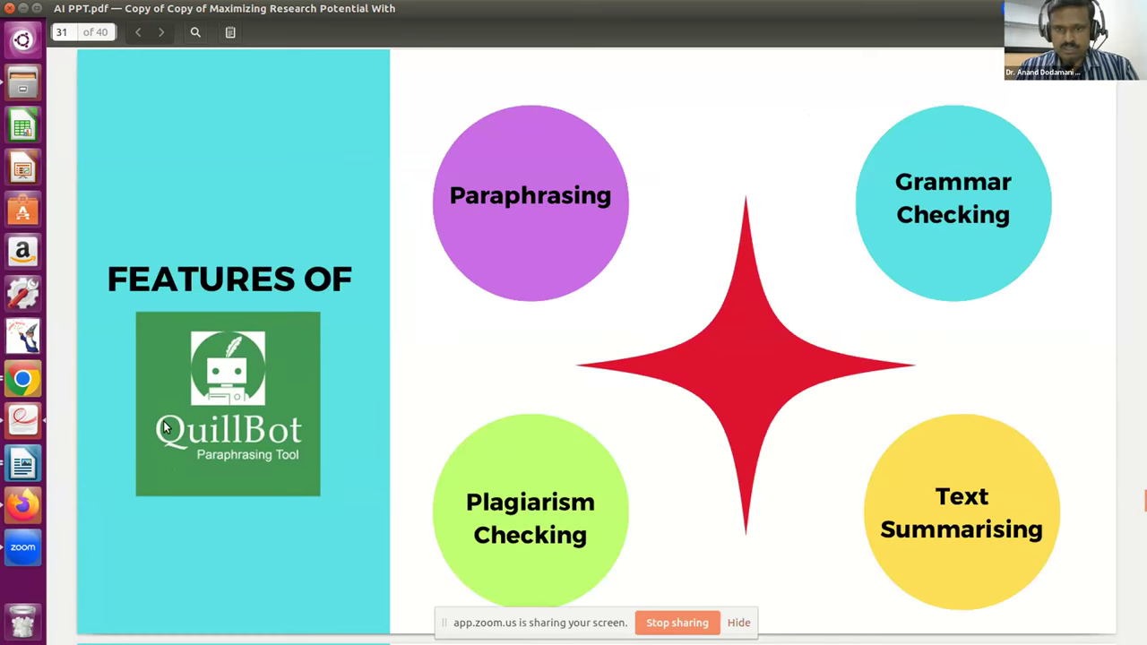
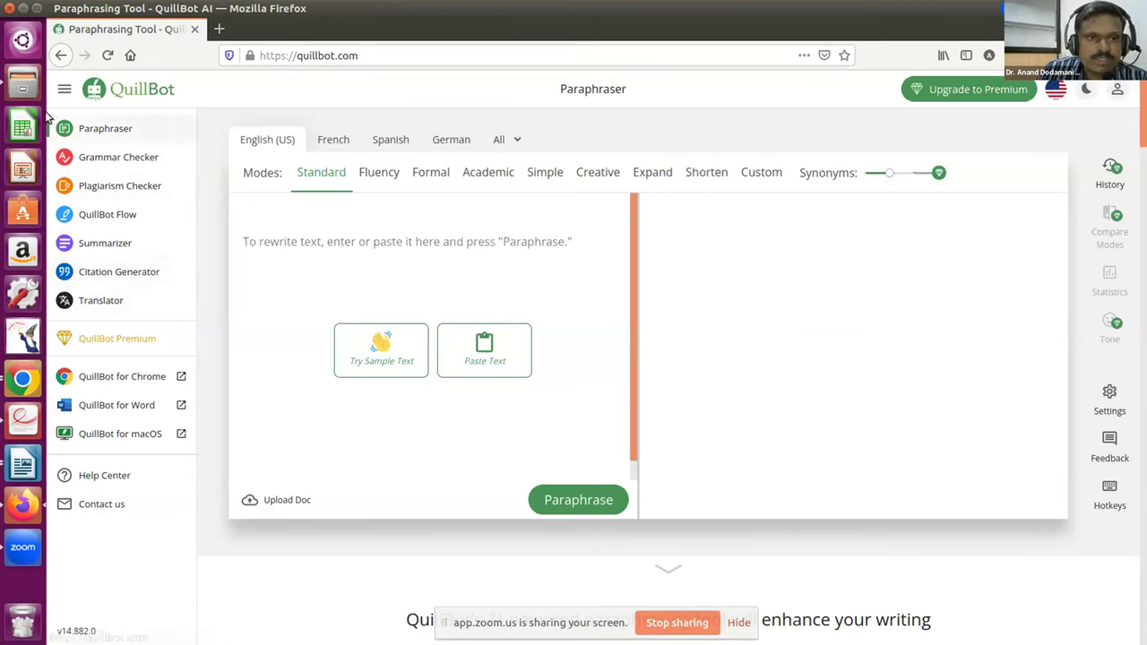
Paste the abstract into QuillBot's Paraphraser input box
{"action": "left_click", "coordinate": [98, 132]}
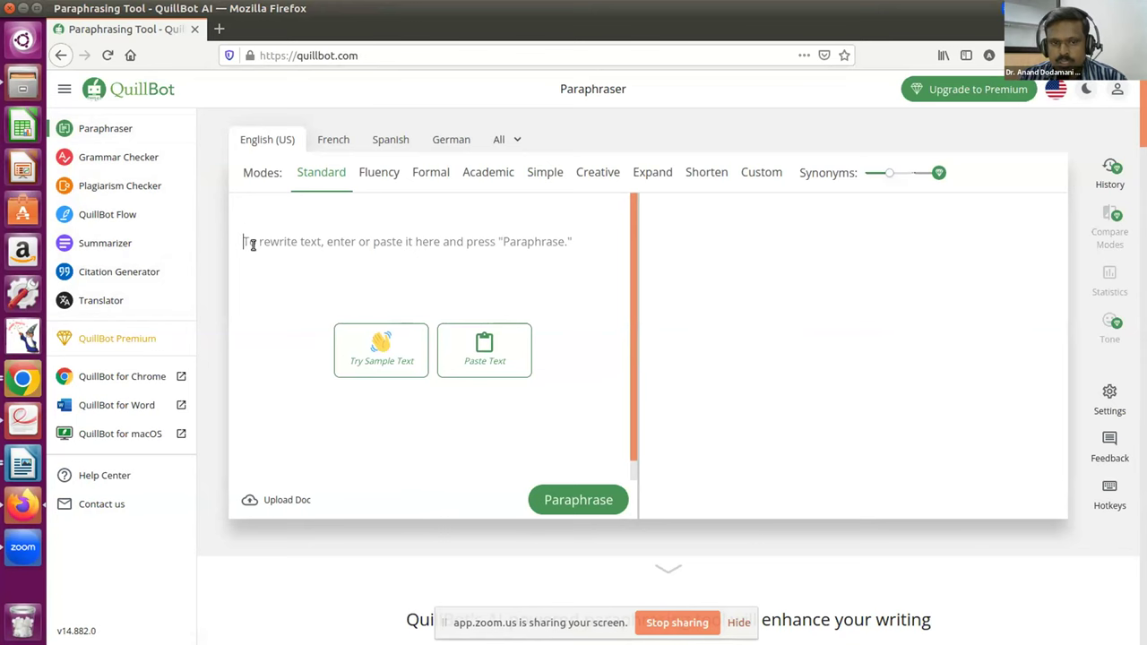
{"action": "type", "text": "The people with visual impairment have been facing problems in reading printed books and searching for information stored in library databases as they cannot use computers independently. But with the help of Assistive Technology (A.T.) such as the Screen Reading Softwares and the Screen Magnification Softwares, the people with visual impairment can use computers to access all kinds of library resources (from printed books to digital databases) as their sighted counterparts do. Unfortunately, the provision of Assistive Technology (A.T.) is not available in most of the university libraries in India. Because of this, the valuable information available in the university libraries has become inaccessible for people with visula impairment.  Through this study, an attempt was made to understand the perceptions of the students with visual impairment about university libraries. The findings of the study discussed in the following paragraphs would hep the university libraries in india to plan and improve their library services to meet the information needs of the people with visual impairment."}
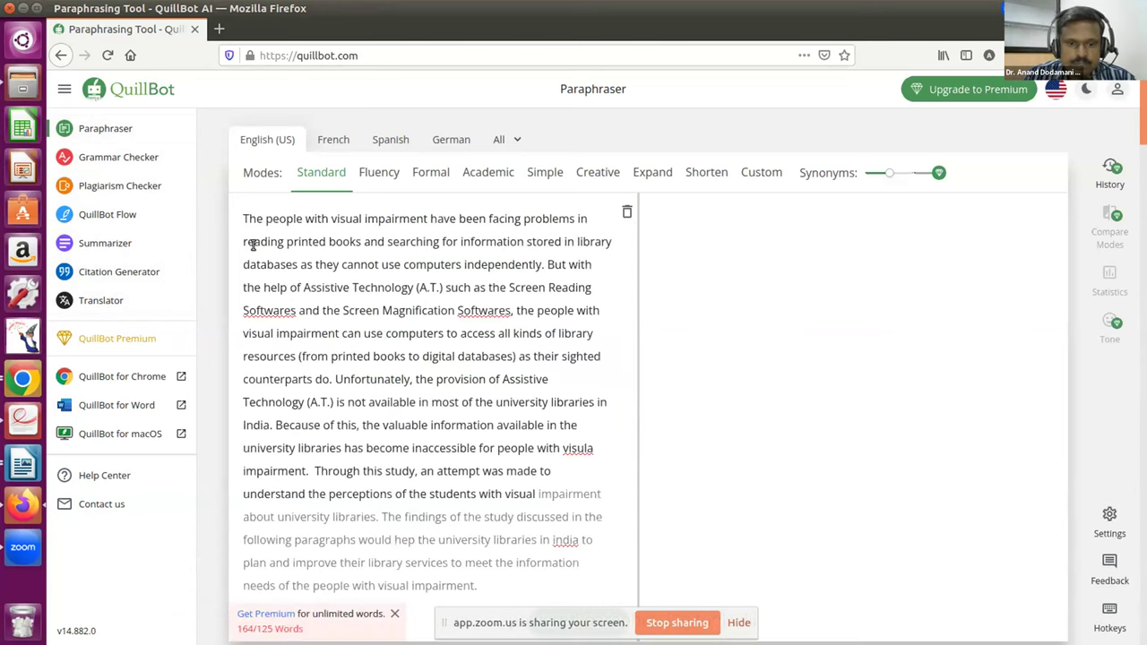
{"action": "scroll", "coordinate": [412, 412], "scroll_direction": "down", "scroll_amount": 3}
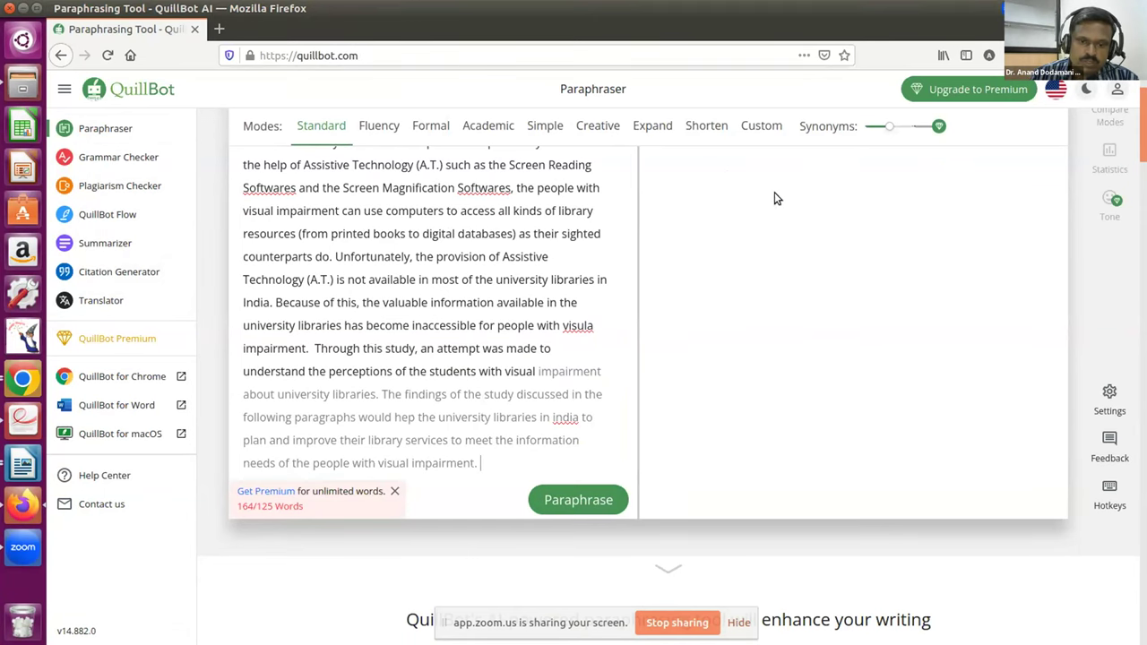
{"action": "scroll", "coordinate": [395, 362], "scroll_direction": "up", "scroll_amount": 1}
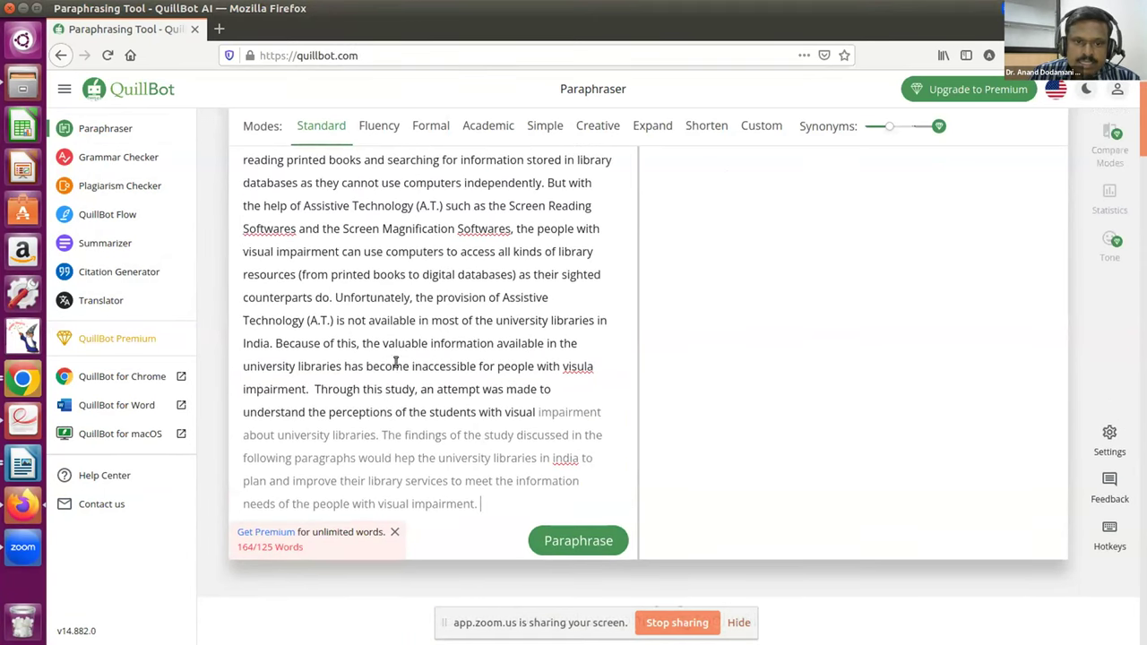
Delete the passage from 'Through' to the end, trimming the abstract to 109 words
{"action": "left_click_drag", "start_coordinate": [318, 391], "coordinate": [497, 534]}
{"action": "key", "text": "BackSpace"}
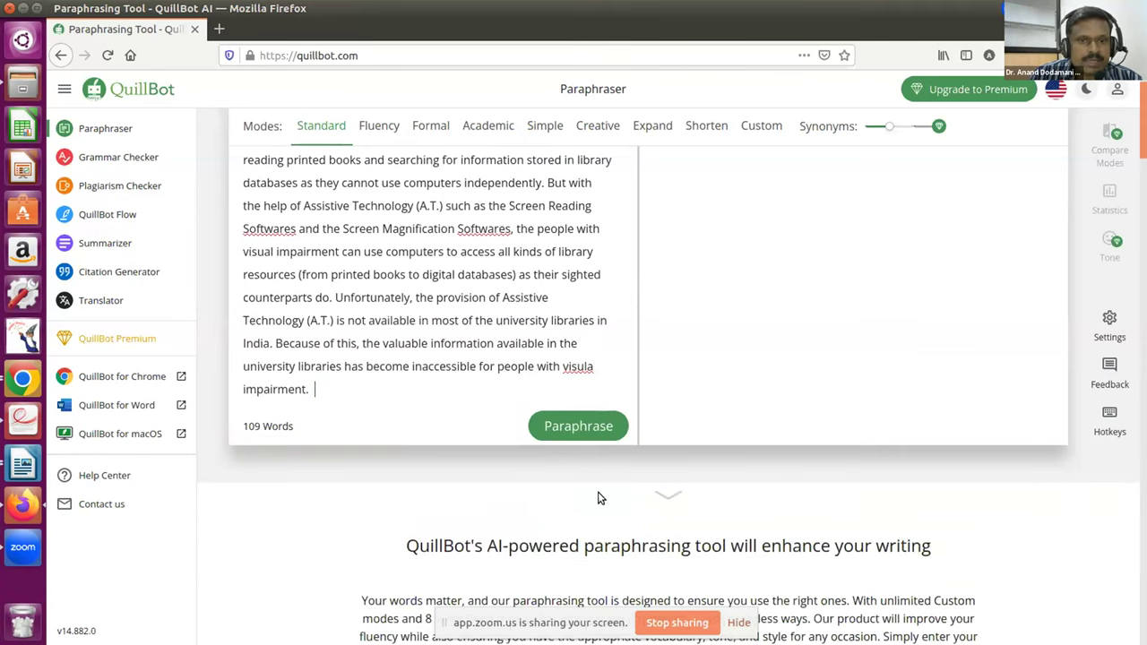
{"action": "scroll", "coordinate": [553, 327], "scroll_direction": "up", "scroll_amount": 2}
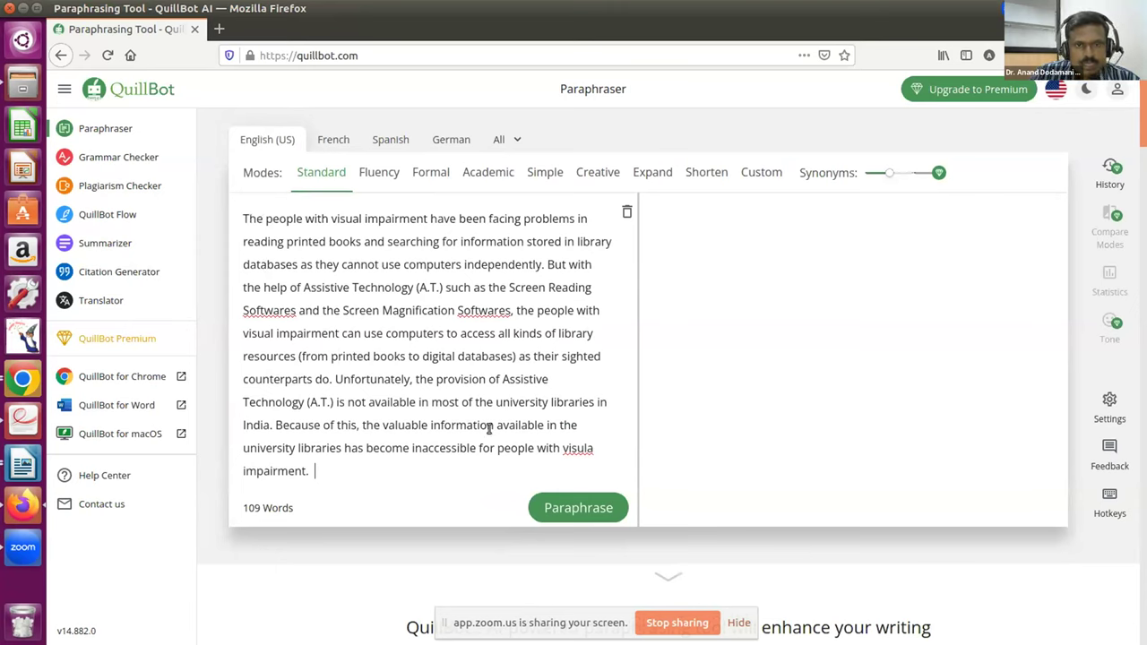
Paraphrase the trimmed passage and check synonyms for 'unable' without changing it
{"action": "left_click", "coordinate": [574, 516]}
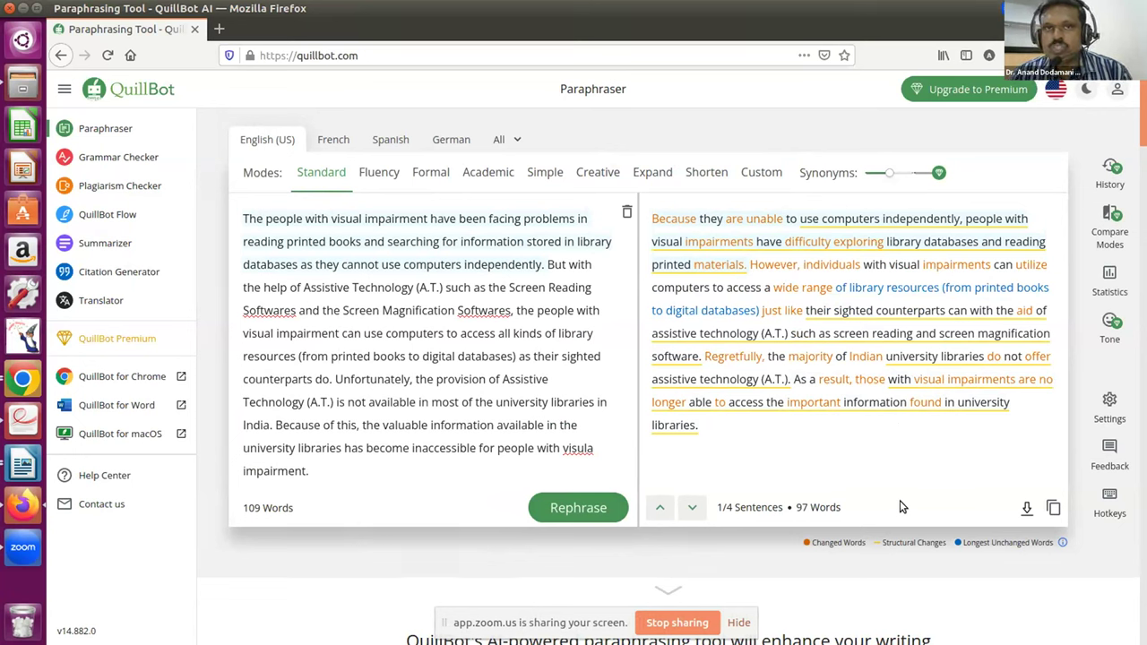
{"action": "mouse_move", "coordinate": [712, 269]}
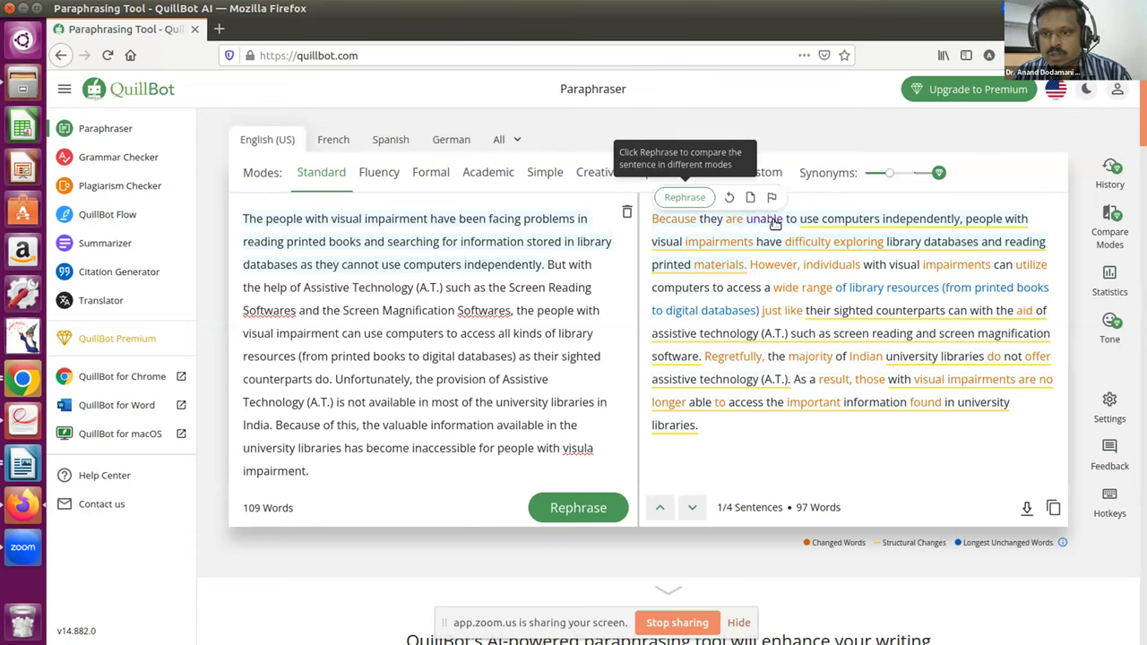
{"action": "left_click", "coordinate": [769, 220]}
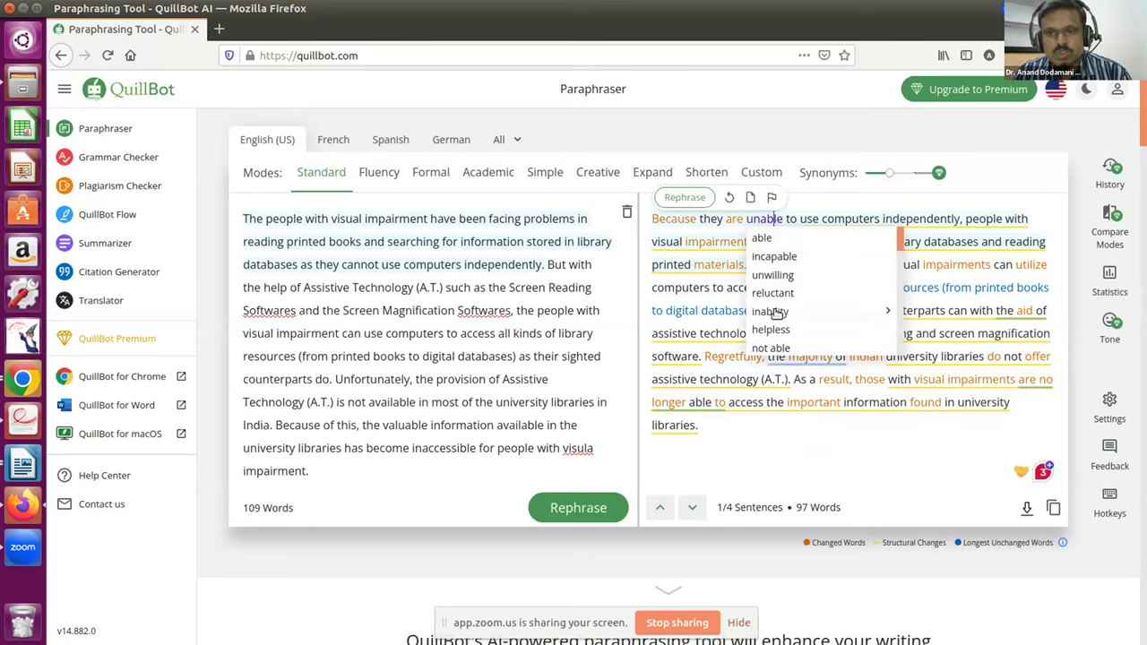
{"action": "left_click", "coordinate": [760, 441]}
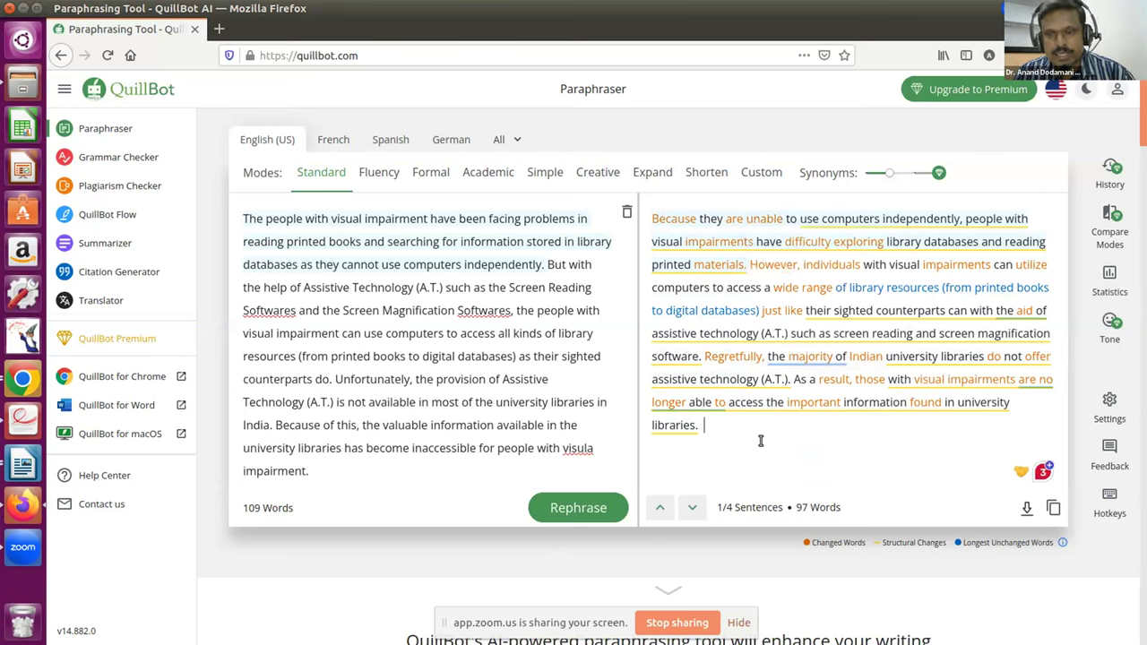
Review alternatives for 'However', then copy the full 97-word paraphrase
{"action": "left_click", "coordinate": [755, 252]}
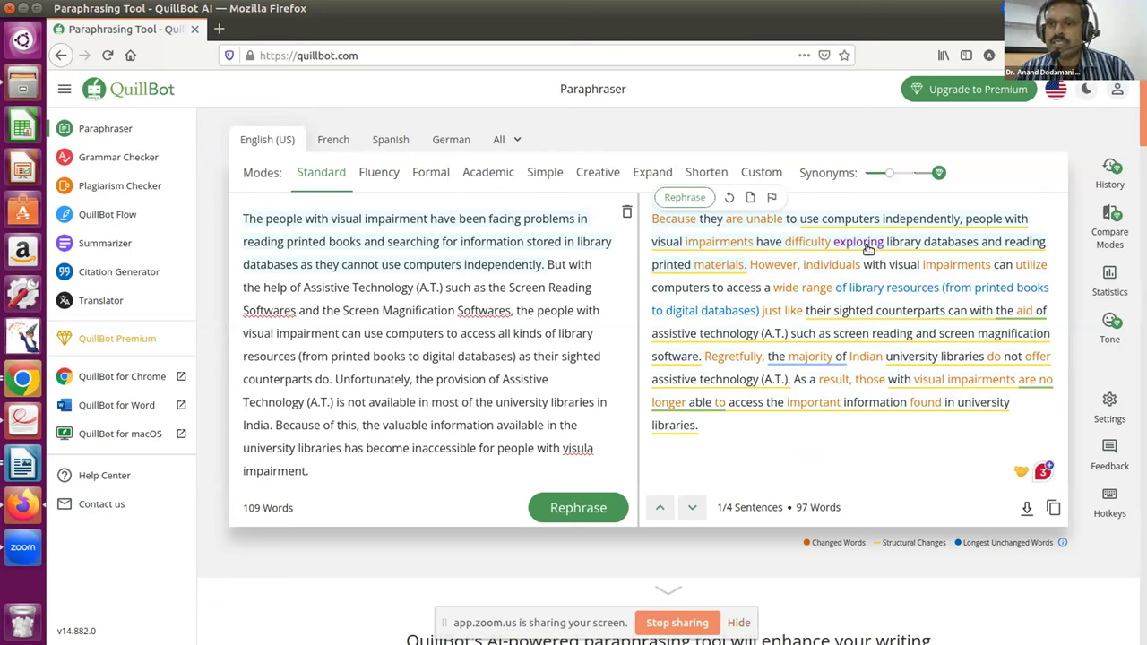
{"action": "left_click", "coordinate": [781, 265]}
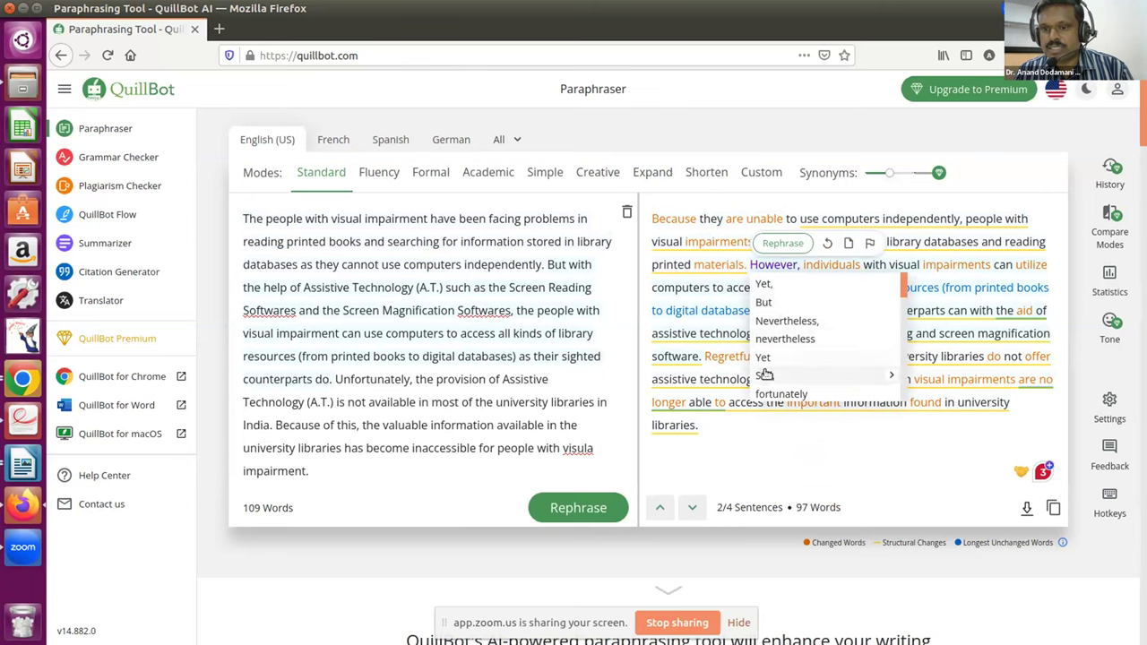
{"action": "left_click", "coordinate": [874, 448]}
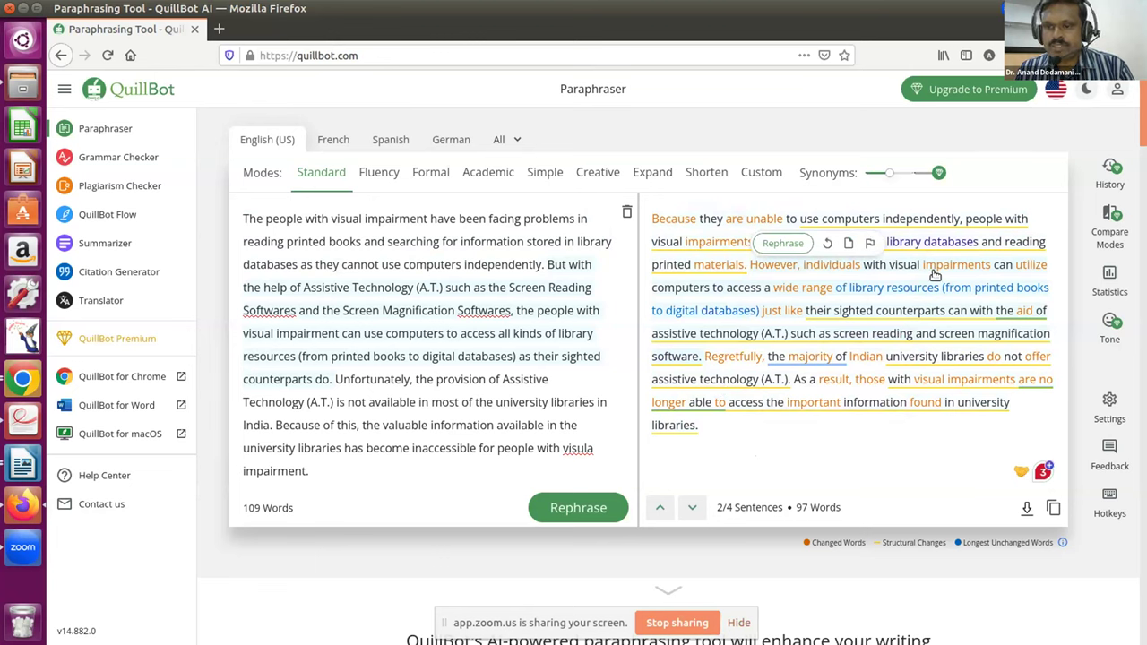
{"action": "left_click", "coordinate": [1056, 508]}
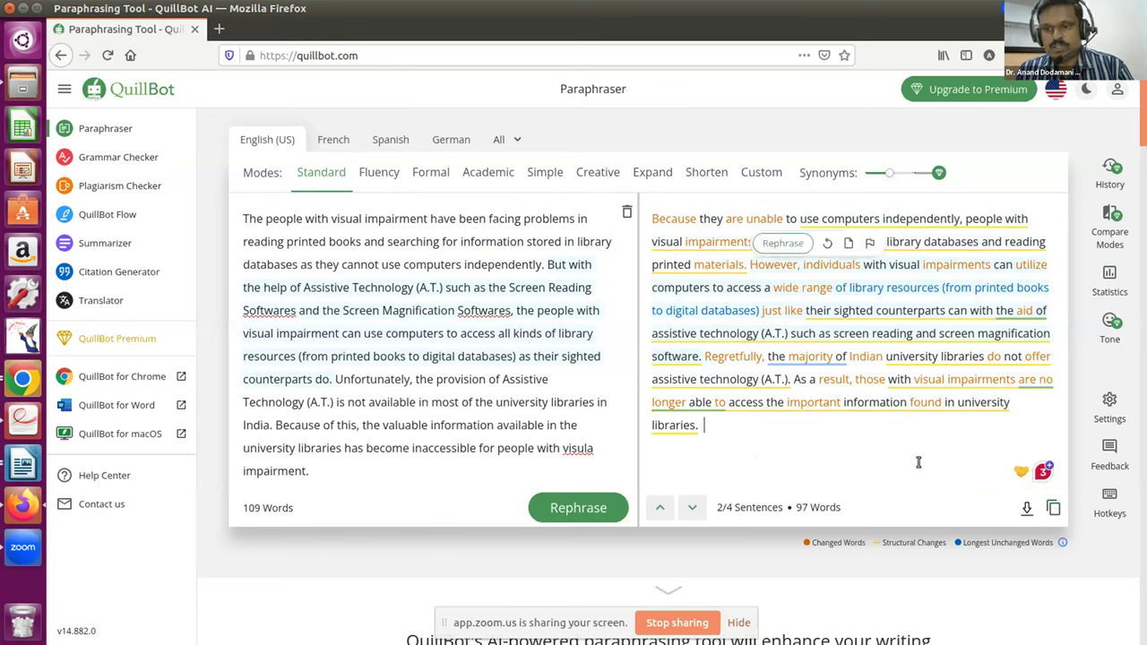
{"action": "left_click", "coordinate": [121, 161]}
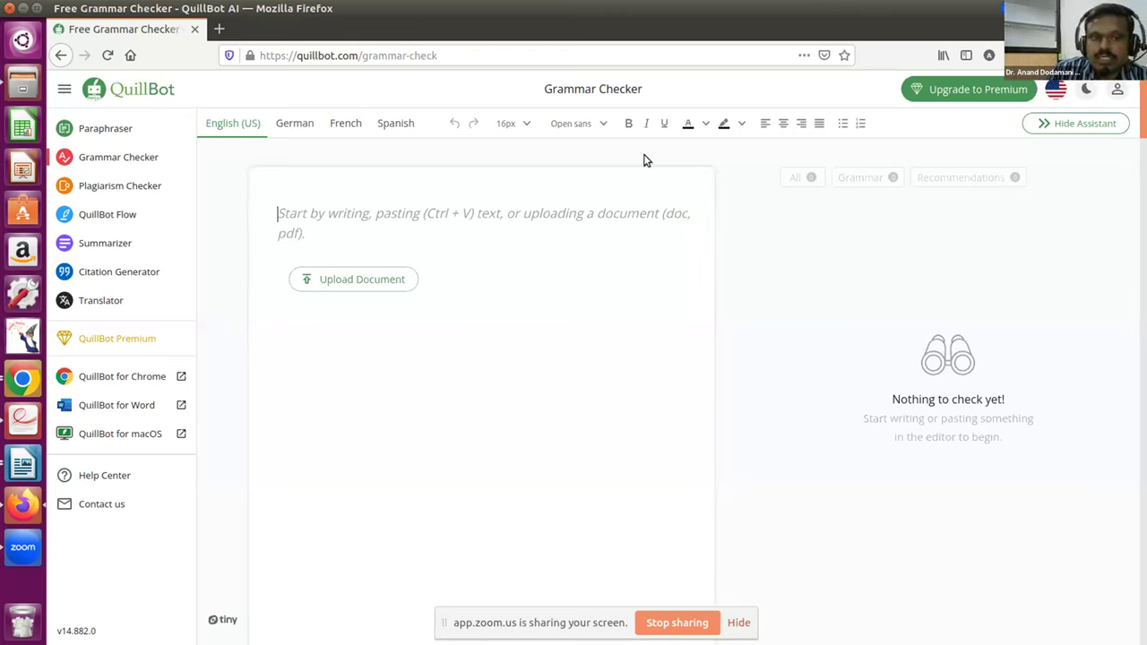
Paste the full abstract into the Grammar Checker and accept the 'People' correction for 'The people'
{"action": "left_click", "coordinate": [501, 197]}
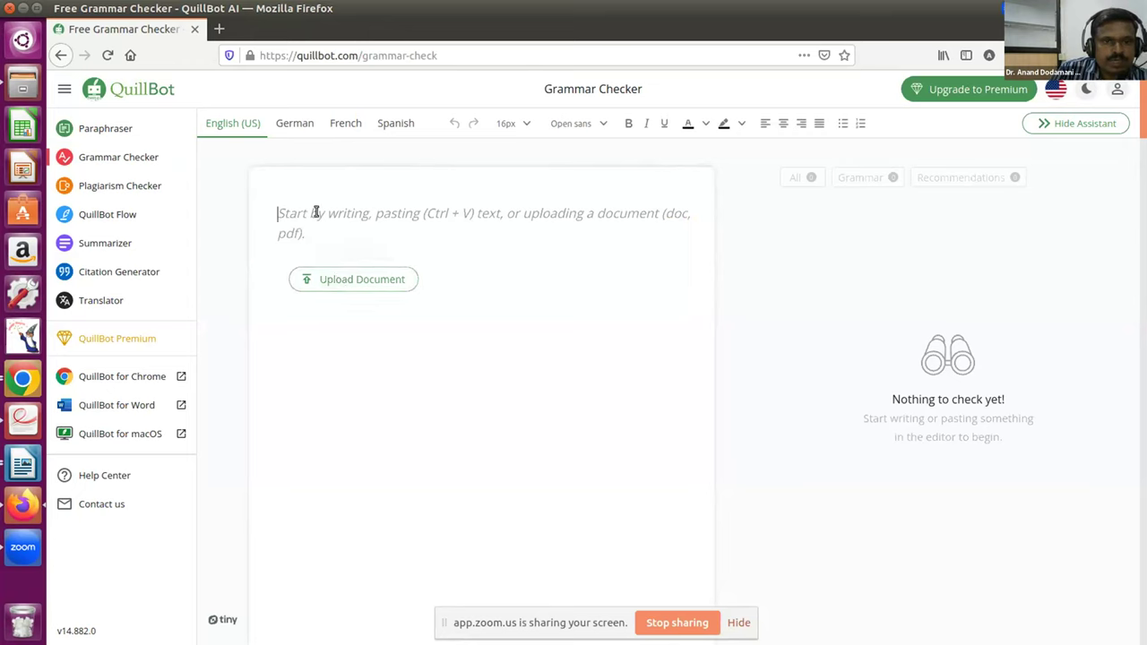
{"action": "type", "text": "The people with visual impairment have been facing problems in reading printed books and searching for information stored in library databases as they cannot use computers independently. But with the help of Assistive Technology (A.T.) such as the Screen Reading Softwares and the Screen Magnification Softwares, the people with visual impairment can use computers to access all kinds of library resources (from printed books to digital databases) as their sighted counterparts do. Unfortunately, the provision of Assistive Technology (A.T.) is not available in most of the university libraries in India. Because of this, the valuable information available in the university libraries has become inaccessible for people with visula impairment. Through this study, an attempt was made to understand the perceptions of the students with visual impairment about university libraries. The findings of the study discussed in the following paragraphs would hep the university libraries in india to plan and improve their library services to meet the information needs of the people with visual impairment."}
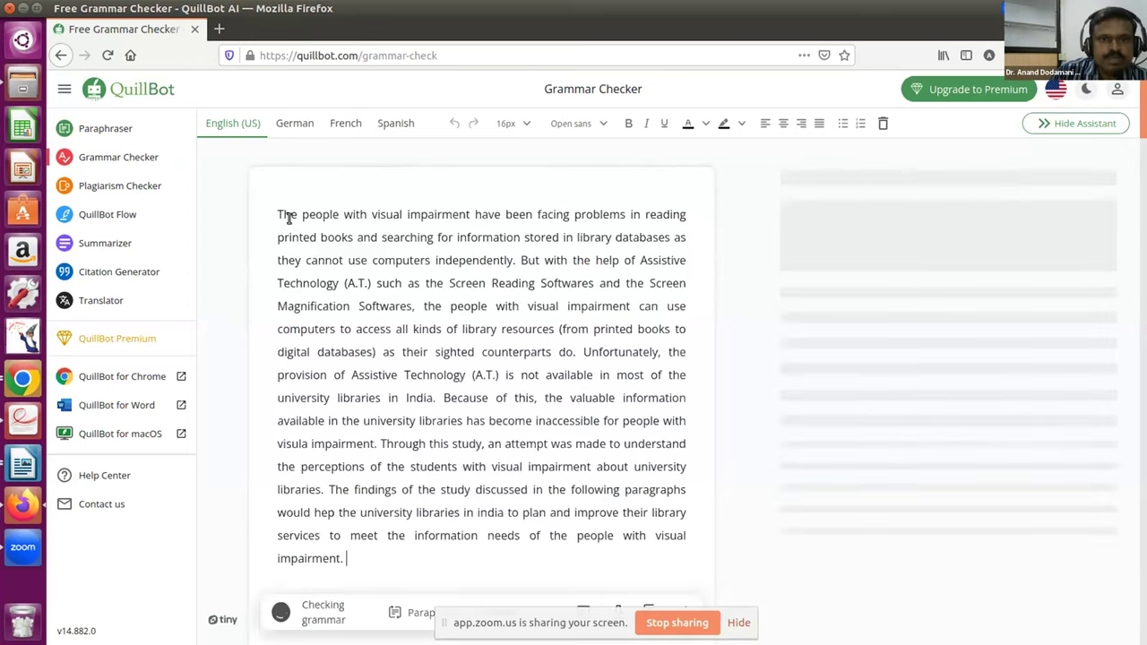
{"action": "scroll", "coordinate": [398, 327], "scroll_direction": "down", "scroll_amount": 3}
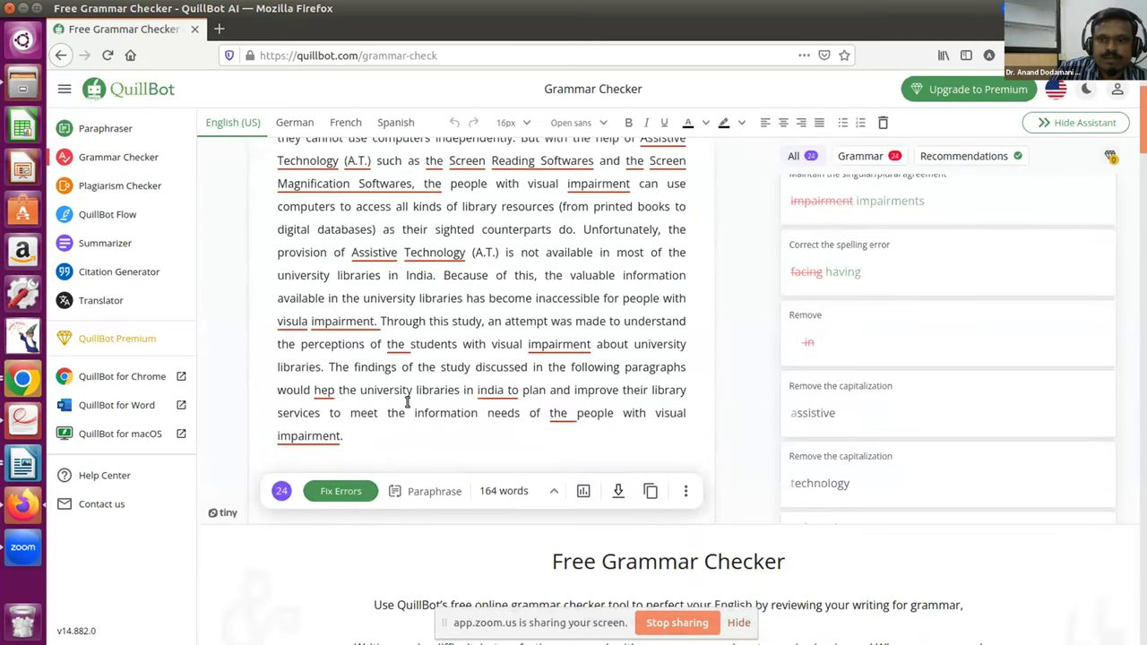
{"action": "scroll", "coordinate": [359, 506], "scroll_direction": "up", "scroll_amount": 3}
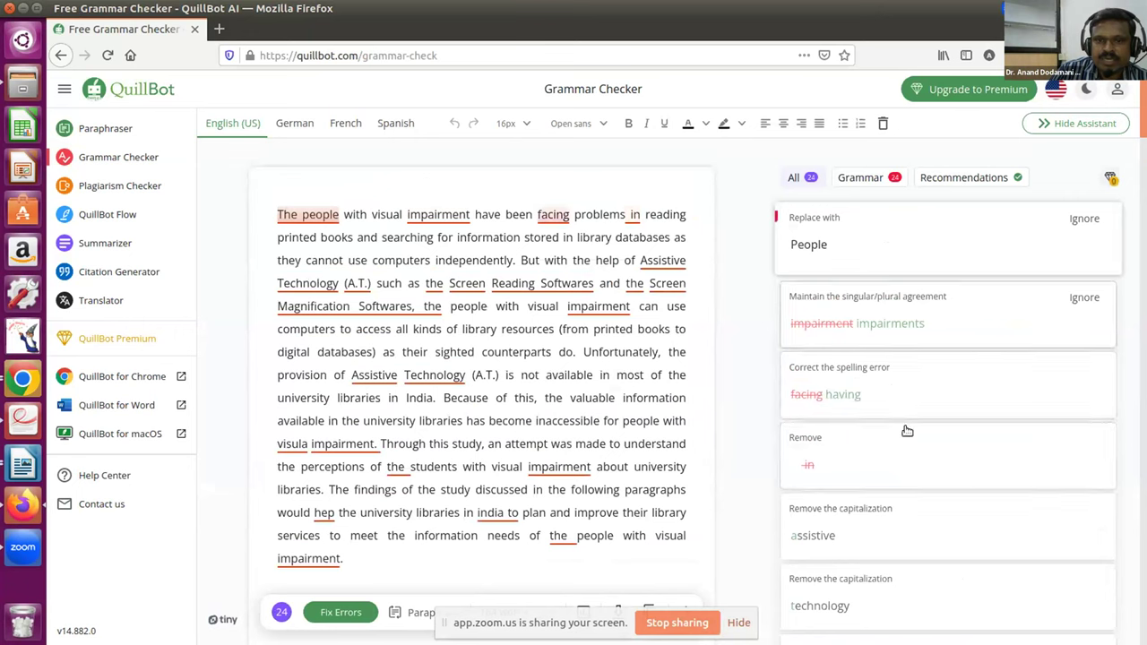
{"action": "left_click", "coordinate": [812, 245]}
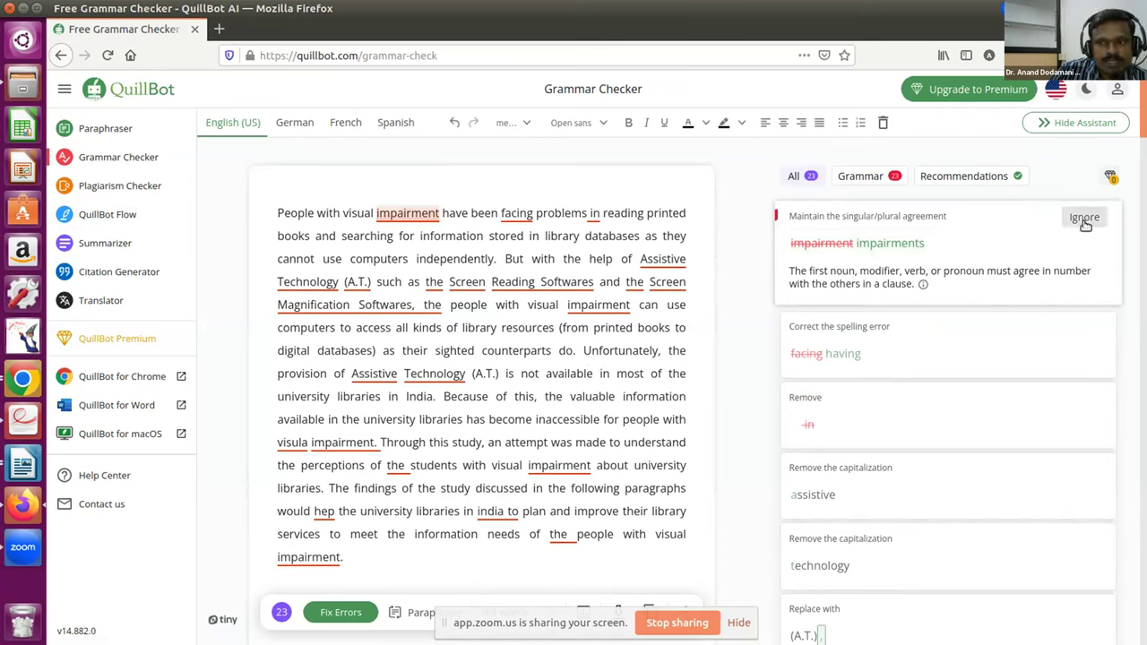
{"action": "left_click", "coordinate": [890, 246]}
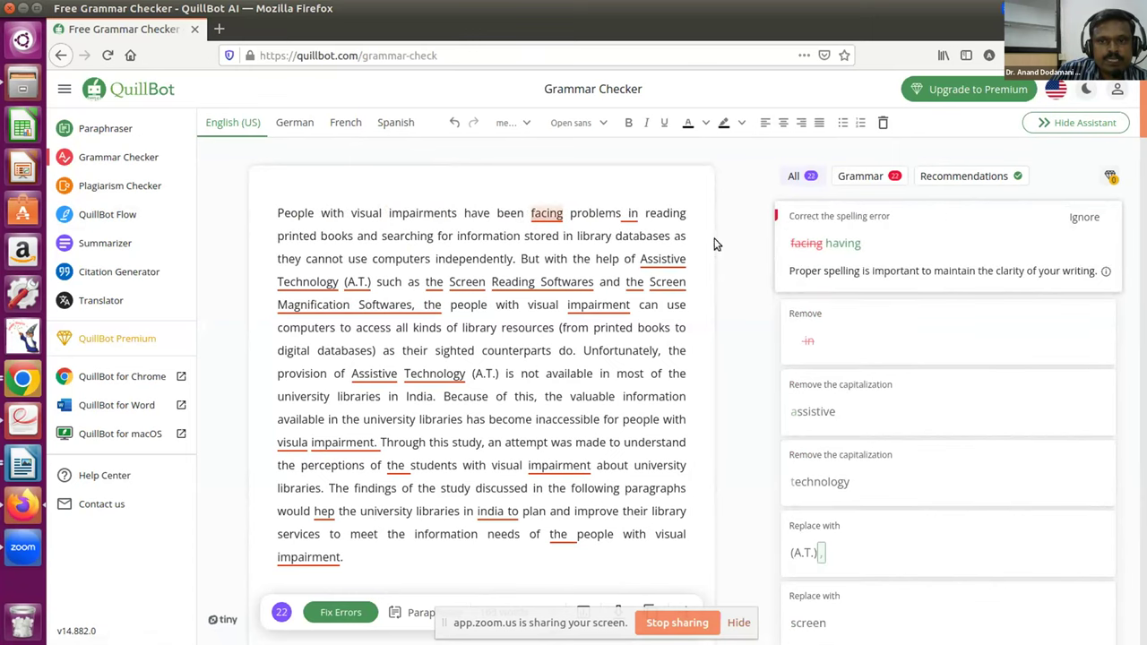
{"action": "left_click", "coordinate": [830, 249]}
{"action": "left_click", "coordinate": [830, 249]}
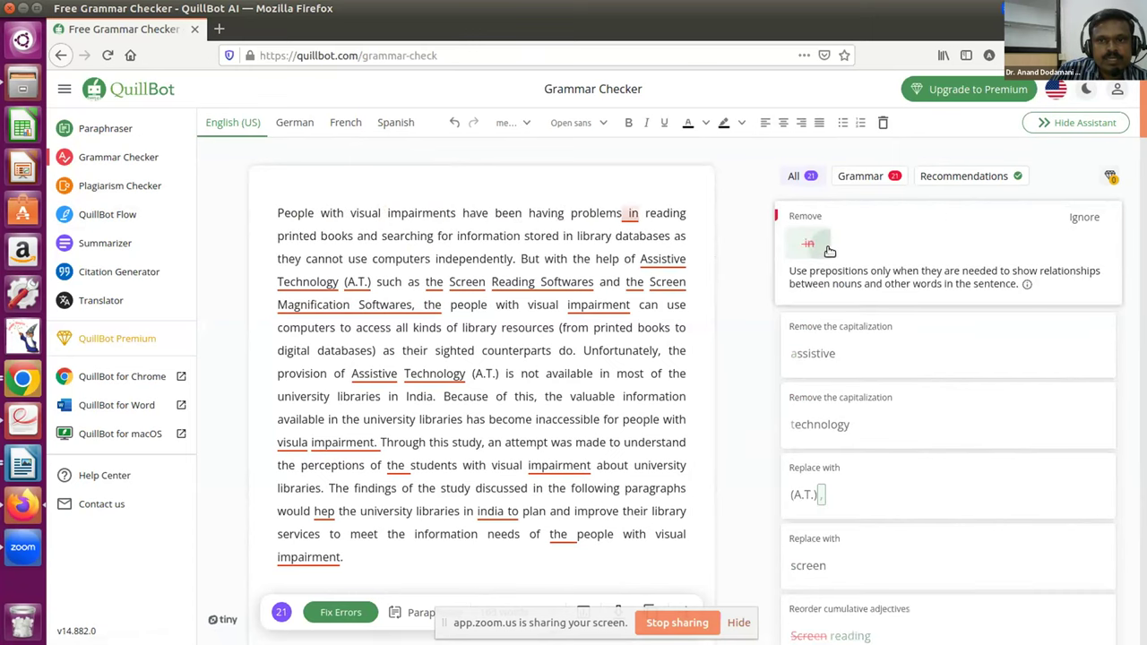
{"action": "left_click", "coordinate": [830, 249]}
{"action": "left_click", "coordinate": [829, 250]}
{"action": "left_click", "coordinate": [830, 250]}
{"action": "left_click", "coordinate": [829, 250]}
{"action": "left_click", "coordinate": [829, 250]}
{"action": "left_click", "coordinate": [829, 250]}
{"action": "left_click", "coordinate": [829, 250]}
{"action": "left_click", "coordinate": [829, 250]}
{"action": "left_click", "coordinate": [829, 250]}
{"action": "left_click", "coordinate": [829, 251]}
{"action": "left_click", "coordinate": [829, 250]}
{"action": "left_click", "coordinate": [829, 250]}
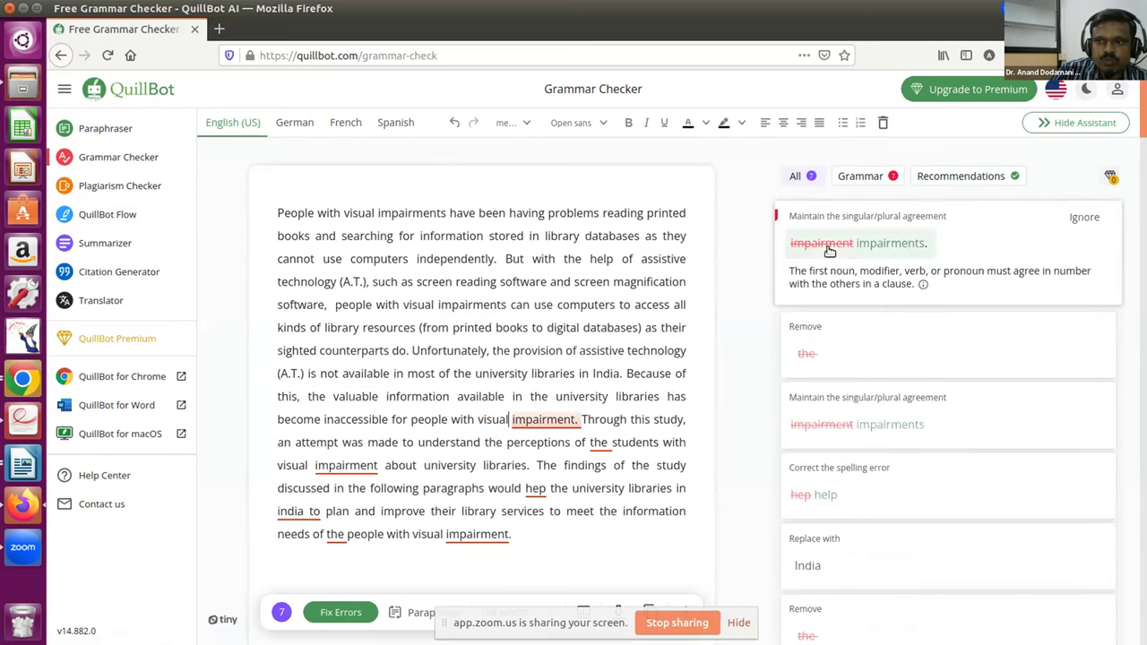
{"action": "left_click", "coordinate": [829, 250]}
{"action": "left_click", "coordinate": [829, 250]}
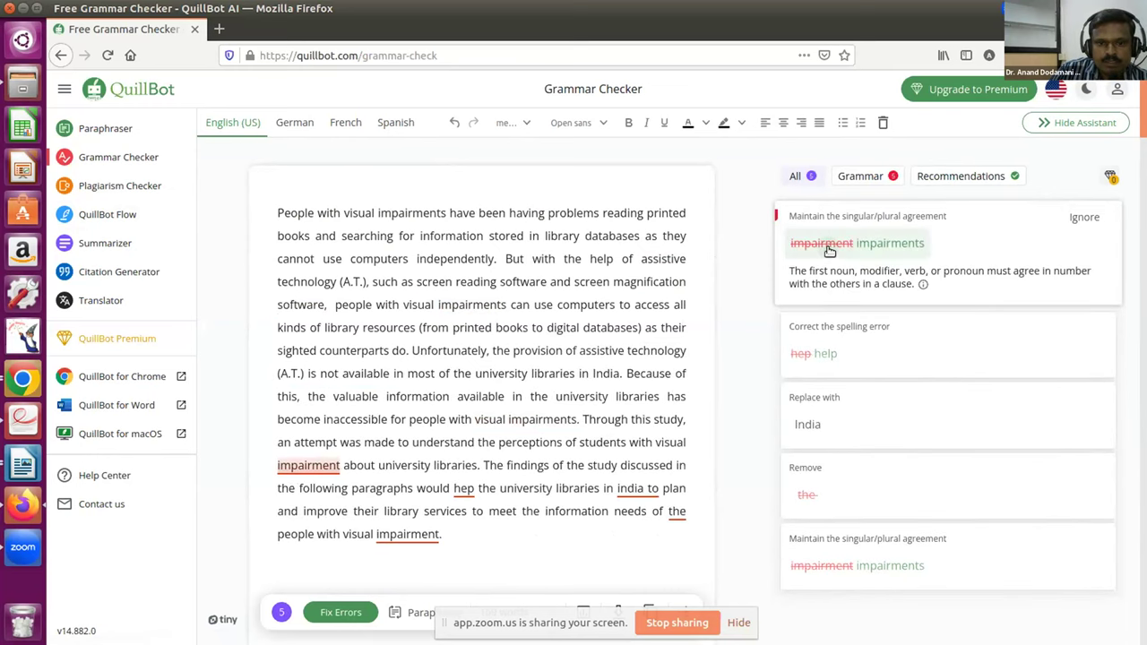
{"action": "left_click", "coordinate": [830, 250]}
{"action": "left_click", "coordinate": [829, 250]}
{"action": "left_click", "coordinate": [829, 250]}
{"action": "left_click", "coordinate": [829, 251]}
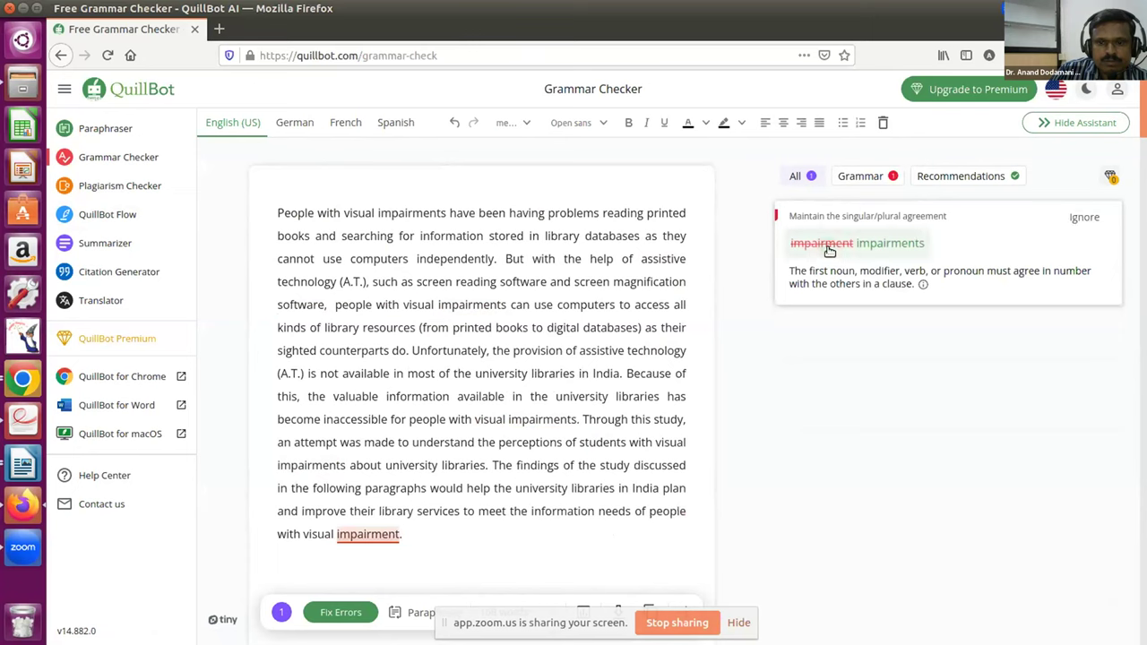
{"action": "left_click", "coordinate": [829, 250]}
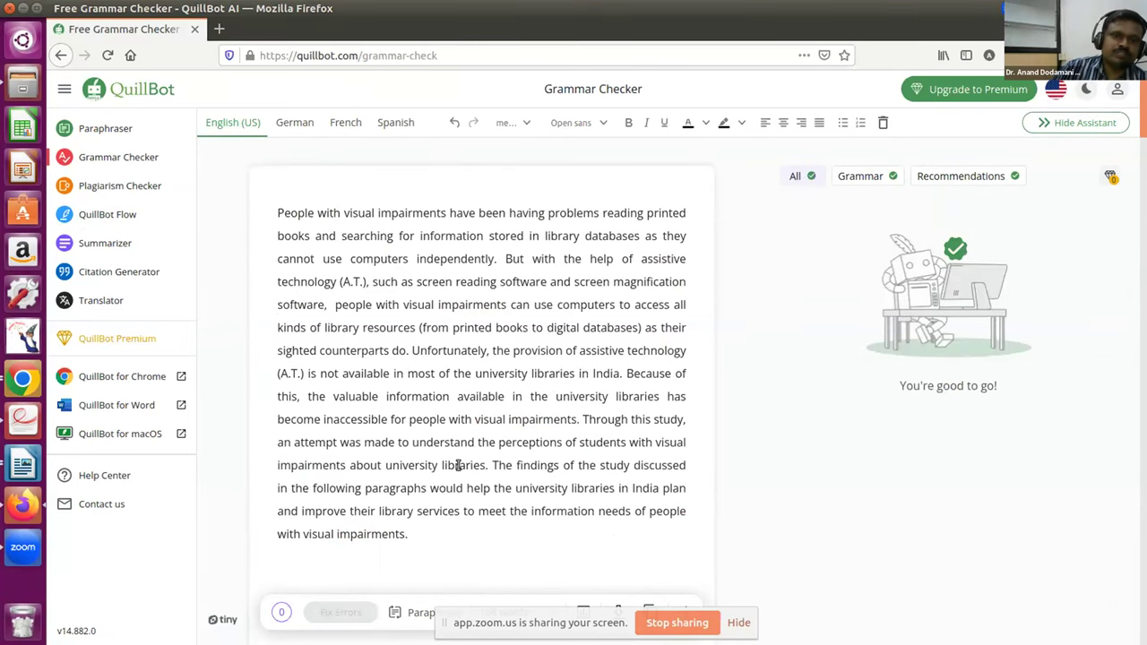
{"action": "double_click", "coordinate": [281, 213]}
{"action": "left_click_drag", "start_coordinate": [374, 351], "coordinate": [416, 555]}
{"action": "left_click", "coordinate": [417, 556]}
{"action": "triple_click", "coordinate": [276, 214]}
{"action": "left_click", "coordinate": [276, 215]}
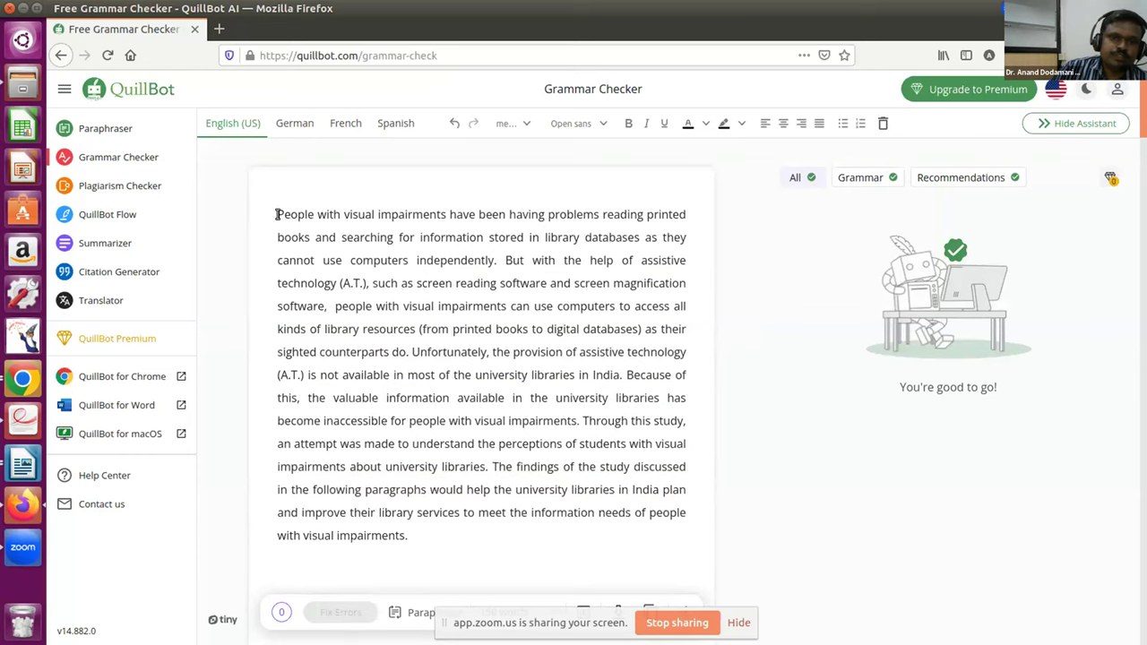
{"action": "triple_click", "coordinate": [276, 214]}
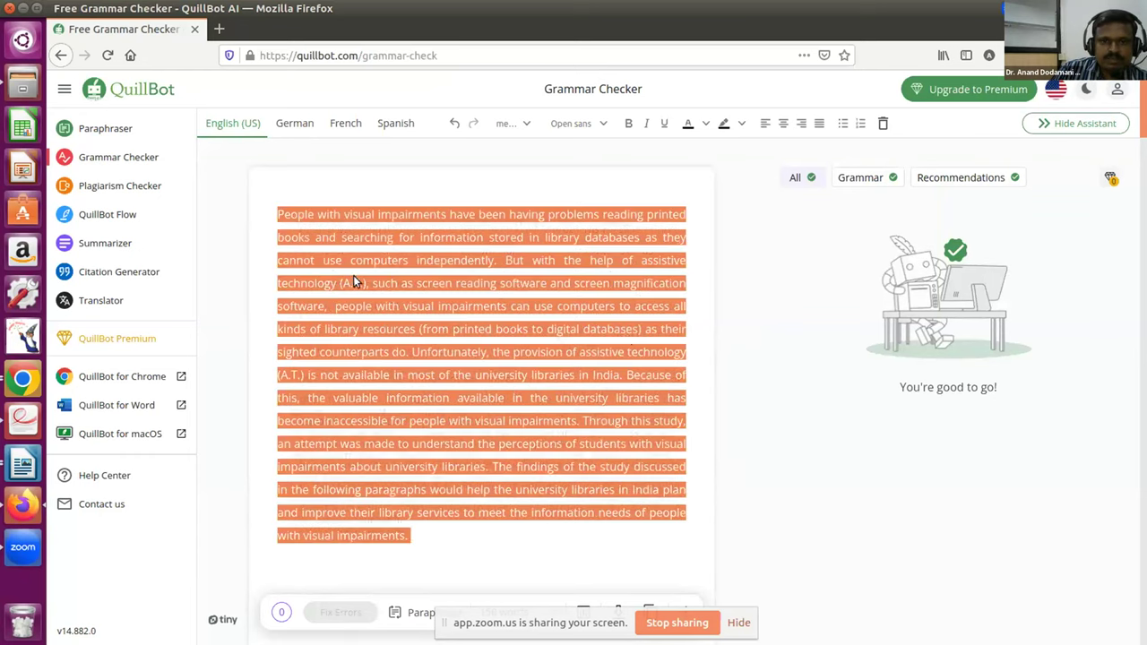
{"action": "left_click", "coordinate": [589, 543]}
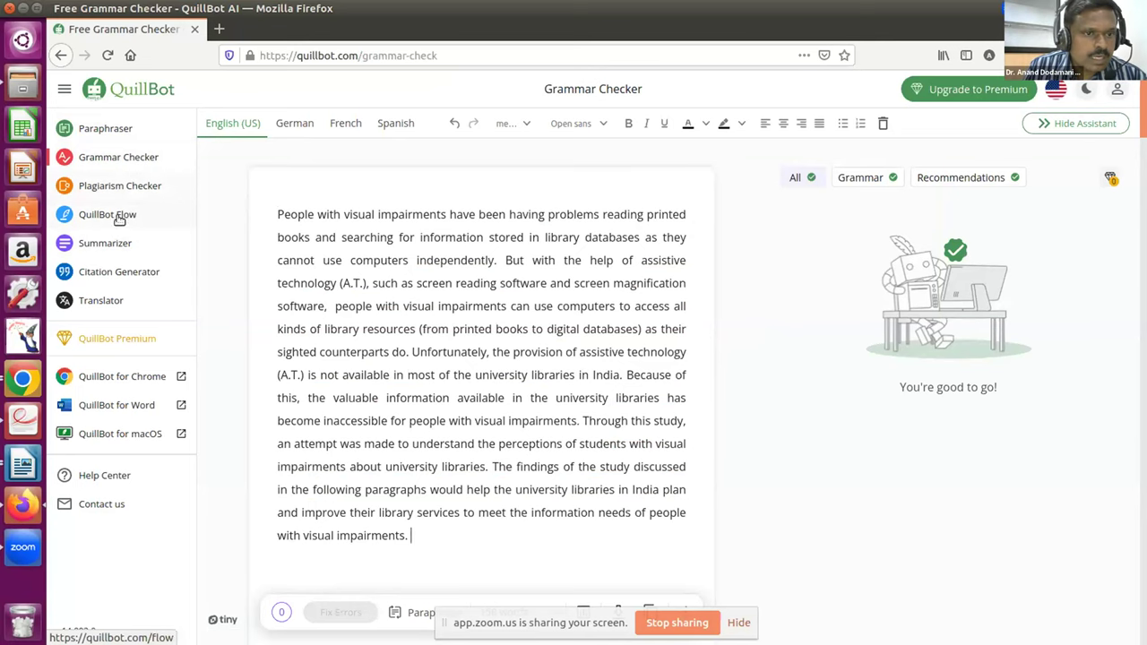
Open the Summarizer with its input focused, then switch to the research paper in LibreOffice Writer
{"action": "left_click", "coordinate": [111, 248]}
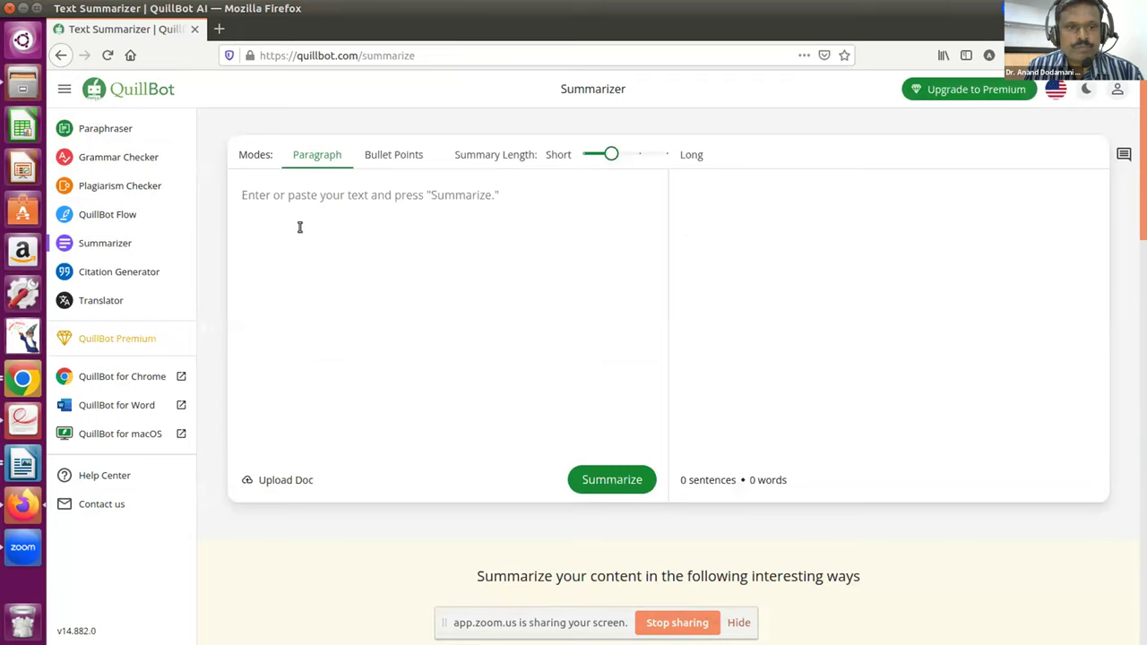
{"action": "left_click", "coordinate": [297, 228]}
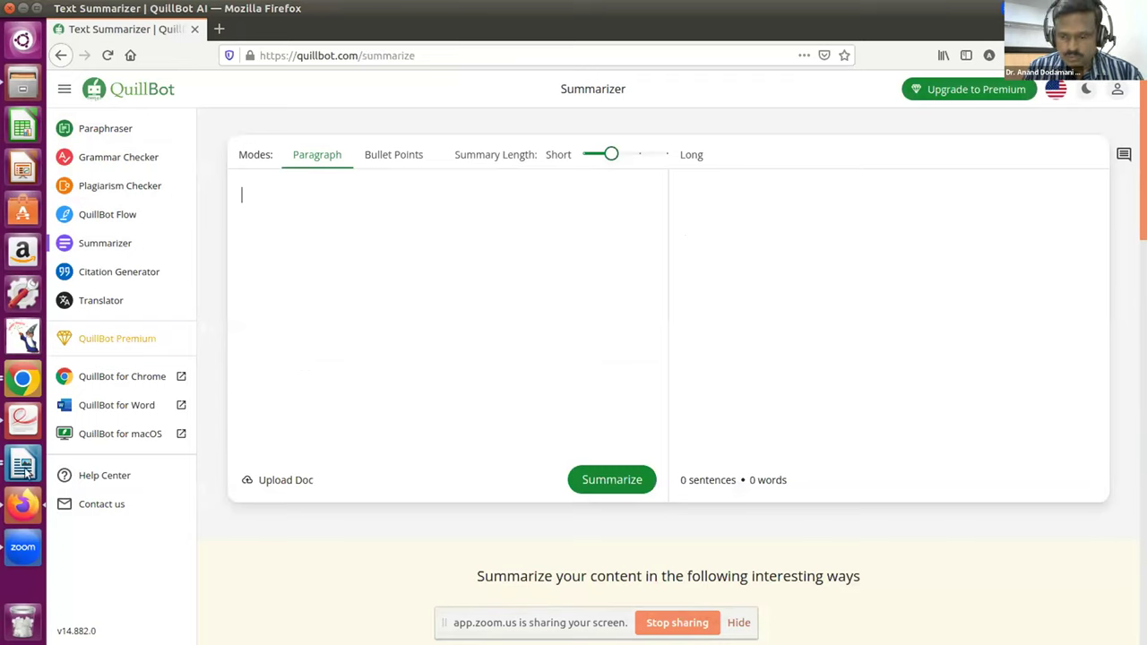
{"action": "left_click", "coordinate": [23, 467]}
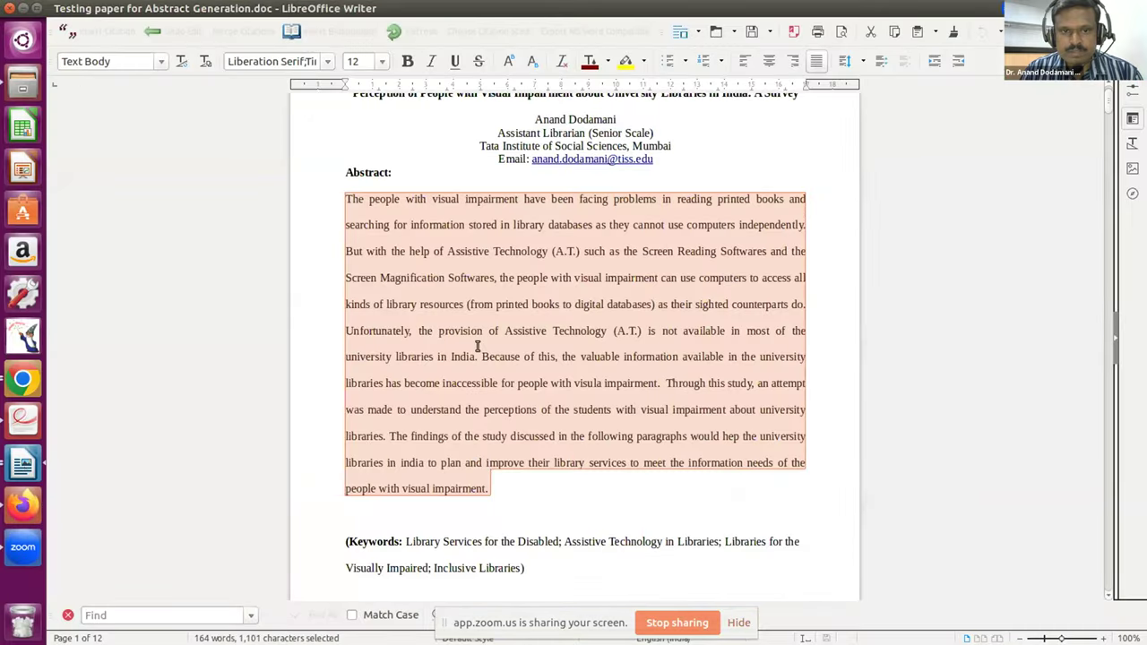
Select the paper's text from the abstract's 'The' down through the References, then return to Firefox
{"action": "left_click", "coordinate": [352, 199]}
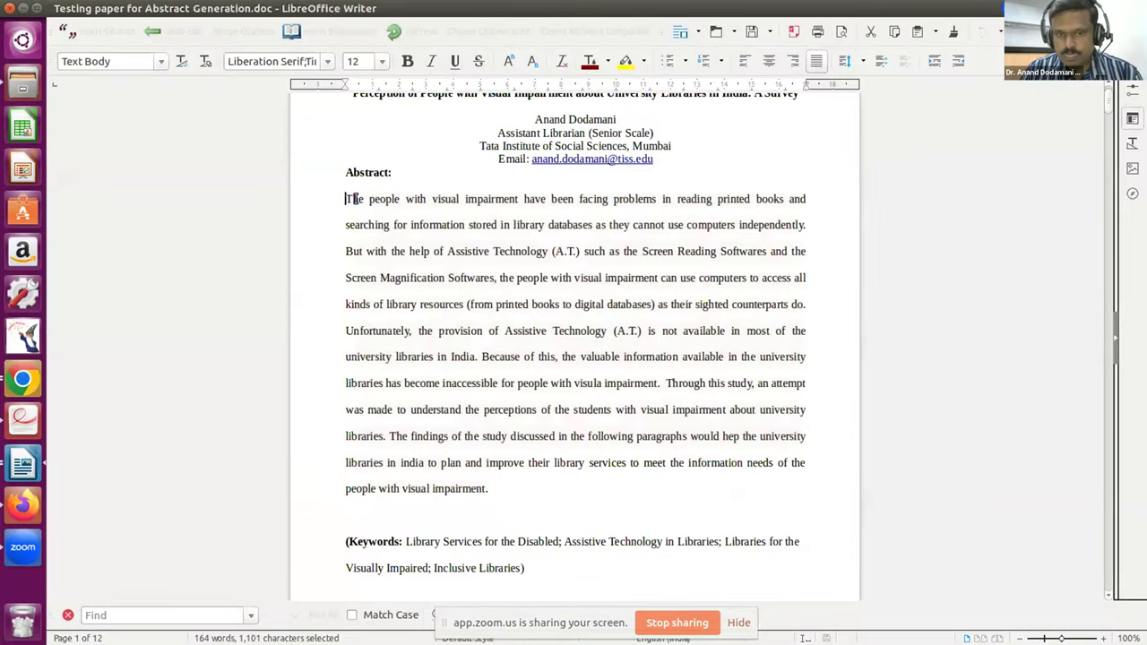
{"action": "left_click_drag", "start_coordinate": [353, 199], "coordinate": [404, 596]}
{"action": "scroll", "coordinate": [373, 249], "scroll_direction": "down", "scroll_amount": 10}
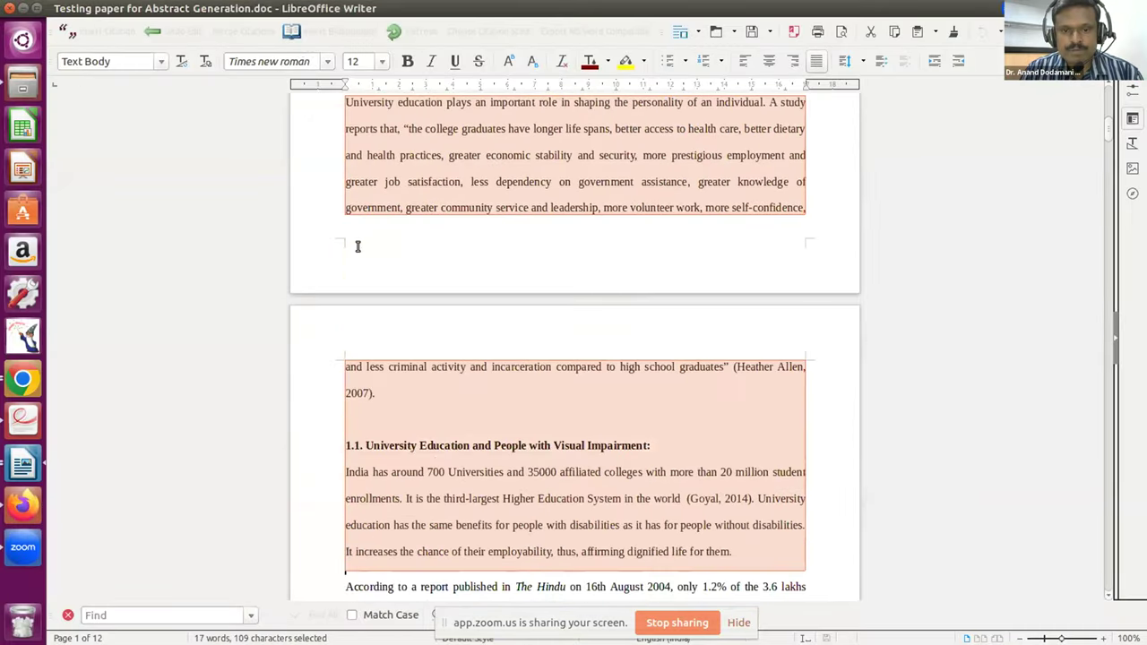
{"action": "scroll", "coordinate": [358, 247], "scroll_direction": "down", "scroll_amount": 13}
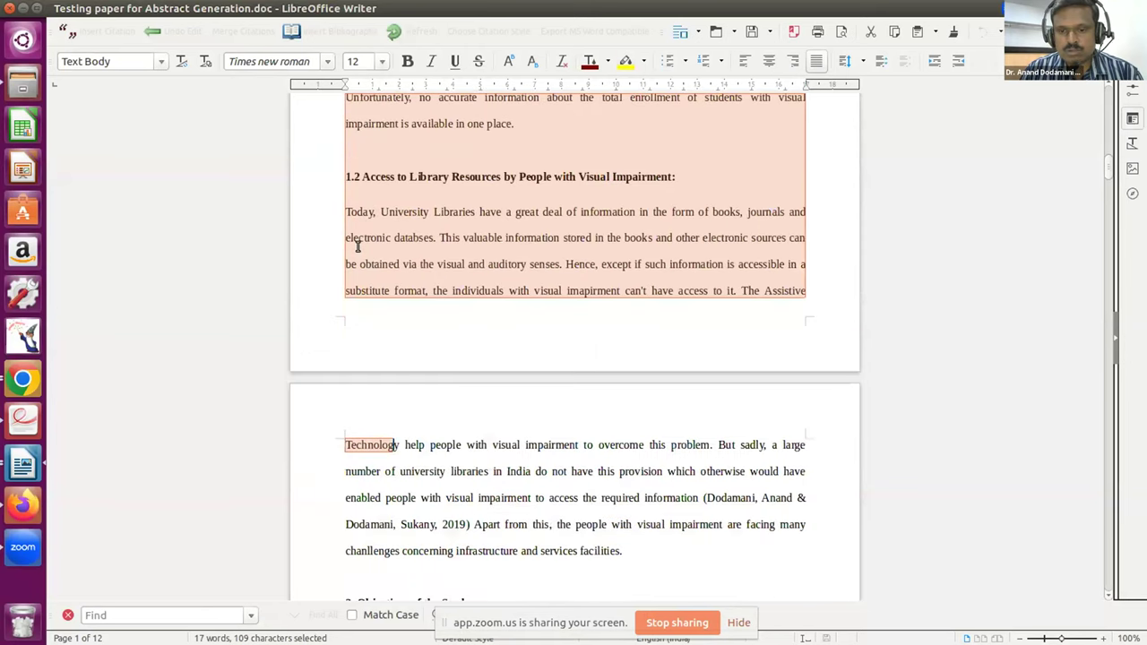
{"action": "scroll", "coordinate": [358, 246], "scroll_direction": "down", "scroll_amount": 3}
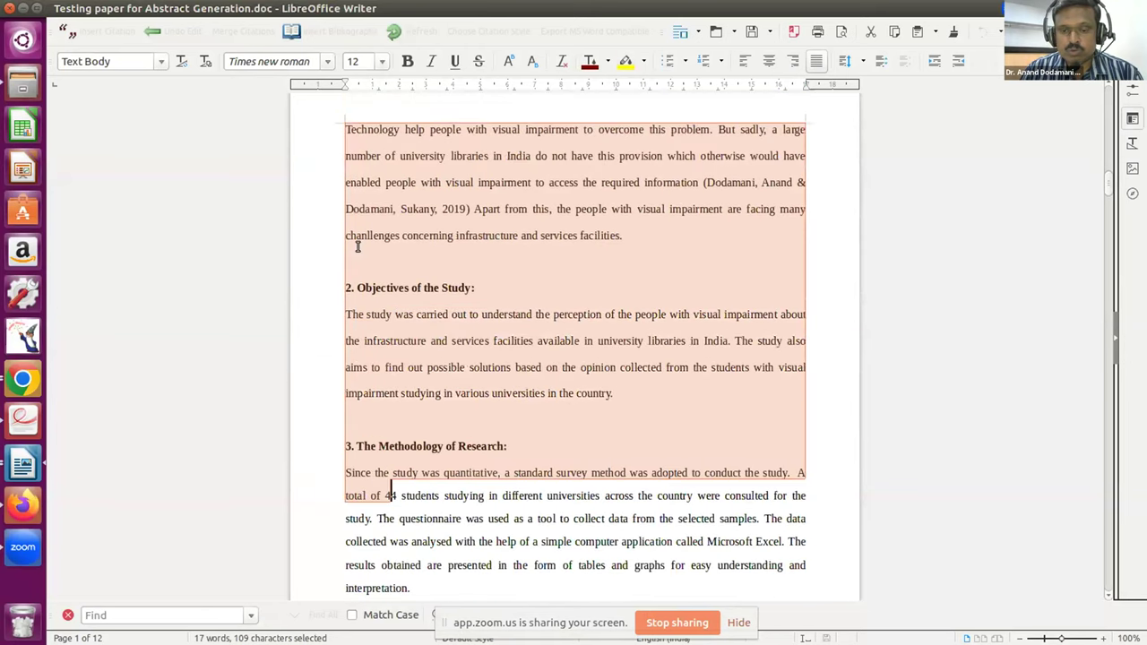
{"action": "scroll", "coordinate": [358, 246], "scroll_direction": "down", "scroll_amount": 14}
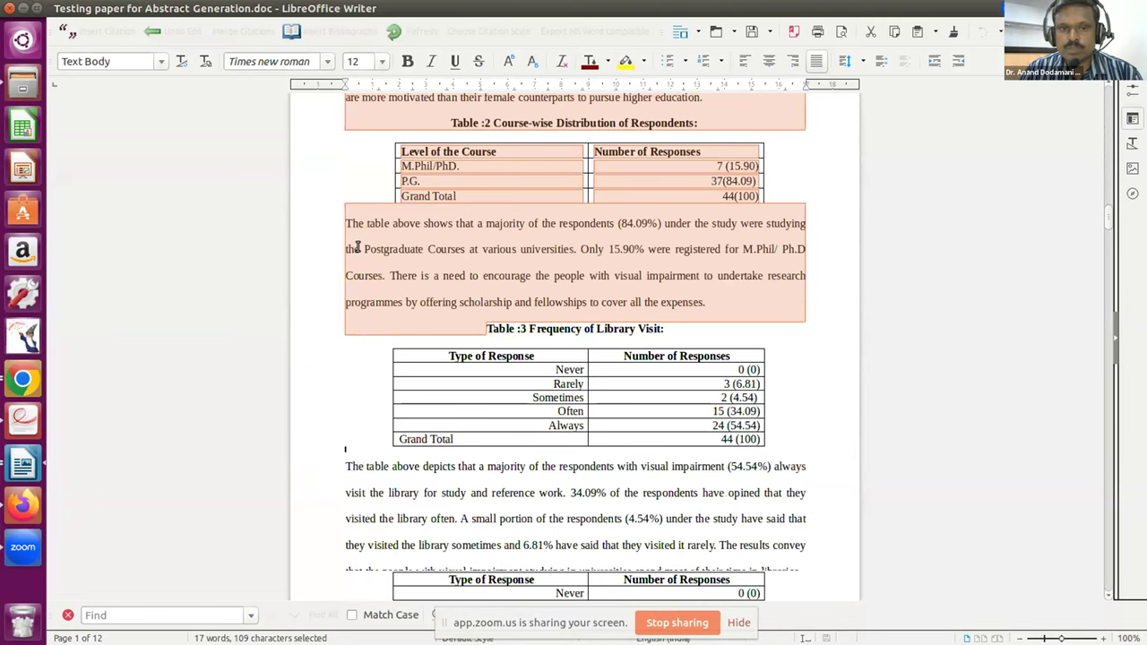
{"action": "scroll", "coordinate": [357, 247], "scroll_direction": "down", "scroll_amount": 20}
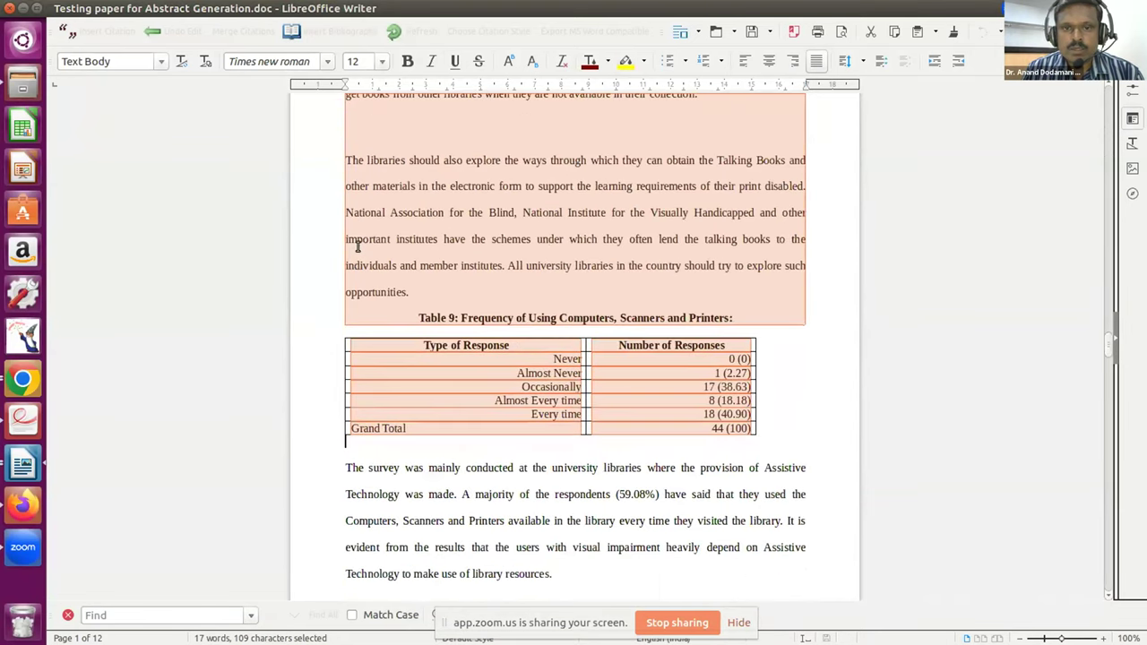
{"action": "scroll", "coordinate": [358, 247], "scroll_direction": "down", "scroll_amount": 12}
{"action": "scroll", "coordinate": [358, 246], "scroll_direction": "down", "scroll_amount": 7}
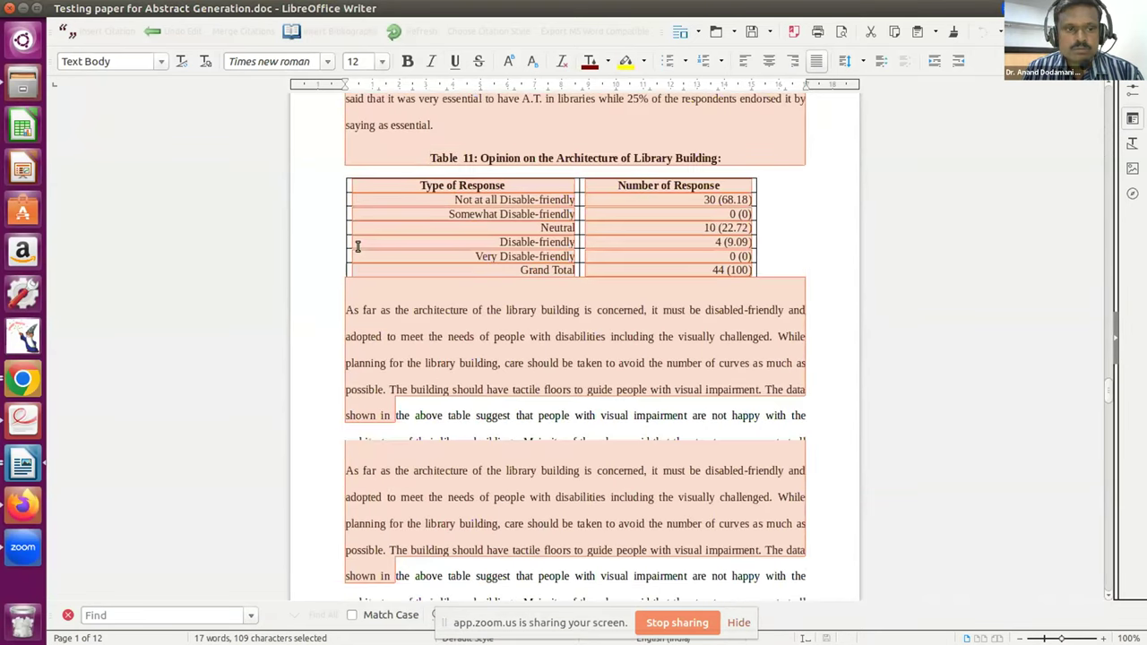
{"action": "scroll", "coordinate": [358, 246], "scroll_direction": "down", "scroll_amount": 15}
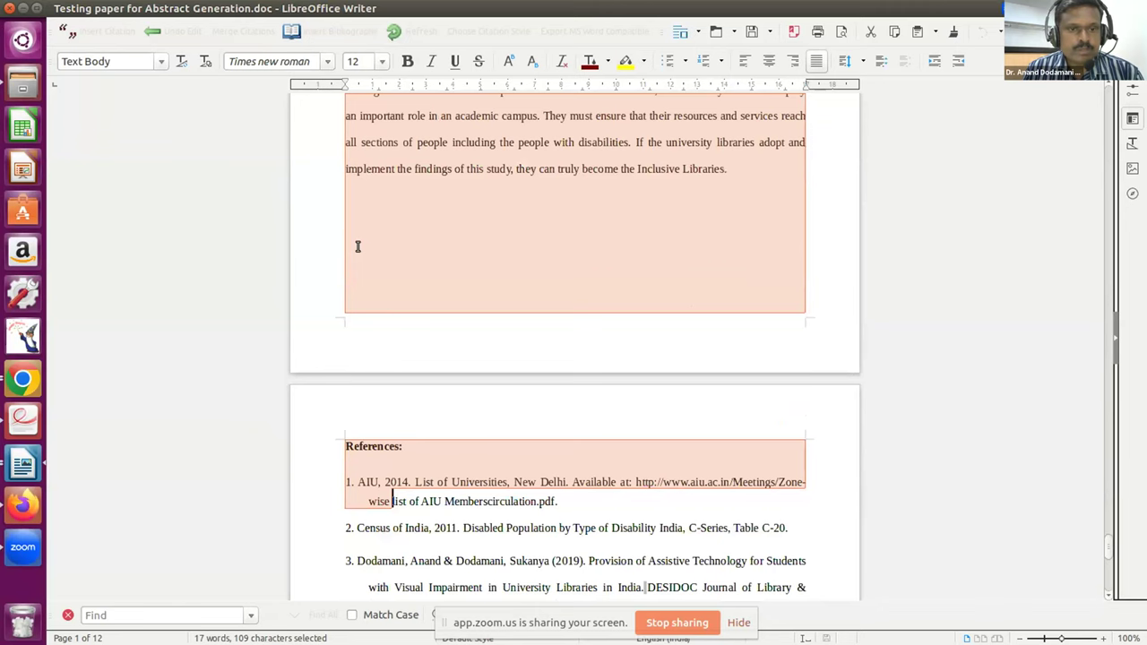
{"action": "scroll", "coordinate": [358, 246], "scroll_direction": "down", "scroll_amount": 1}
{"action": "left_click", "coordinate": [22, 505]}
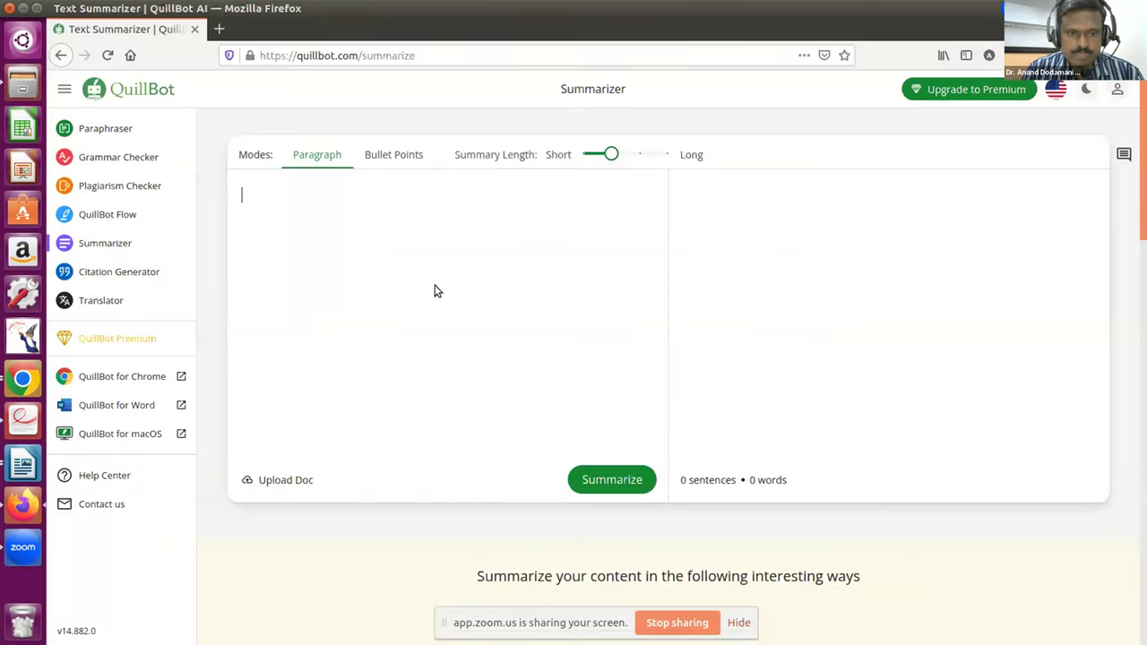
Paste the copied paper text into the Summarizer and summarize it
{"action": "key", "text": "ctrl+v"}
{"action": "scroll", "coordinate": [435, 286], "scroll_direction": "down", "scroll_amount": 1}
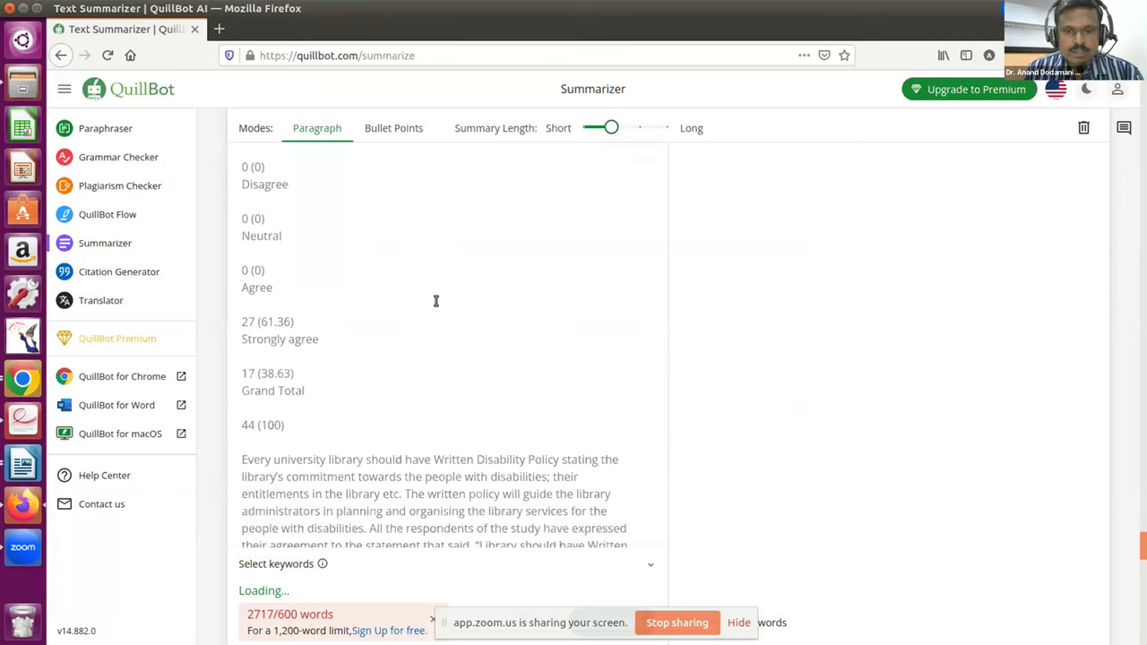
{"action": "scroll", "coordinate": [436, 301], "scroll_direction": "down", "scroll_amount": 10}
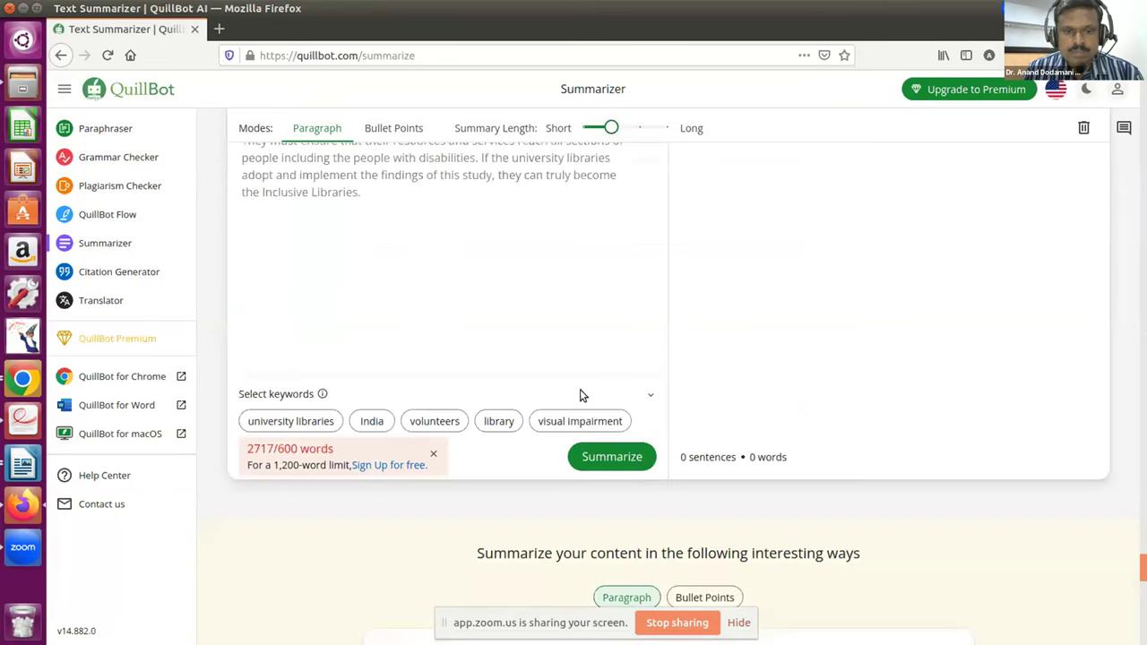
{"action": "left_click", "coordinate": [614, 459]}
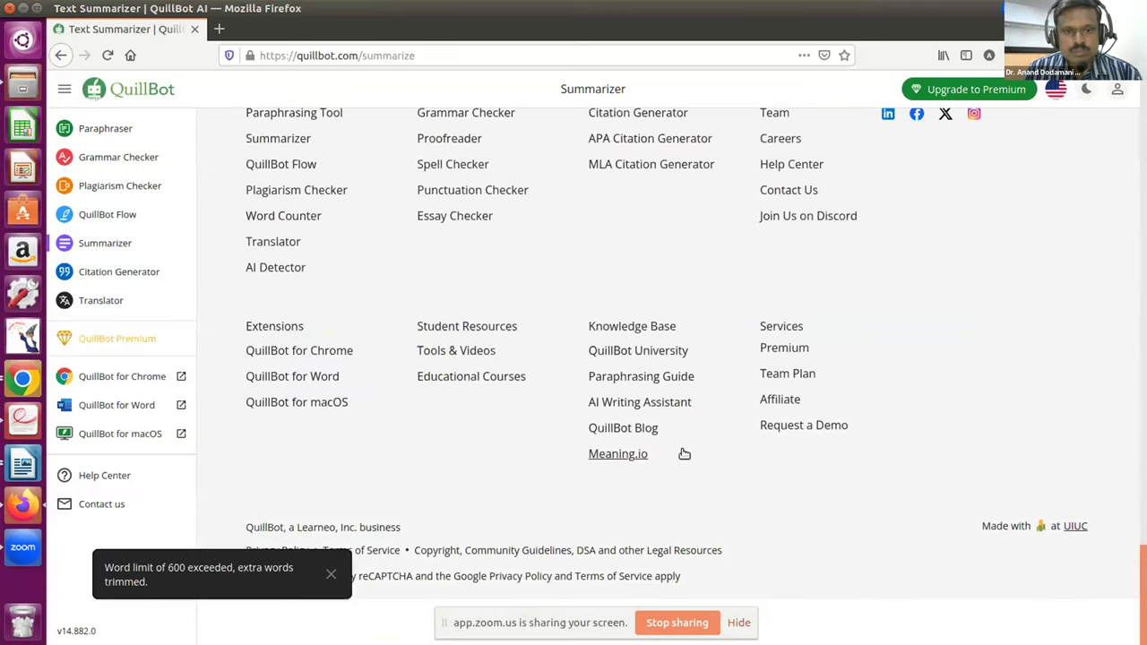
Review the one-paragraph summary, open the Translator, and switch back to the research paper
{"action": "scroll", "coordinate": [683, 453], "scroll_direction": "up", "scroll_amount": 5}
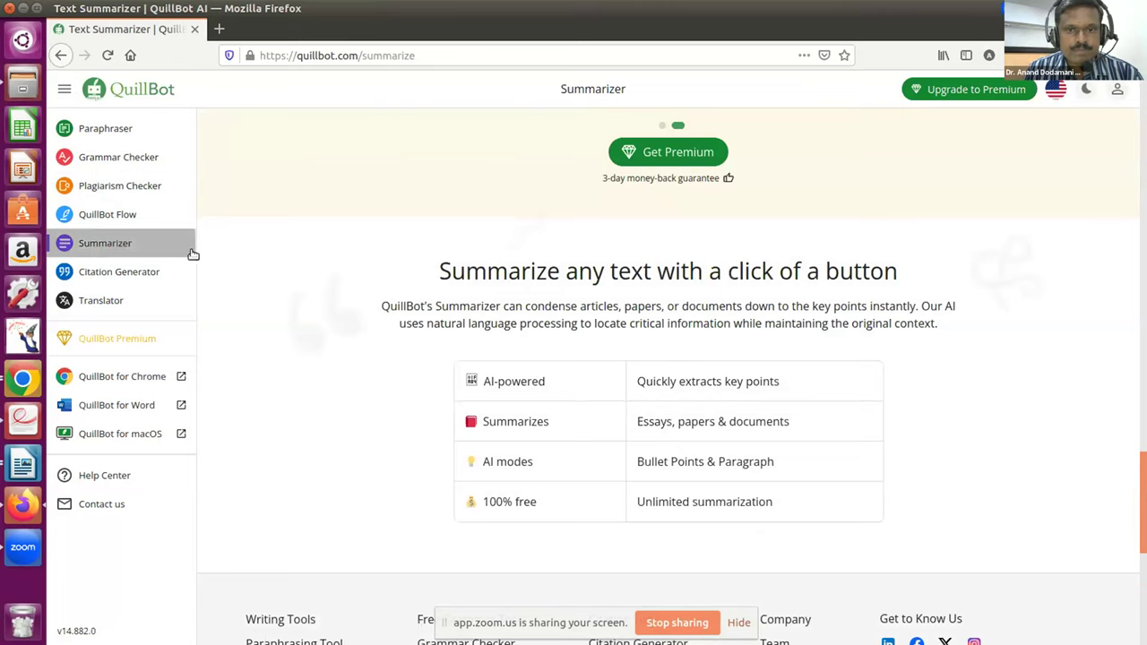
{"action": "scroll", "coordinate": [430, 301], "scroll_direction": "down", "scroll_amount": 5}
{"action": "scroll", "coordinate": [429, 300], "scroll_direction": "up", "scroll_amount": 5}
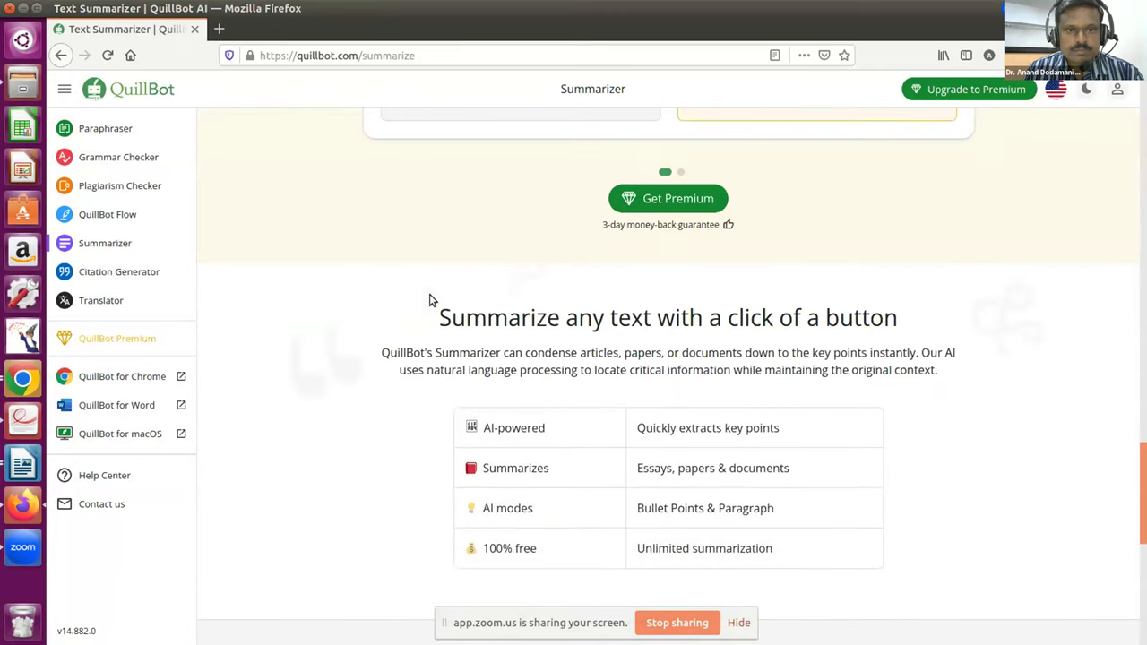
{"action": "scroll", "coordinate": [430, 301], "scroll_direction": "up", "scroll_amount": 7}
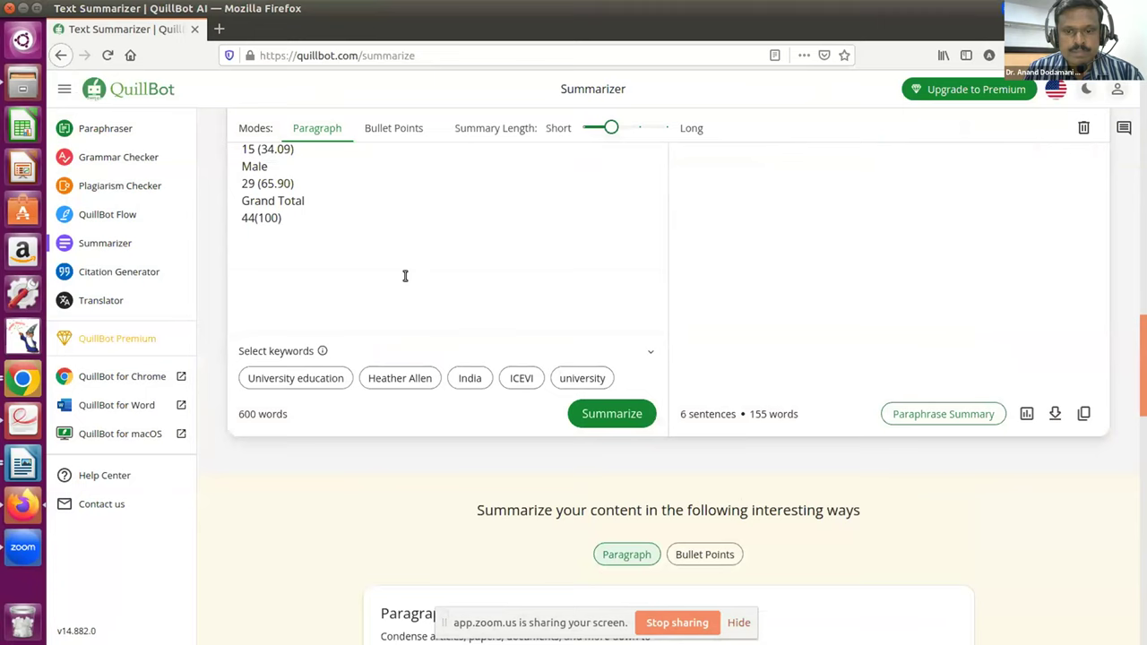
{"action": "scroll", "coordinate": [484, 314], "scroll_direction": "up", "scroll_amount": 4}
{"action": "scroll", "coordinate": [556, 385], "scroll_direction": "down", "scroll_amount": 2}
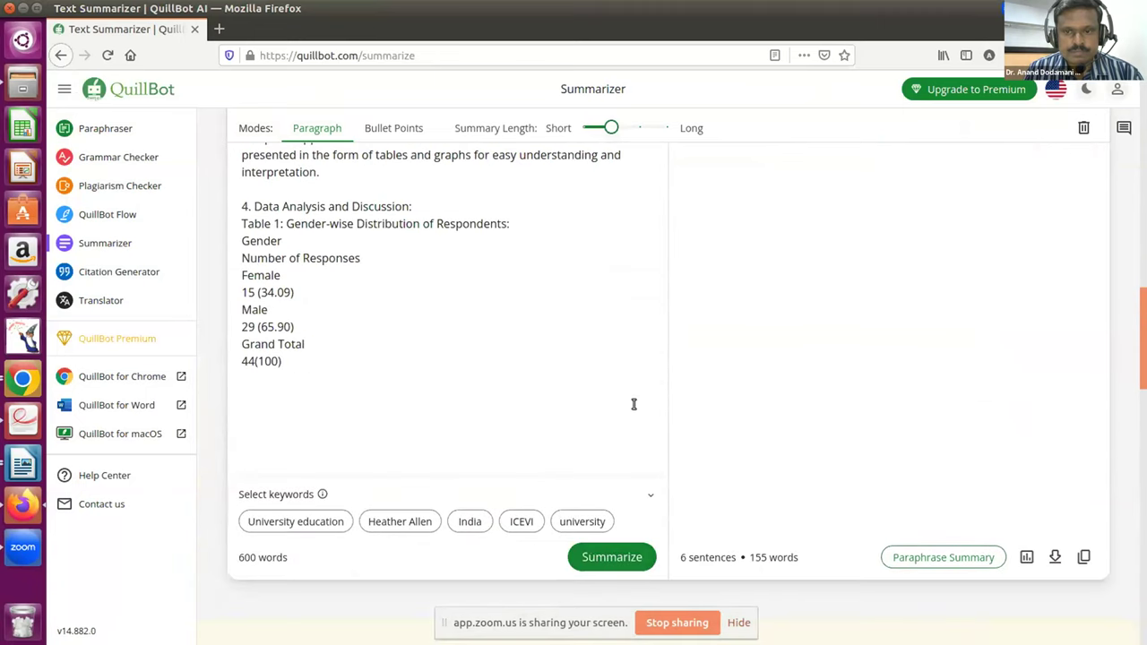
{"action": "scroll", "coordinate": [634, 404], "scroll_direction": "up", "scroll_amount": 4}
{"action": "scroll", "coordinate": [633, 404], "scroll_direction": "up", "scroll_amount": 5}
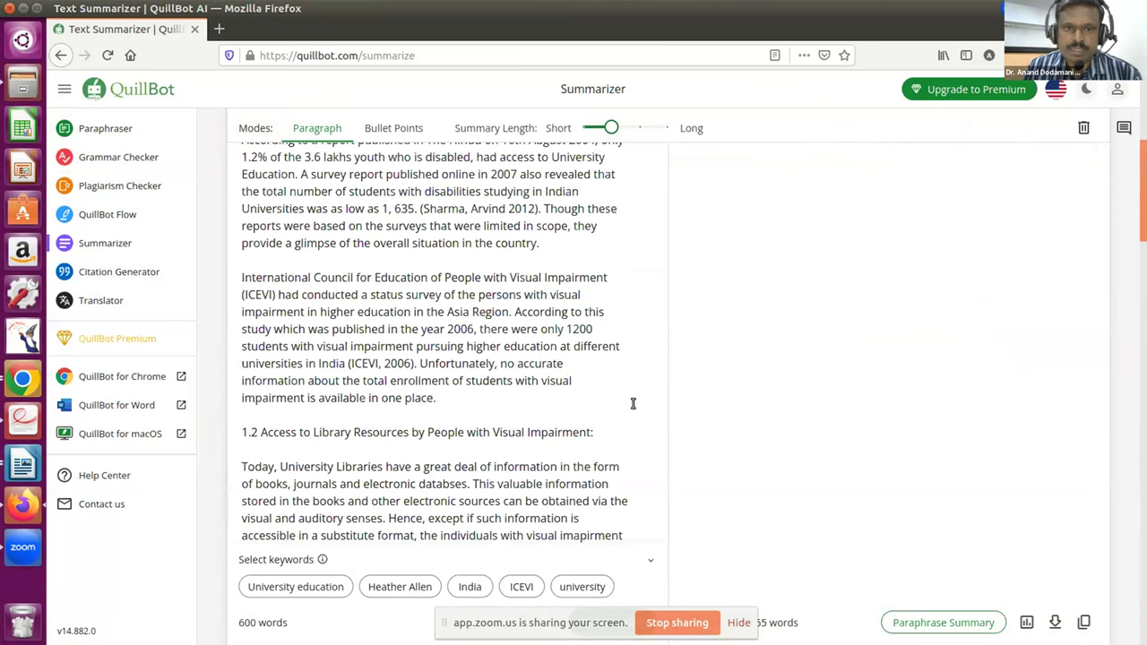
{"action": "scroll", "coordinate": [633, 404], "scroll_direction": "up", "scroll_amount": 5}
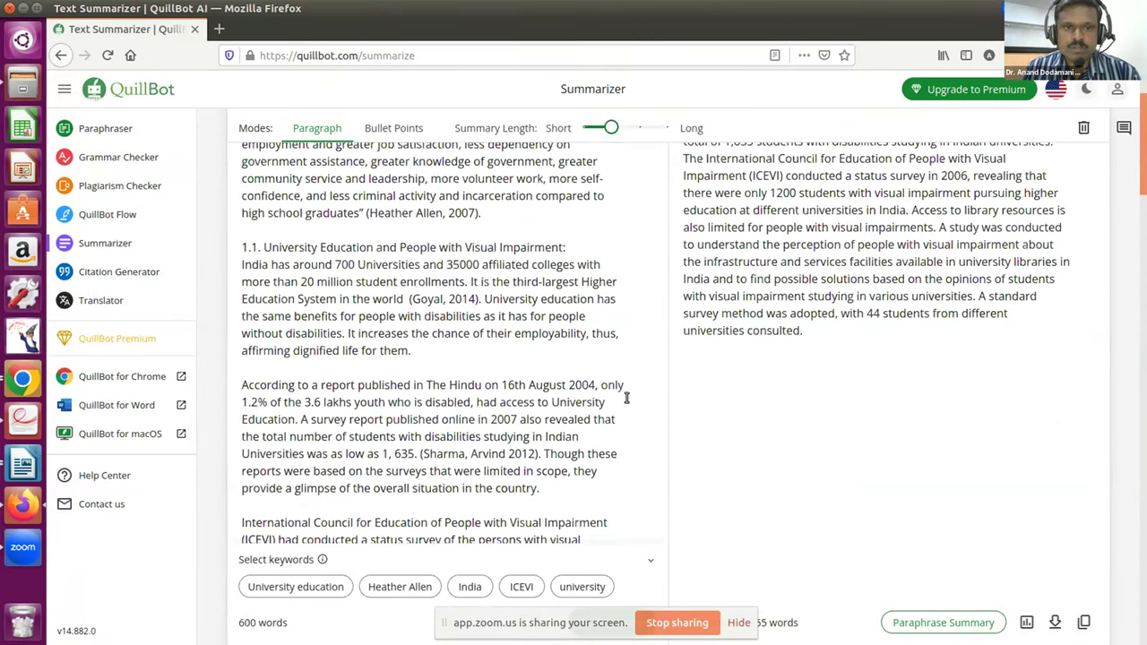
{"action": "scroll", "coordinate": [627, 398], "scroll_direction": "up", "scroll_amount": 3}
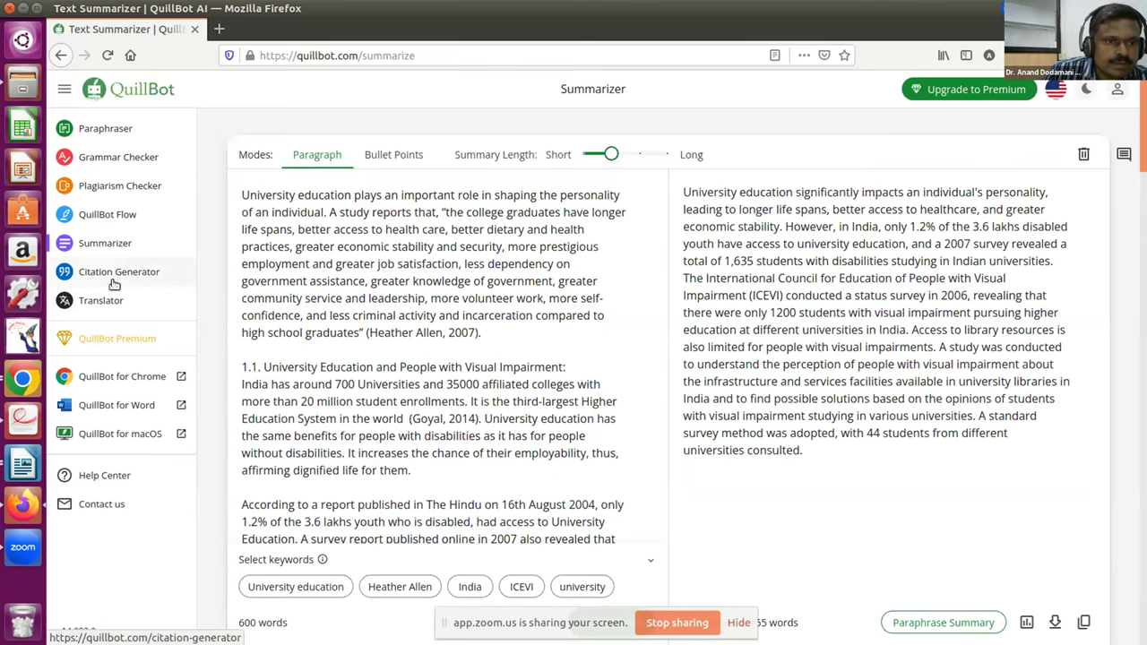
{"action": "left_click", "coordinate": [113, 302]}
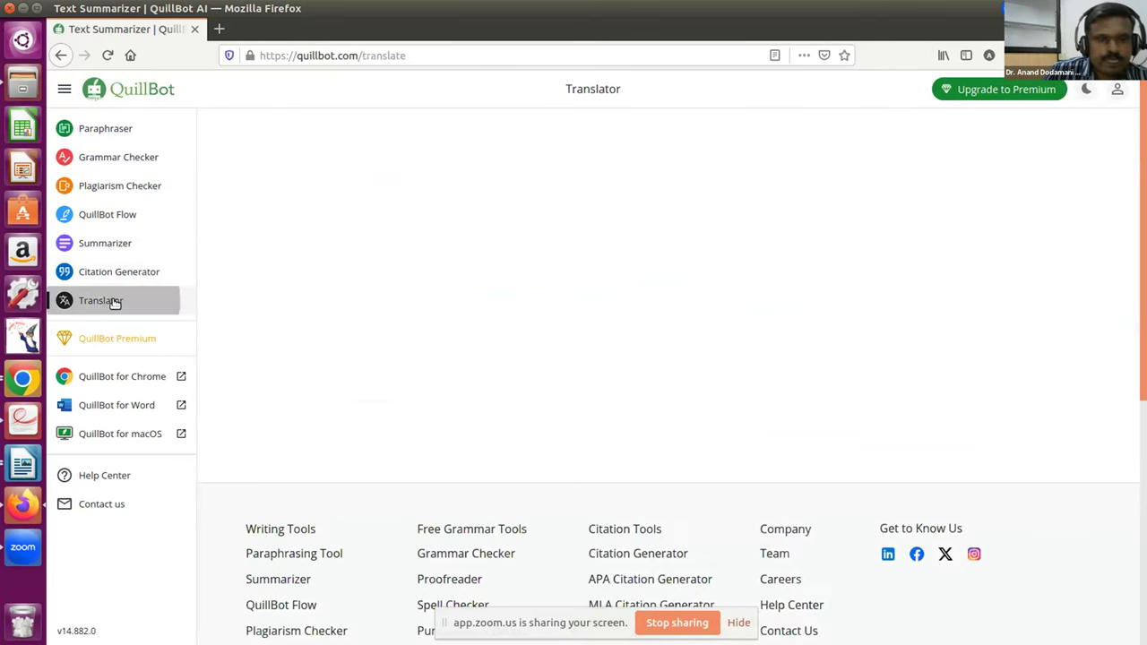
{"action": "left_click", "coordinate": [16, 462]}
Clear the old selection and scroll to the abstract, closing a paragraph style dialog unchanged
{"action": "scroll", "coordinate": [339, 350], "scroll_direction": "up", "scroll_amount": 8}
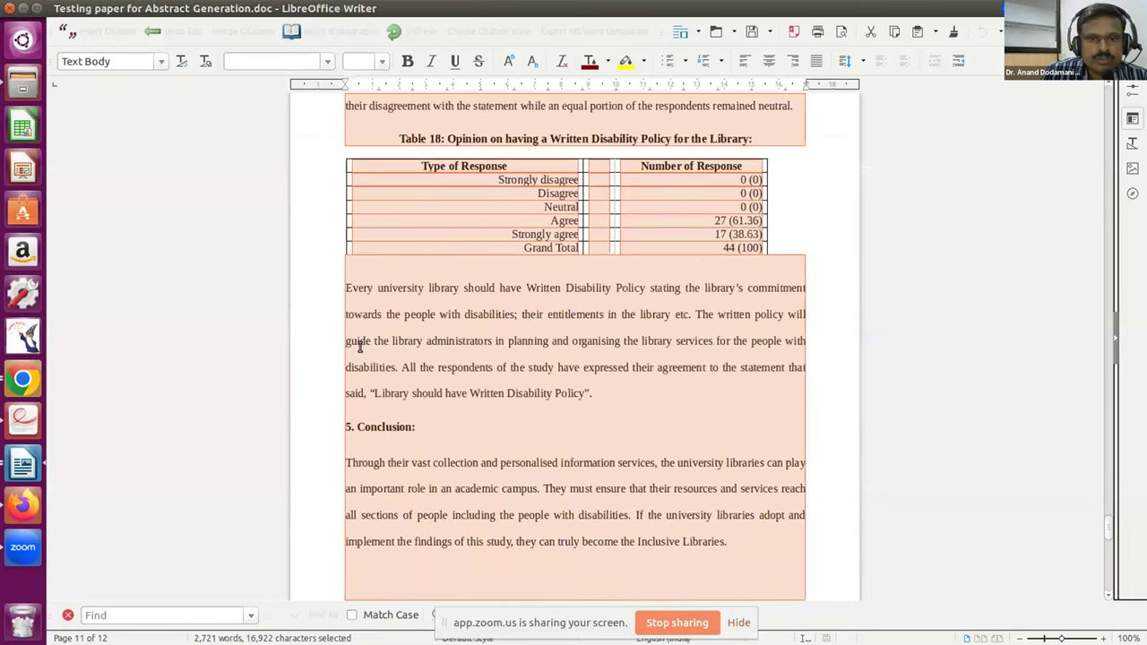
{"action": "scroll", "coordinate": [363, 339], "scroll_direction": "down", "scroll_amount": 4}
{"action": "left_click", "coordinate": [343, 246]}
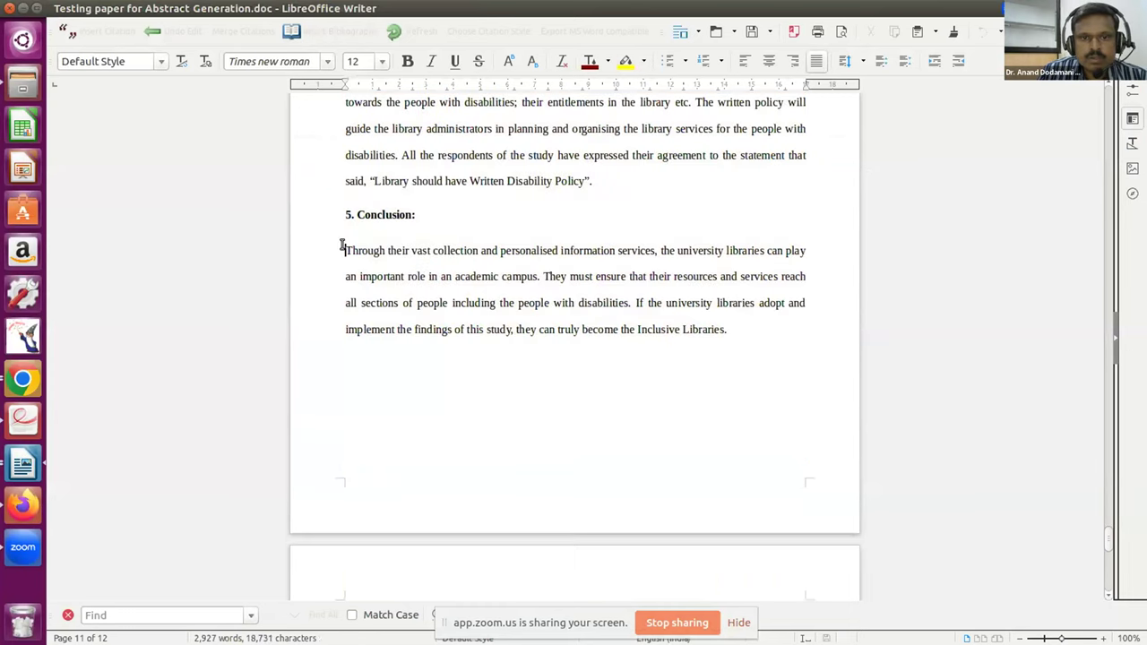
{"action": "scroll", "coordinate": [389, 273], "scroll_direction": "up", "scroll_amount": 1}
{"action": "scroll", "coordinate": [389, 273], "scroll_direction": "up", "scroll_amount": 3}
{"action": "left_click_drag", "start_coordinate": [1109, 536], "coordinate": [1106, 98]}
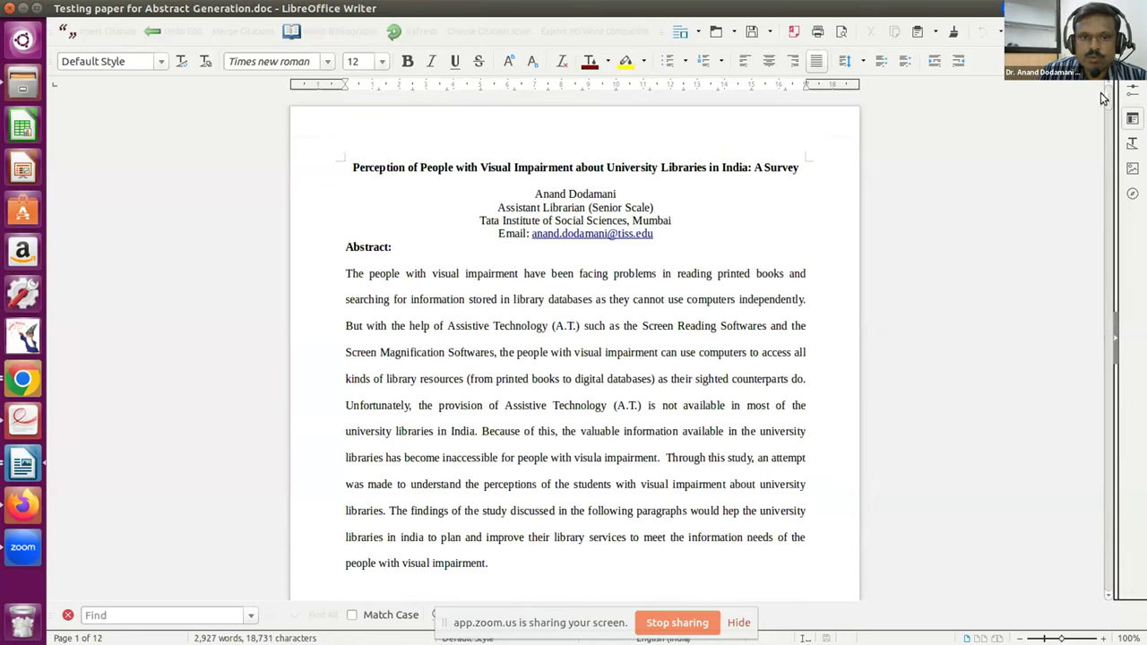
{"action": "left_click_drag", "start_coordinate": [346, 205], "coordinate": [359, 218]}
{"action": "right_click", "coordinate": [360, 217]}
{"action": "left_click", "coordinate": [385, 410]}
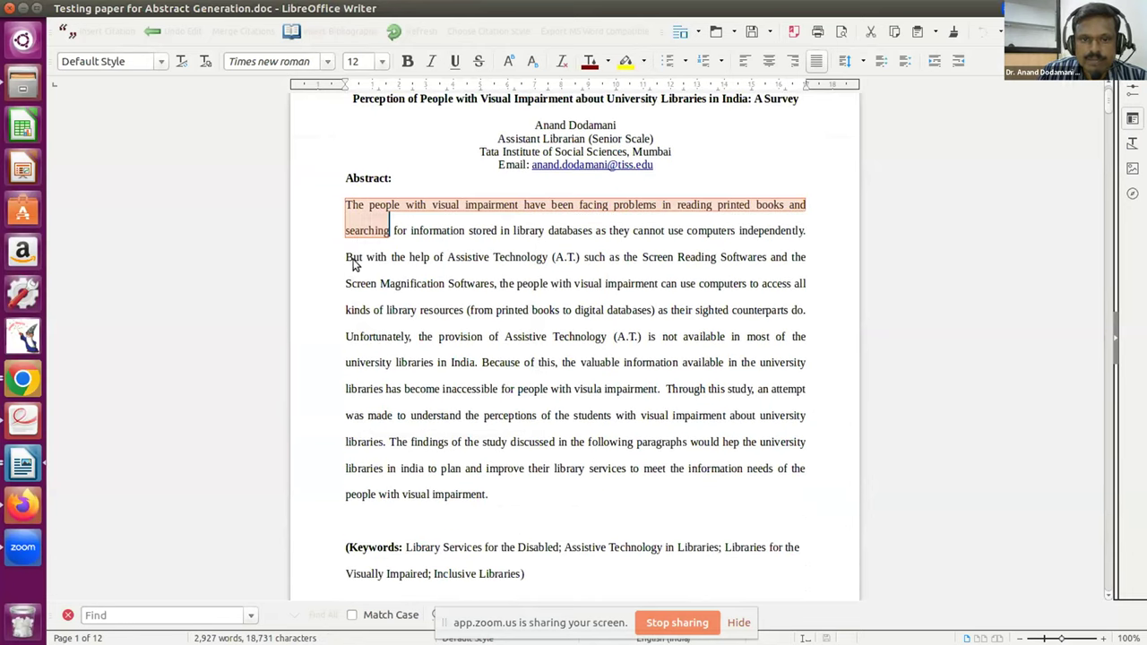
{"action": "key", "text": "Down"}
{"action": "key", "text": "Up"}
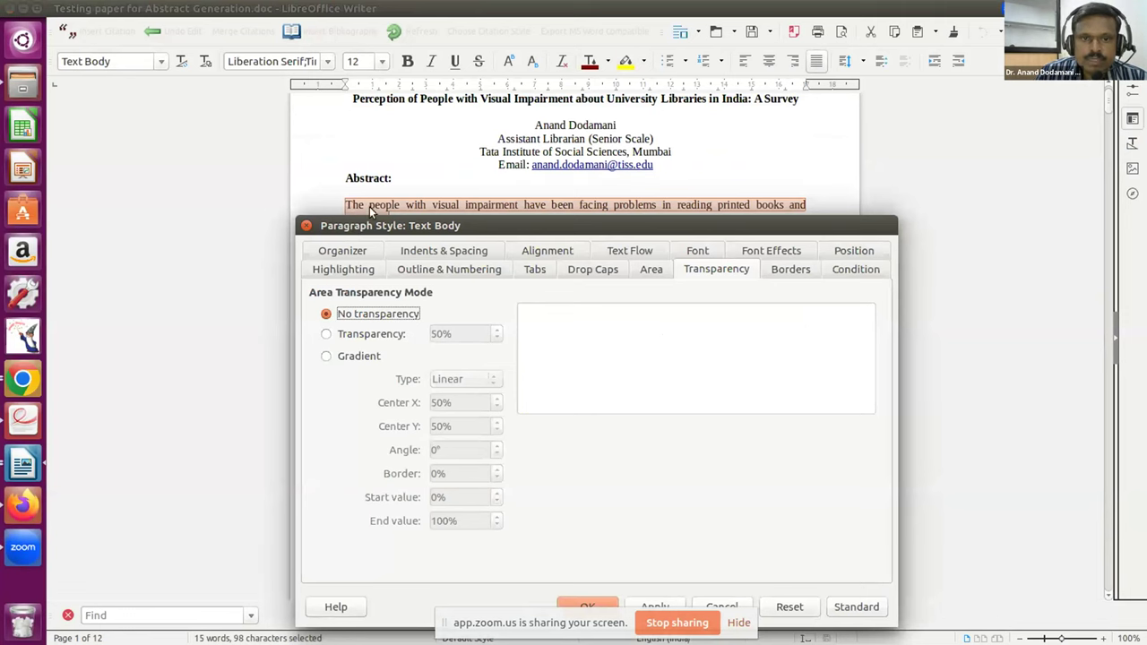
{"action": "left_click", "coordinate": [306, 226]}
Select the whole Abstract paragraph with Shift+Down, copy it, and return to QuillBot
{"action": "left_click", "coordinate": [330, 209]}
{"action": "key", "text": "shift+Down"}
{"action": "key", "text": "shift+Down"}
{"action": "key", "text": "shift+Down"}
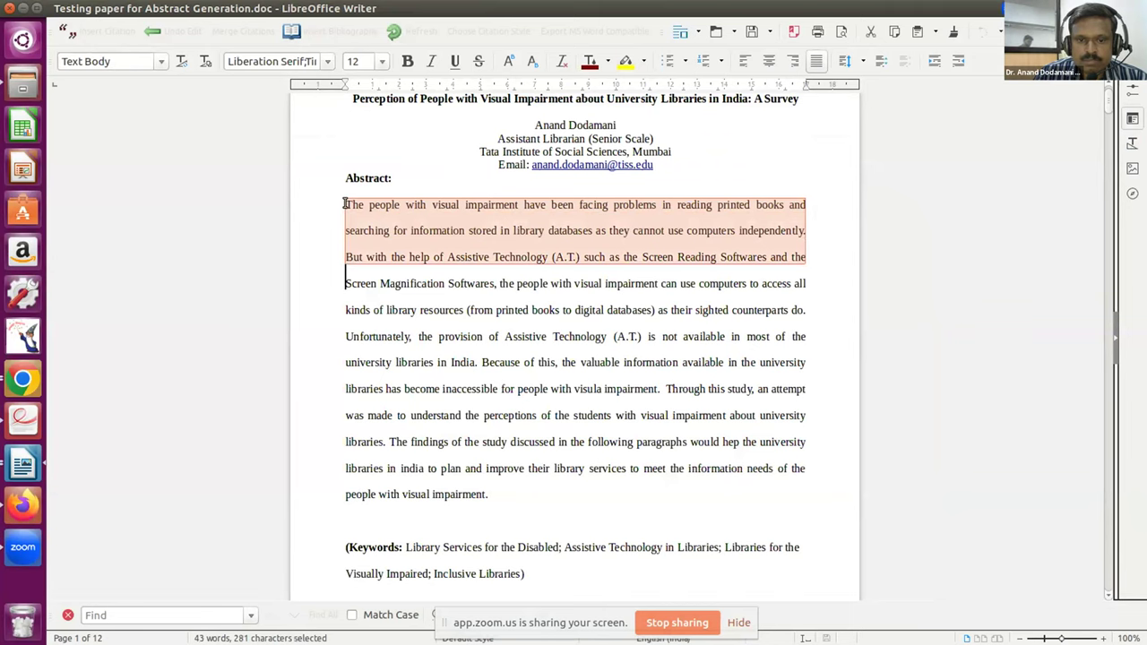
{"action": "key", "text": "shift+Down"}
{"action": "key", "text": "shift+Down"}
{"action": "key", "text": "shift+Down"}
{"action": "key", "text": "shift+Down"}
{"action": "key", "text": "shift+Down"}
{"action": "key", "text": "shift+Down"}
{"action": "key", "text": "shift+Down"}
{"action": "key", "text": "shift+Down"}
{"action": "key", "text": "shift+Down"}
{"action": "key", "text": "ctrl+c"}
{"action": "right_click", "coordinate": [545, 296]}
{"action": "left_click", "coordinate": [574, 318]}
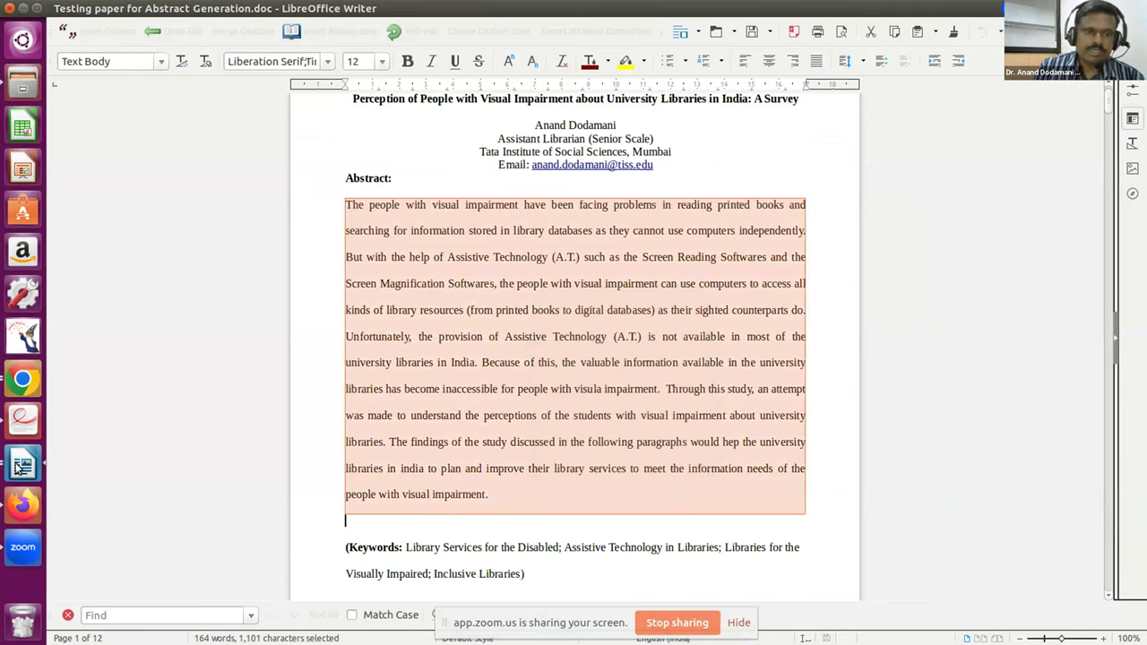
{"action": "left_click", "coordinate": [22, 505]}
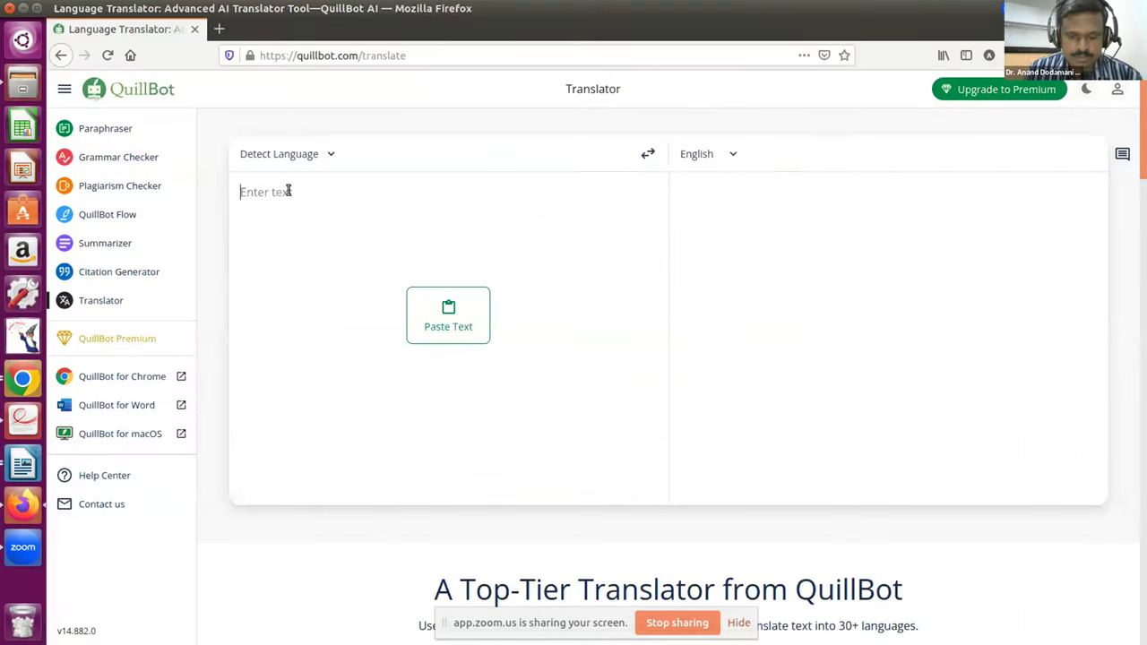
Paste the English abstract into the Translator and translate it into Hindi
{"action": "key", "text": "ctrl+v"}
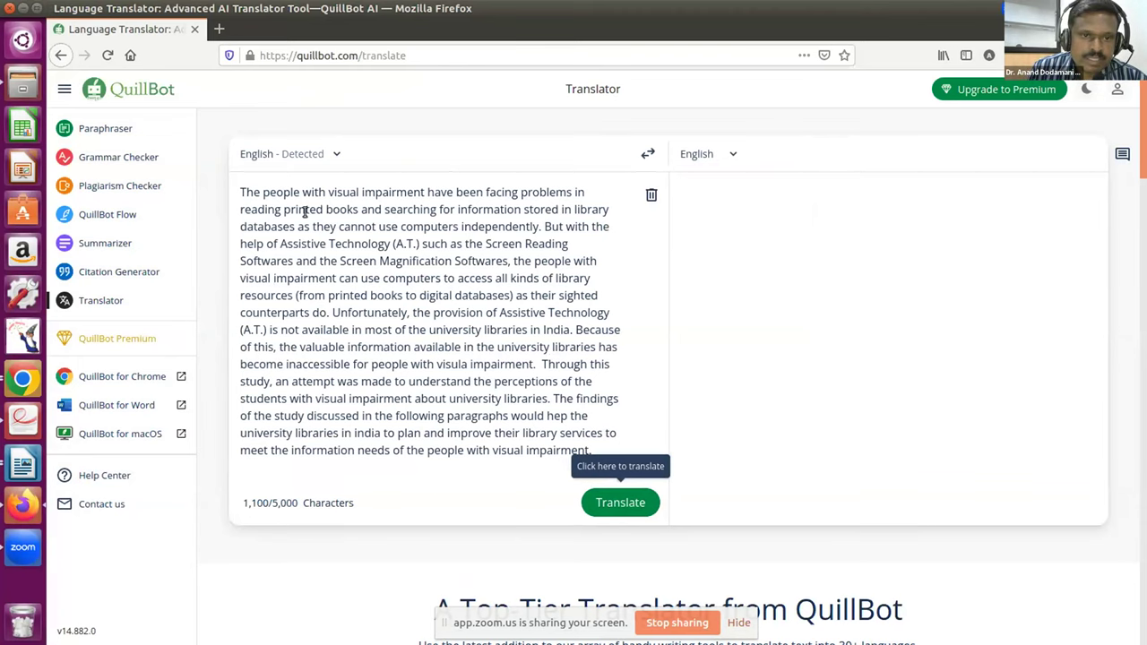
{"action": "left_click", "coordinate": [334, 158]}
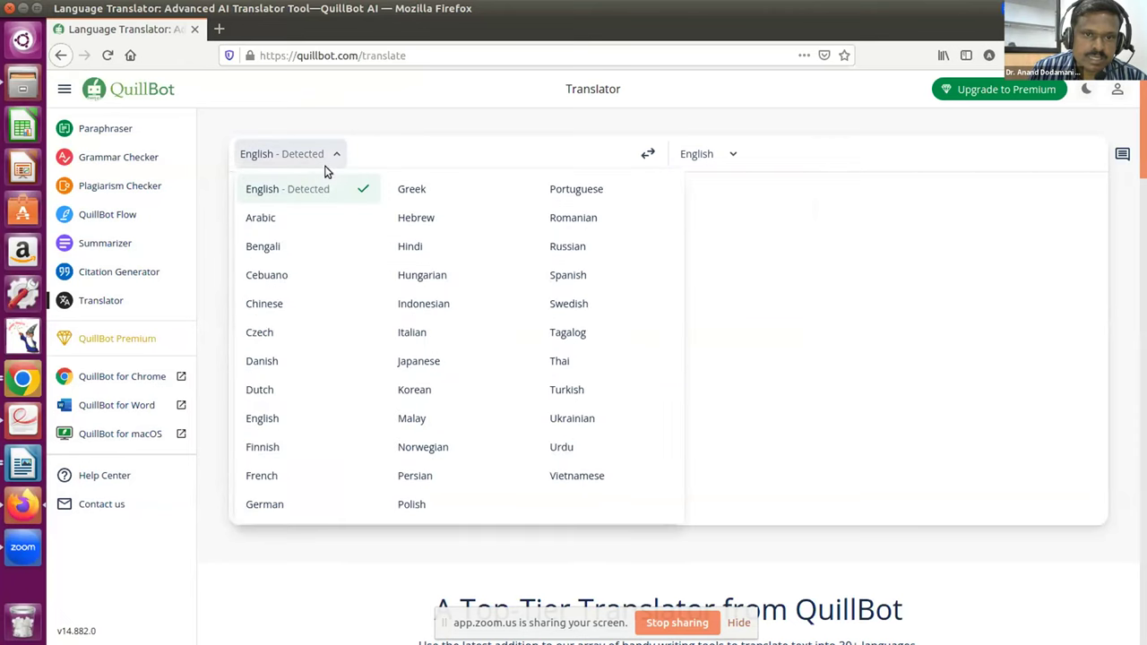
{"action": "left_click", "coordinate": [407, 155]}
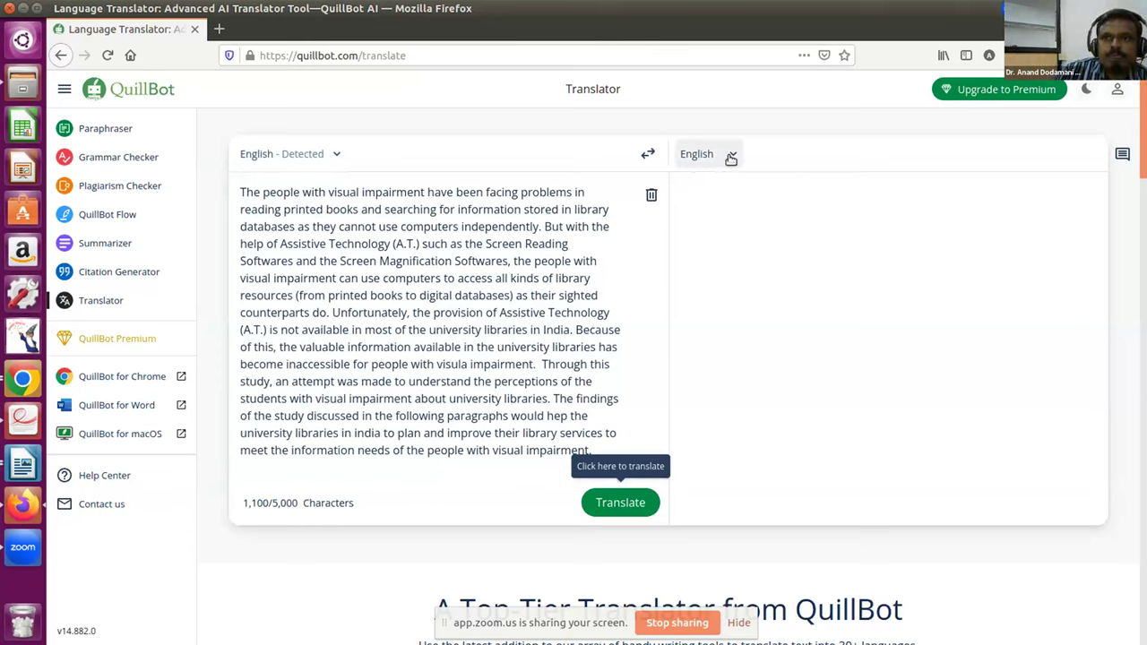
{"action": "left_click", "coordinate": [730, 157]}
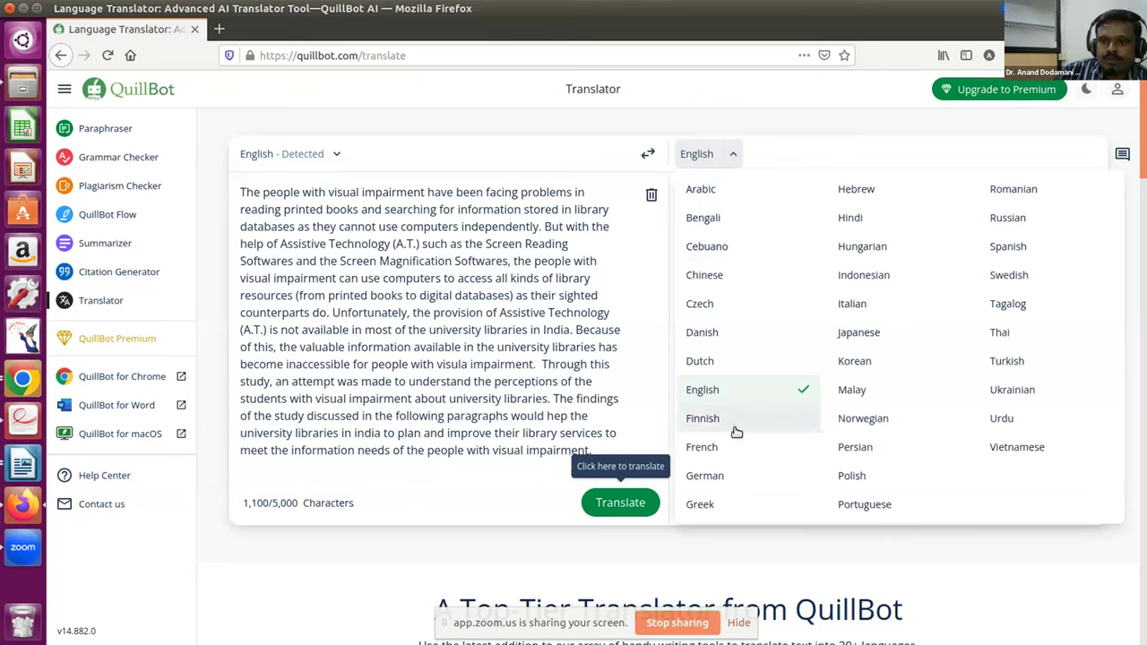
{"action": "left_click", "coordinate": [854, 220]}
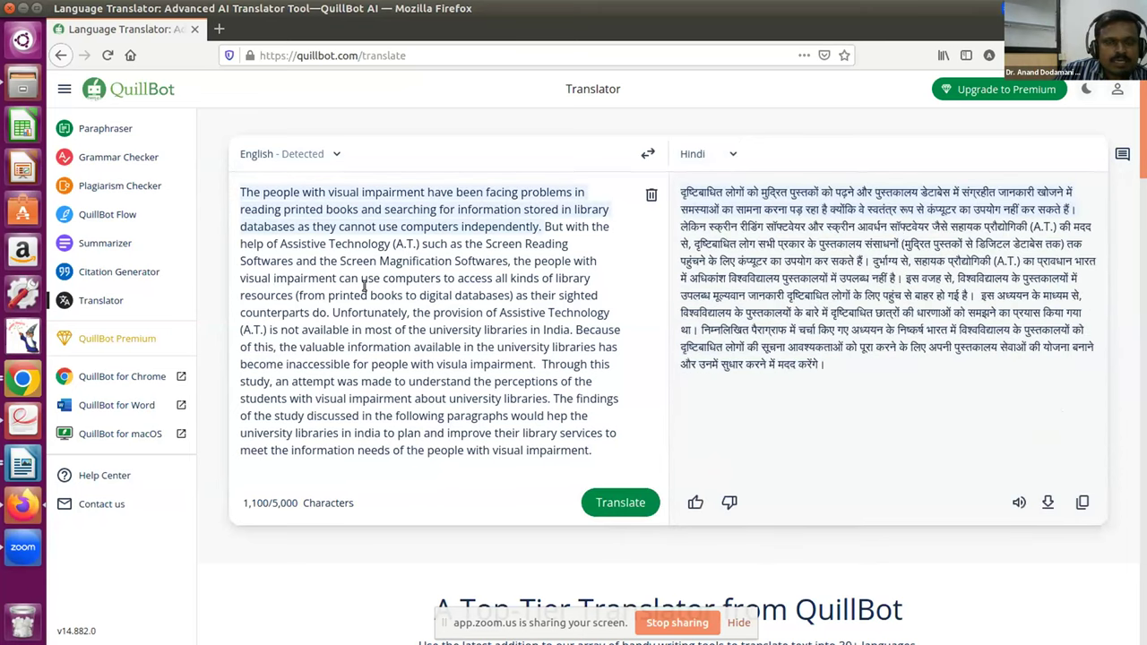
Select and copy the full Hindi translation from the output panel
{"action": "double_click", "coordinate": [687, 192]}
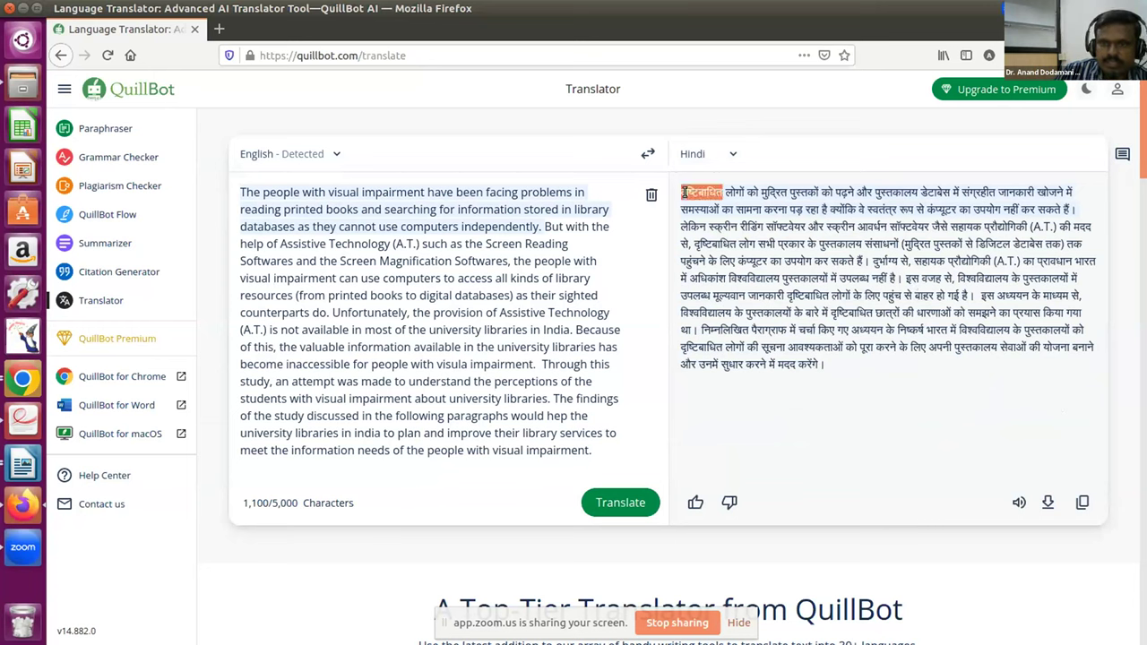
{"action": "triple_click", "coordinate": [696, 189]}
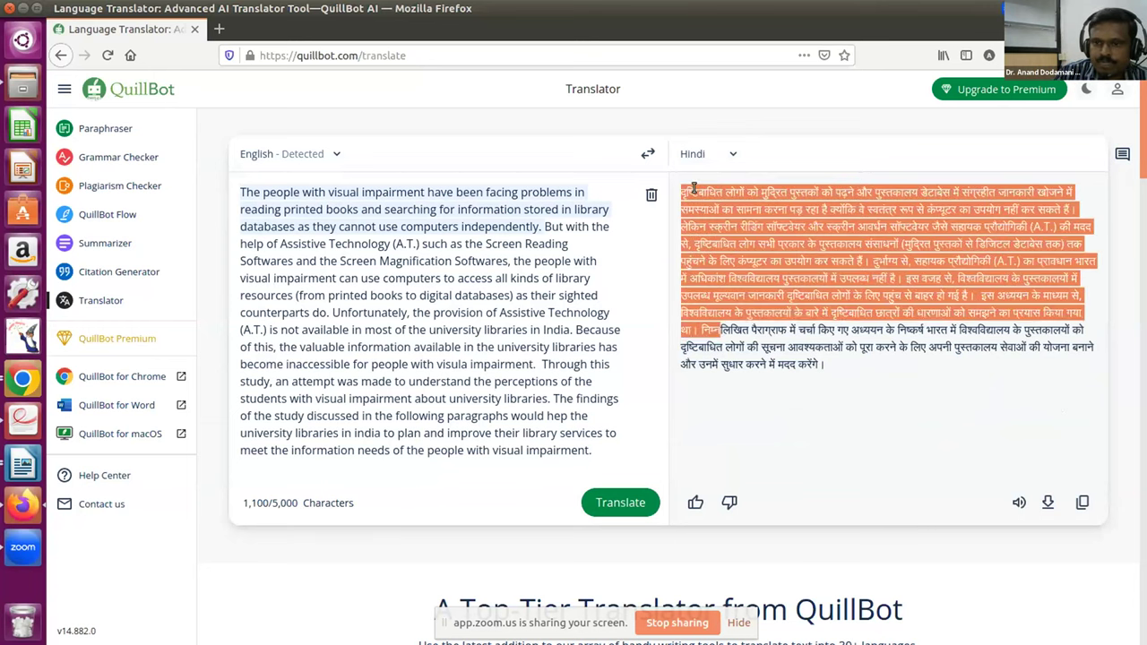
{"action": "key", "text": "ctrl+a"}
{"action": "scroll", "coordinate": [691, 194], "scroll_direction": "down", "scroll_amount": 5}
{"action": "scroll", "coordinate": [691, 194], "scroll_direction": "up", "scroll_amount": 15}
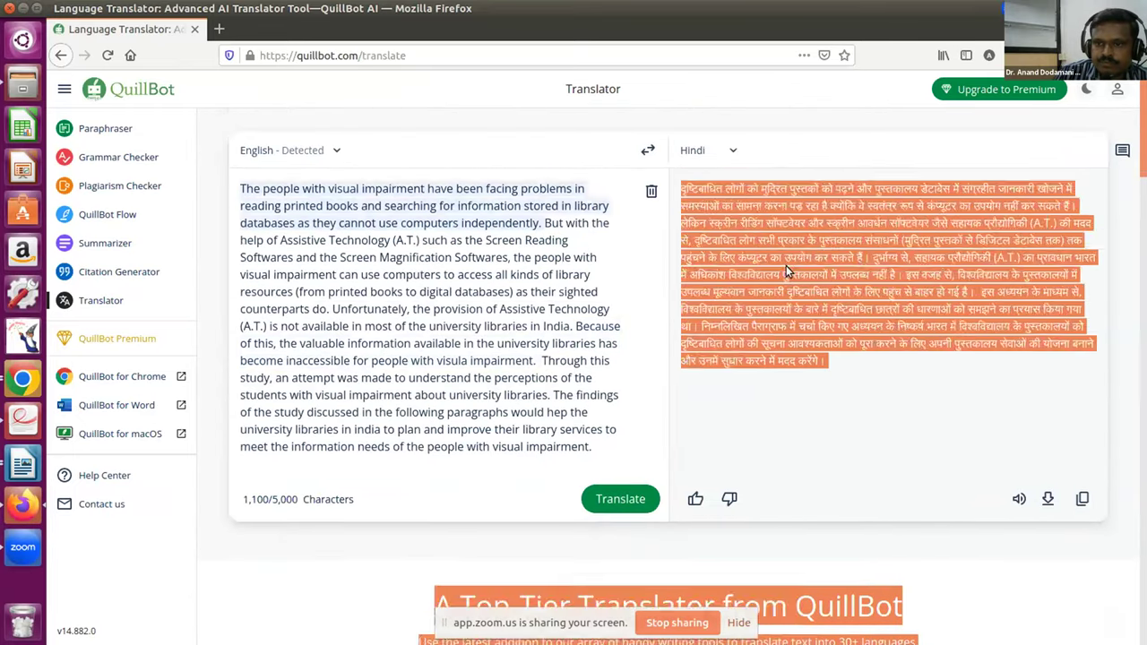
{"action": "left_click_drag", "start_coordinate": [827, 362], "coordinate": [683, 190]}
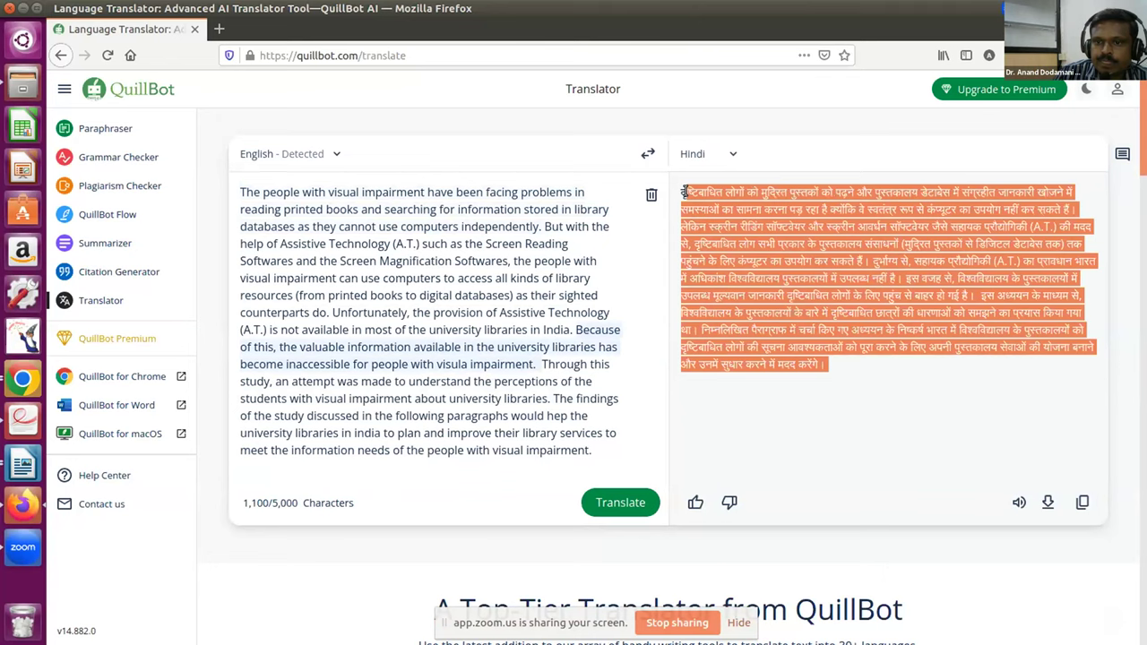
{"action": "right_click", "coordinate": [744, 223]}
{"action": "left_click", "coordinate": [753, 222]}
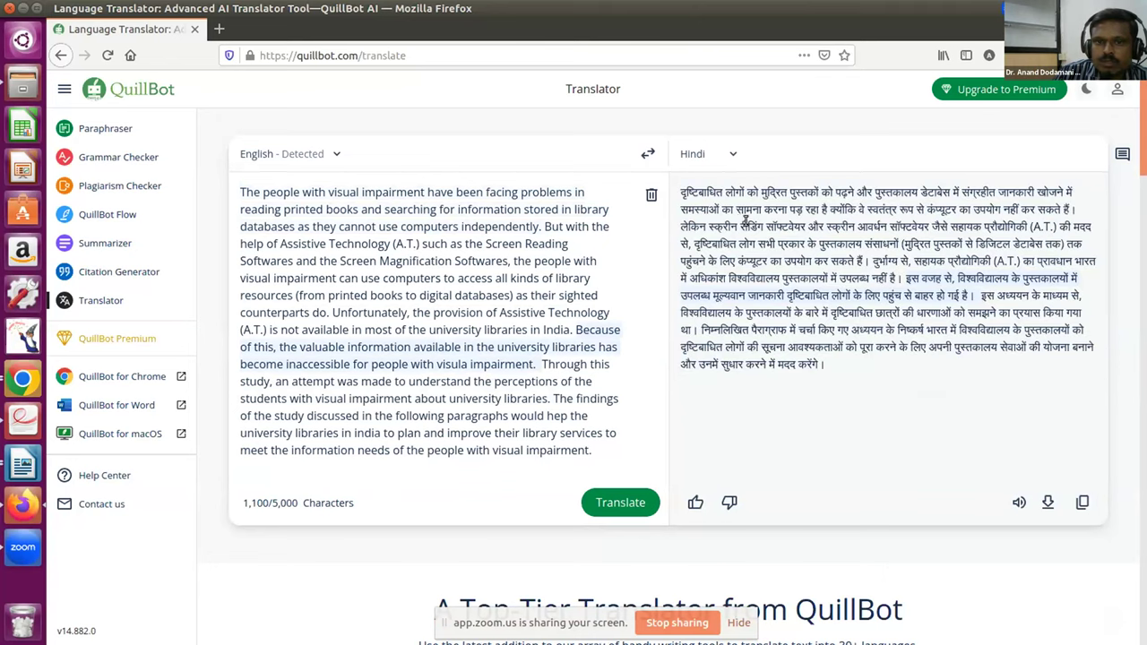
{"action": "key", "text": "ctrl+a"}
Translate the pasted Hindi text into Bengali, then move to slide 34 of AI PPT.pdf
{"action": "key", "text": "ctrl+v"}
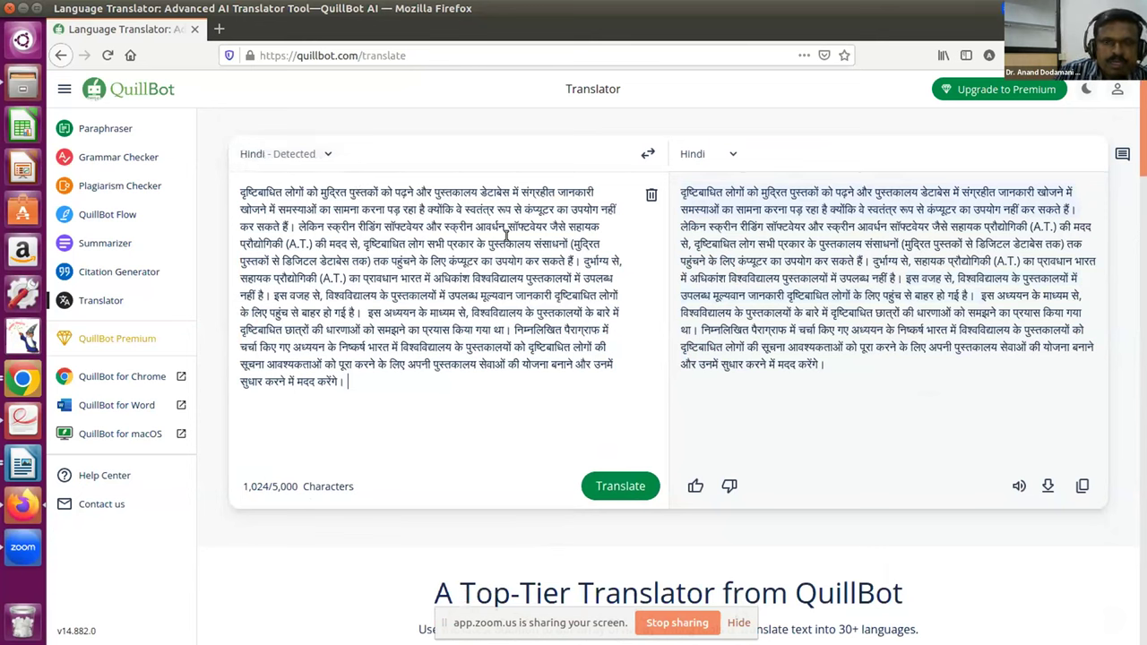
{"action": "left_click", "coordinate": [732, 153]}
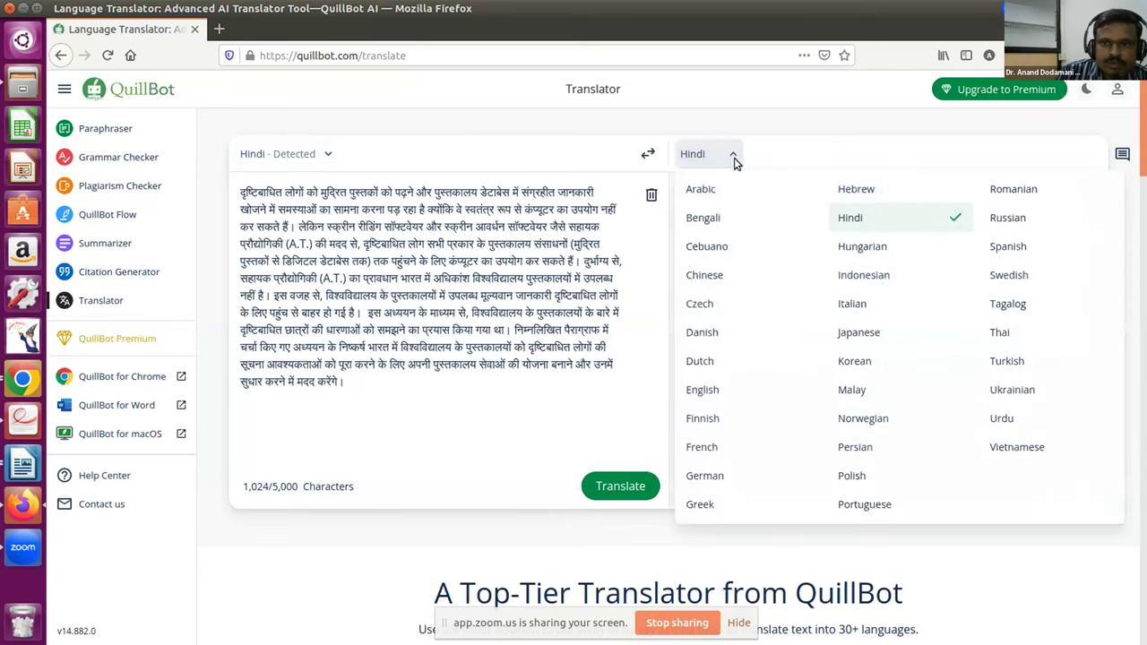
{"action": "left_click", "coordinate": [710, 221]}
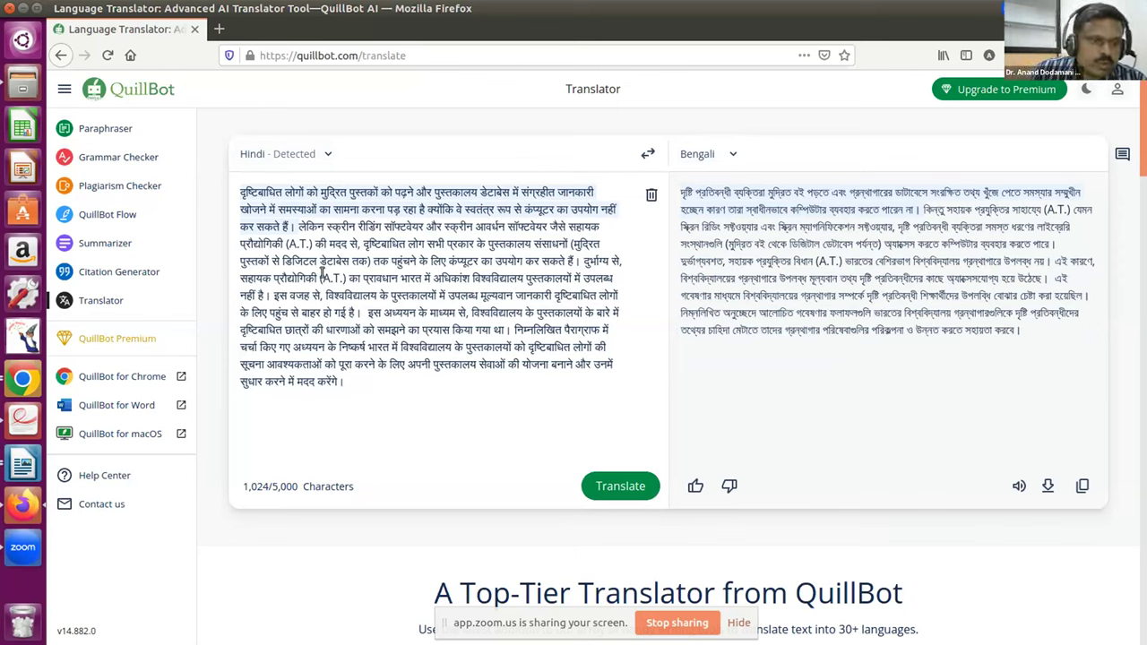
{"action": "left_click", "coordinate": [23, 418]}
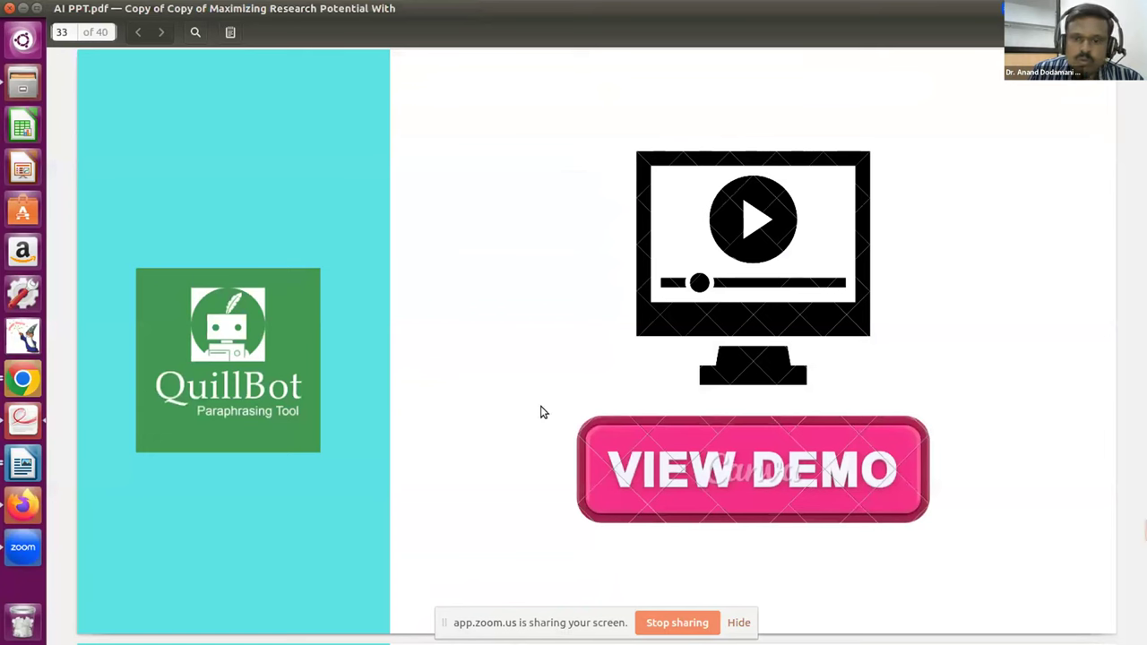
{"action": "scroll", "coordinate": [556, 404], "scroll_direction": "down", "scroll_amount": 1}
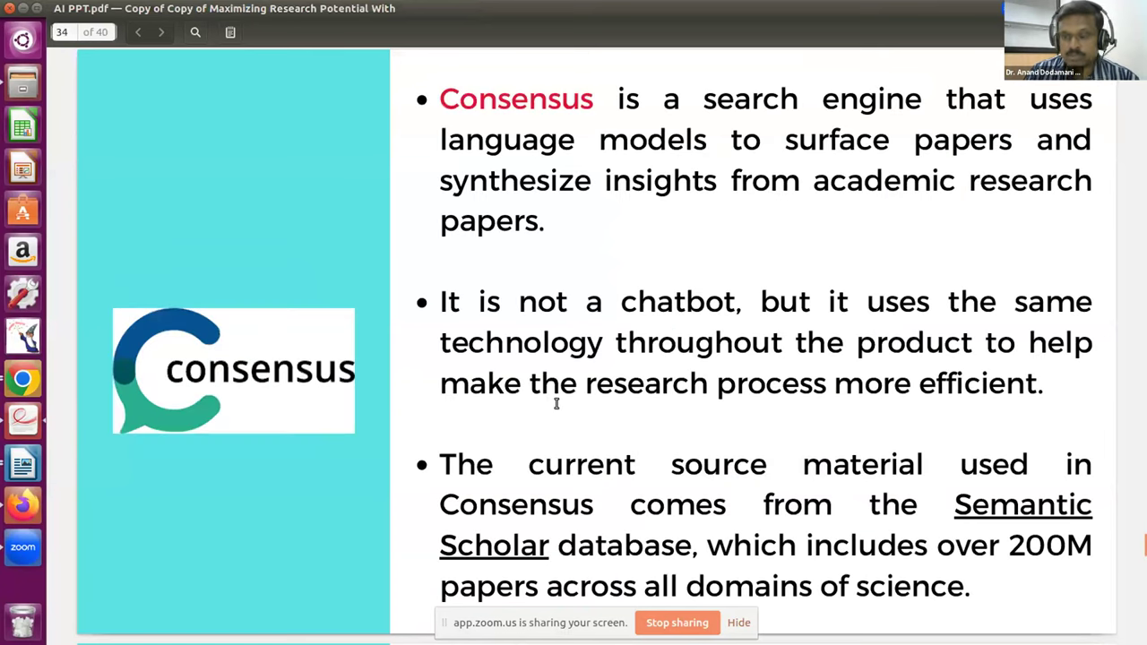
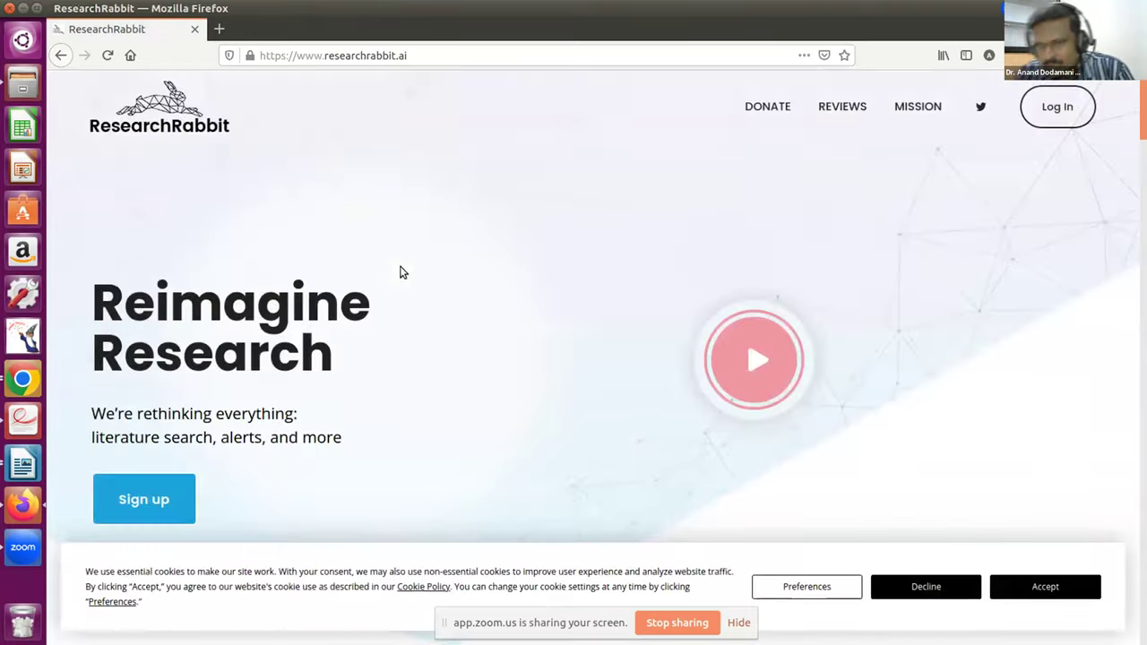
Try signing in on the log-in page with saved account e-mails and a password
{"action": "left_click", "coordinate": [1064, 111]}
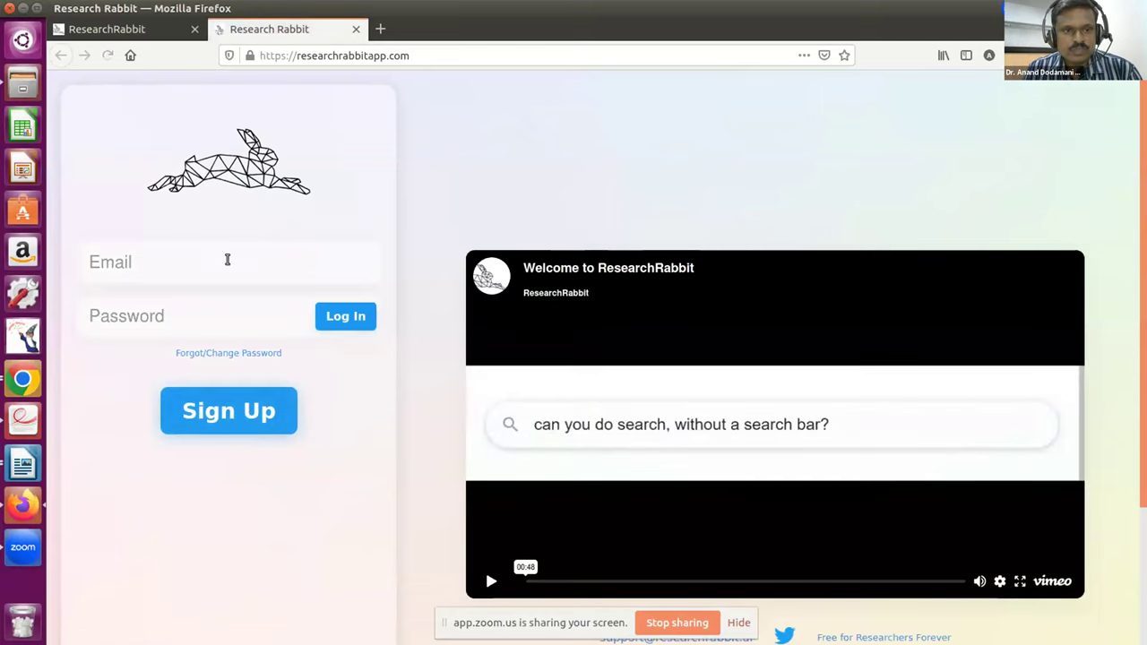
{"action": "left_click", "coordinate": [227, 260]}
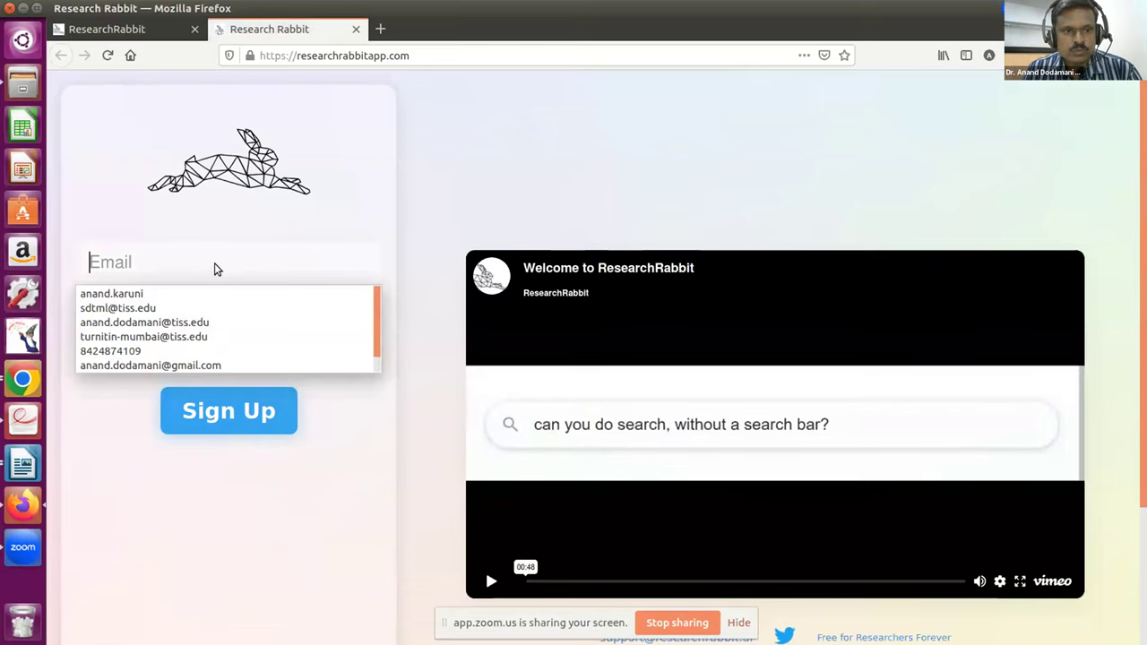
{"action": "left_click", "coordinate": [194, 323]}
{"action": "type", "text": "*******"}
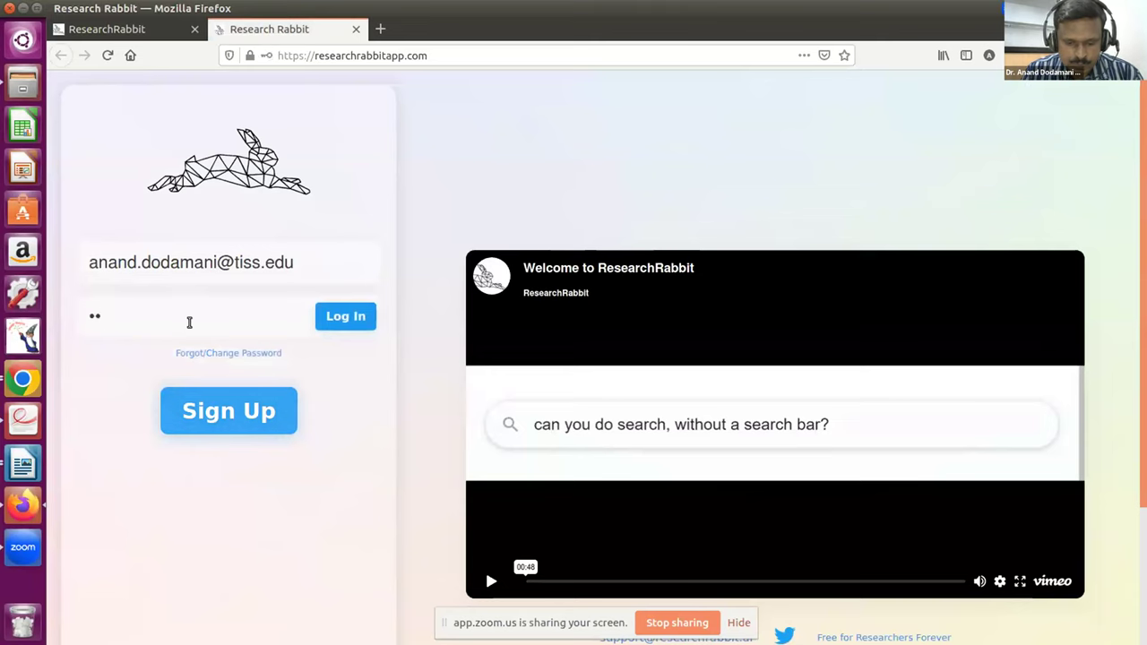
{"action": "type", "text": "**"}
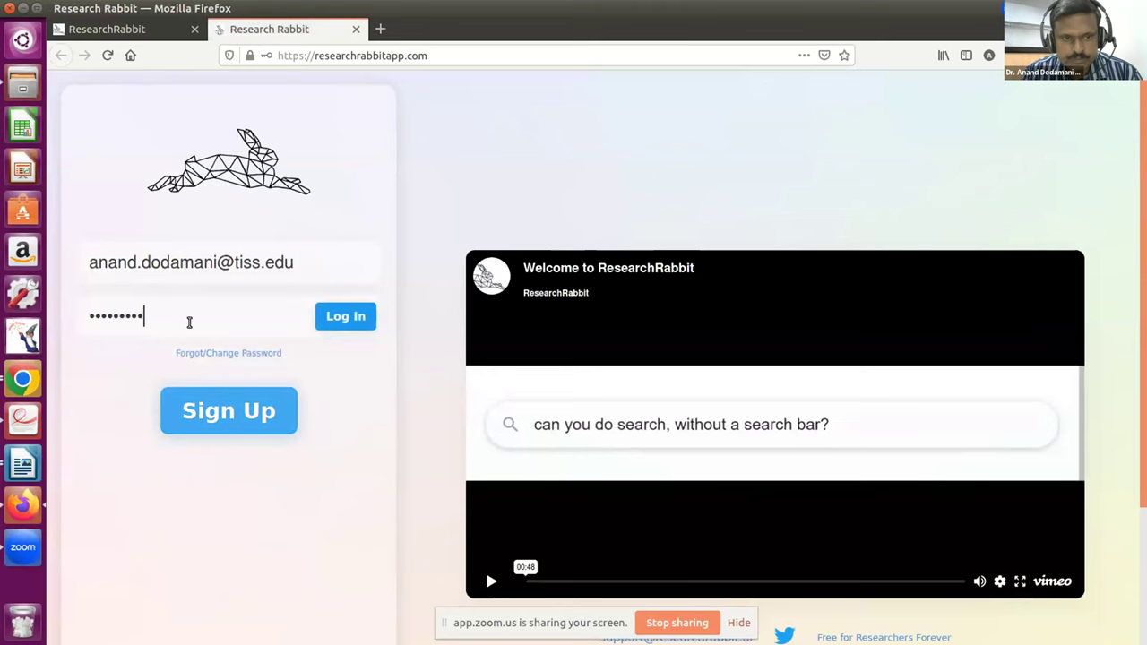
{"action": "key", "text": "Return"}
{"action": "left_click", "coordinate": [292, 298]}
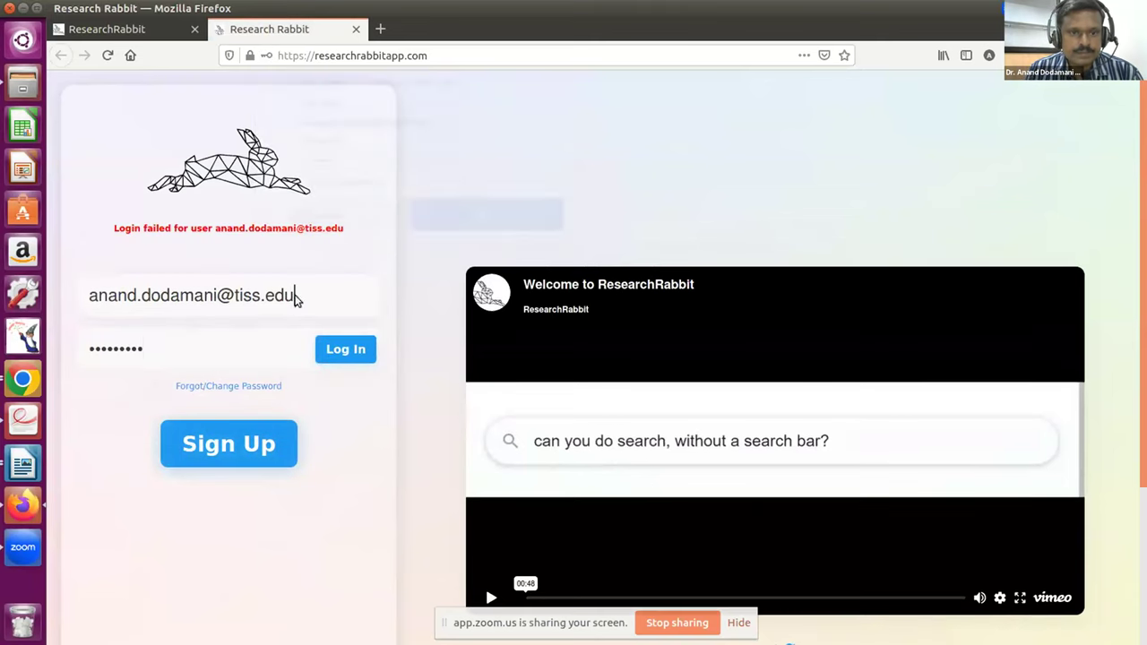
{"action": "key", "text": "BackSpace"}
{"action": "key", "text": "BackSpace"}
{"action": "key", "text": "BackSpace"}
{"action": "key", "text": "BackSpace"}
{"action": "key", "text": "BackSpace"}
{"action": "key", "text": "BackSpace"}
{"action": "key", "text": "BackSpace"}
{"action": "key", "text": "BackSpace"}
{"action": "key", "text": "BackSpace"}
{"action": "key", "text": "BackSpace"}
{"action": "key", "text": "BackSpace"}
{"action": "key", "text": "BackSpace"}
{"action": "key", "text": "BackSpace"}
{"action": "key", "text": "BackSpace"}
{"action": "key", "text": "BackSpace"}
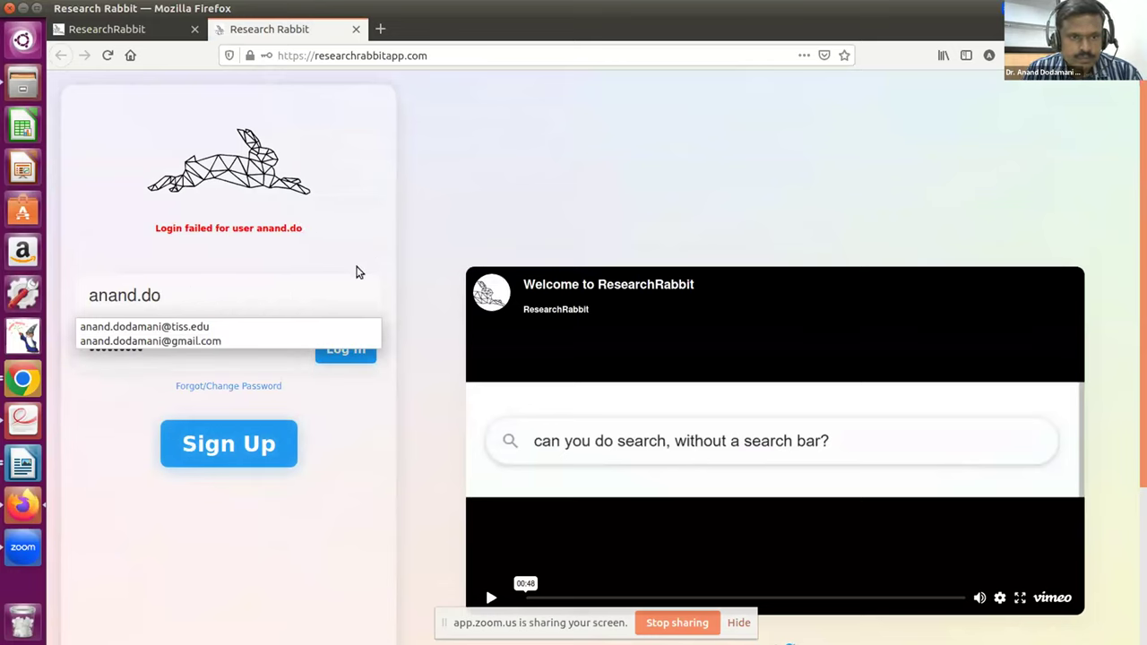
{"action": "left_click", "coordinate": [218, 340]}
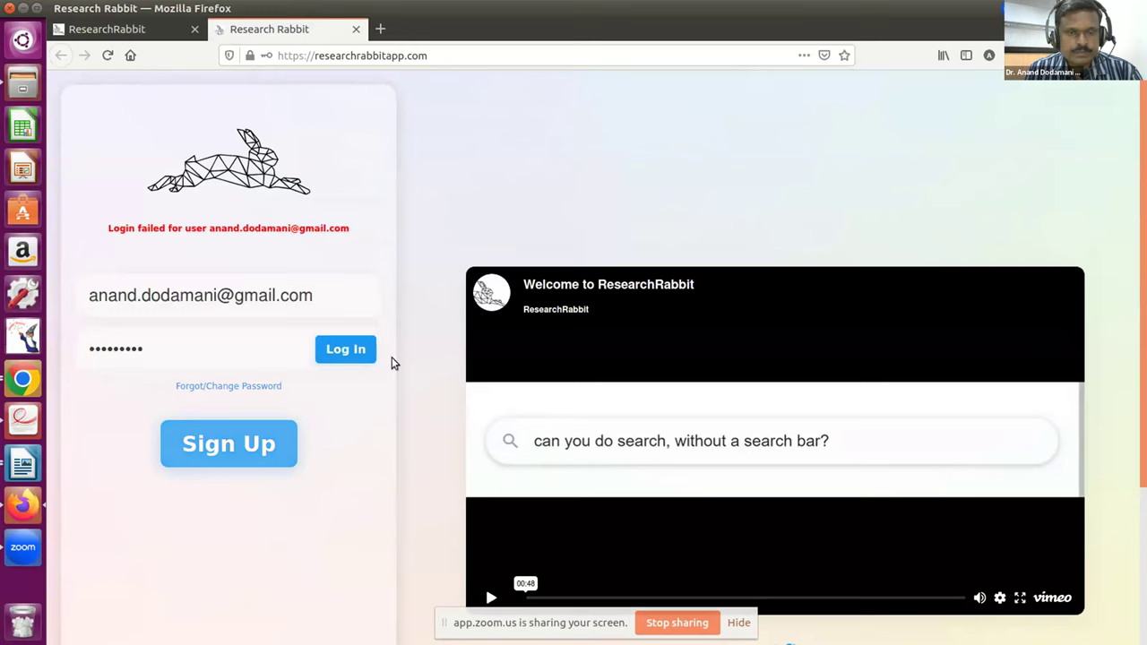
{"action": "left_click", "coordinate": [317, 351]}
{"action": "type", "text": "*******"}
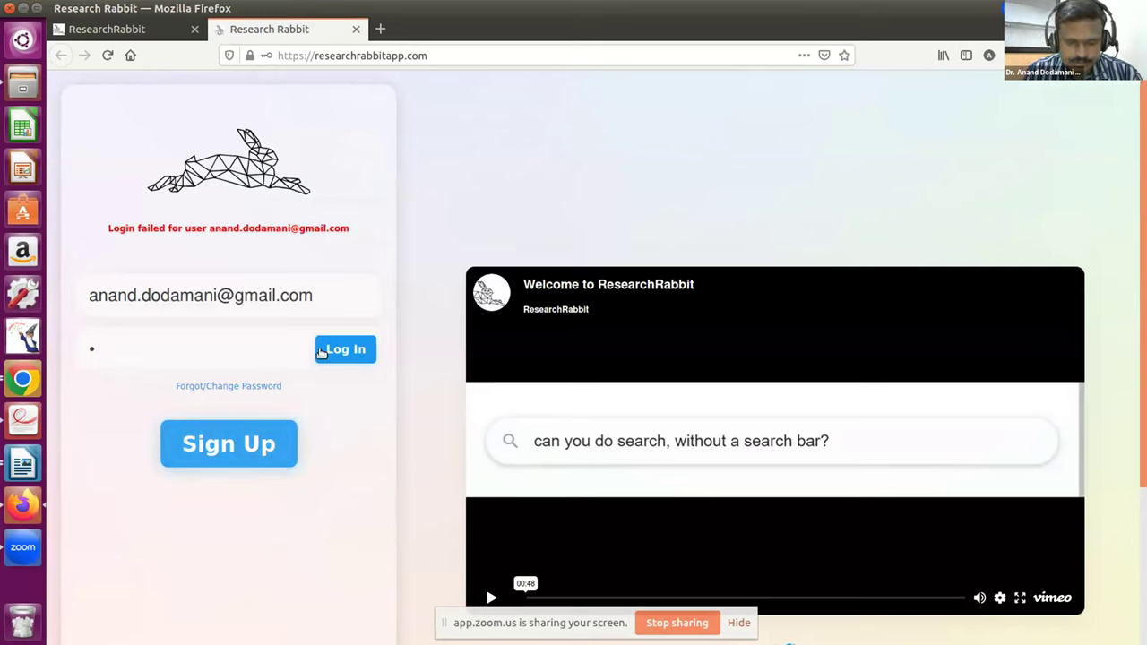
{"action": "type", "text": "**"}
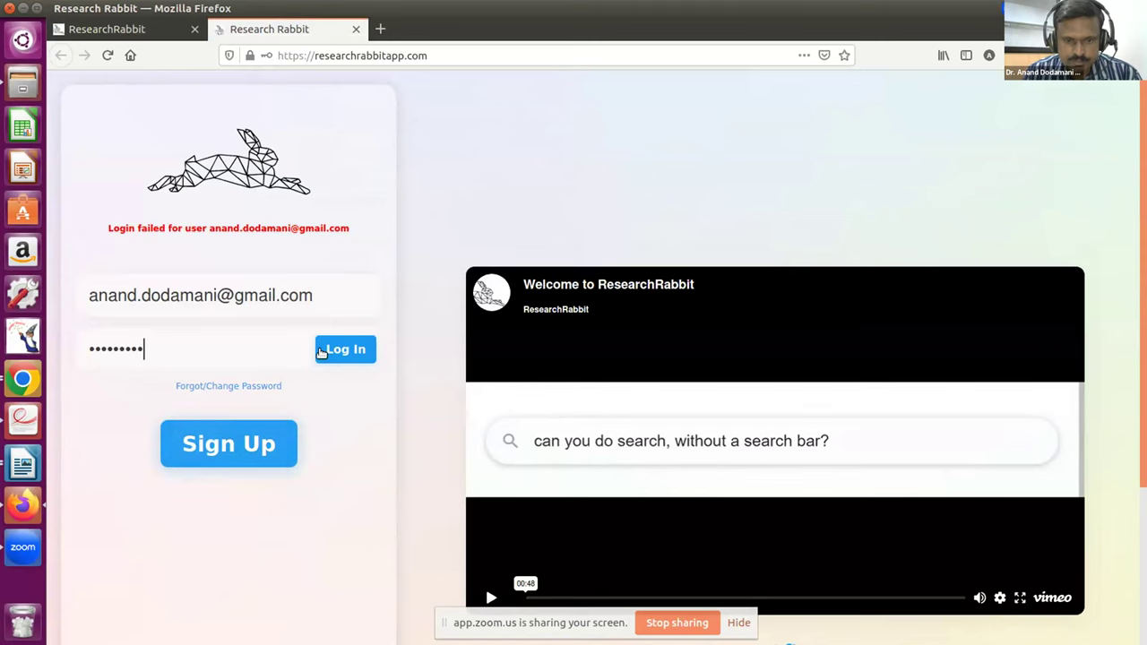
{"action": "left_click", "coordinate": [321, 351]}
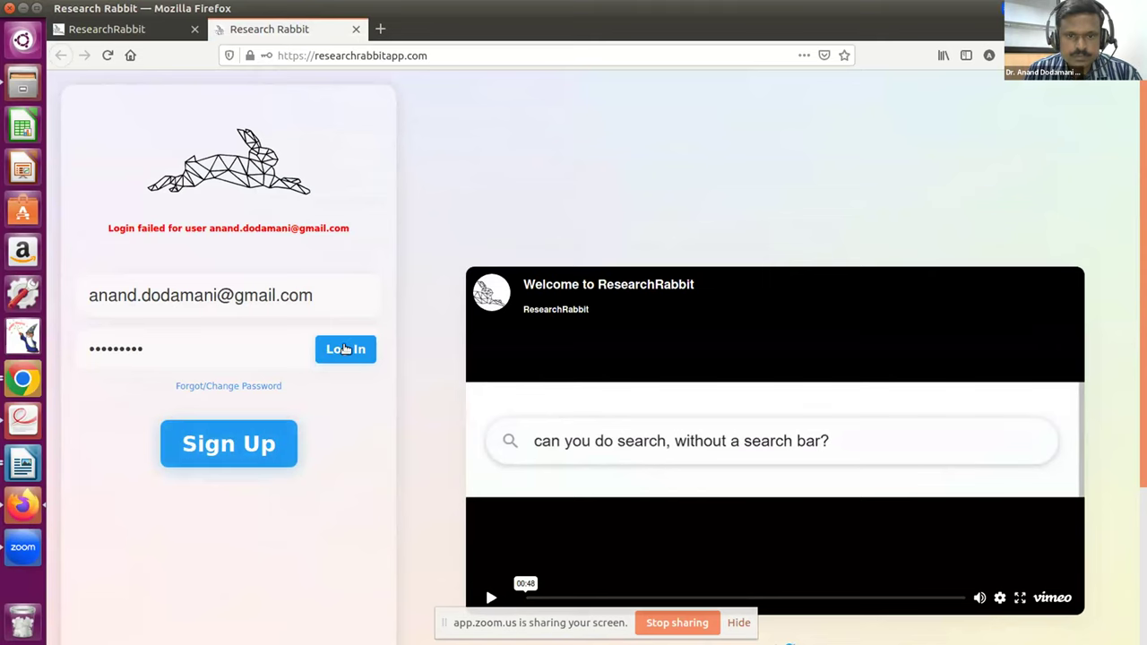
Back out of the sign-up form and return to the log-in page
{"action": "left_click", "coordinate": [266, 446]}
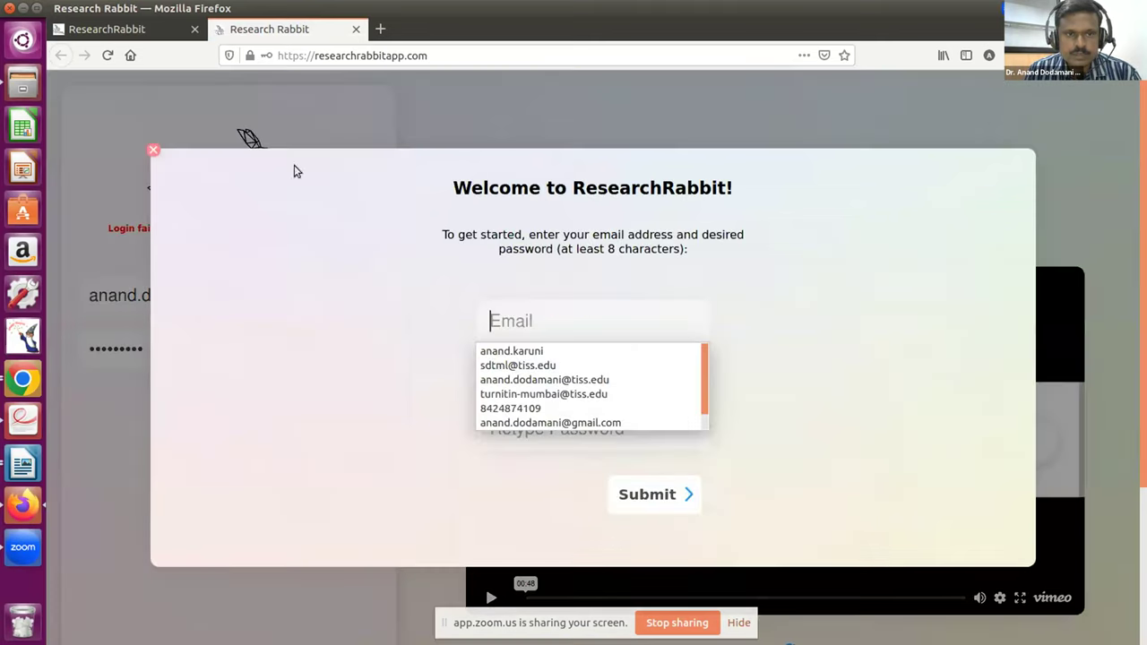
{"action": "left_click", "coordinate": [154, 153]}
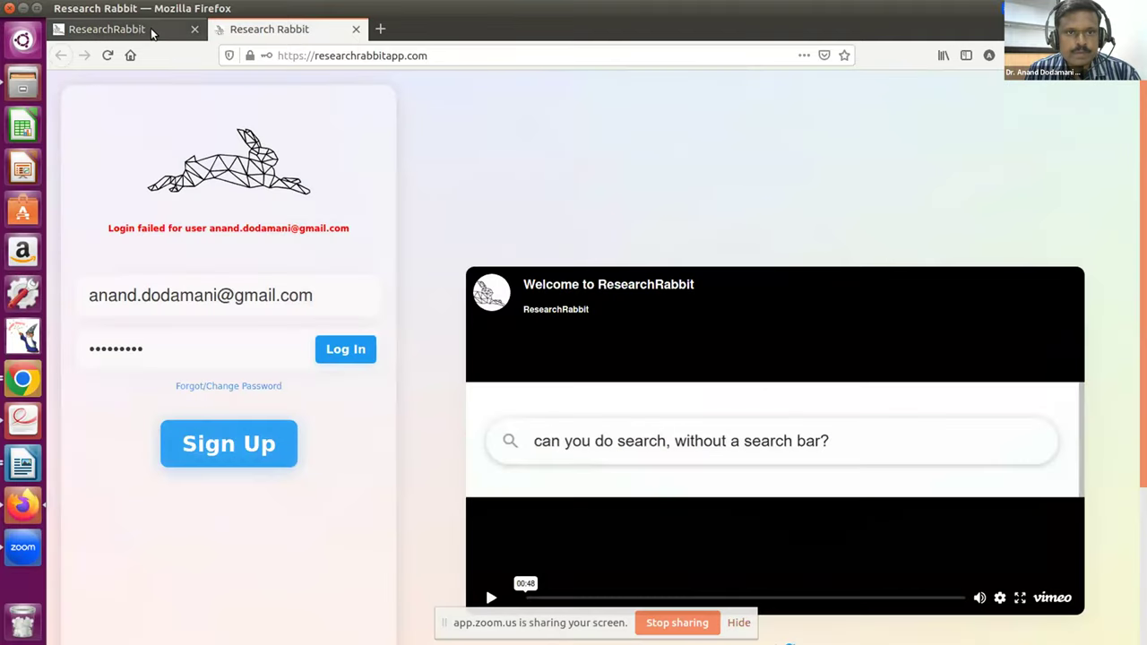
{"action": "left_click", "coordinate": [145, 32]}
{"action": "left_click", "coordinate": [277, 28]}
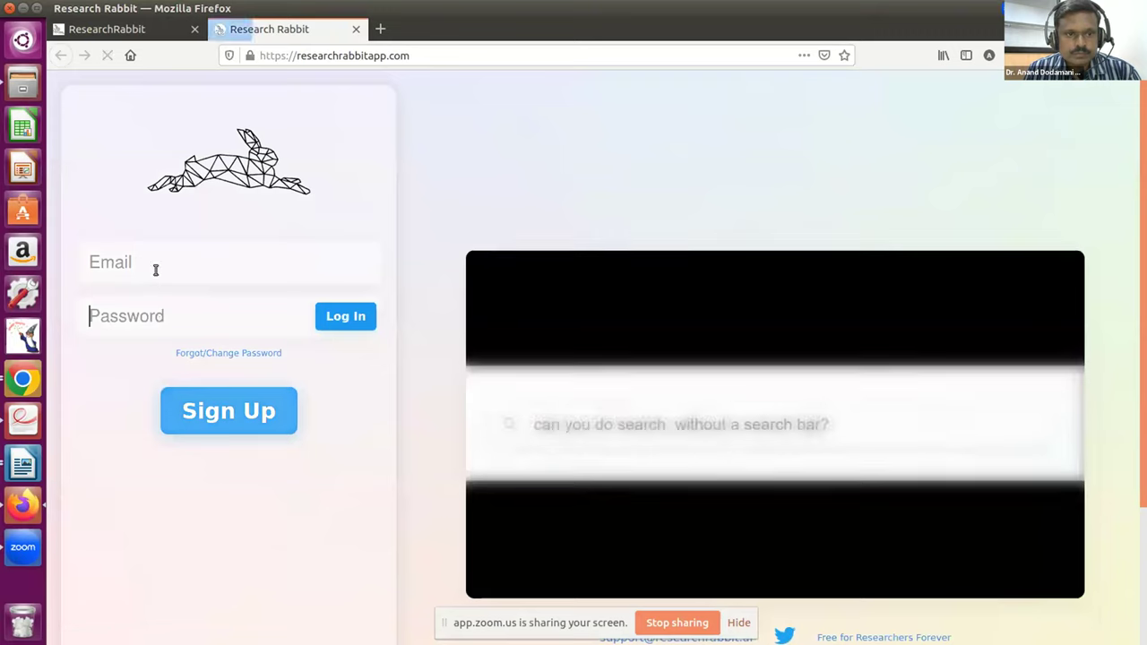
Sign in with the account e-mail and password
{"action": "left_click", "coordinate": [154, 269]}
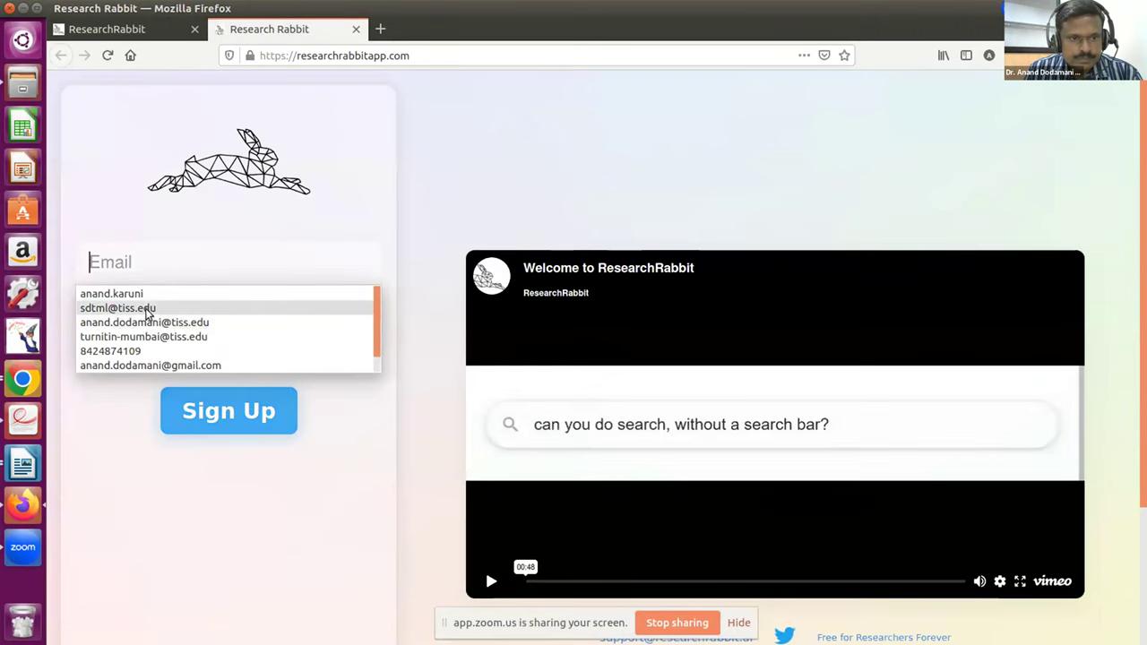
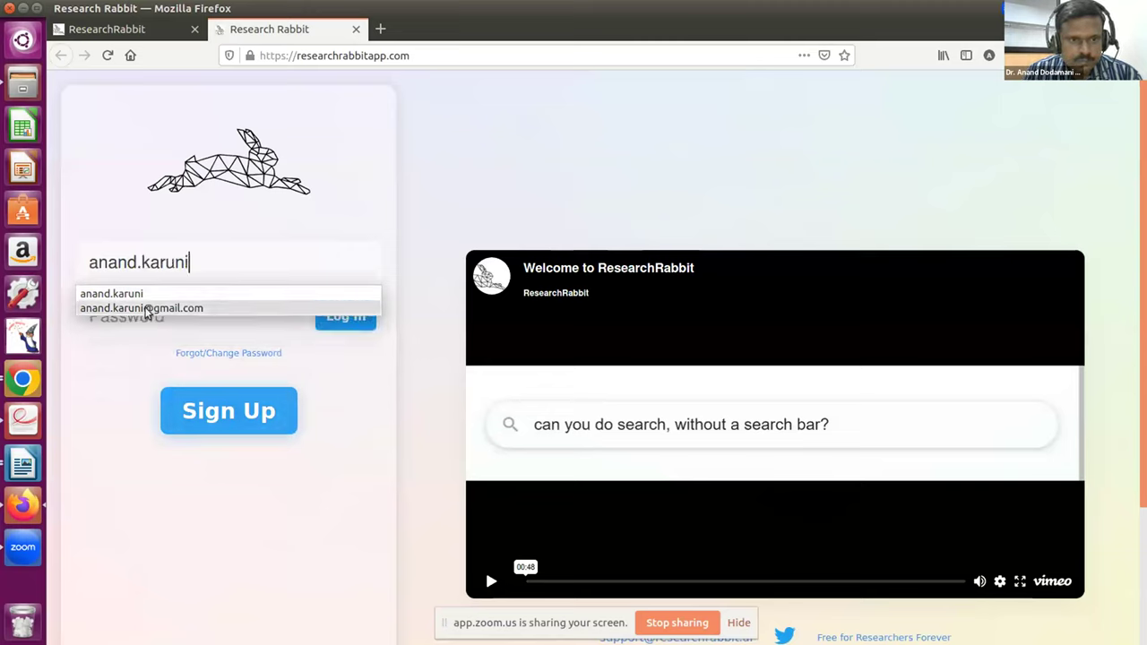
{"action": "left_click", "coordinate": [147, 308]}
{"action": "left_click", "coordinate": [146, 309]}
{"action": "type", "text": "••••"}
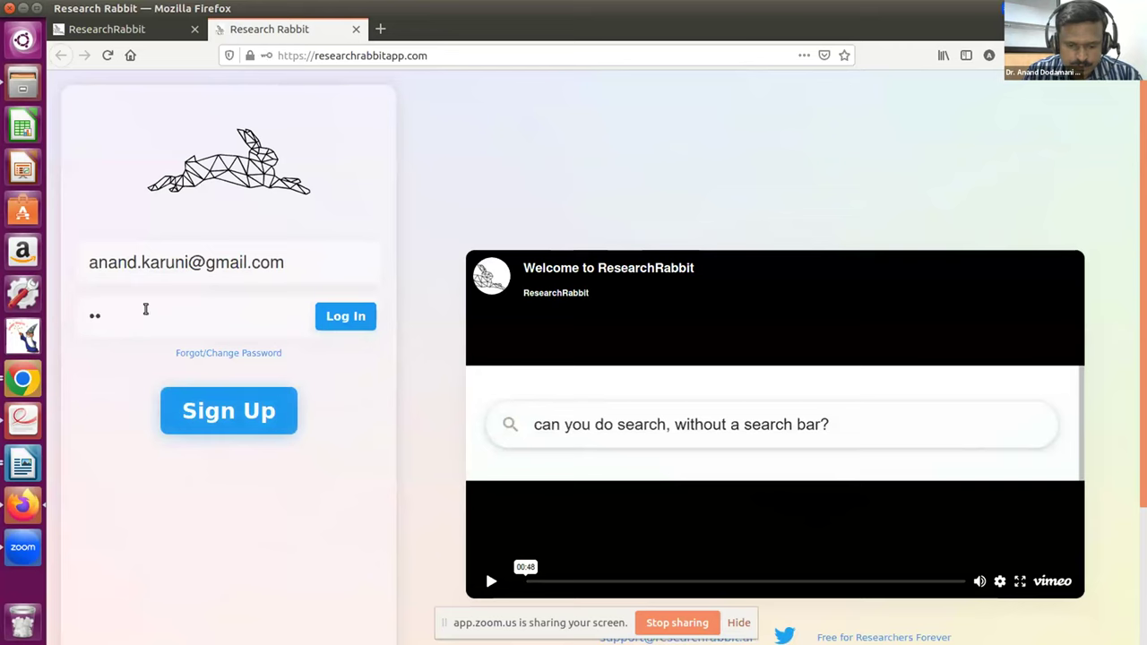
{"action": "type", "text": "•••••"}
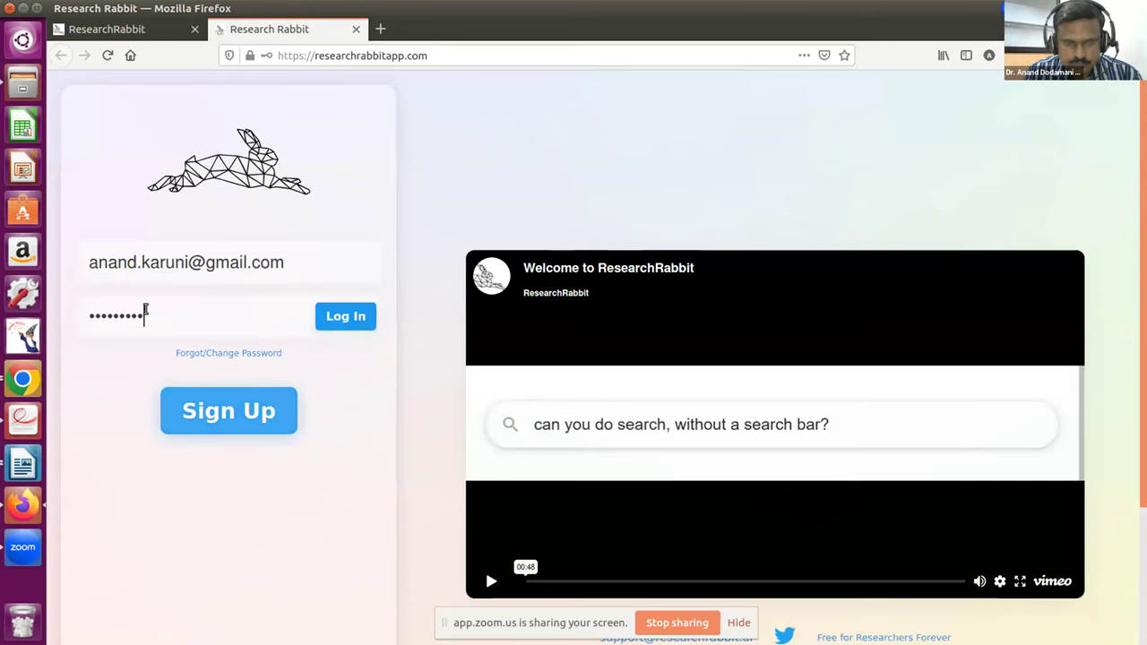
{"action": "key", "text": "Return"}
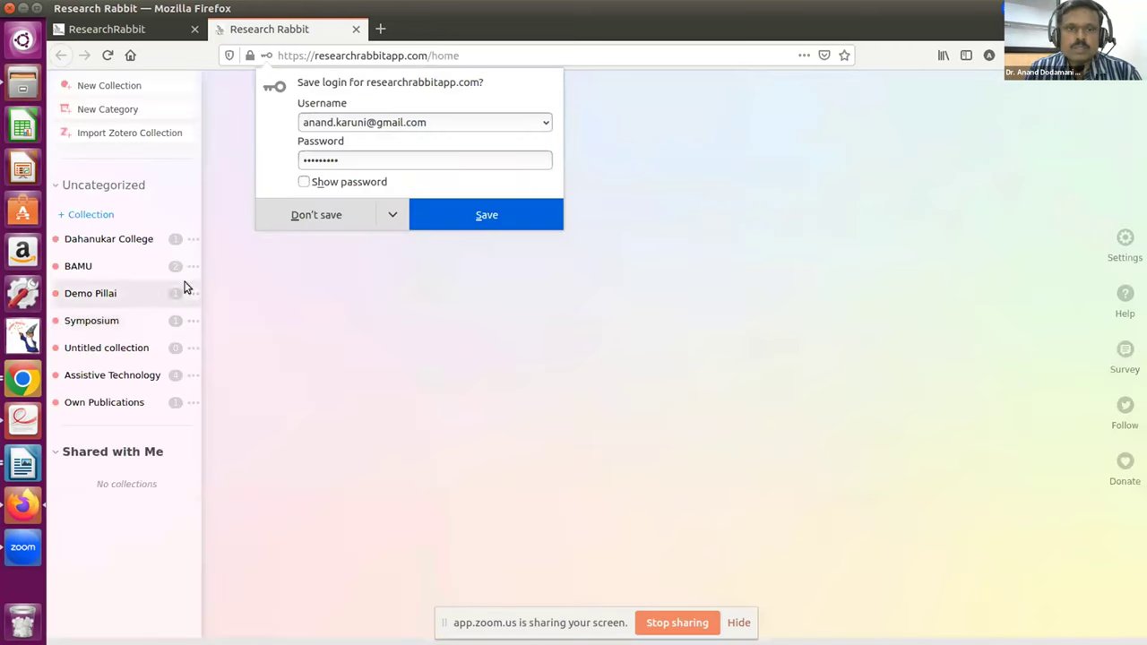
Dismiss the save-login prompt and create a collection named 'Visava Bharati'
{"action": "left_click", "coordinate": [230, 146]}
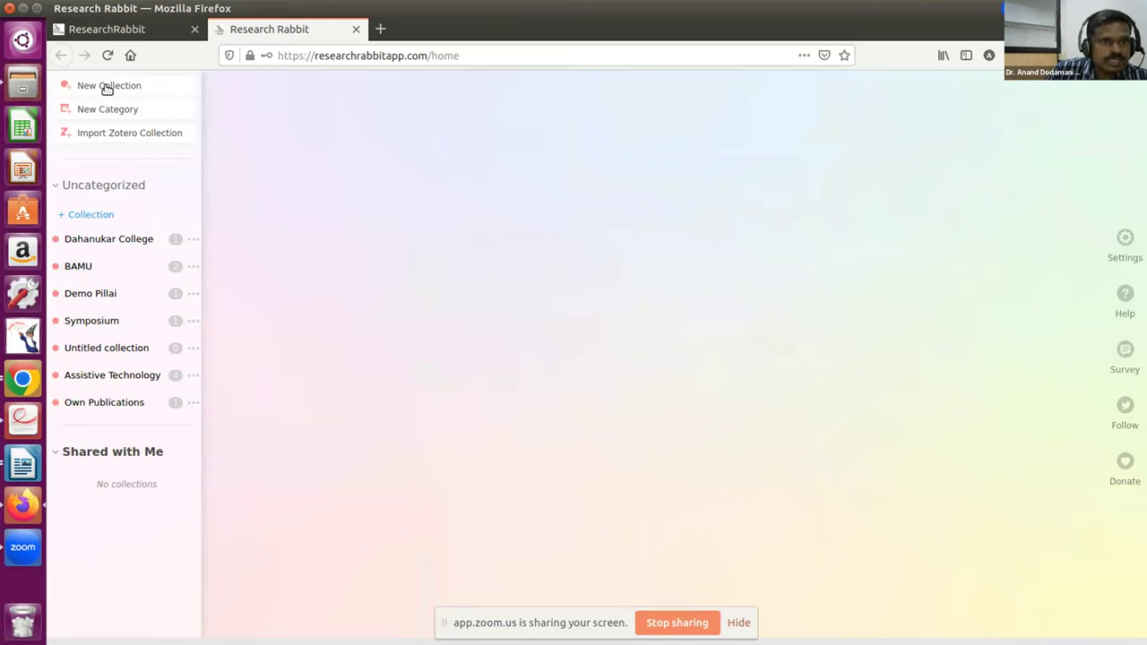
{"action": "left_click", "coordinate": [107, 88]}
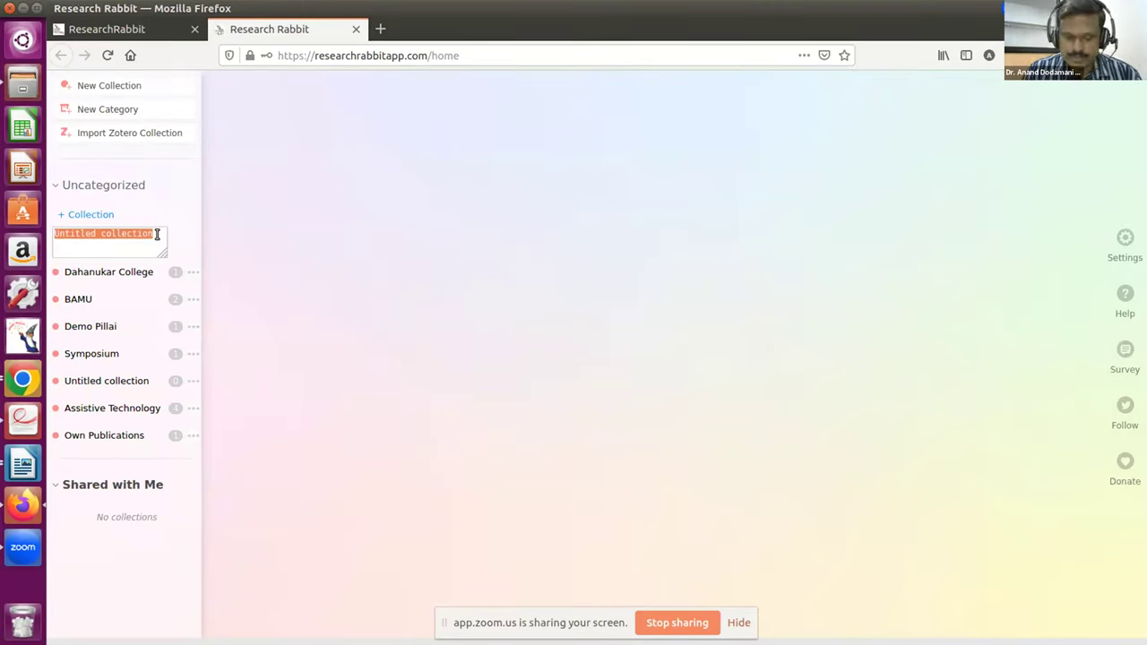
{"action": "type", "text": "Visava Bha"}
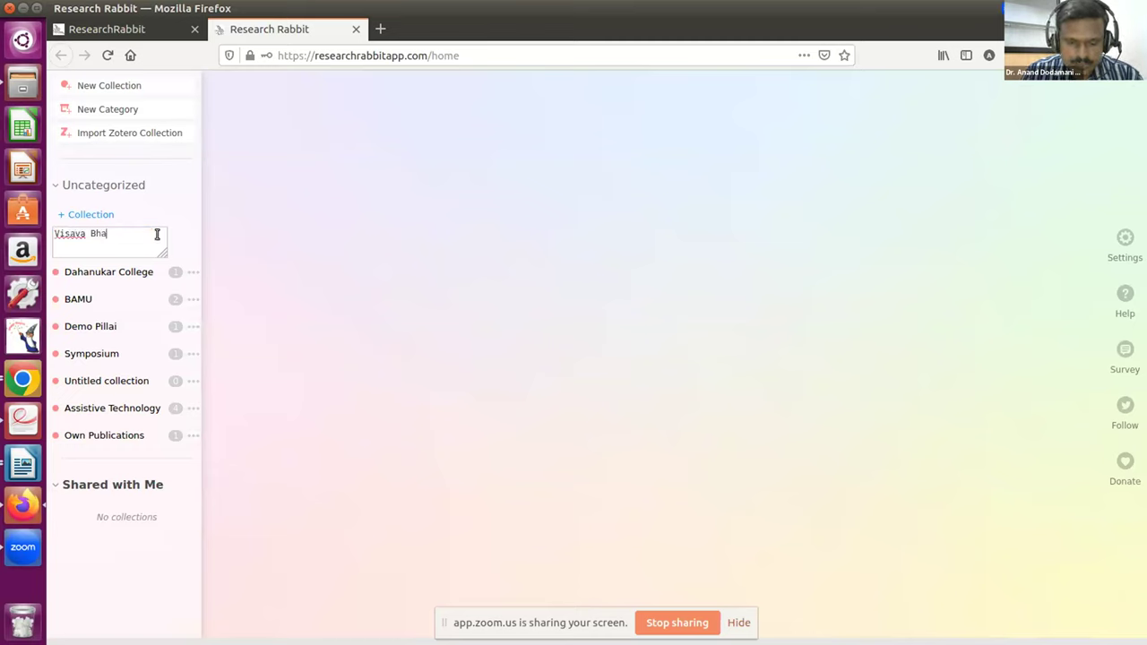
{"action": "type", "text": "rati"}
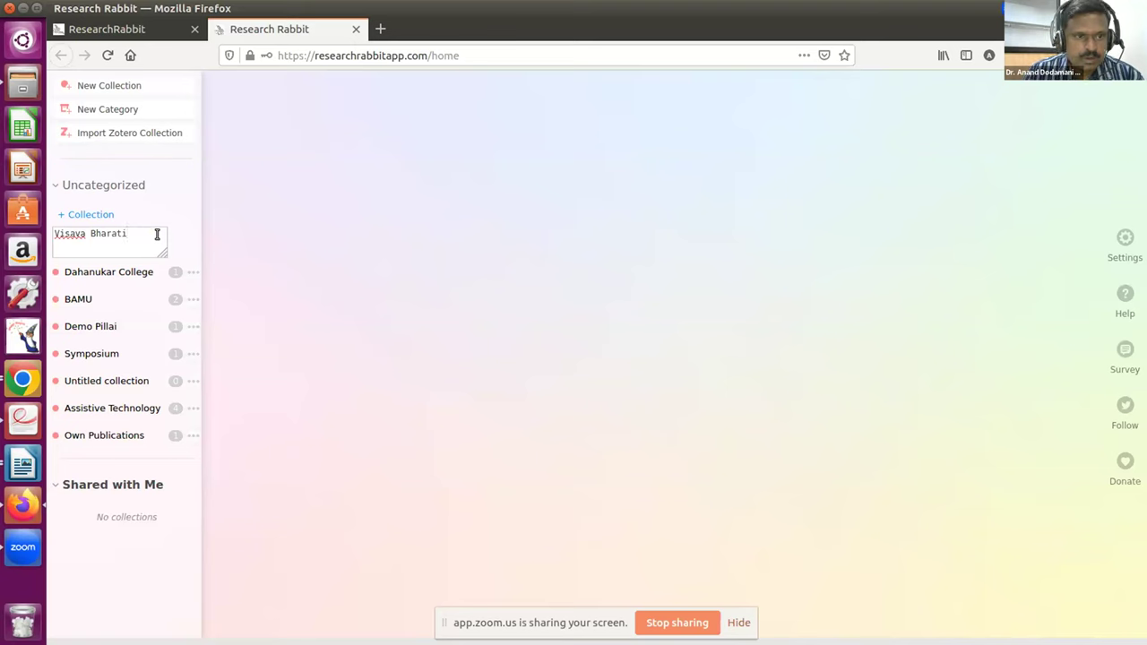
{"action": "key", "text": "Return"}
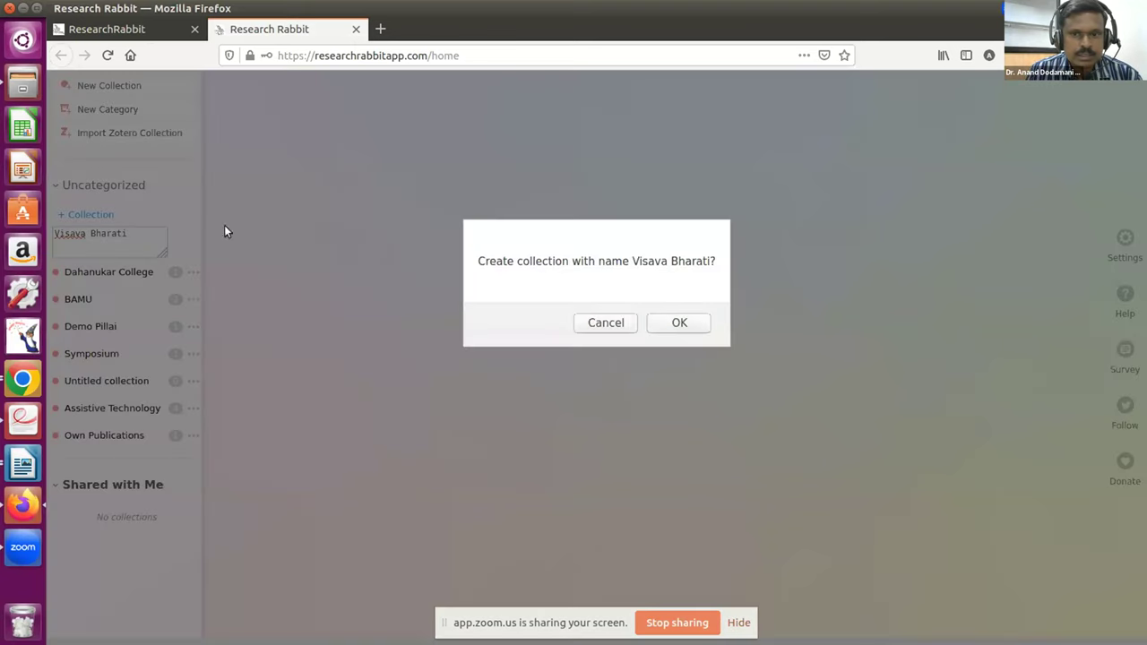
{"action": "left_click", "coordinate": [663, 333]}
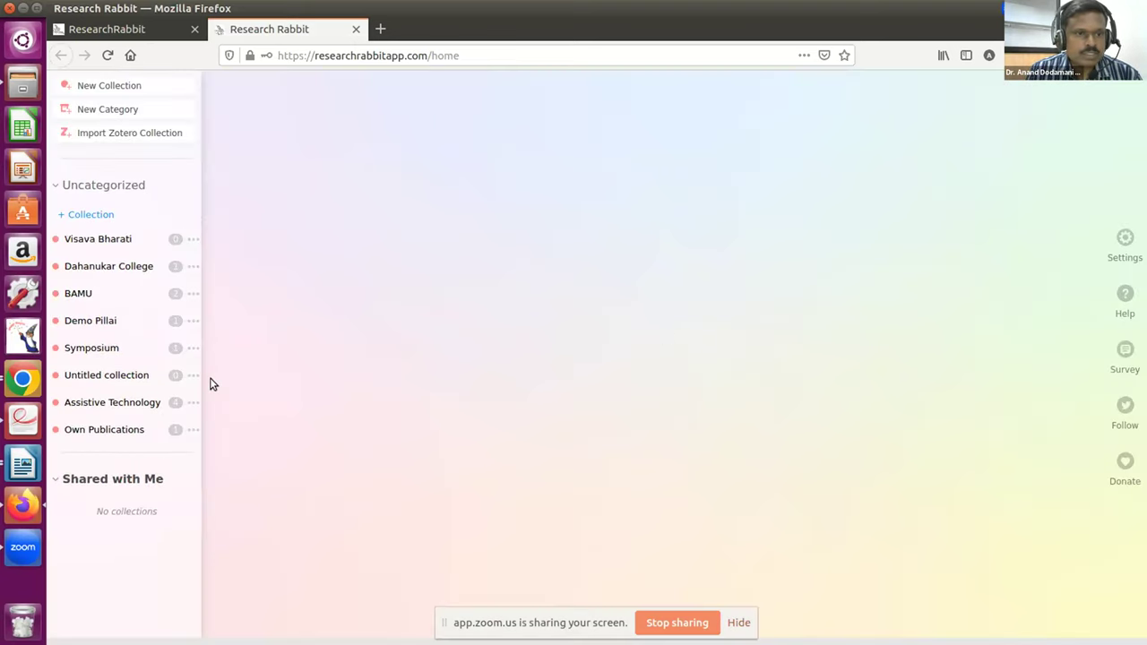
Open the Visava Bharati collection from the sidebar list
{"action": "left_click", "coordinate": [126, 242]}
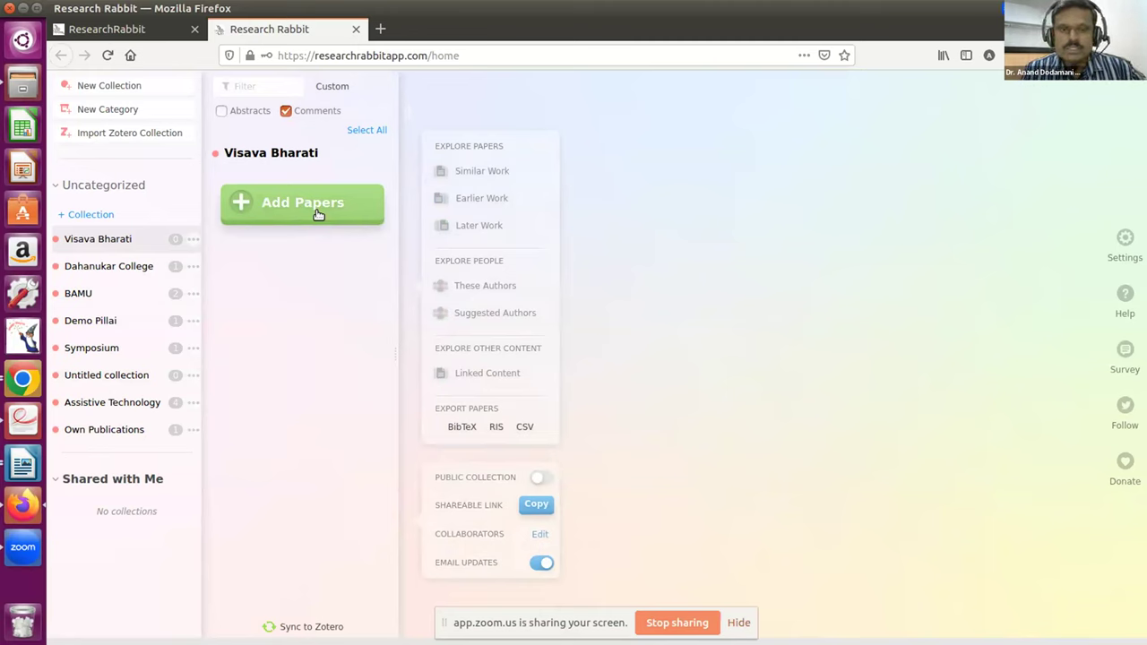
Search for papers on 'Ai applications in research' from the collection's Add Papers dialog
{"action": "left_click", "coordinate": [265, 204]}
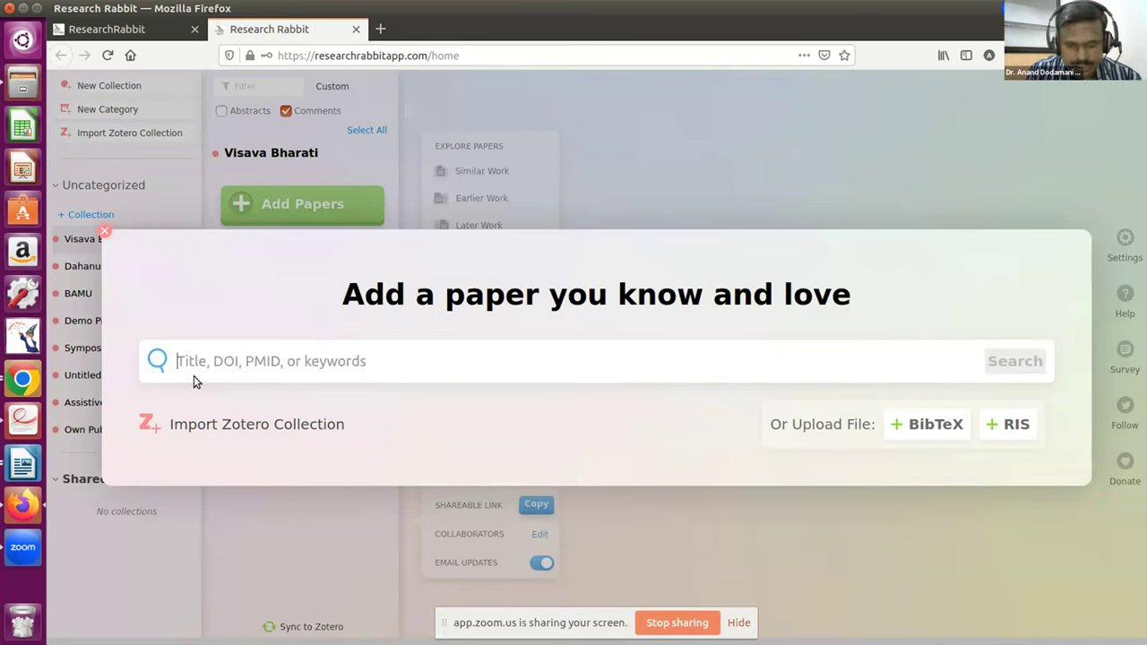
{"action": "type", "text": "Ai"}
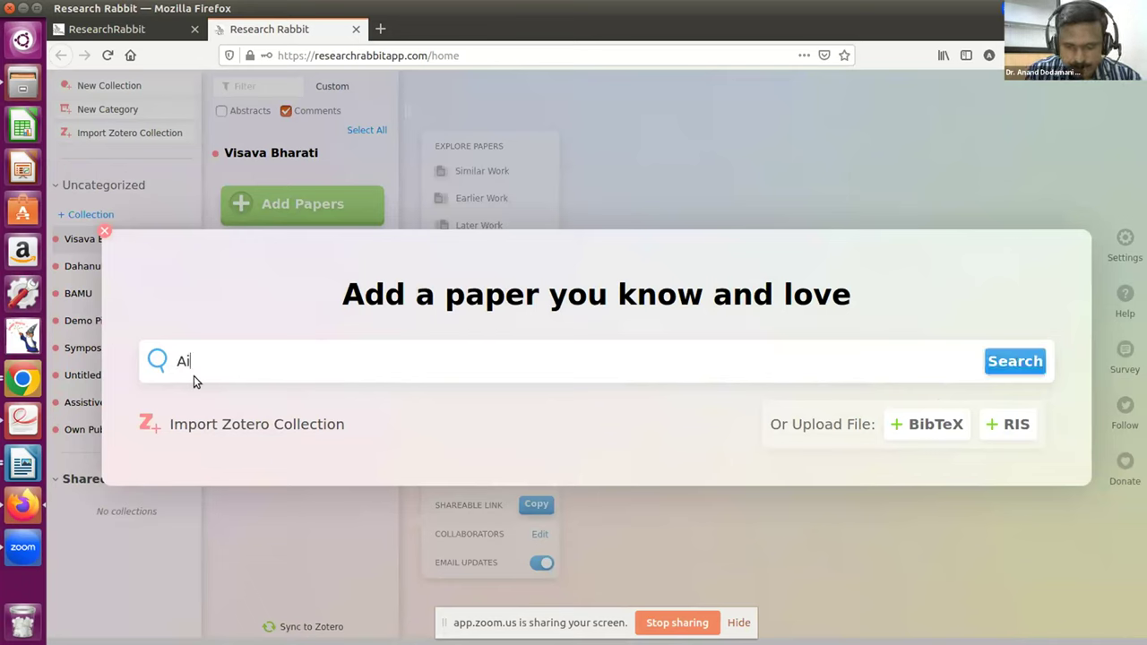
{"action": "type", "text": " applica"}
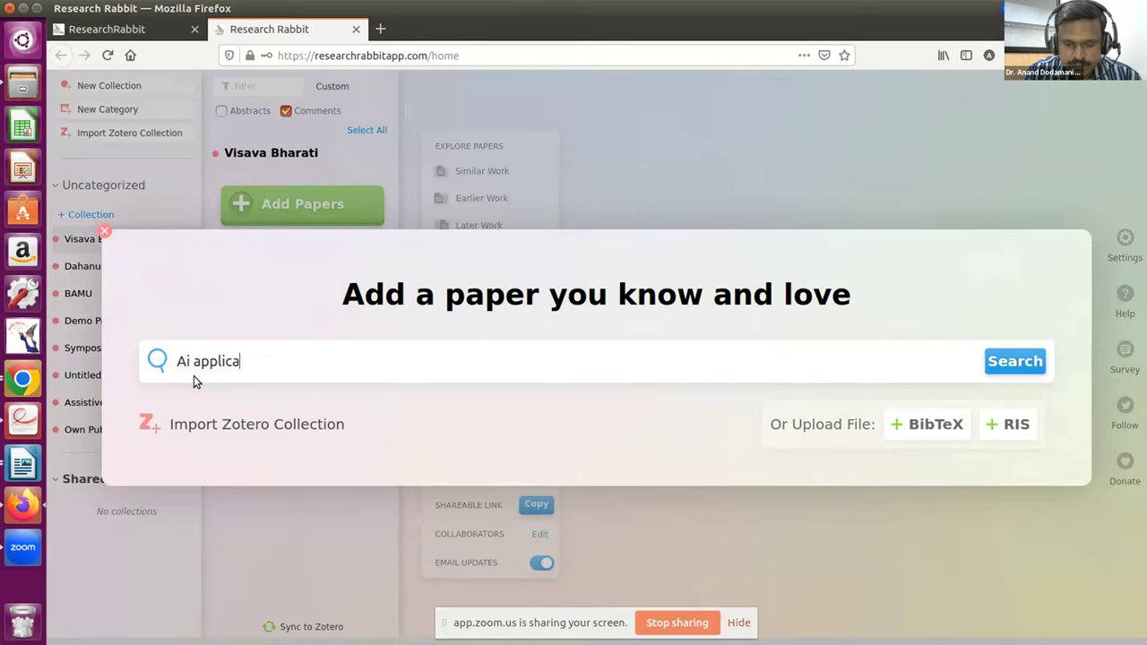
{"action": "type", "text": "tions in research"}
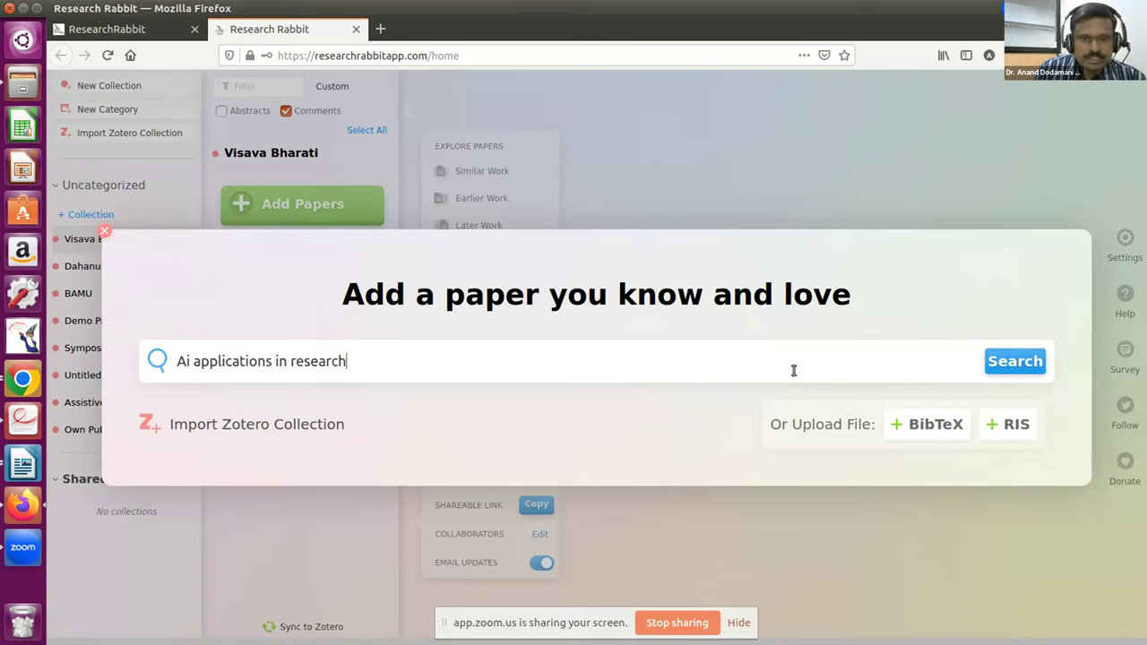
{"action": "left_click", "coordinate": [1016, 363]}
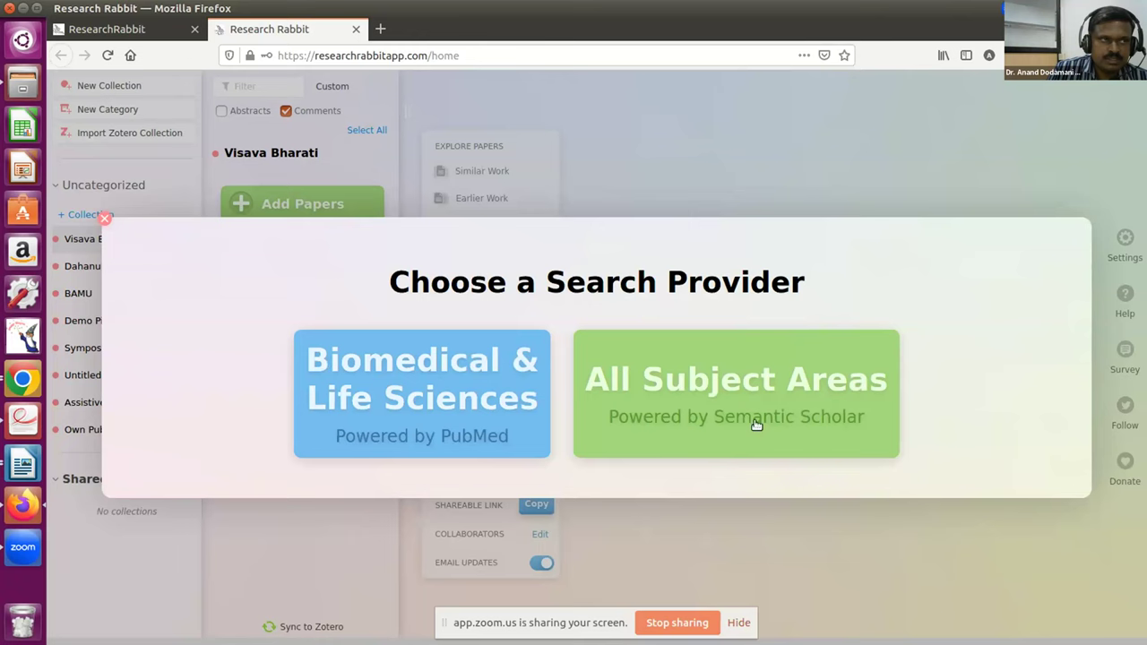
Search all subject areas and add Sarker's 2022 'AI-Based Modeling' paper to Visava Bharati
{"action": "left_click", "coordinate": [685, 382]}
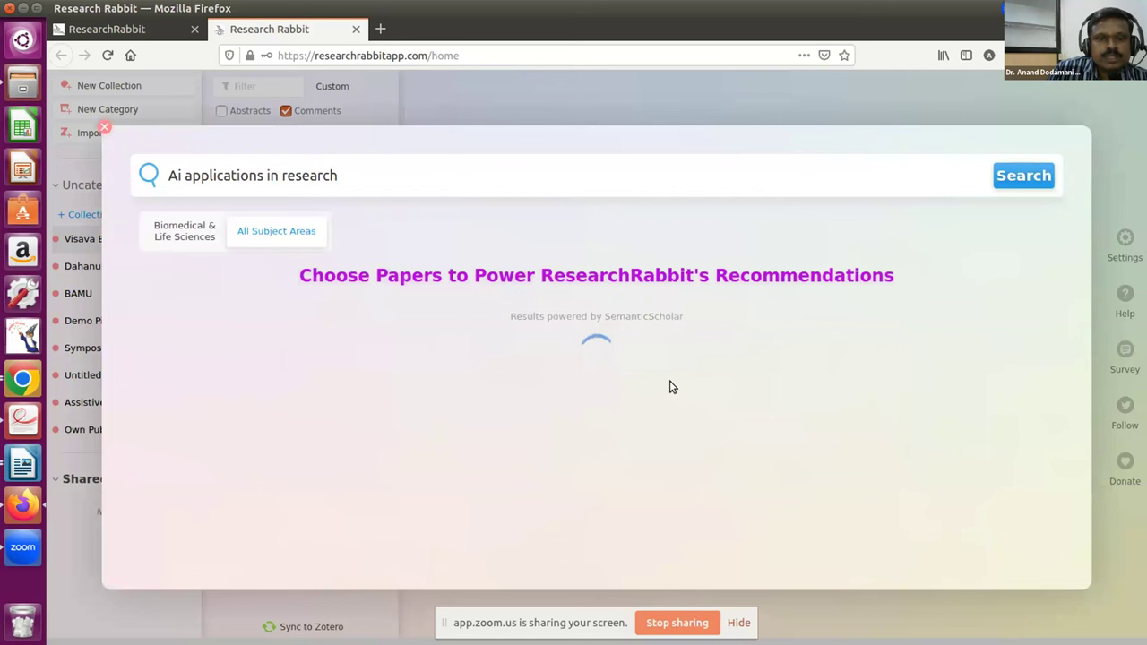
{"action": "scroll", "coordinate": [670, 387], "scroll_direction": "down", "scroll_amount": 5}
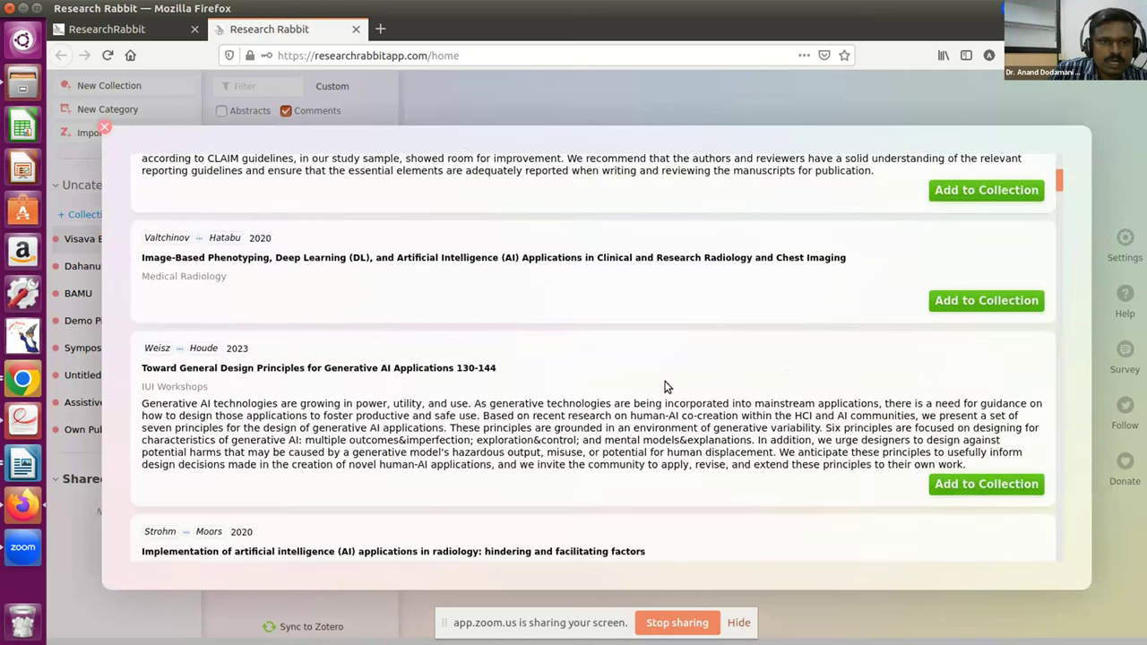
{"action": "scroll", "coordinate": [667, 387], "scroll_direction": "down", "scroll_amount": 5}
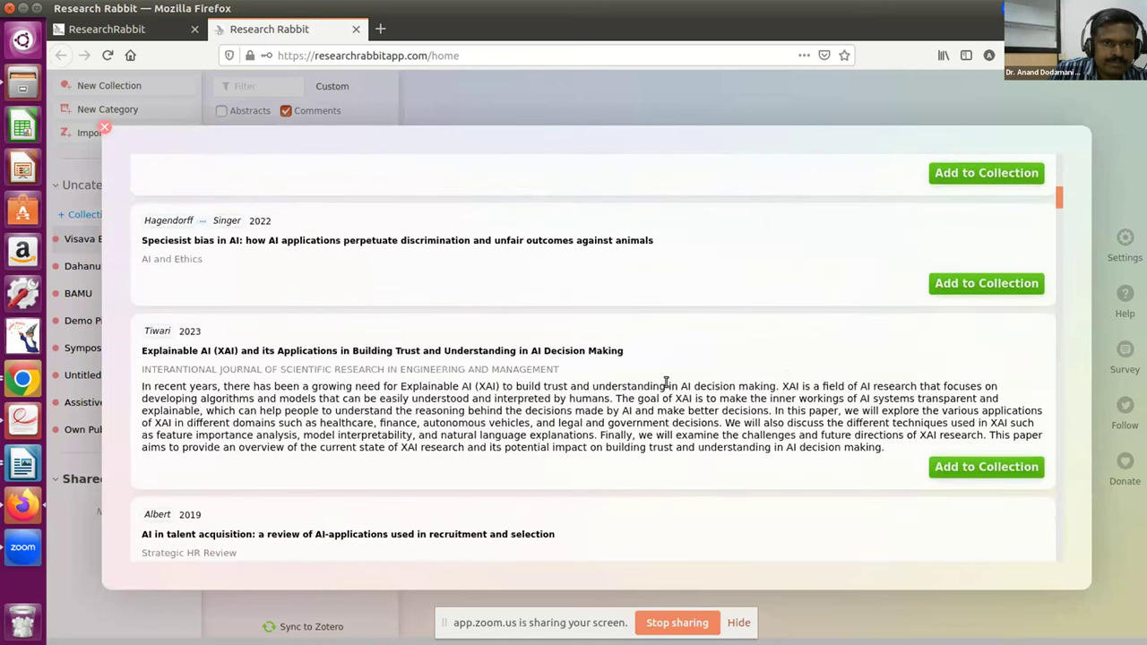
{"action": "scroll", "coordinate": [667, 386], "scroll_direction": "up", "scroll_amount": 5}
{"action": "scroll", "coordinate": [665, 387], "scroll_direction": "up", "scroll_amount": 3}
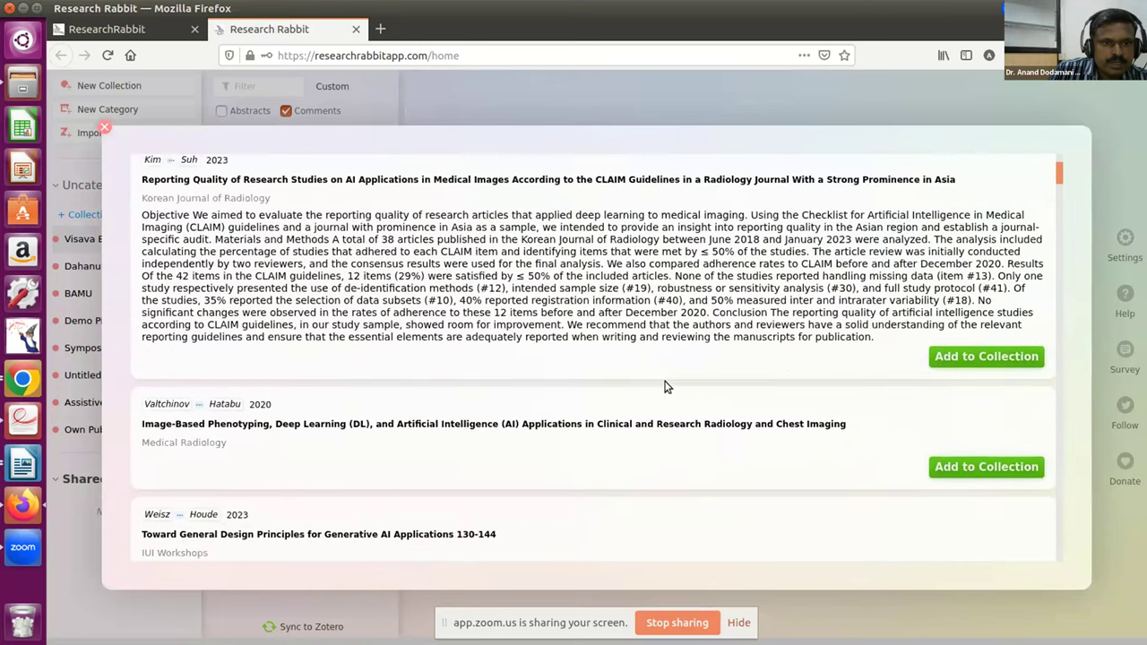
{"action": "scroll", "coordinate": [666, 386], "scroll_direction": "up", "scroll_amount": 3}
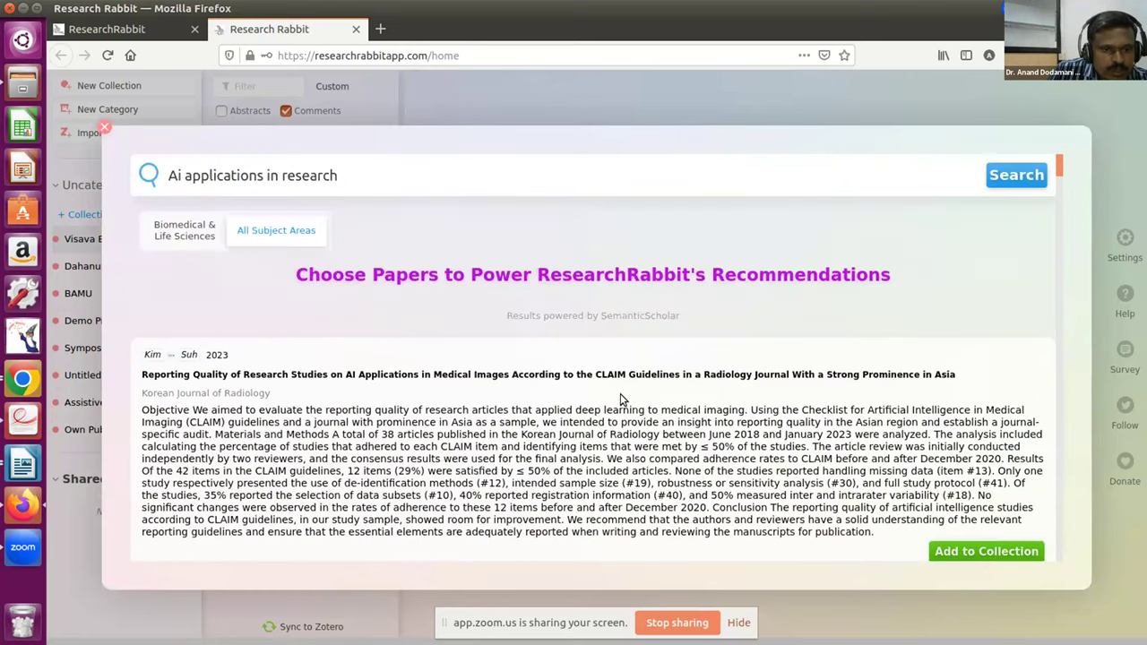
{"action": "scroll", "coordinate": [621, 399], "scroll_direction": "down", "scroll_amount": 12}
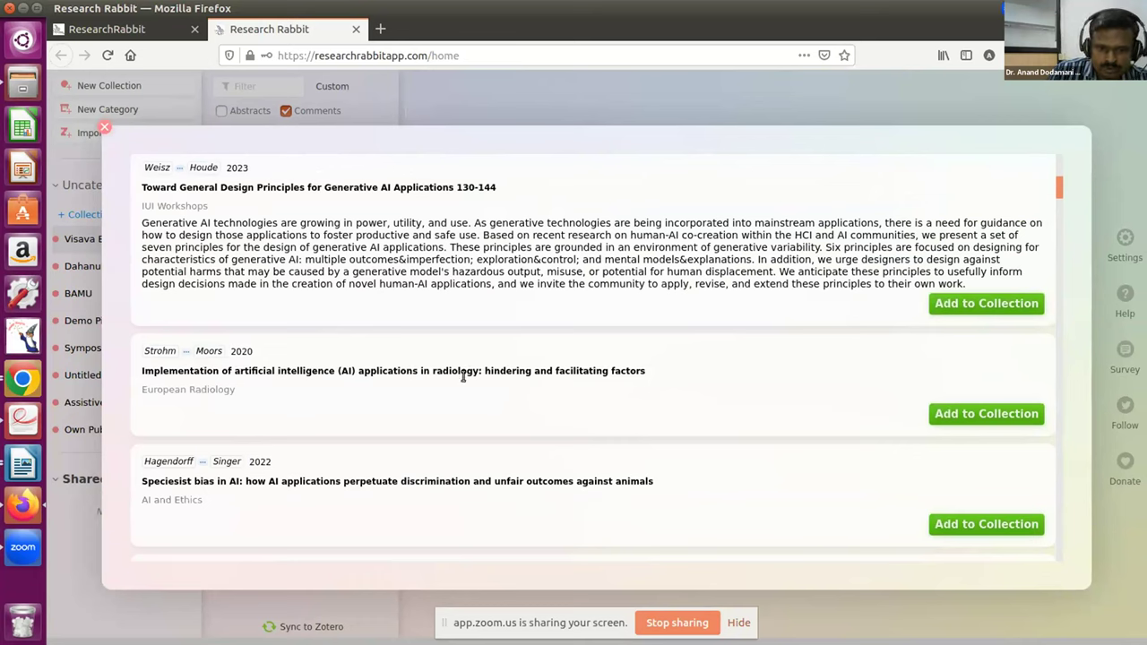
{"action": "scroll", "coordinate": [464, 384], "scroll_direction": "down", "scroll_amount": 1}
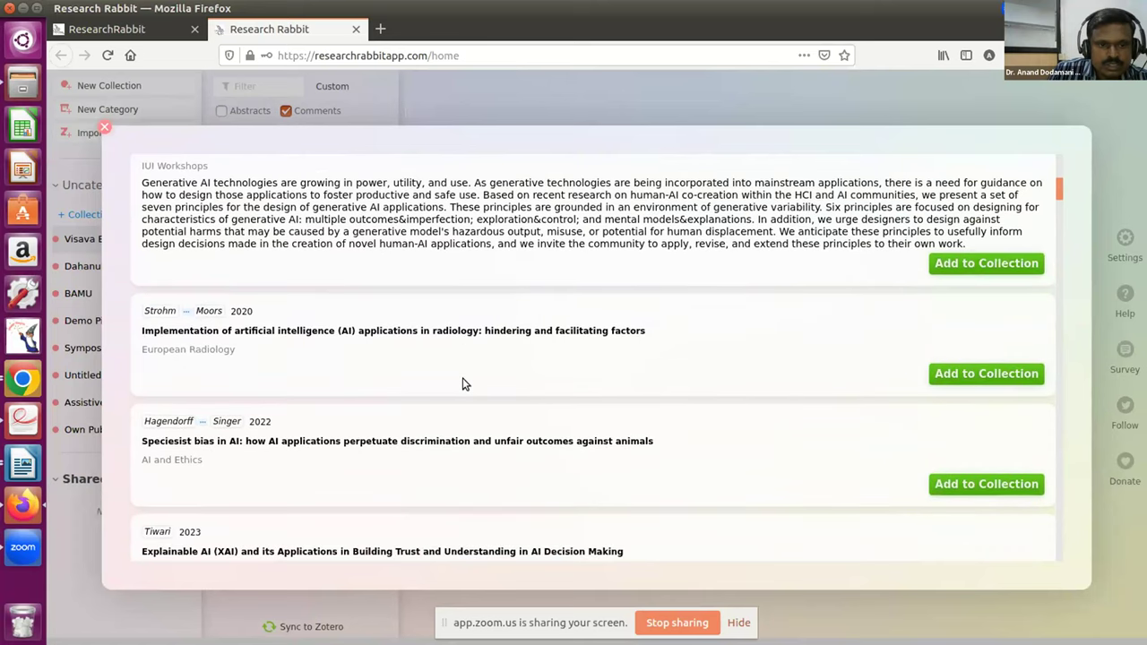
{"action": "scroll", "coordinate": [464, 384], "scroll_direction": "down", "scroll_amount": 5}
{"action": "scroll", "coordinate": [457, 383], "scroll_direction": "down", "scroll_amount": 2}
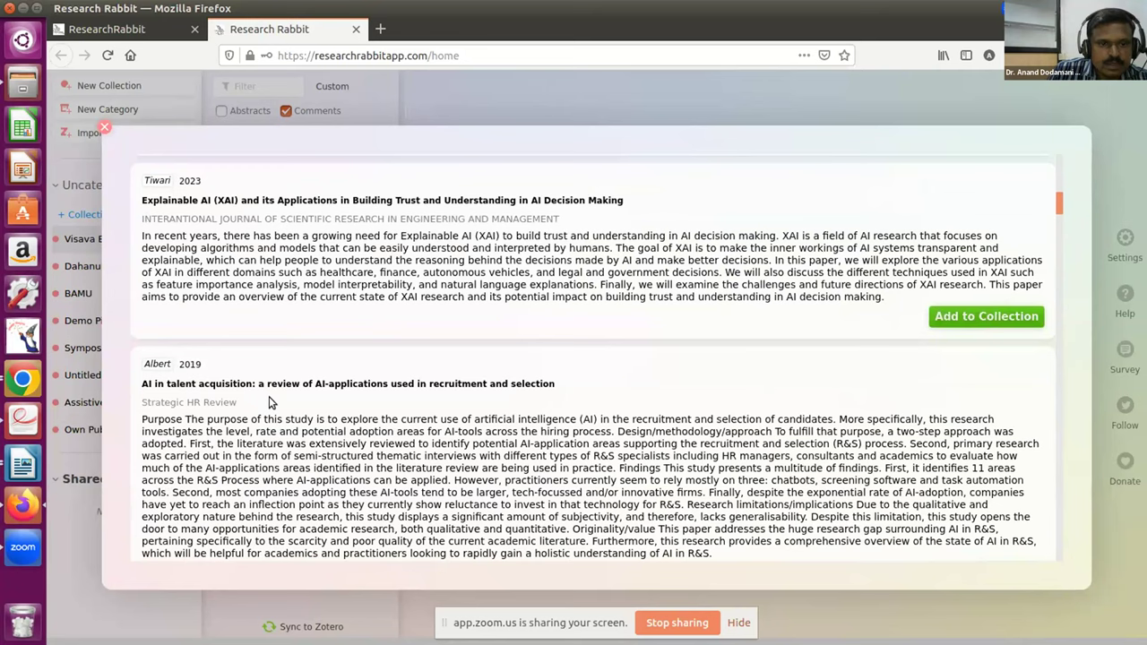
{"action": "scroll", "coordinate": [269, 402], "scroll_direction": "down", "scroll_amount": 6}
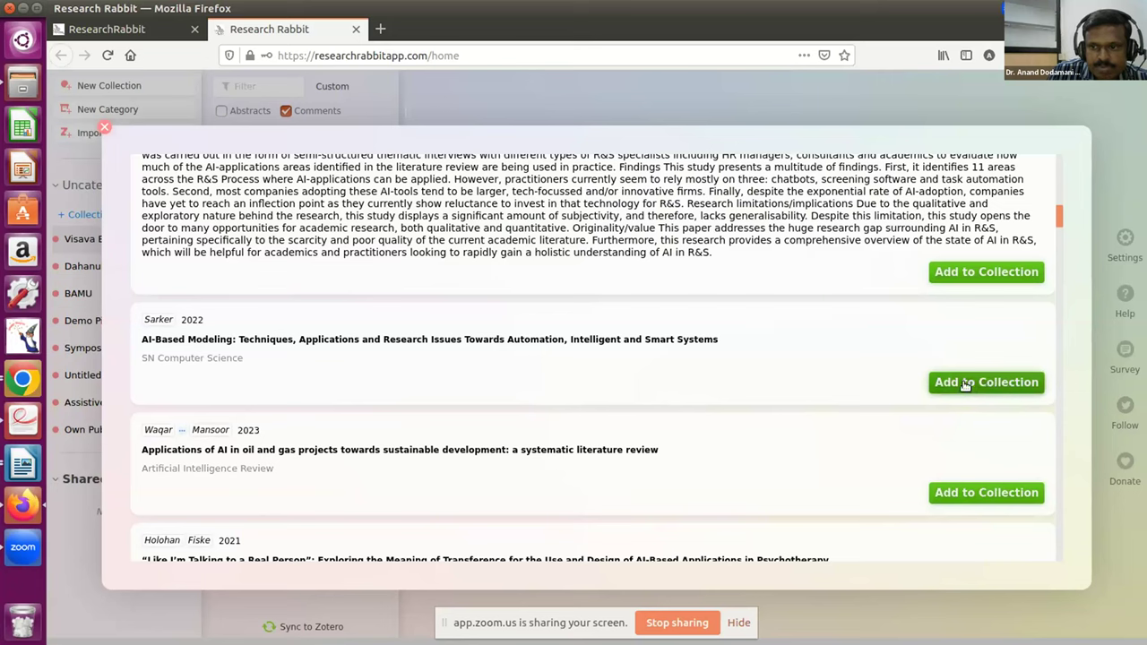
{"action": "left_click", "coordinate": [965, 382]}
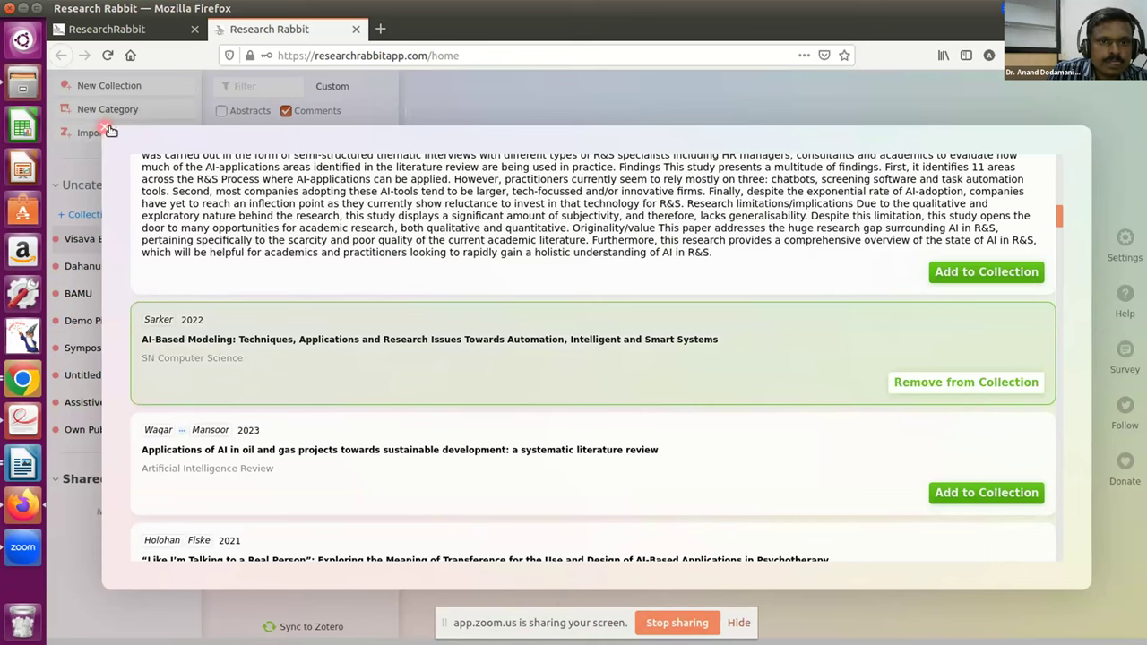
{"action": "left_click", "coordinate": [107, 132]}
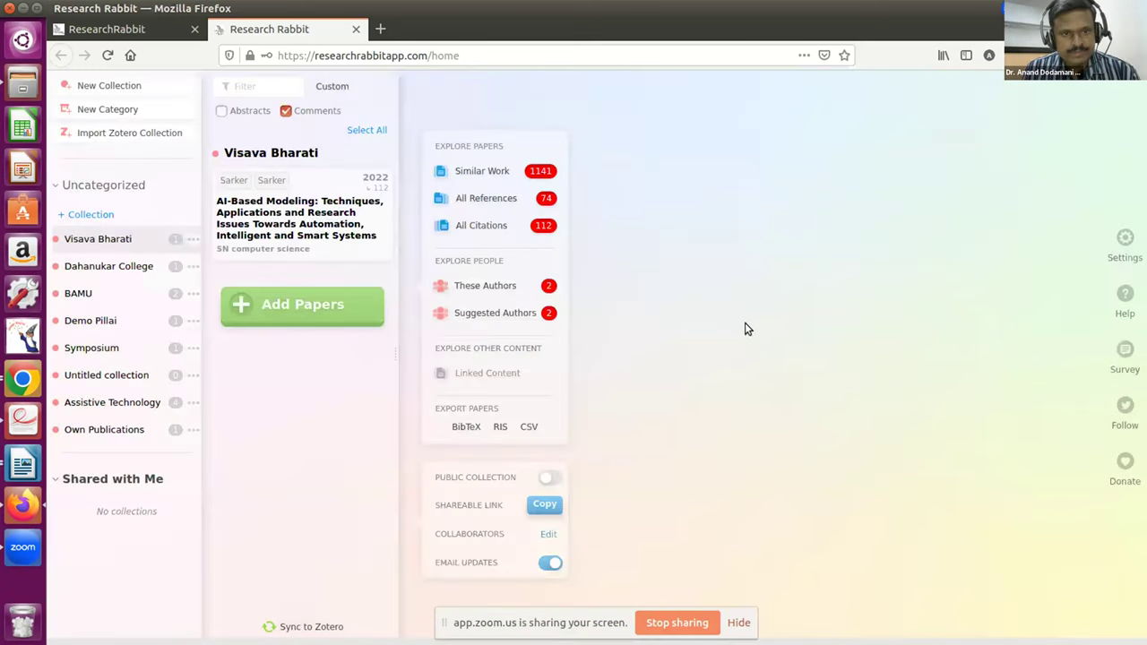
Select the AI-Based Modeling paper and open its PDF
{"action": "mouse_move", "coordinate": [251, 222]}
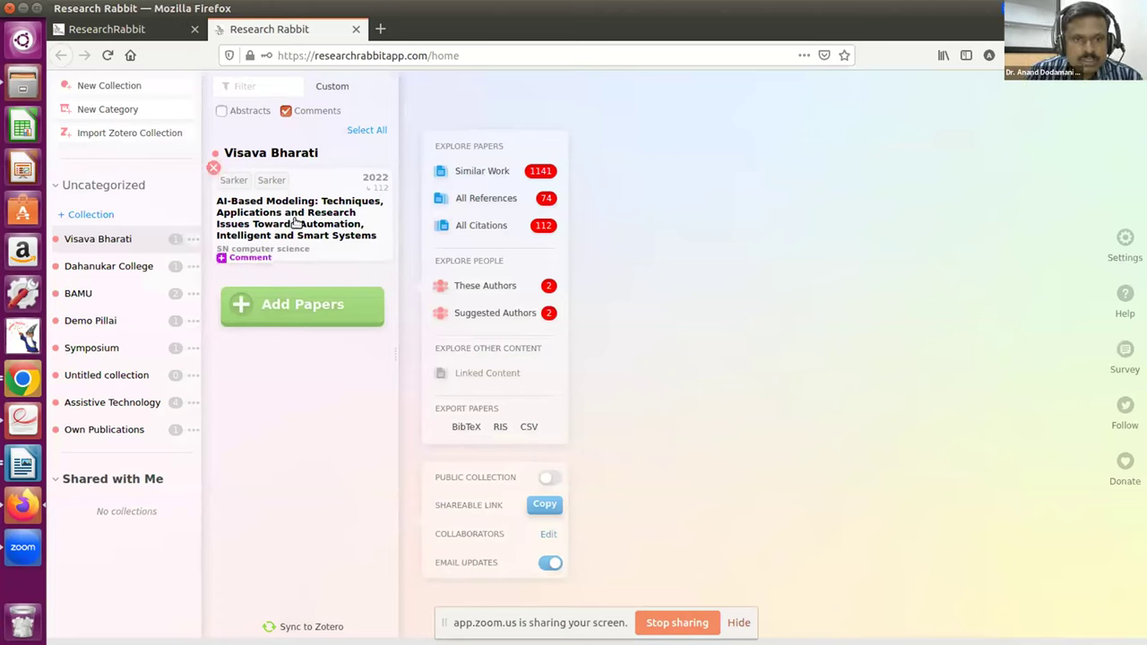
{"action": "left_click", "coordinate": [296, 222]}
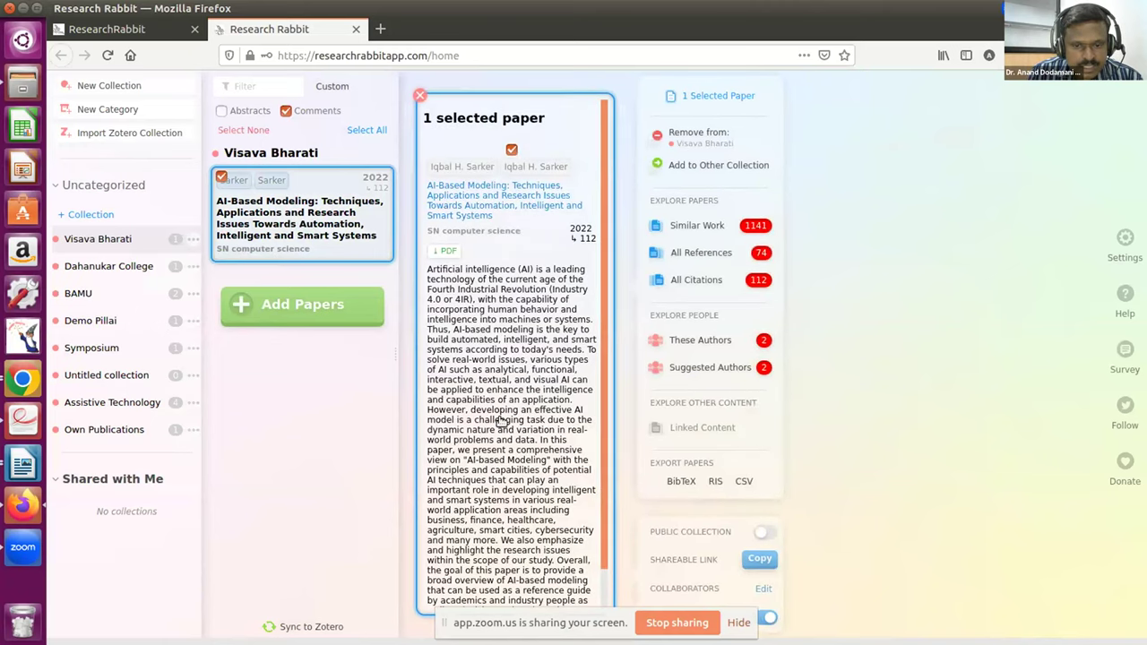
{"action": "scroll", "coordinate": [489, 457], "scroll_direction": "down", "scroll_amount": 1}
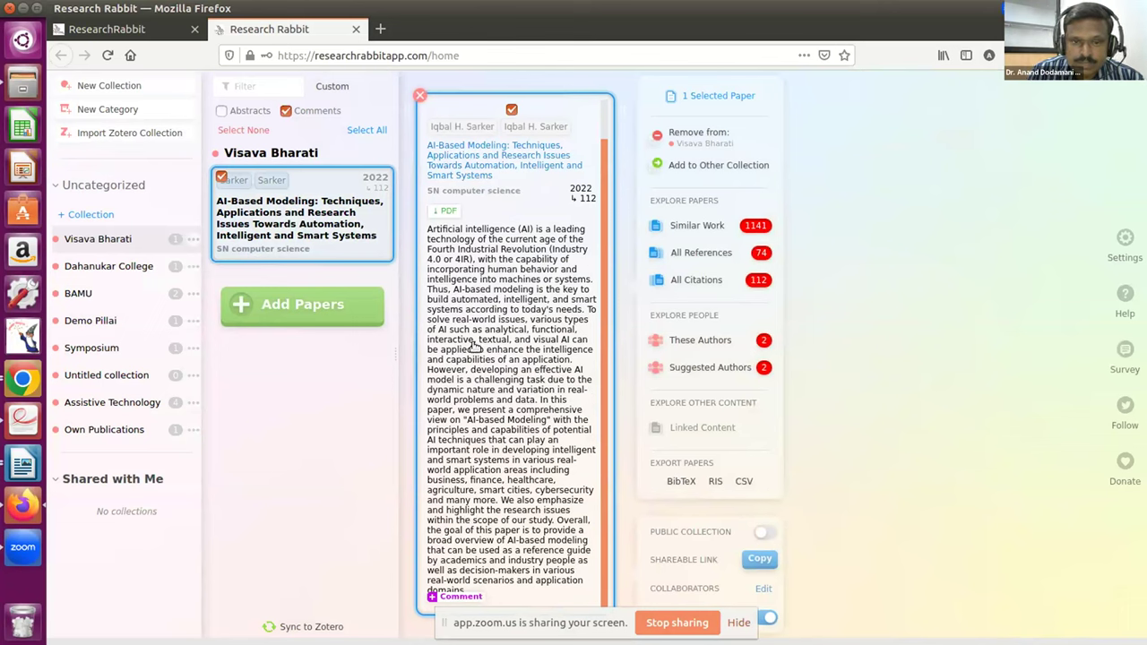
{"action": "scroll", "coordinate": [479, 249], "scroll_direction": "up", "scroll_amount": 1}
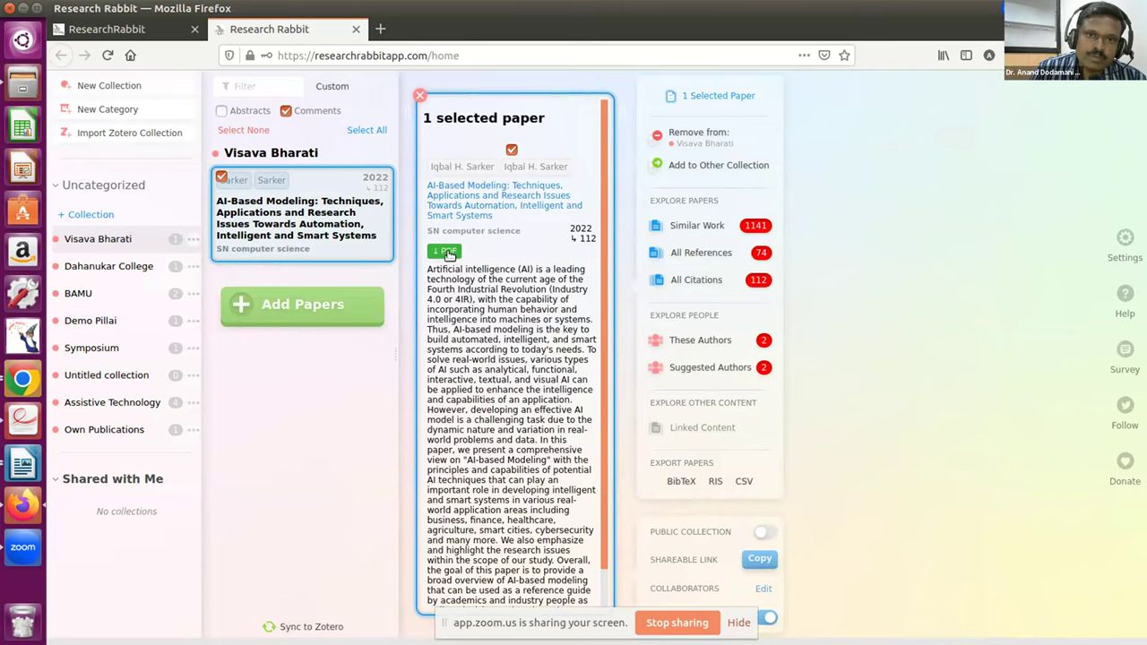
{"action": "left_click", "coordinate": [448, 253]}
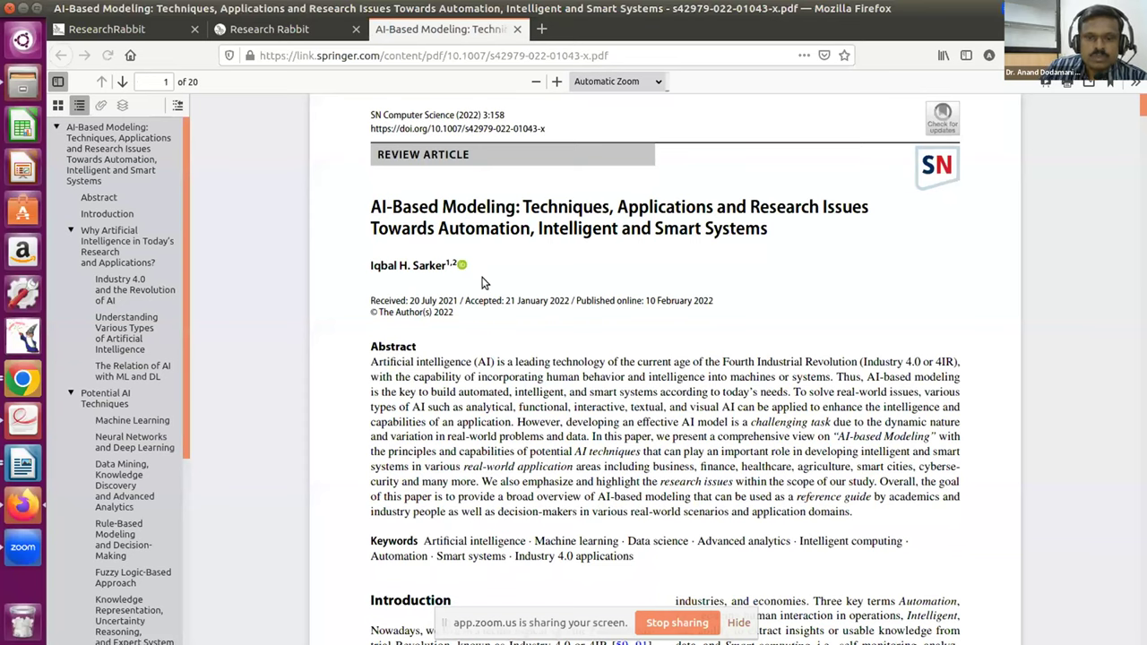
Scroll to the AI-Based Modeling paper's abstract, then close the PDF tab
{"action": "scroll", "coordinate": [481, 284], "scroll_direction": "down", "scroll_amount": 3}
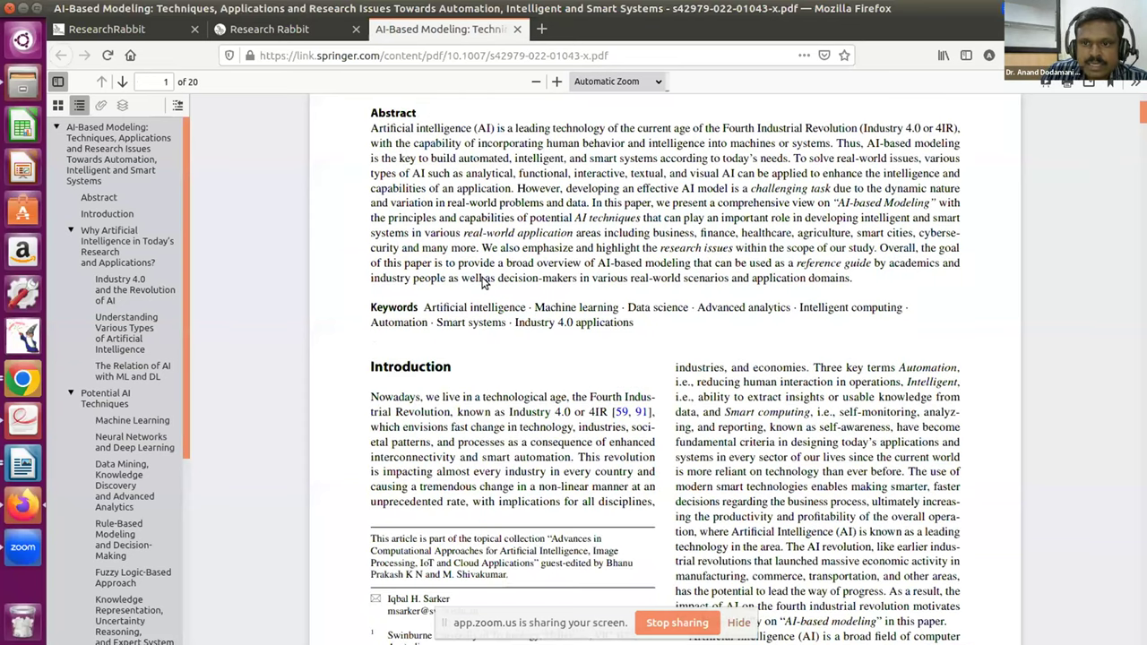
{"action": "key", "text": "ctrl+w"}
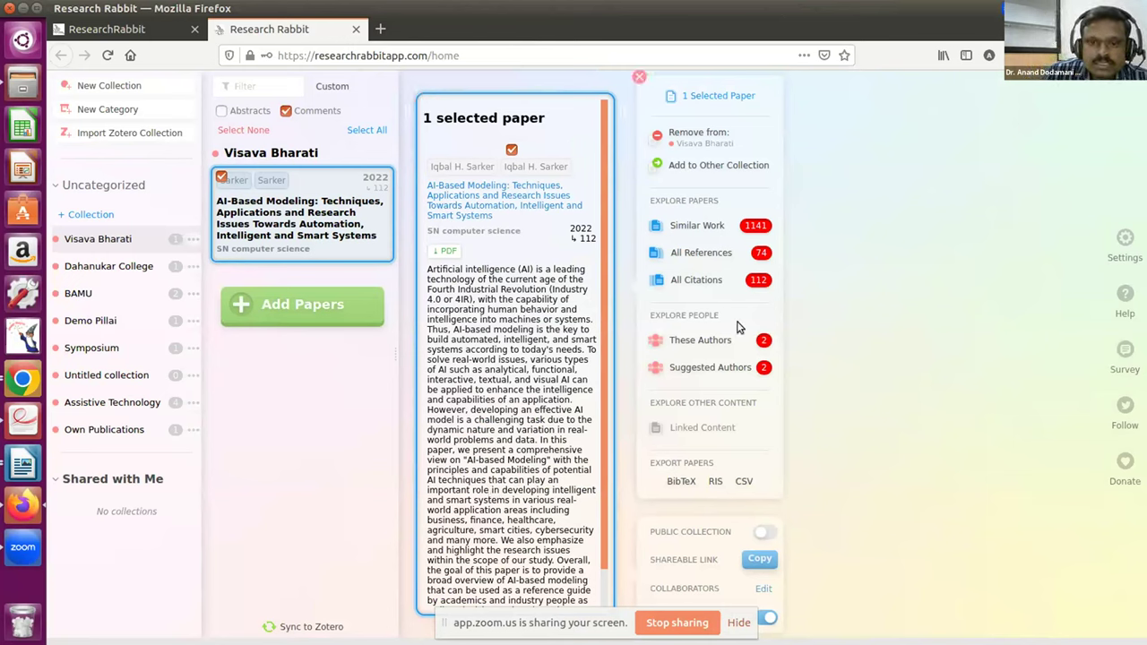
Explore the AI-Based Modeling paper's All References list of 74 papers and its network graph
{"action": "scroll", "coordinate": [457, 410], "scroll_direction": "down", "scroll_amount": 1}
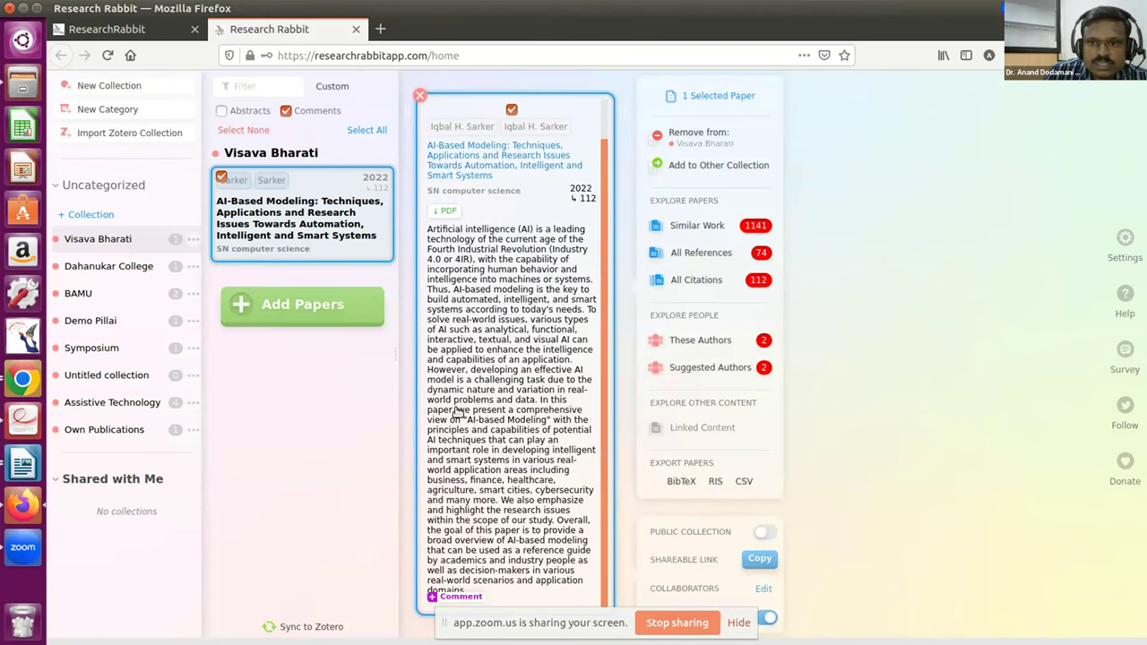
{"action": "left_click", "coordinate": [736, 253]}
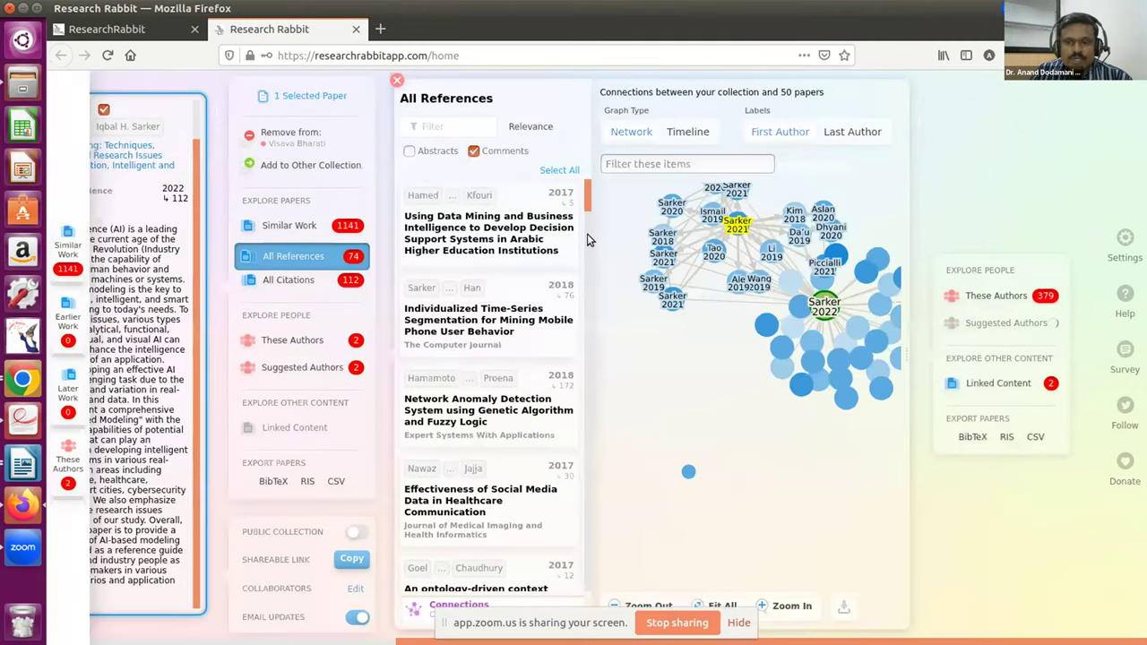
{"action": "scroll", "coordinate": [528, 272], "scroll_direction": "down", "scroll_amount": 5}
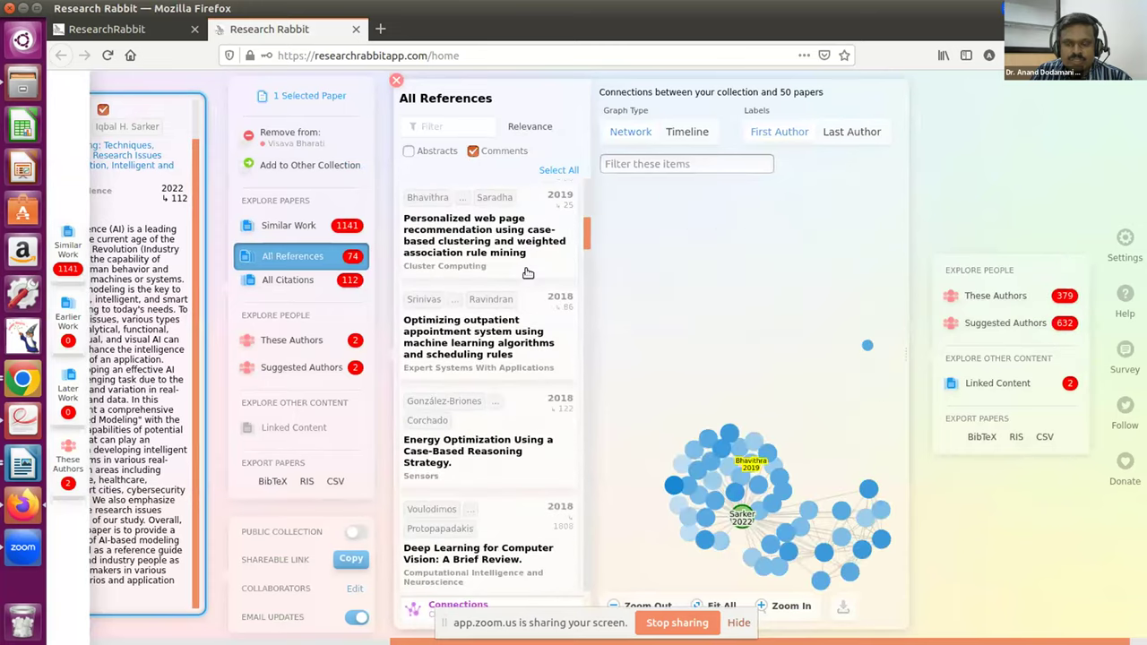
{"action": "scroll", "coordinate": [528, 273], "scroll_direction": "down", "scroll_amount": 3}
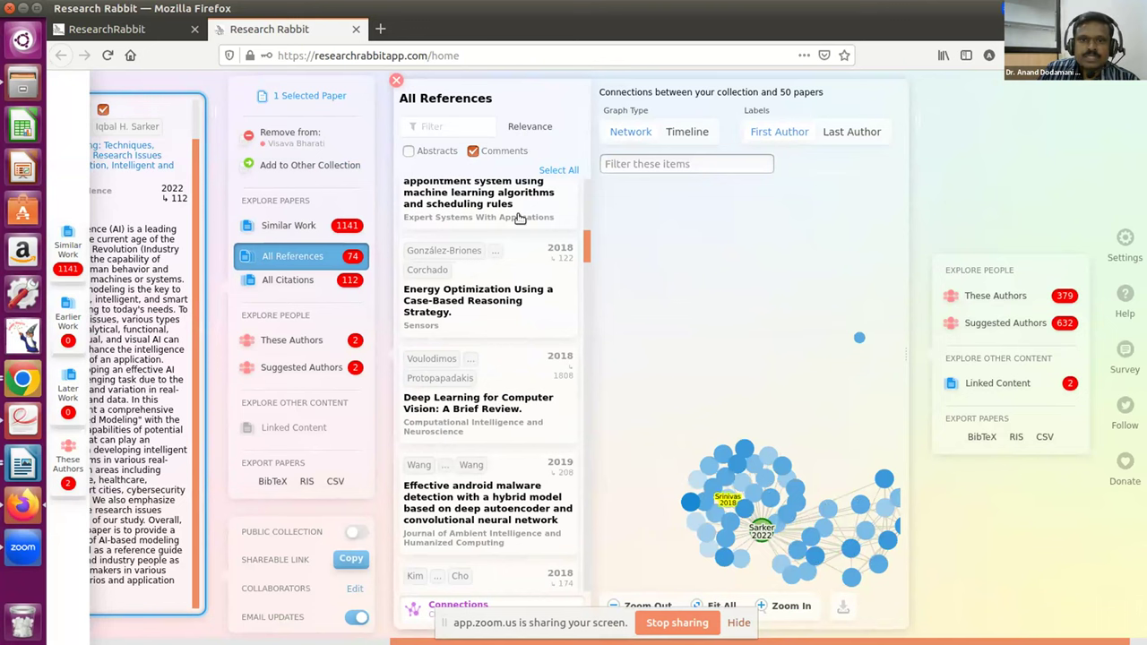
{"action": "scroll", "coordinate": [513, 210], "scroll_direction": "right", "scroll_amount": 1}
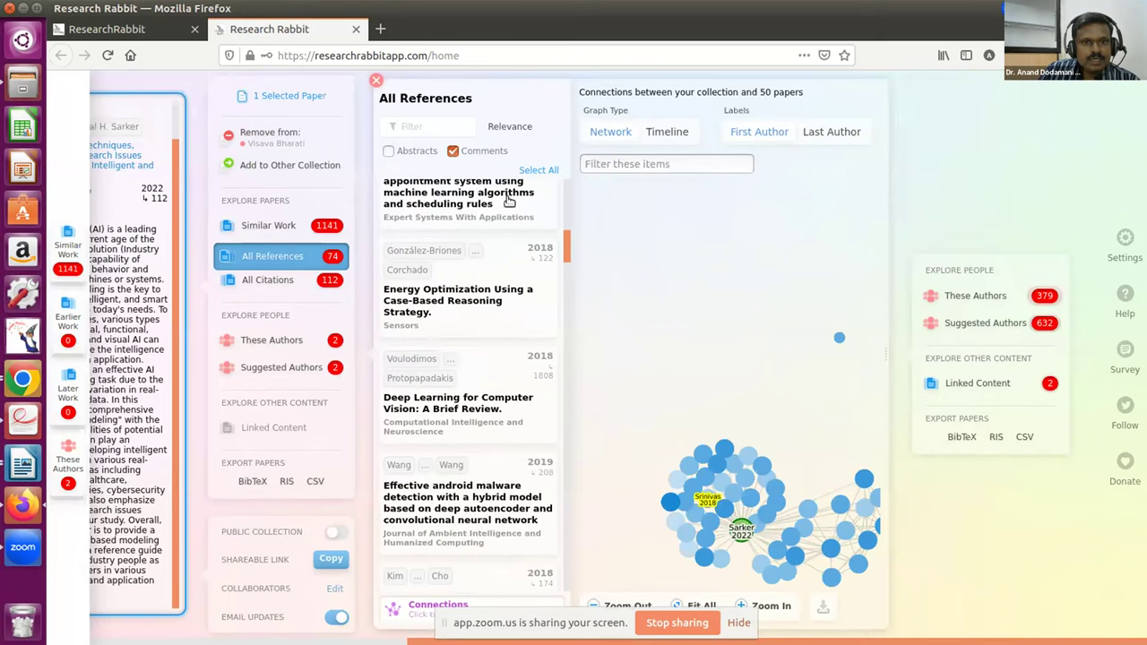
Open the outpatient scheduling reference's All References, then scroll fully left to reveal the collection
{"action": "left_click", "coordinate": [508, 201]}
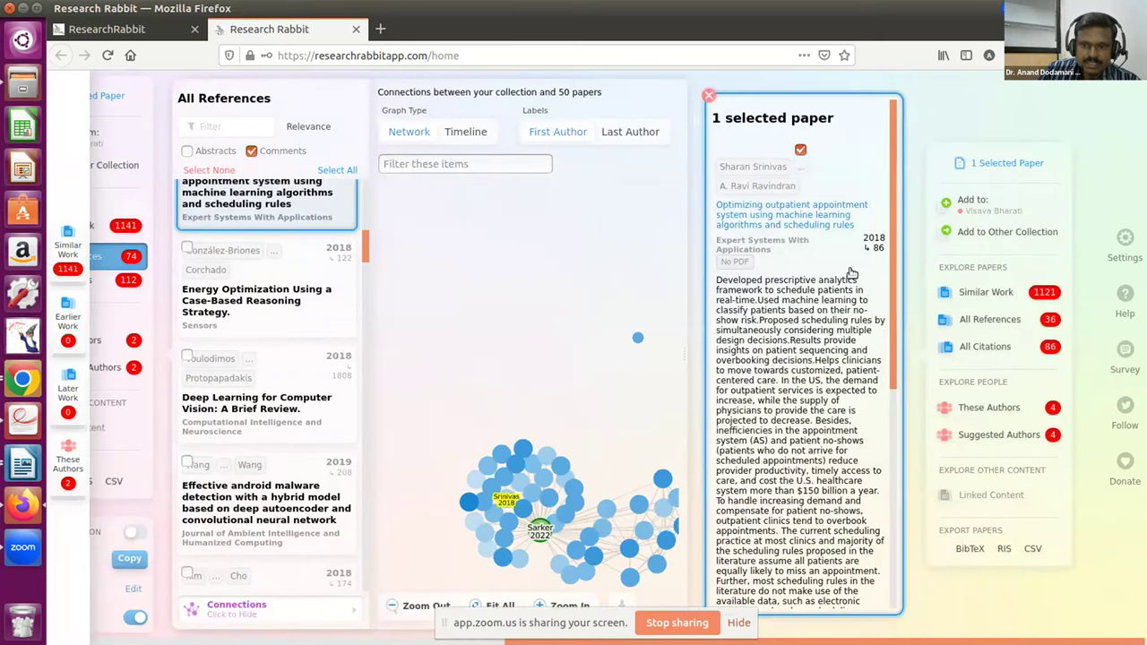
{"action": "scroll", "coordinate": [852, 274], "scroll_direction": "down", "scroll_amount": 3}
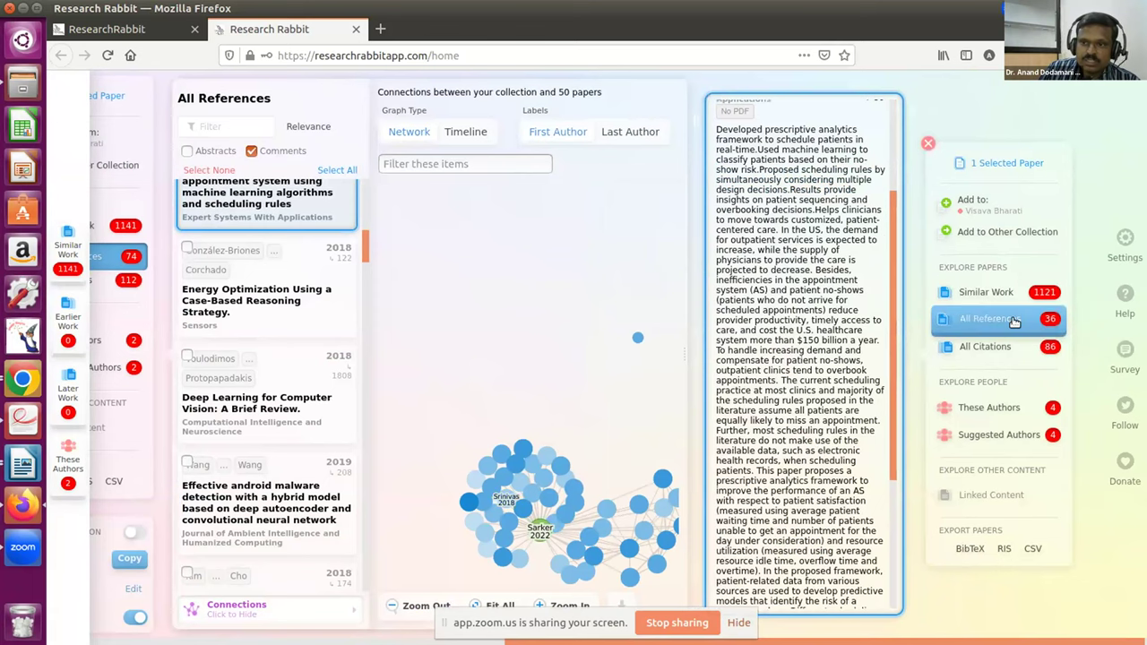
{"action": "left_click", "coordinate": [1016, 320]}
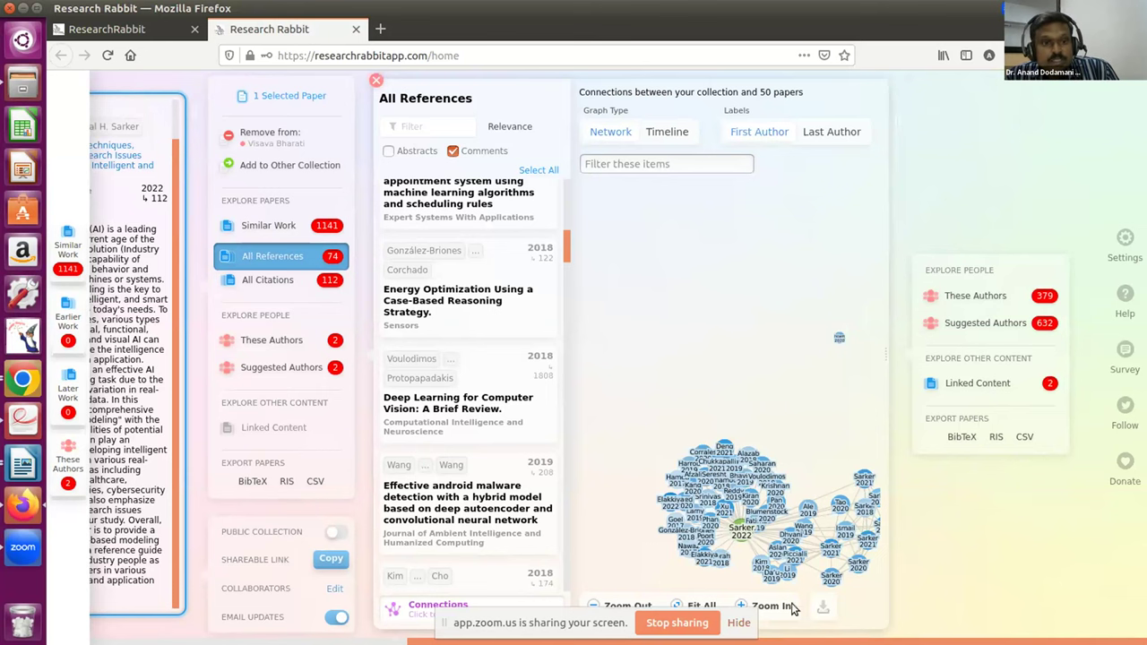
{"action": "left_click_drag", "start_coordinate": [750, 643], "coordinate": [724, 643]}
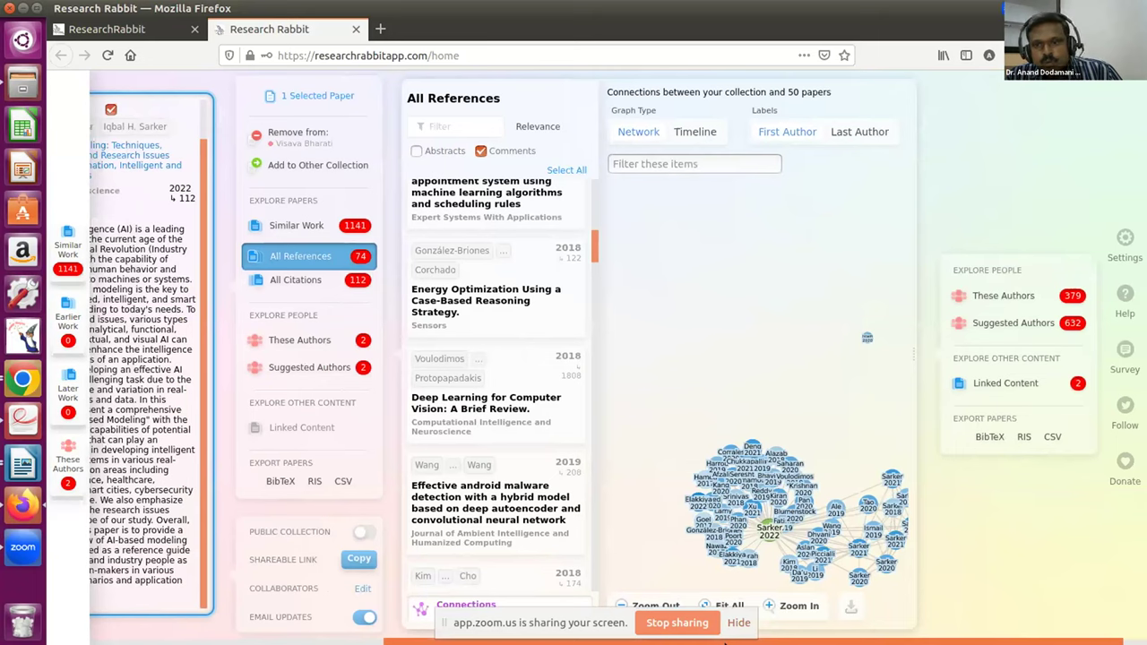
{"action": "left_click_drag", "start_coordinate": [725, 644], "coordinate": [301, 636]}
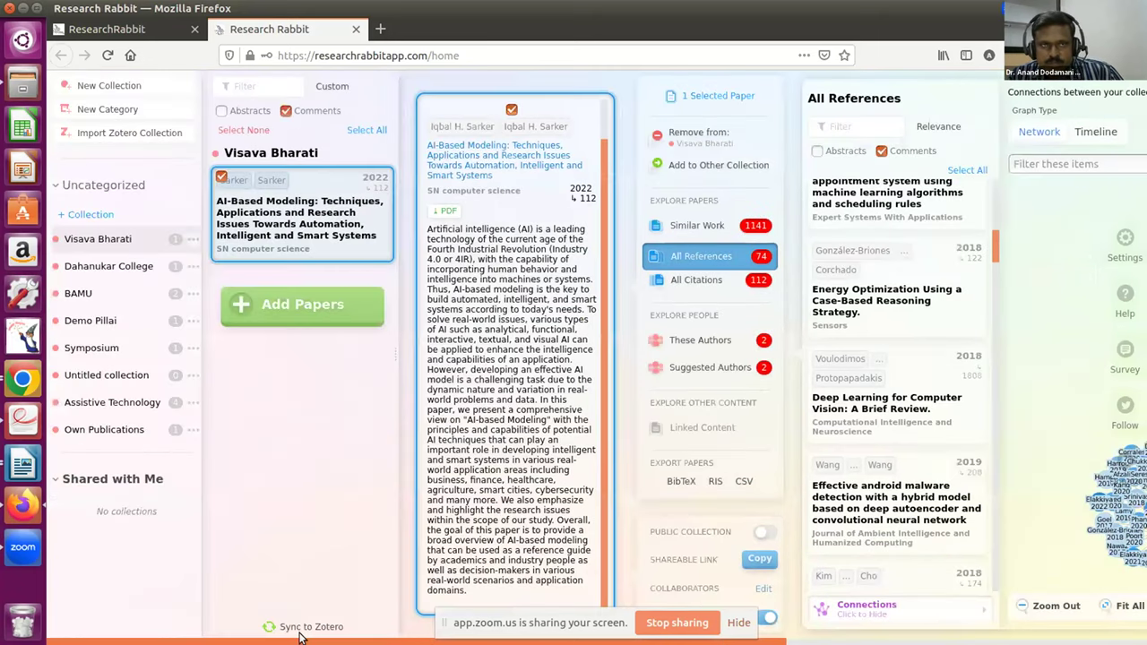